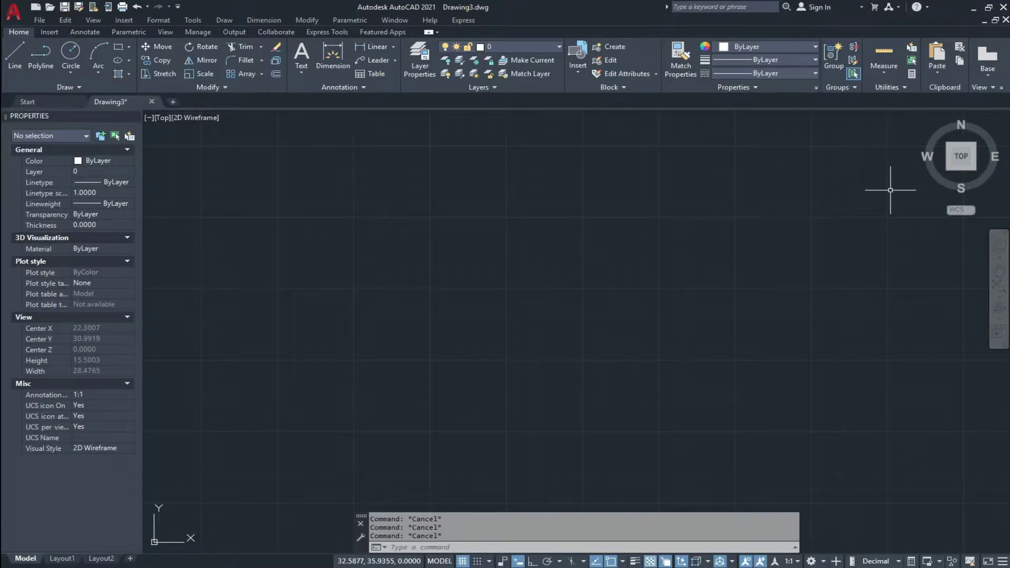
# - Set the drawing's length units to Architectural with a precision of 0'-0 1/4"
pyautogui.write('n')
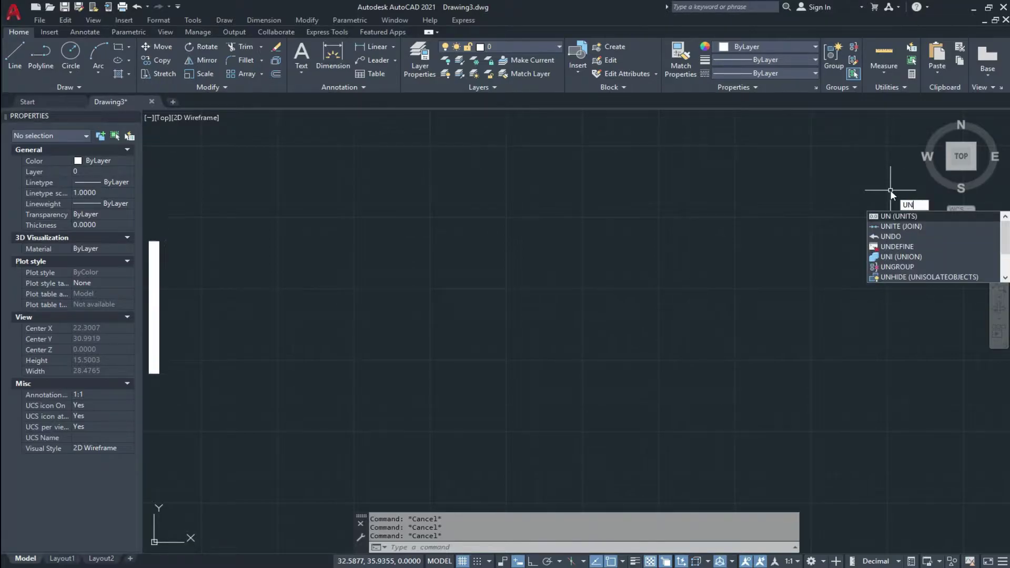
pyautogui.press('Return')
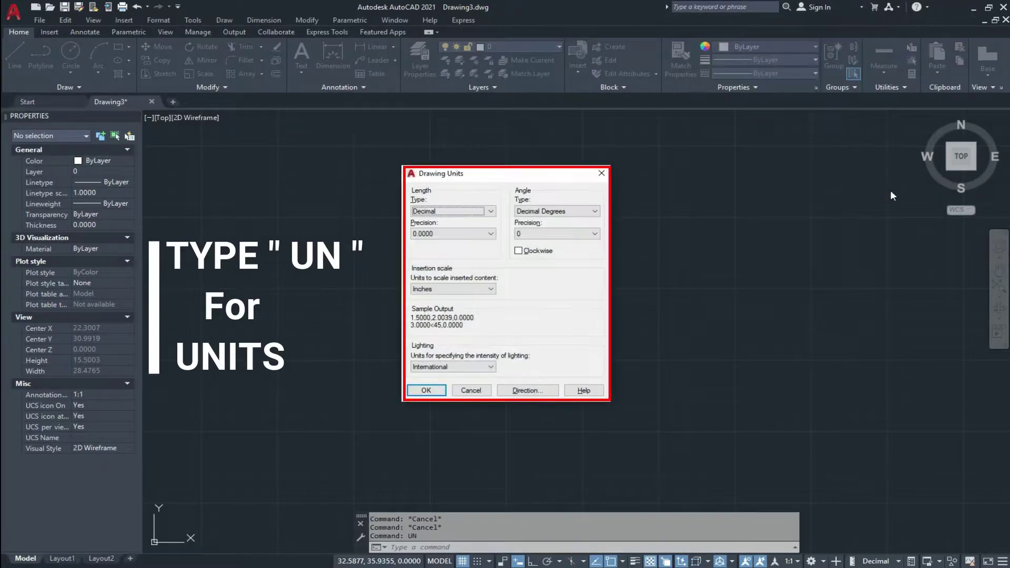
pyautogui.click(483, 214)
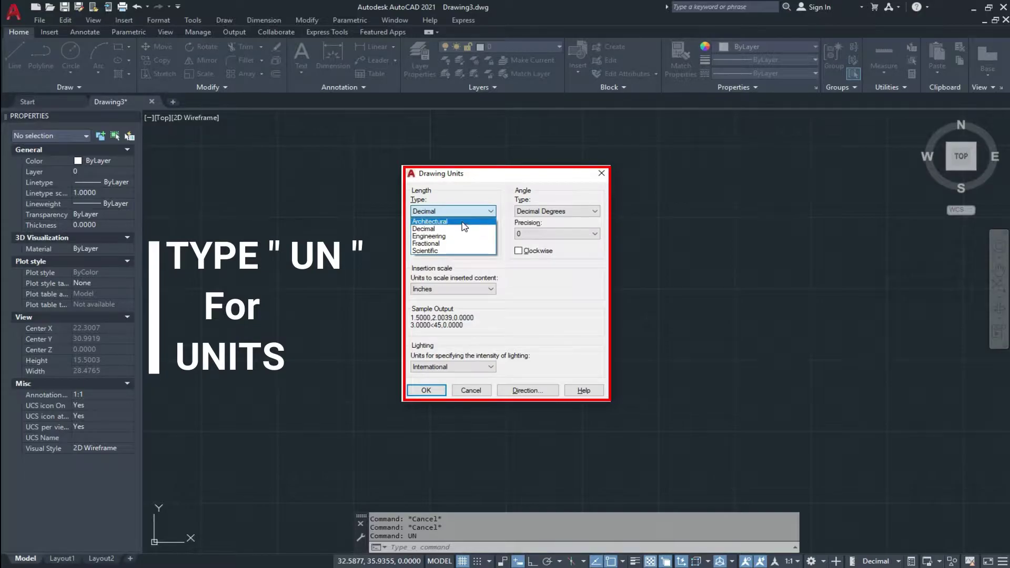
pyautogui.click(464, 219)
pyautogui.click(462, 235)
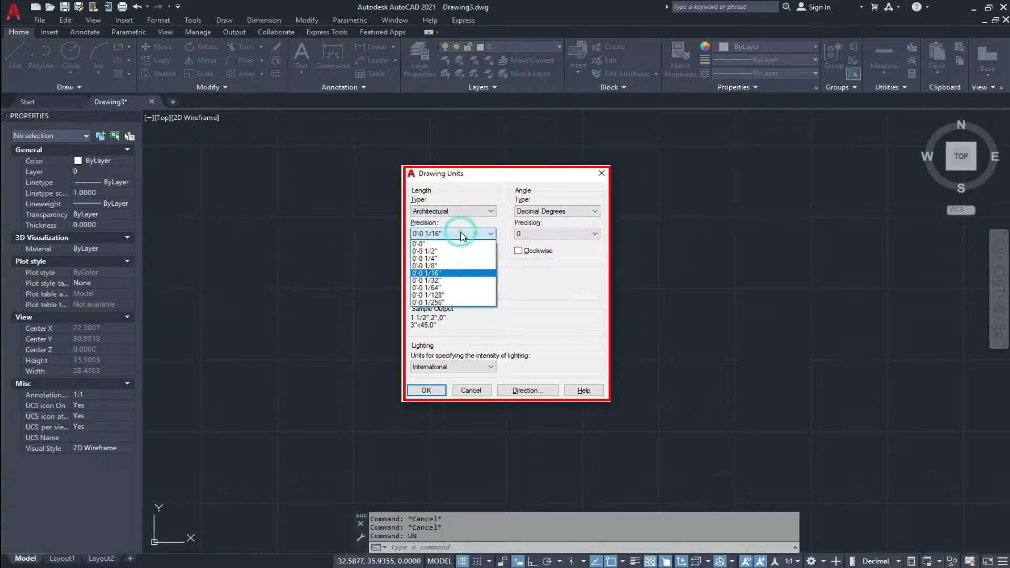
pyautogui.click(441, 259)
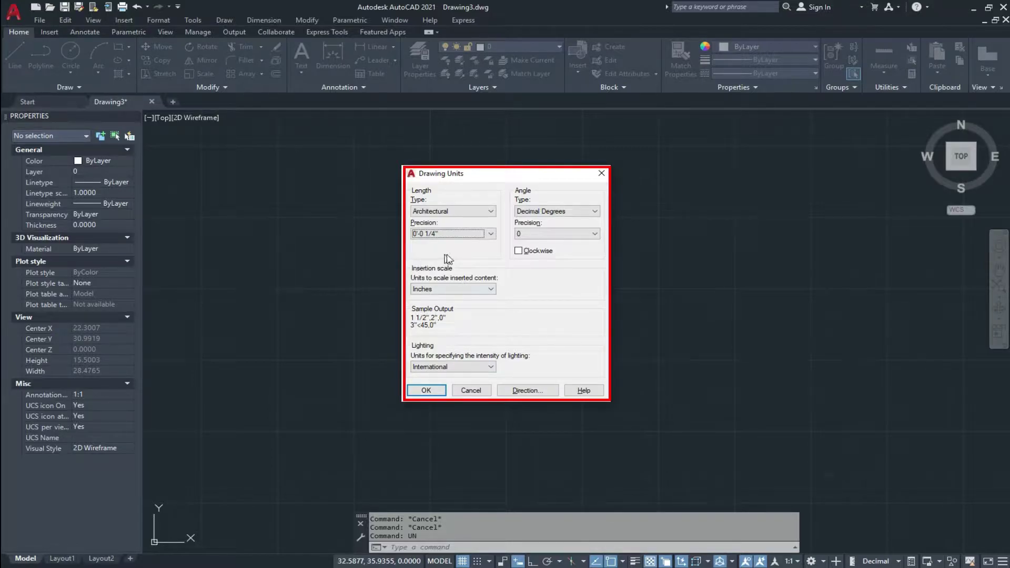
pyautogui.click(426, 390)
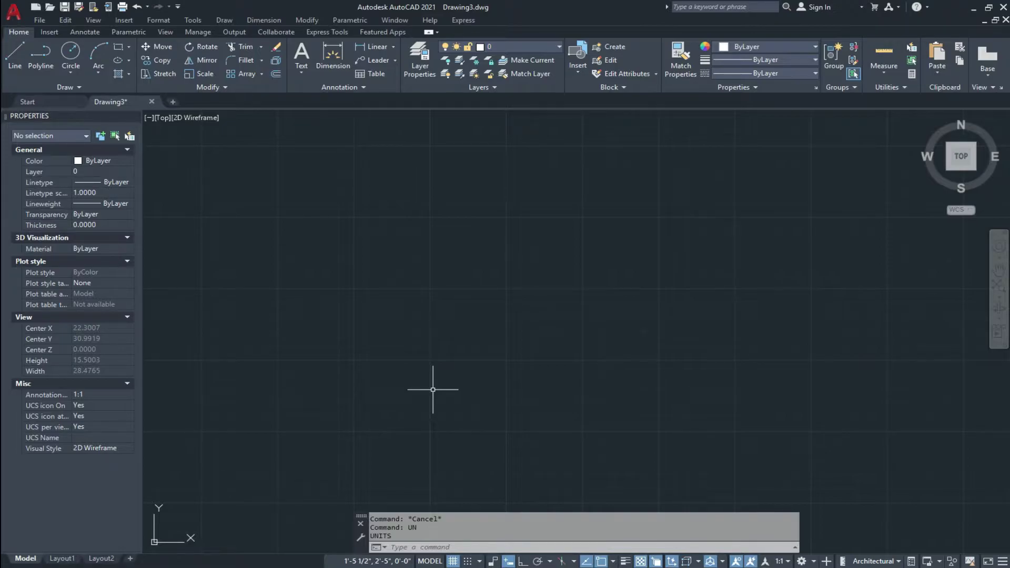
# - Modify the Standard dimension style's primary units to Architectural format with 0'-0 1/4" precision
pyautogui.write('D')
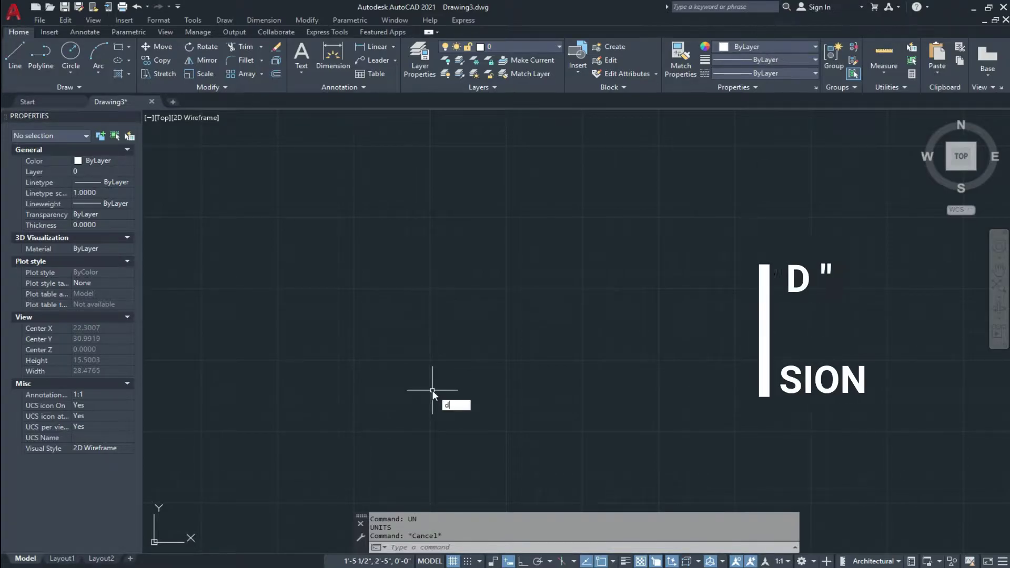
pyautogui.press('Return')
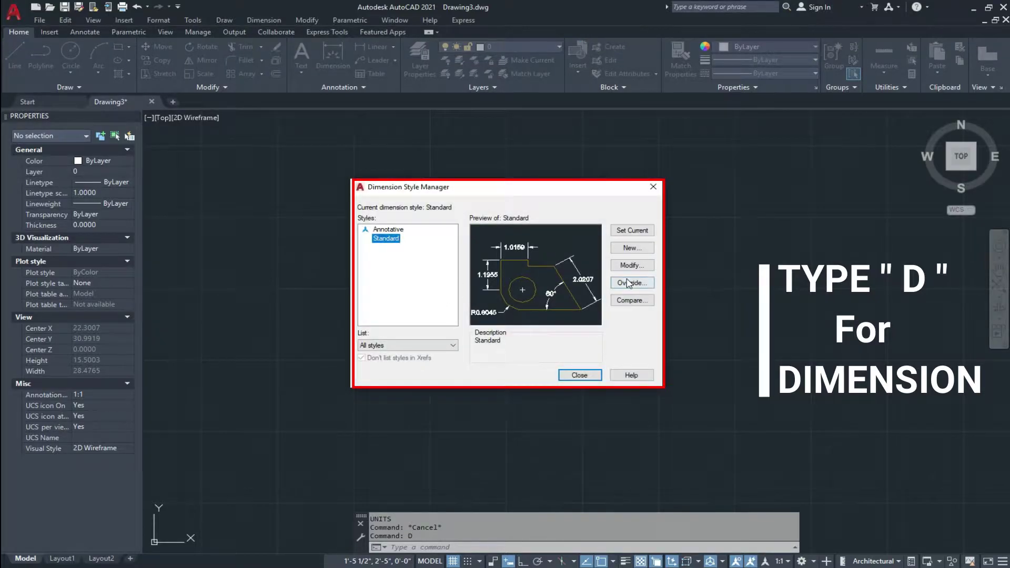
pyautogui.click(632, 266)
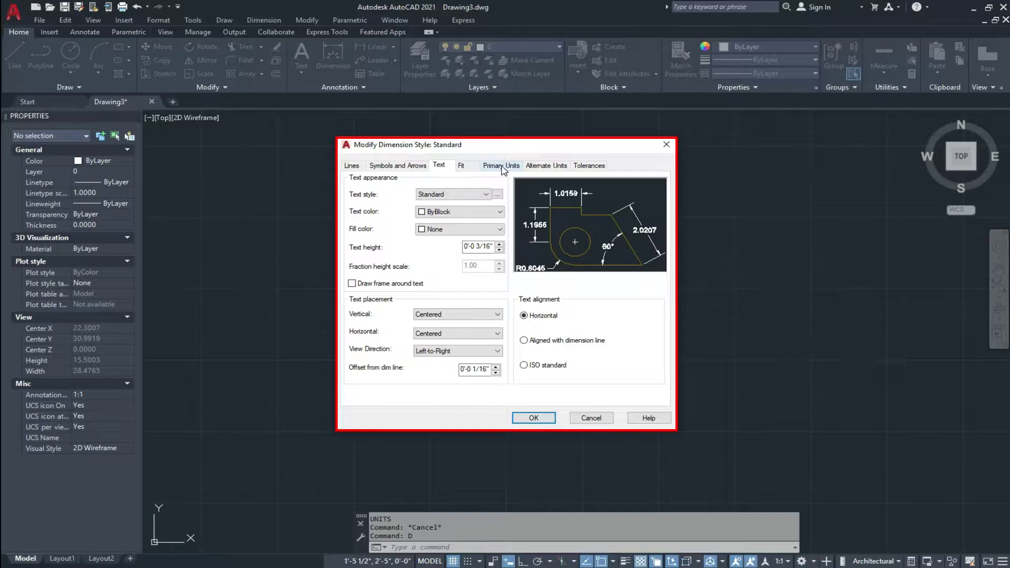
pyautogui.click(501, 166)
pyautogui.click(464, 190)
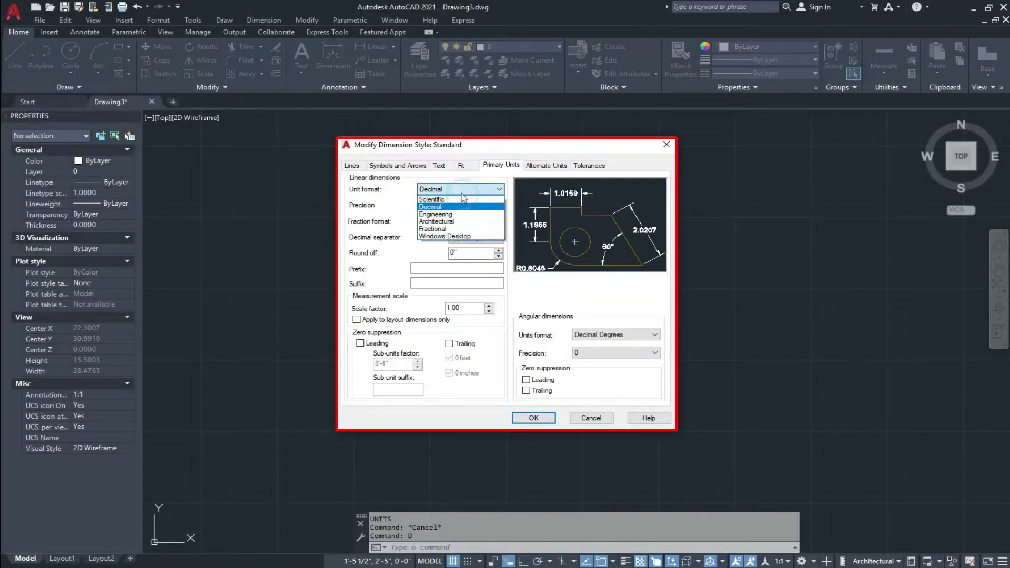
pyautogui.click(452, 219)
pyautogui.click(456, 205)
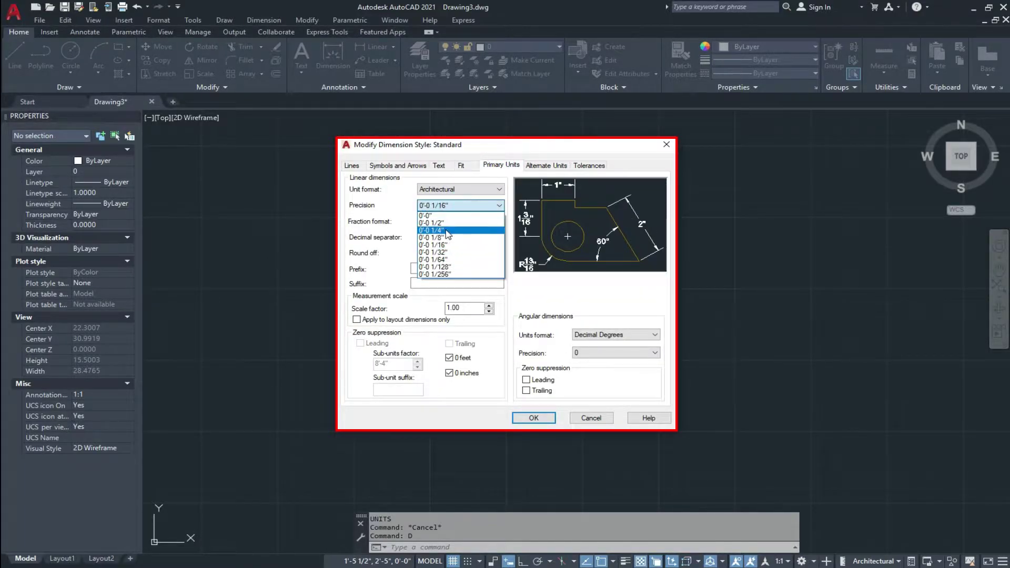
pyautogui.click(447, 230)
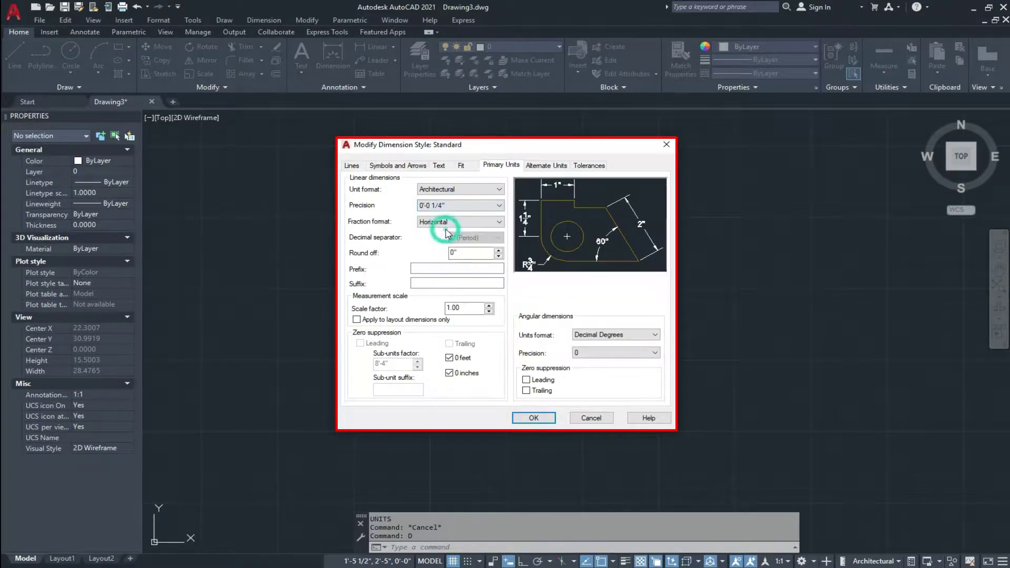
# - Set the height of the Standard text style used by the dimension style to 8" and apply it
pyautogui.click(441, 166)
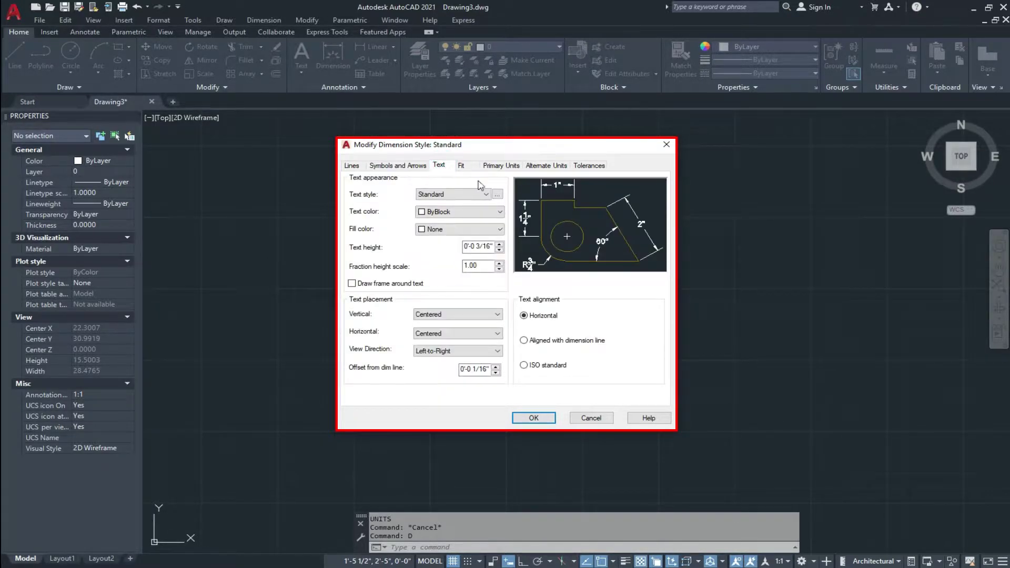
pyautogui.click(497, 195)
pyautogui.moveTo(581, 285); pyautogui.dragTo(546, 289)
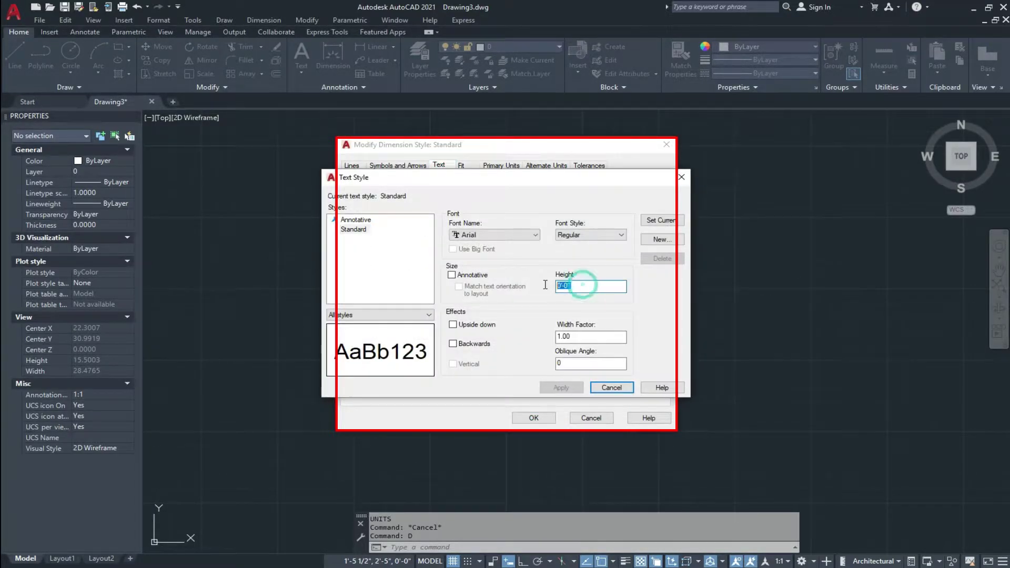
pyautogui.write('8')
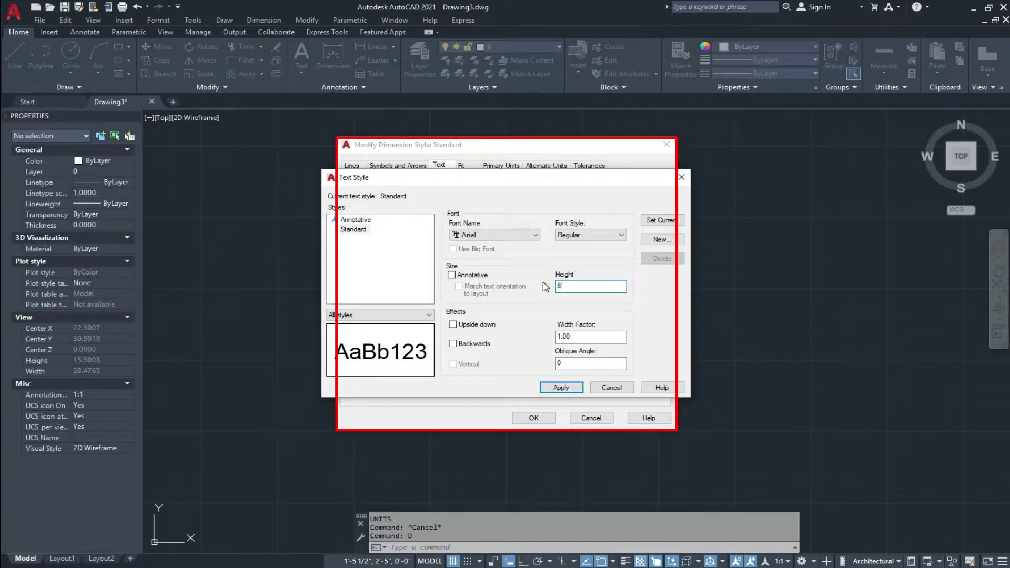
pyautogui.press('Return')
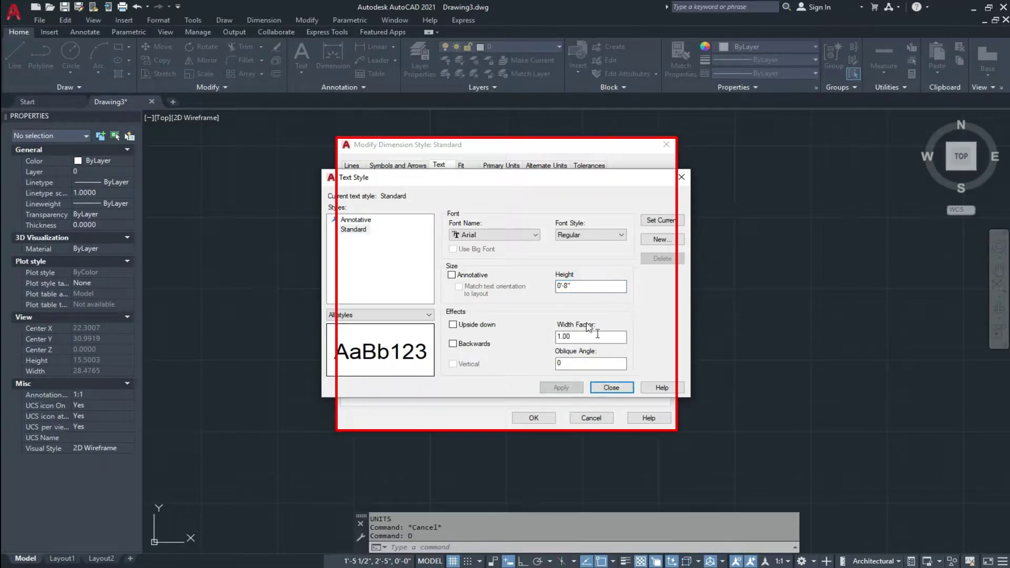
pyautogui.click(611, 387)
# - Set the dimension style's arrow size to 8" and its text alignment to ISO standard, and accept the changes
pyautogui.click(398, 166)
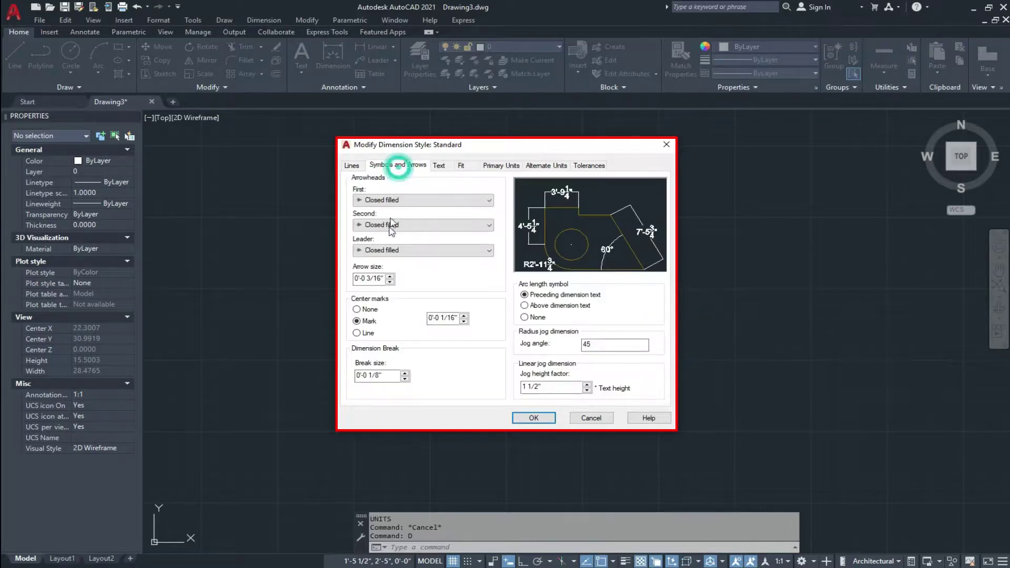
pyautogui.doubleClick(381, 277)
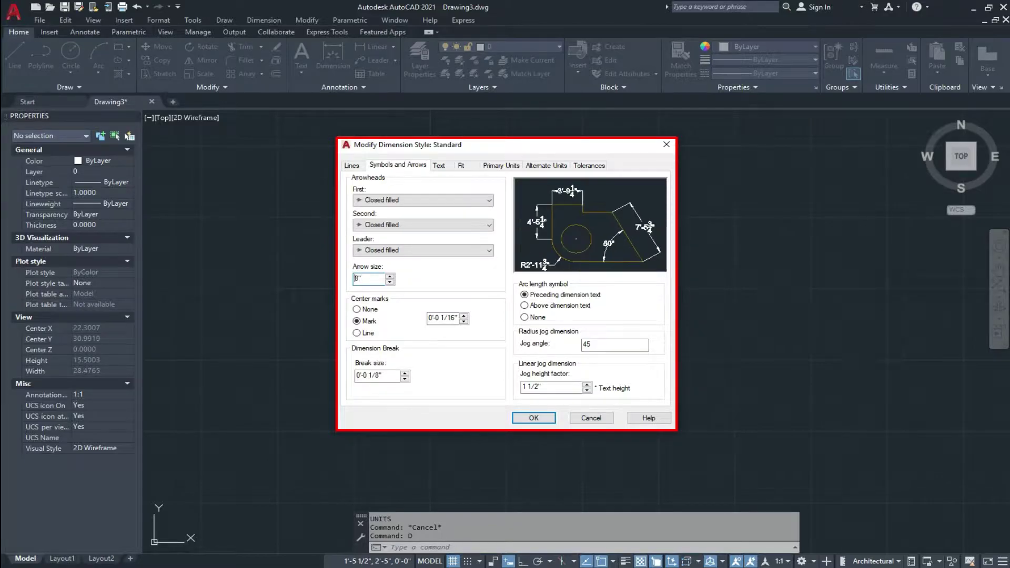
pyautogui.click(358, 167)
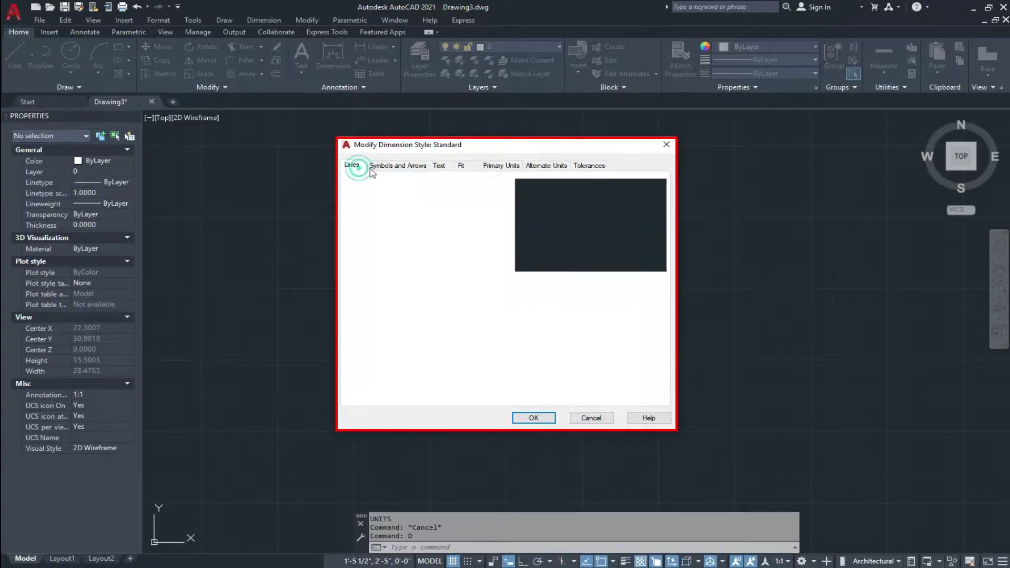
pyautogui.click(439, 165)
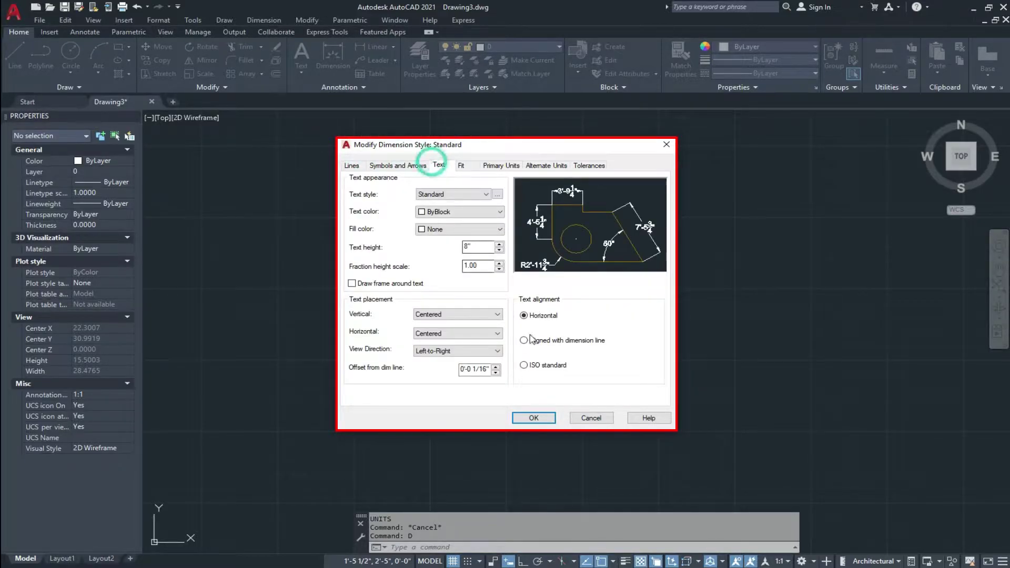
pyautogui.click(524, 365)
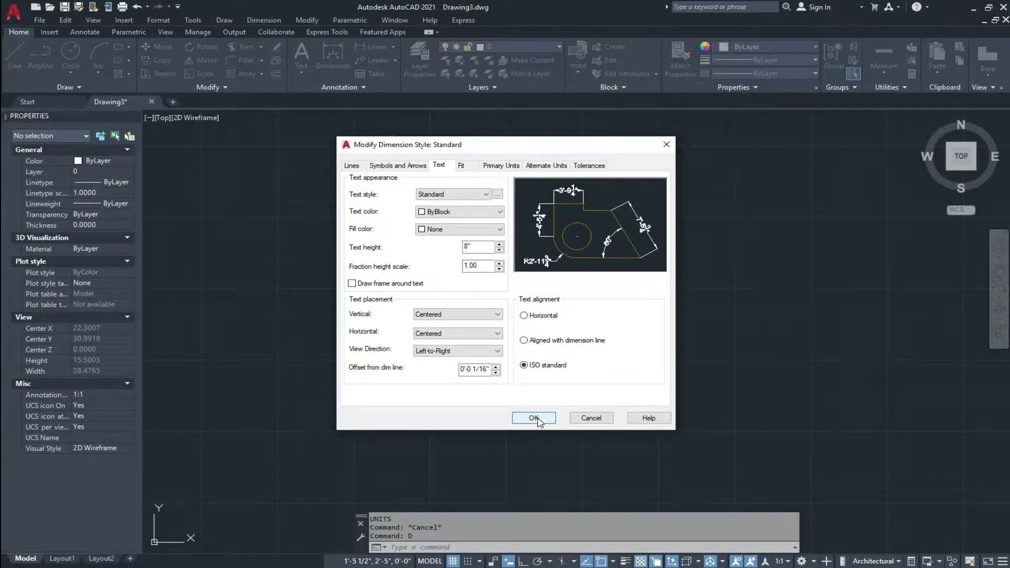
pyautogui.click(534, 418)
# - Make the Standard dimension style current and close the Dimension Style Manager
pyautogui.click(631, 229)
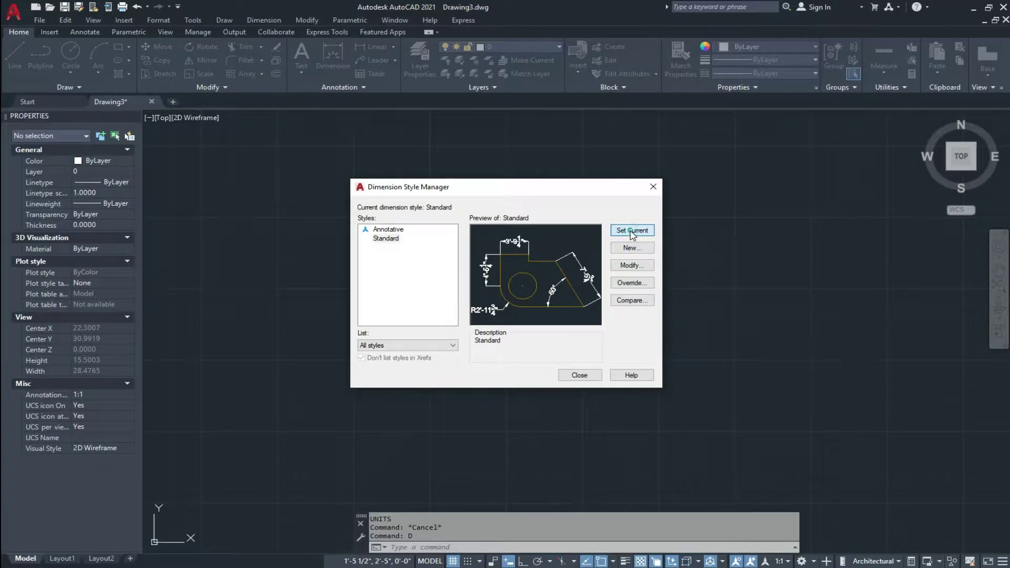
pyautogui.click(585, 376)
pyautogui.press('Escape')
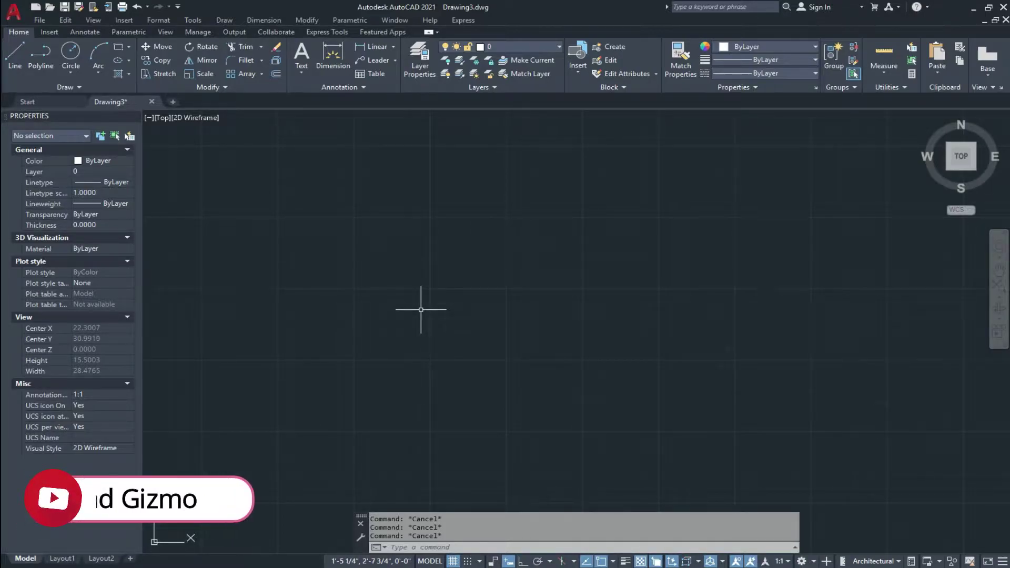
# - Draw a rectangle by dimensions, with a length of 27' and a width of 50'
pyautogui.write('ec')
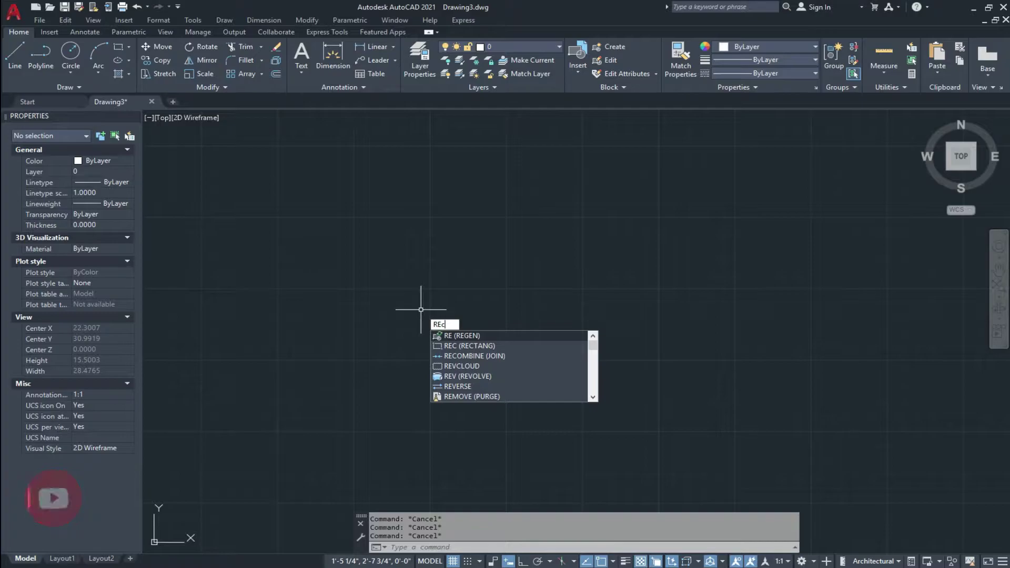
pyautogui.press('Return')
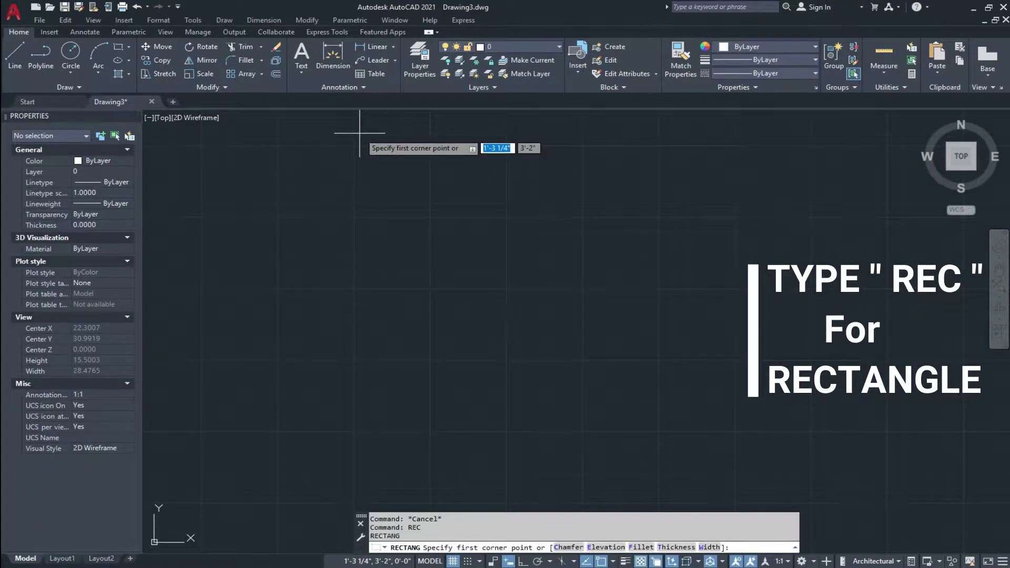
pyautogui.click(359, 133)
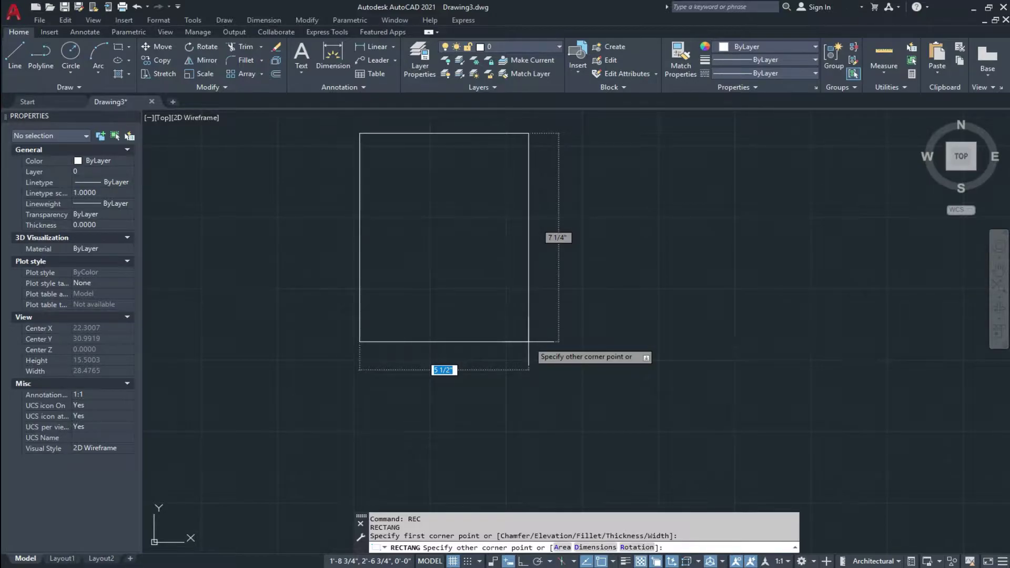
pyautogui.write('d')
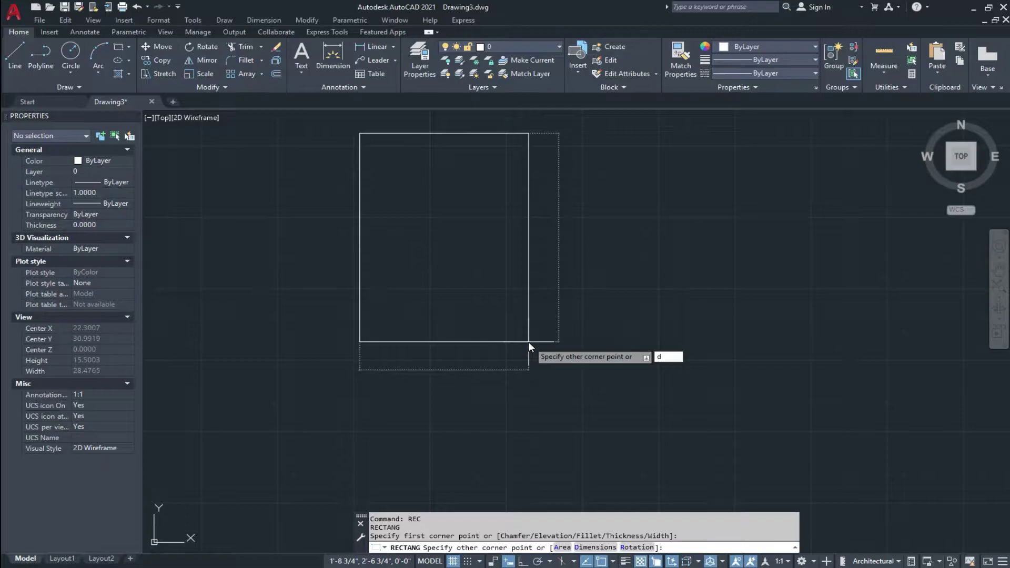
pyautogui.press('Return')
pyautogui.write('27')
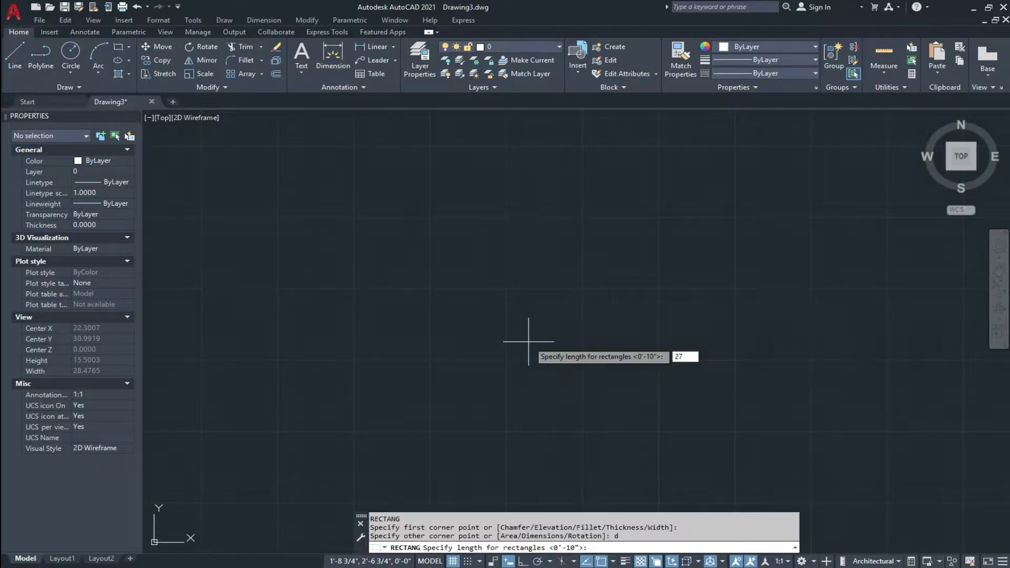
pyautogui.press('Return')
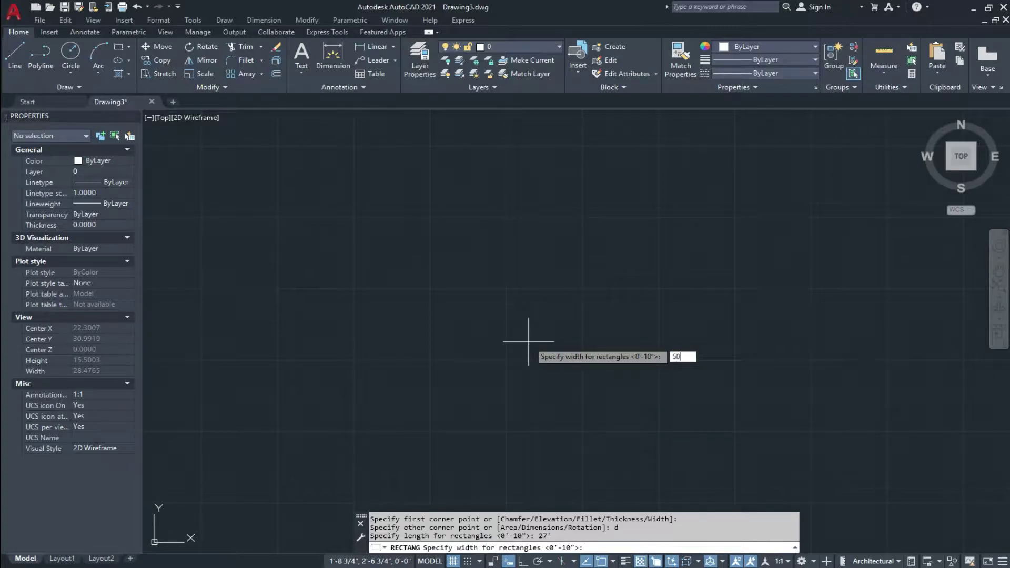
pyautogui.write("50'")
pyautogui.press('Return')
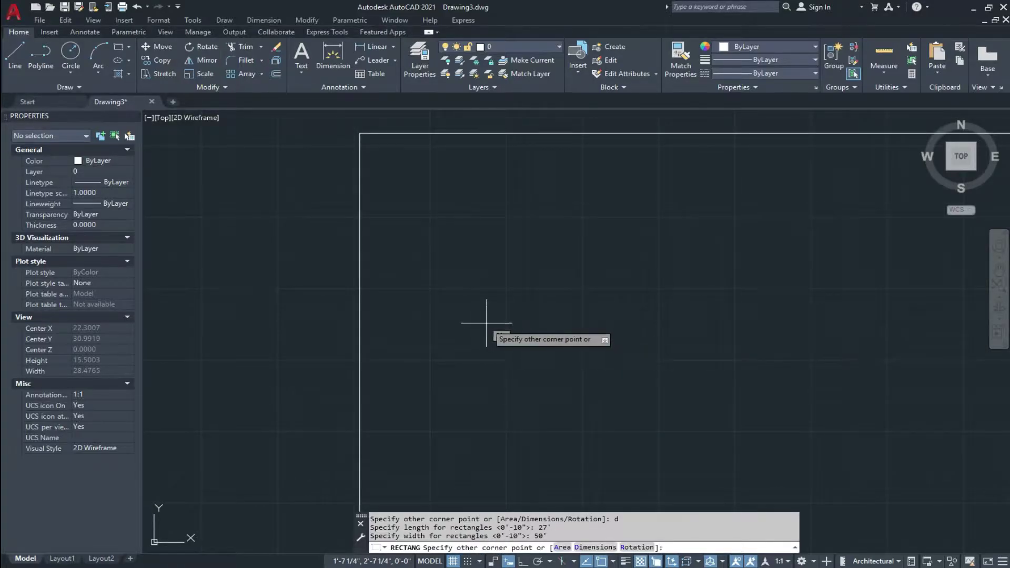
pyautogui.scroll(-8, 485, 322)
pyautogui.moveTo(531, 316); pyautogui.dragTo(321, 390, button='middle')
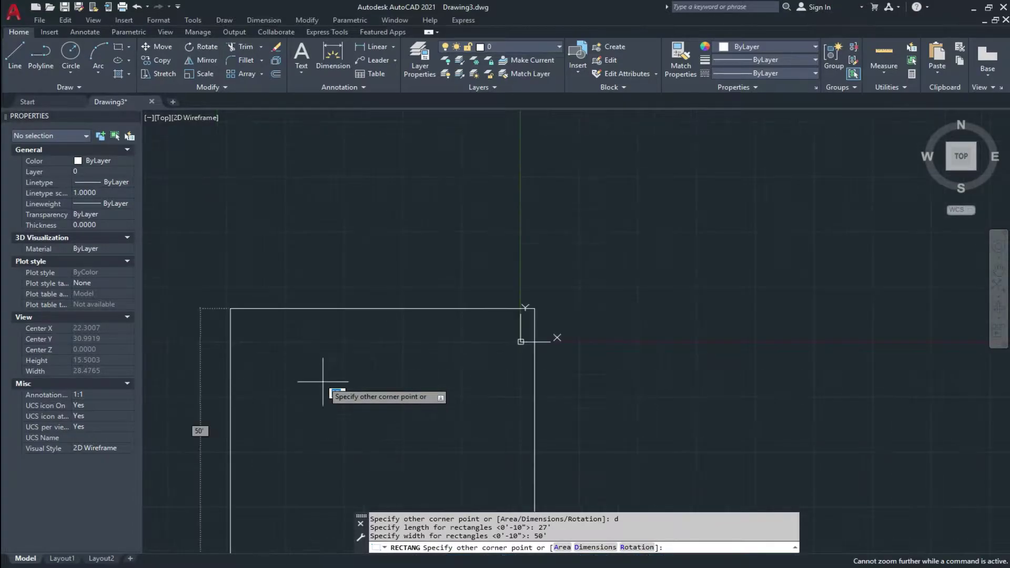
pyautogui.click(524, 220)
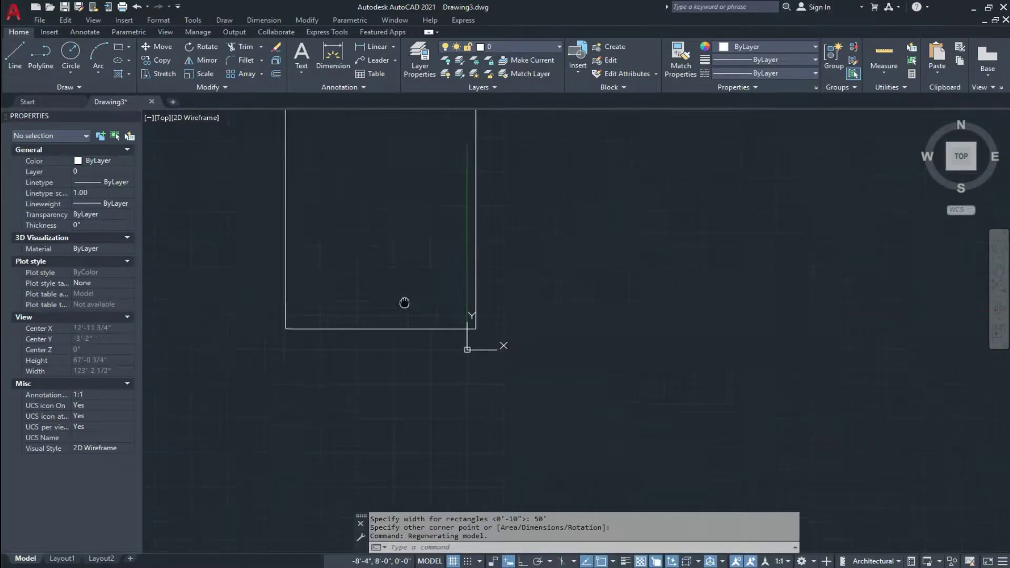
# - Move the rectangle about 53' to the right and slightly upward, clear of the origin axes
pyautogui.moveTo(404, 300); pyautogui.dragTo(359, 357, button='middle')
pyautogui.click(406, 278)
pyautogui.click(334, 281)
pyautogui.click(334, 281)
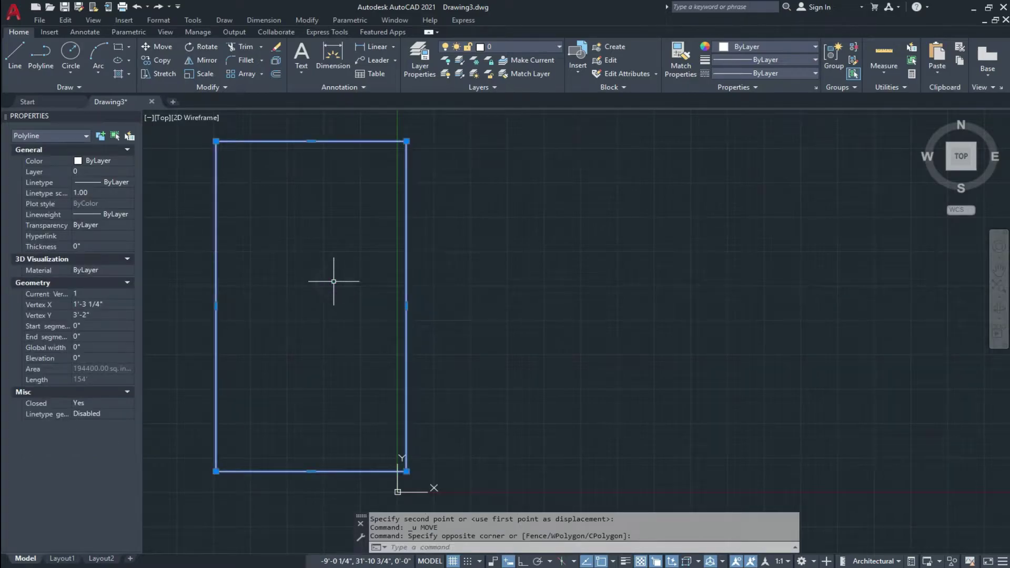
pyautogui.write('m')
pyautogui.press('Return')
pyautogui.click(289, 293)
pyautogui.moveTo(558, 336); pyautogui.dragTo(398, 412, button='middle')
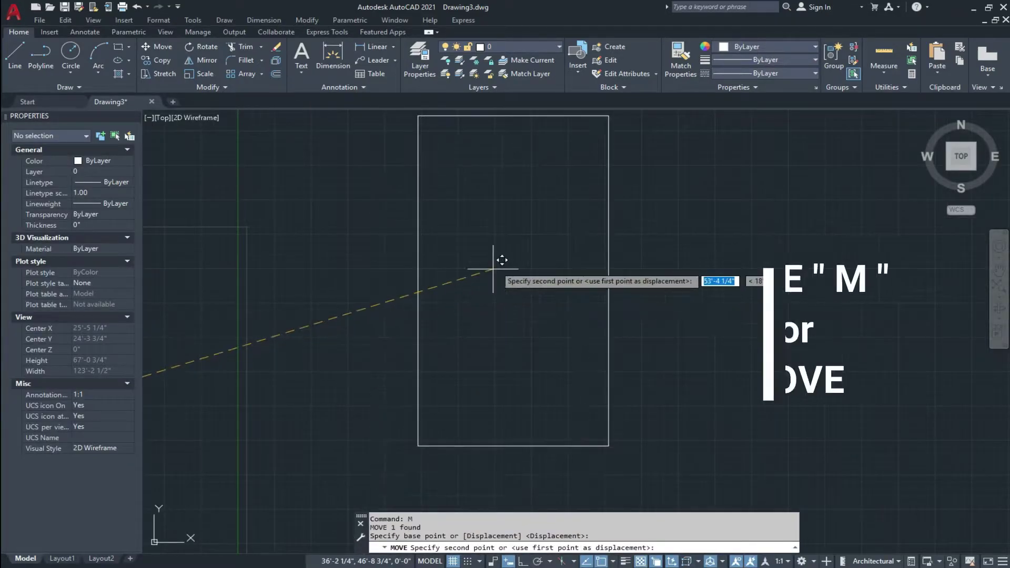
pyautogui.click(503, 257)
pyautogui.moveTo(505, 289); pyautogui.dragTo(431, 391, button='middle')
pyautogui.moveTo(434, 273); pyautogui.dragTo(412, 284, button='middle')
pyautogui.scroll(2, 405, 296)
pyautogui.scroll(-4, 408, 307)
pyautogui.scroll(2, 410, 295)
pyautogui.moveTo(416, 302); pyautogui.dragTo(403, 239, button='middle')
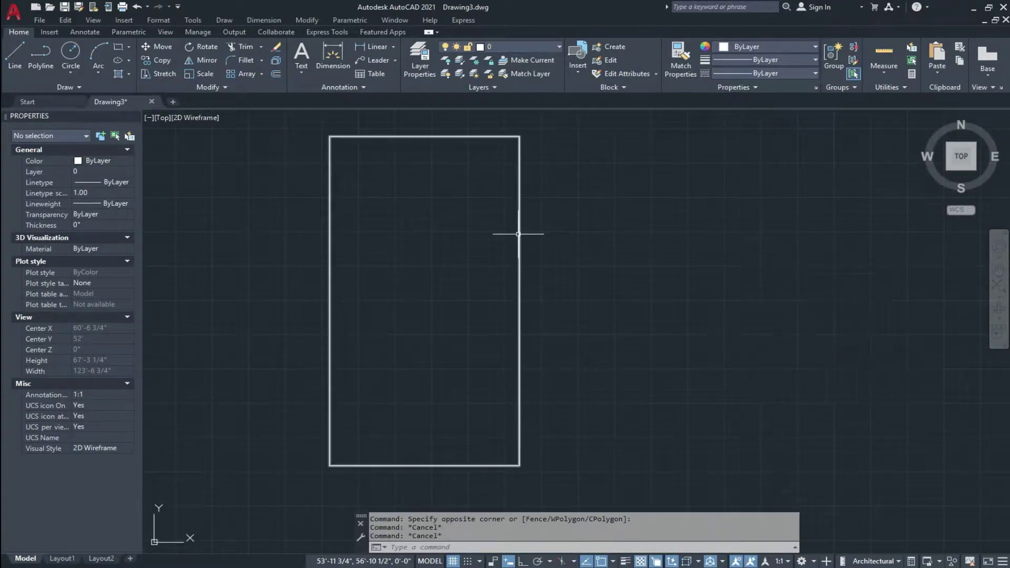
# - Explode the 27' by 50' rectangle into separate lines
pyautogui.click(518, 234)
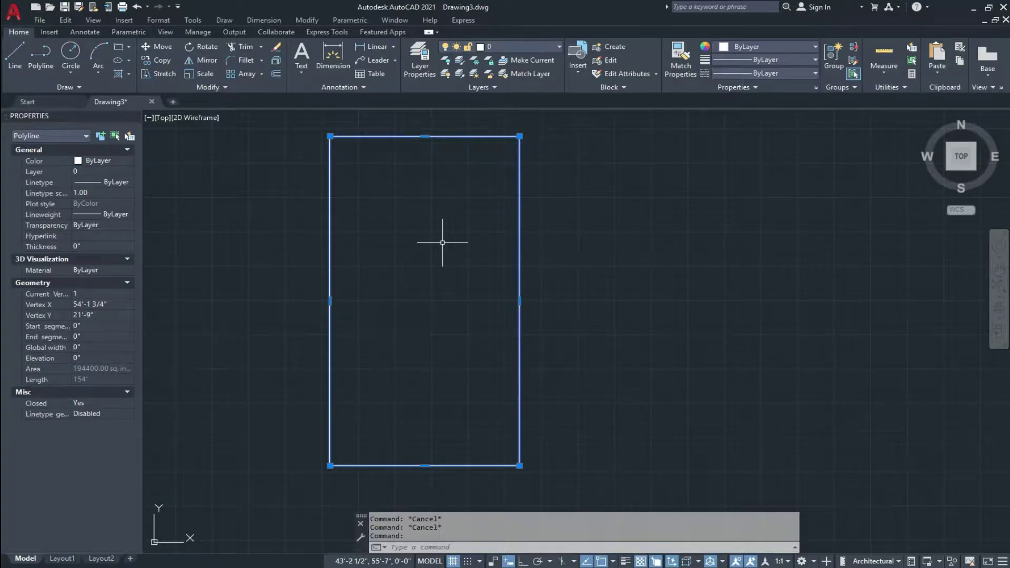
pyautogui.write('x')
pyautogui.press('Return')
pyautogui.click(530, 232)
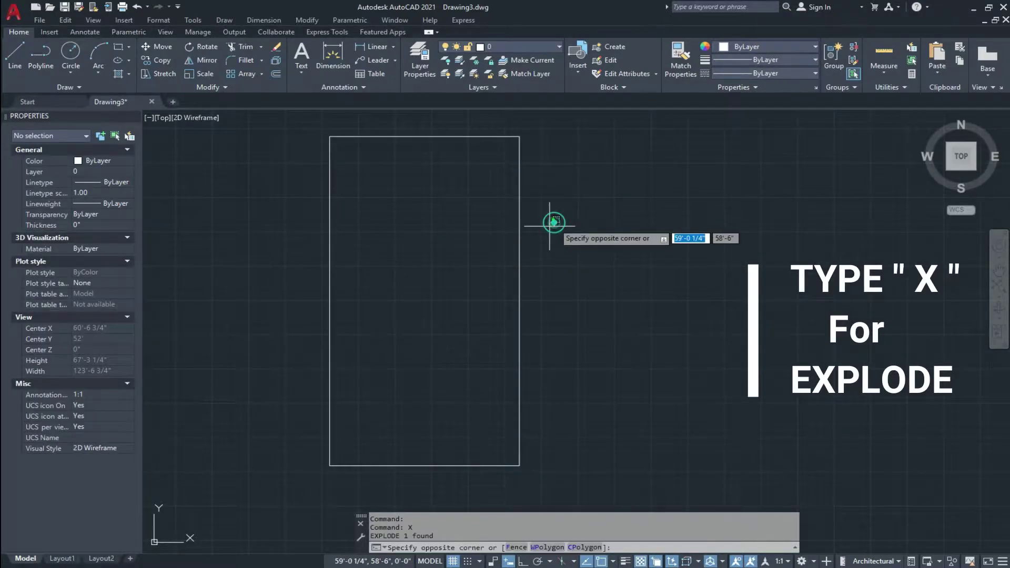
pyautogui.press('Escape')
pyautogui.press('Escape')
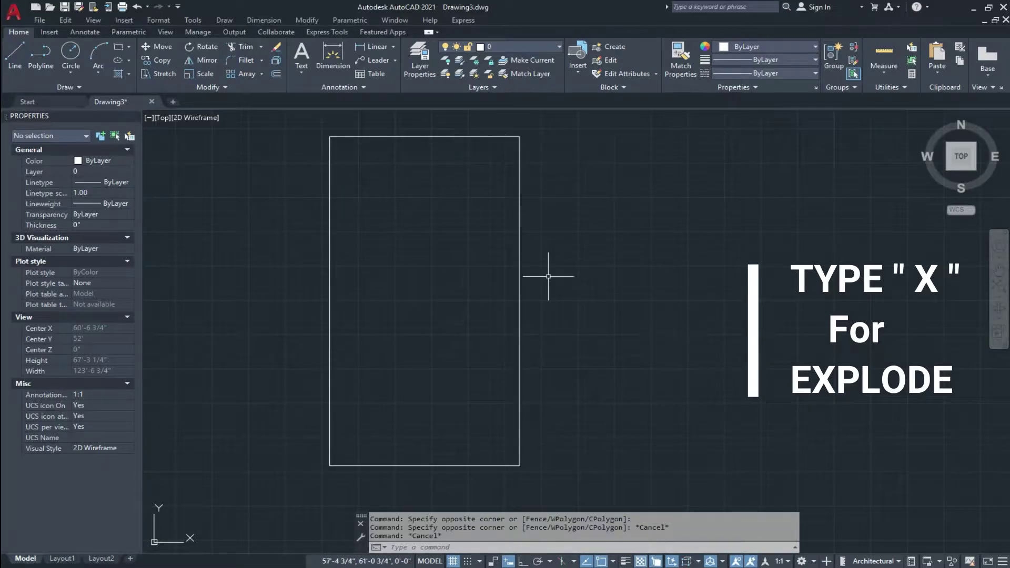
# - Select the exploded rectangle's sides individually to check that they are separate lines
pyautogui.click(555, 214)
pyautogui.click(467, 241)
pyautogui.press('Escape')
pyautogui.click(452, 118)
pyautogui.click(357, 202)
pyautogui.click(365, 221)
pyautogui.click(295, 232)
pyautogui.click(482, 440)
pyautogui.click(452, 473)
pyautogui.press('Escape')
pyautogui.click(530, 304)
pyautogui.click(496, 311)
pyautogui.press('Escape')
# - Offset the rectangle's top line 9" downward to form the inner face of the top wall
pyautogui.moveTo(420, 231); pyautogui.dragTo(417, 314, button='middle')
pyautogui.scroll(6, 389, 225)
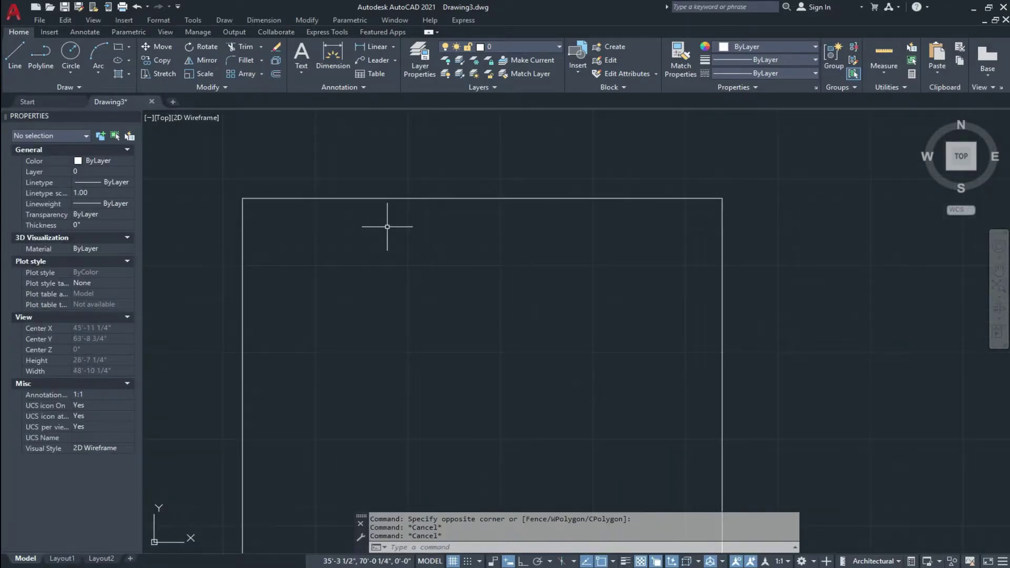
pyautogui.moveTo(405, 273); pyautogui.dragTo(383, 267, button='middle')
pyautogui.press('Escape')
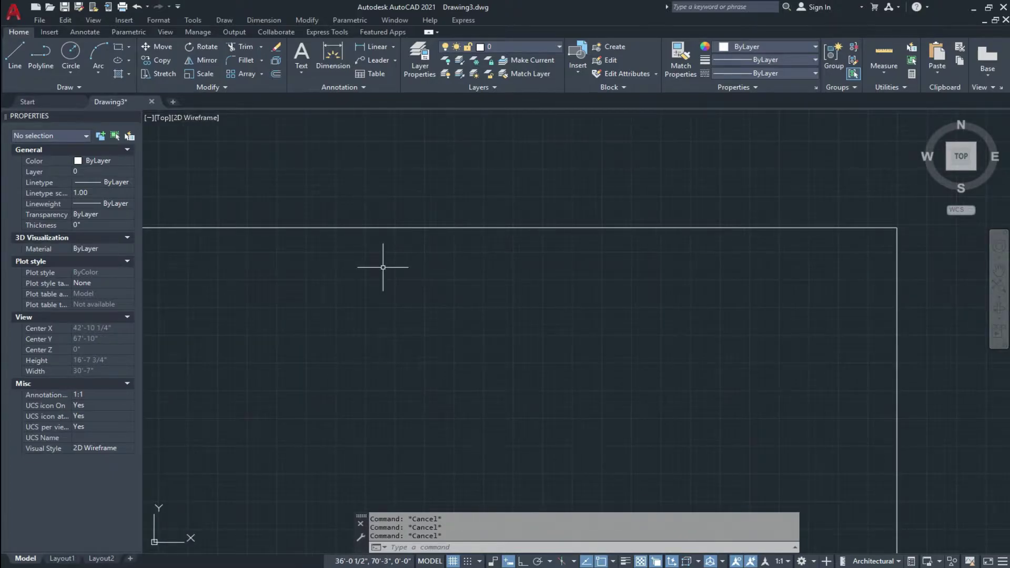
pyautogui.write('o')
pyautogui.press('Return')
pyautogui.write('9')
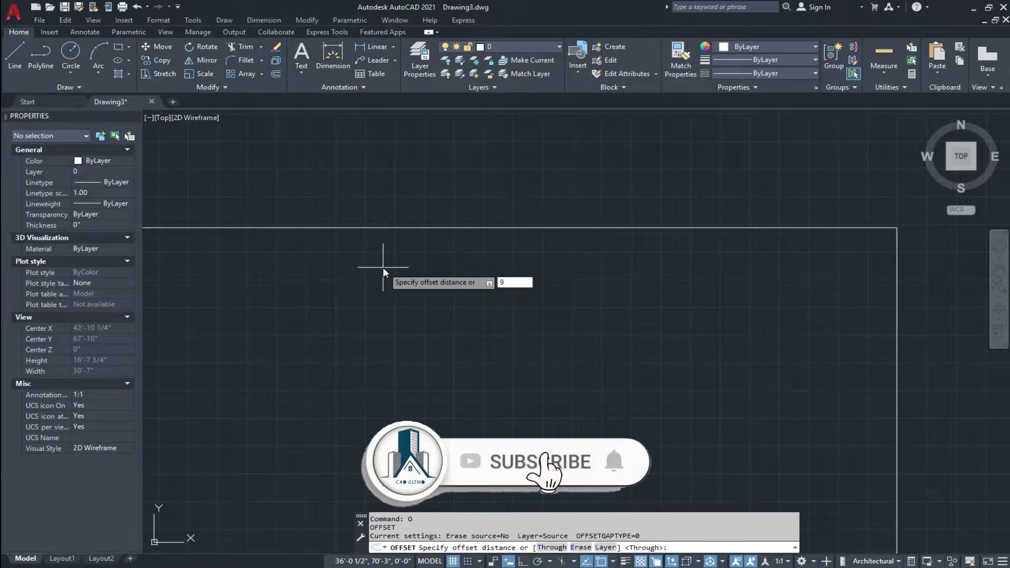
pyautogui.press('Return')
pyautogui.click(376, 227)
pyautogui.click(378, 254)
pyautogui.scroll(-4, 371, 276)
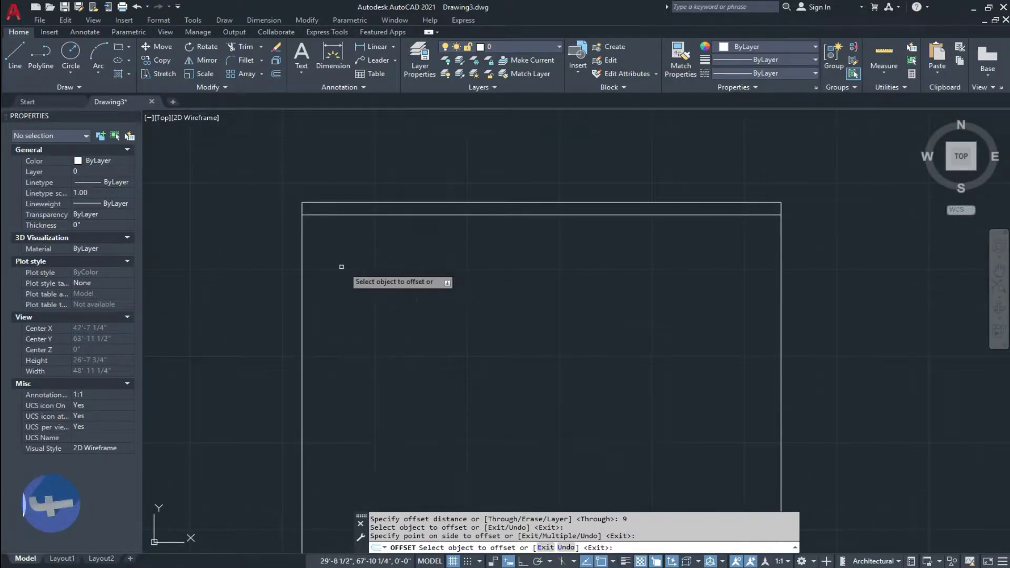
# - Offset the left and right sides of the outline inward by the same 9" wall thickness
pyautogui.click(303, 267)
pyautogui.click(360, 263)
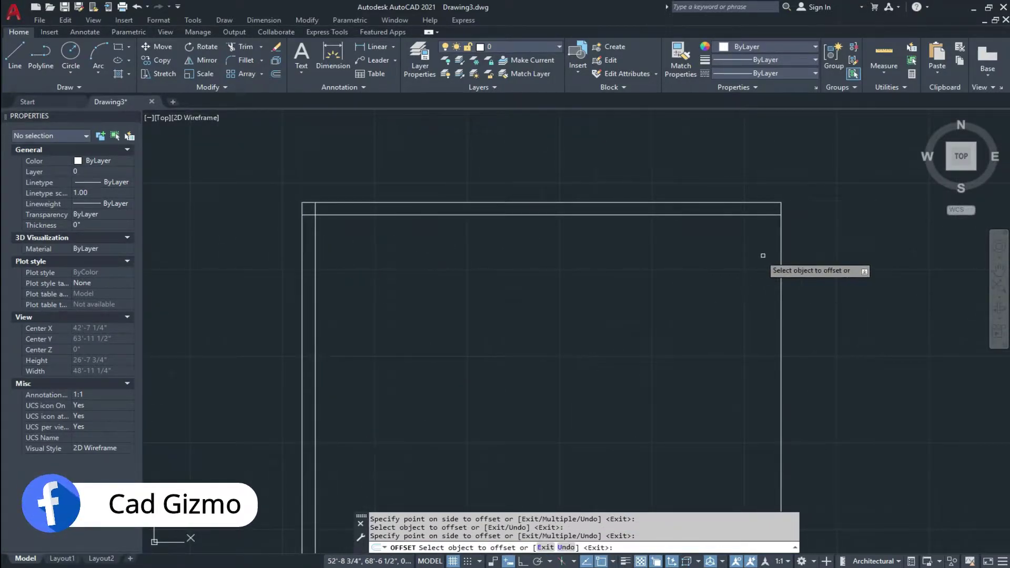
pyautogui.click(780, 265)
pyautogui.click(691, 266)
pyautogui.scroll(-1, 489, 284)
pyautogui.scroll(4, 387, 284)
pyautogui.press('Escape')
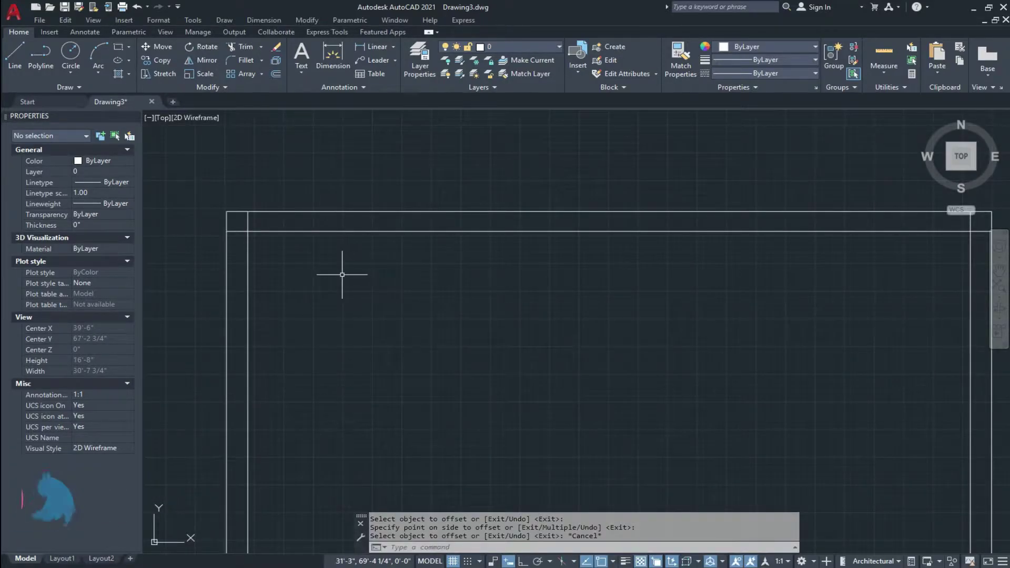
# - Offset the left wall's inner line 7' to the right for the first room's width
pyautogui.write('O')
pyautogui.press('Return')
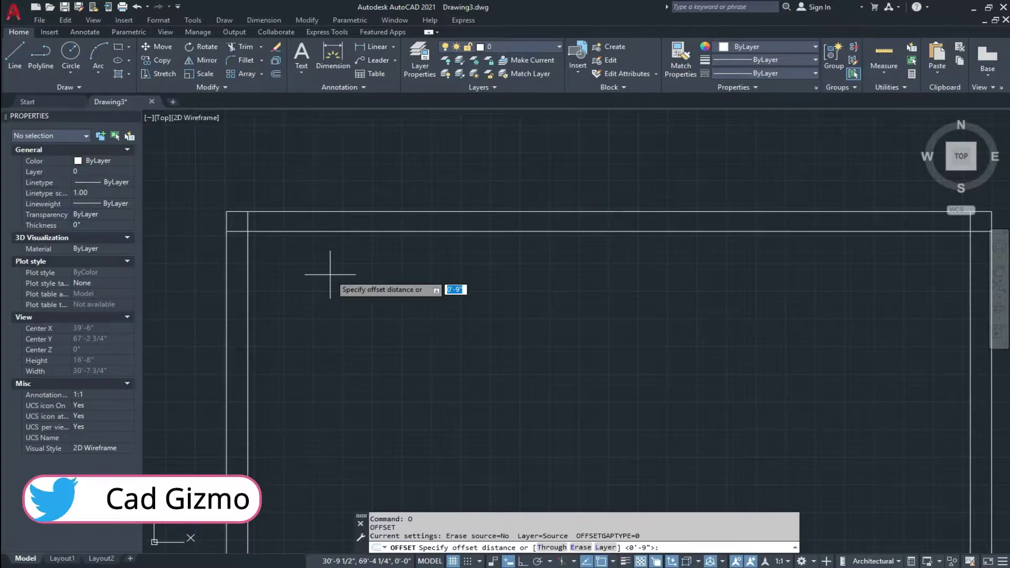
pyautogui.write("7'")
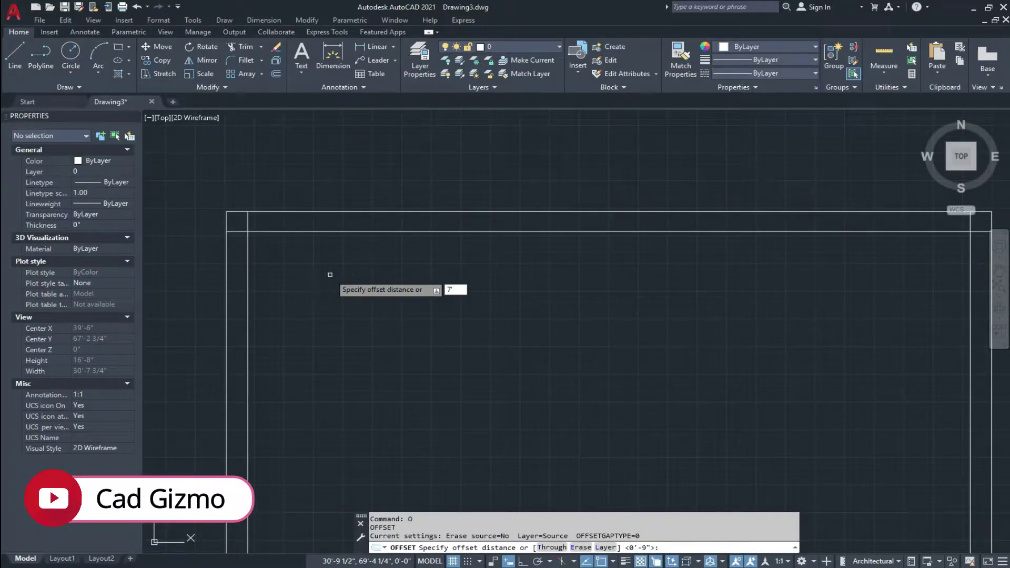
pyautogui.press('Return')
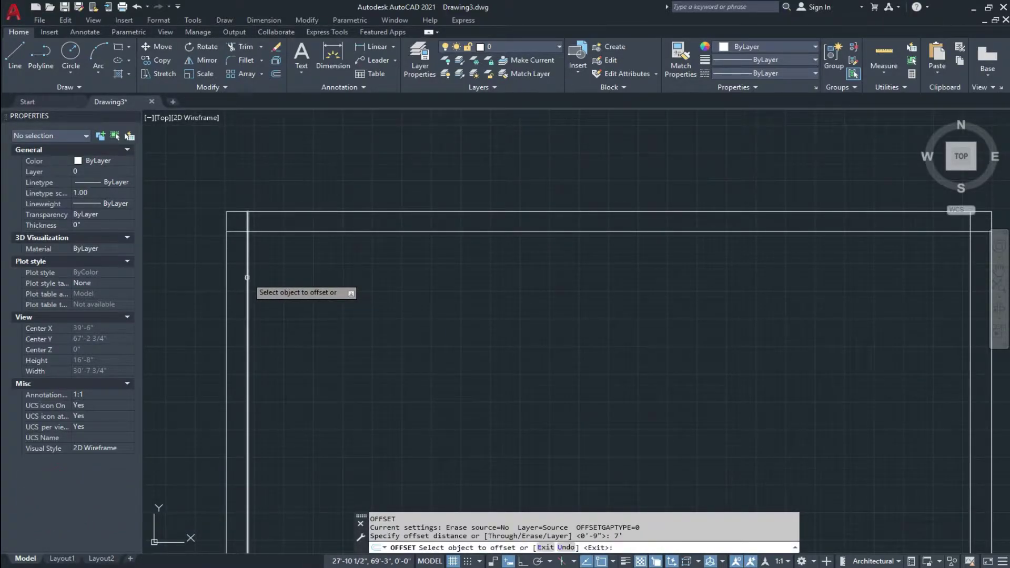
pyautogui.click(247, 277)
pyautogui.click(388, 274)
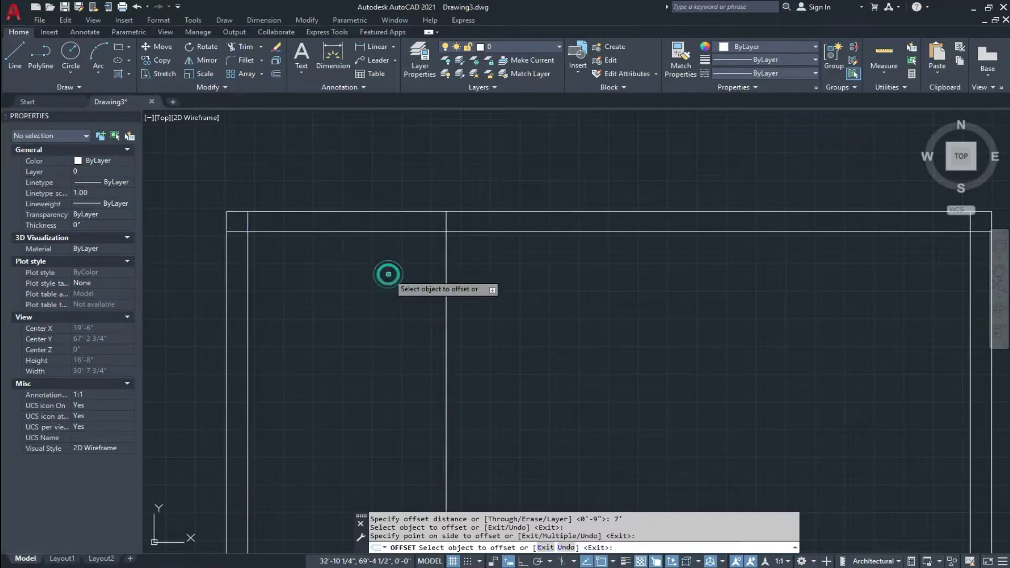
pyautogui.press('Escape')
# - Offset the room's right-hand line 9" to the right to give the vertical partition its thickness
pyautogui.write('o')
pyautogui.press('Return')
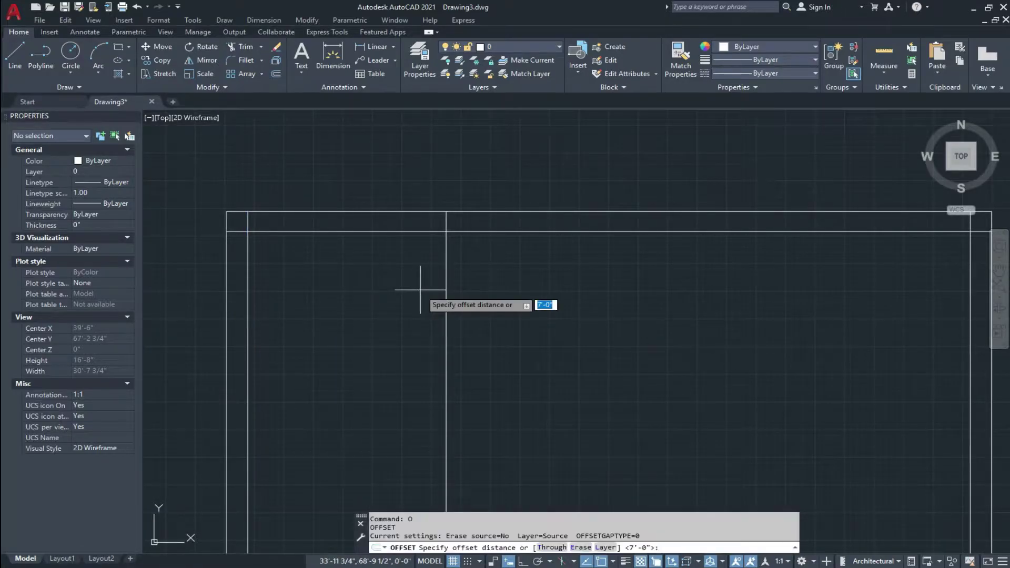
pyautogui.write('9')
pyautogui.press('Return')
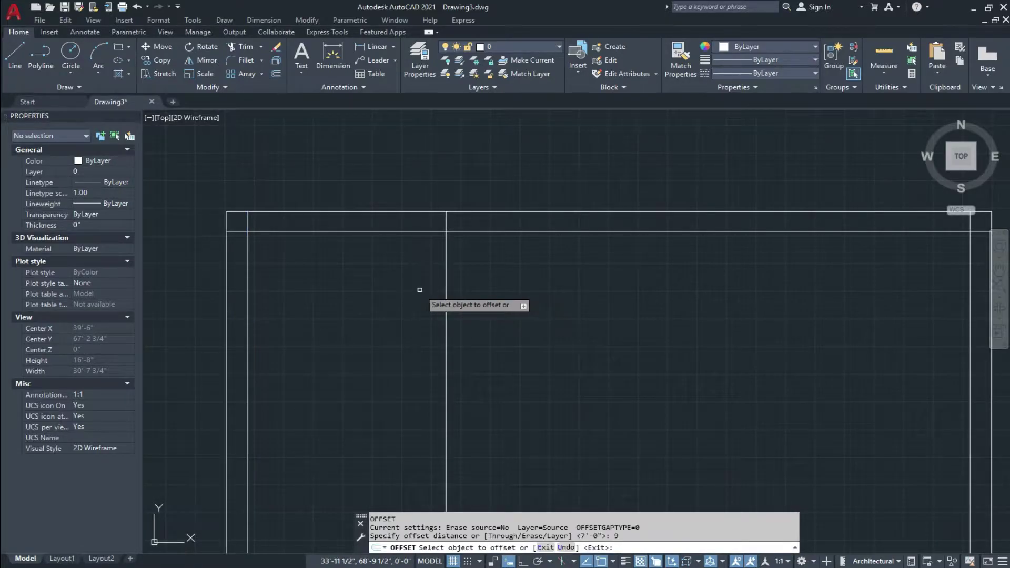
pyautogui.click(446, 277)
pyautogui.click(505, 273)
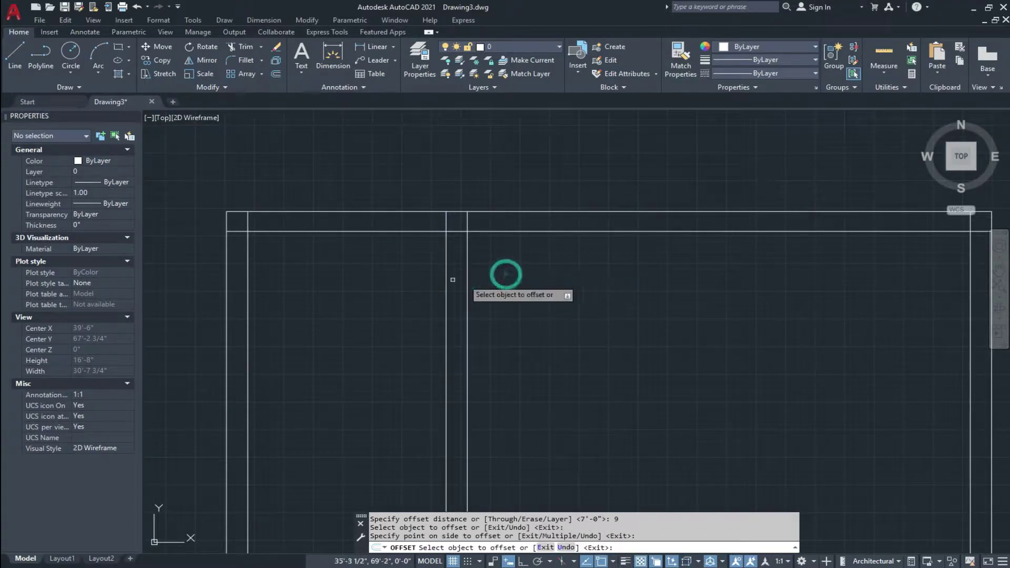
pyautogui.press('Escape')
pyautogui.press('Escape')
pyautogui.press('Escape')
# - Offset the top wall's inner line 4'7.5" downward for the first room's depth
pyautogui.write('o')
pyautogui.press('Return')
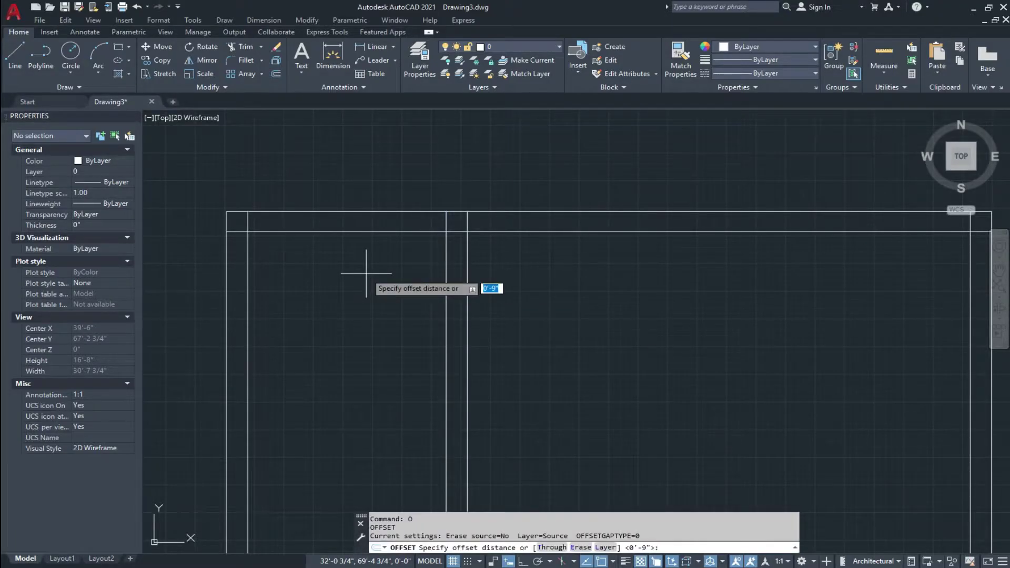
pyautogui.write('4;')
pyautogui.press('BackSpace')
pyautogui.write("'")
pyautogui.press('Return')
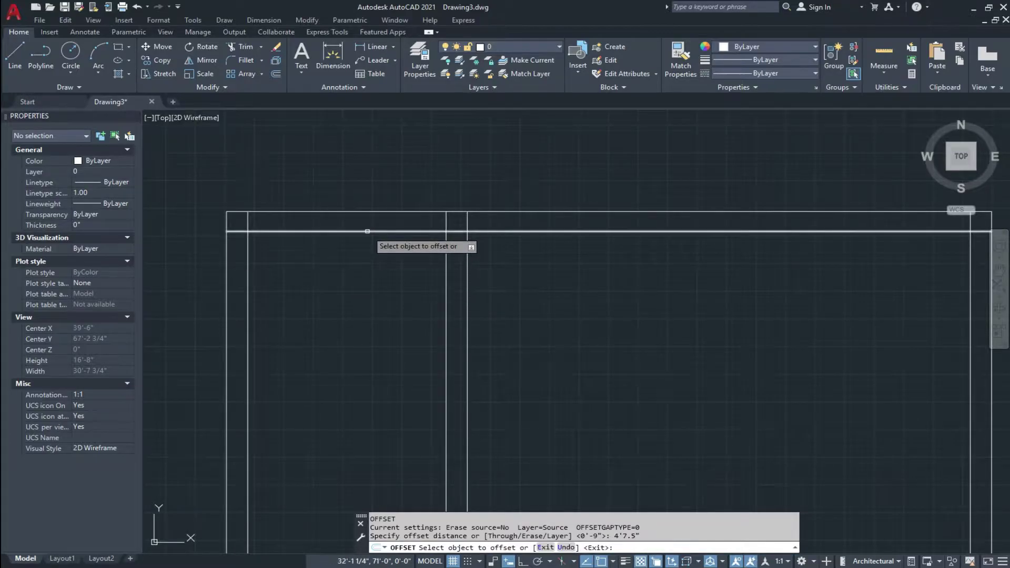
pyautogui.click(367, 232)
pyautogui.click(365, 284)
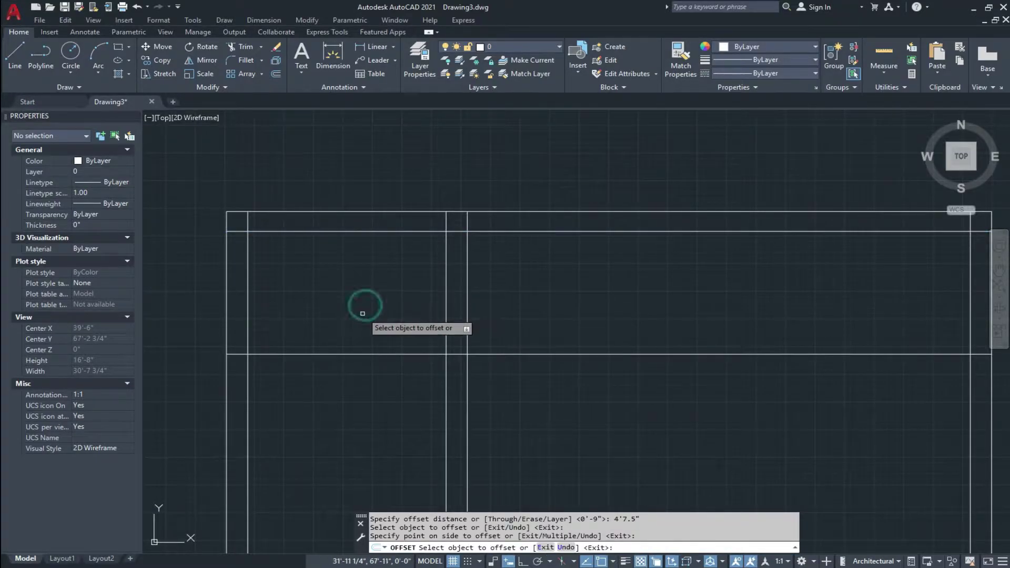
pyautogui.press('Escape')
pyautogui.press('Escape')
# - Offset the room's lower line 4.5" downward to give the horizontal partition its thickness
pyautogui.moveTo(358, 315); pyautogui.dragTo(371, 310, button='middle')
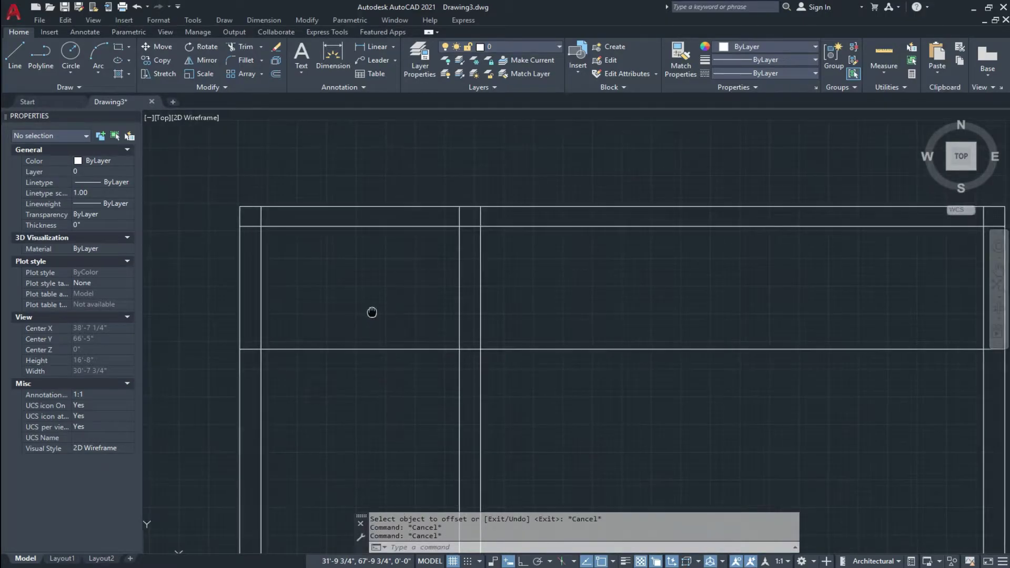
pyautogui.press('Escape')
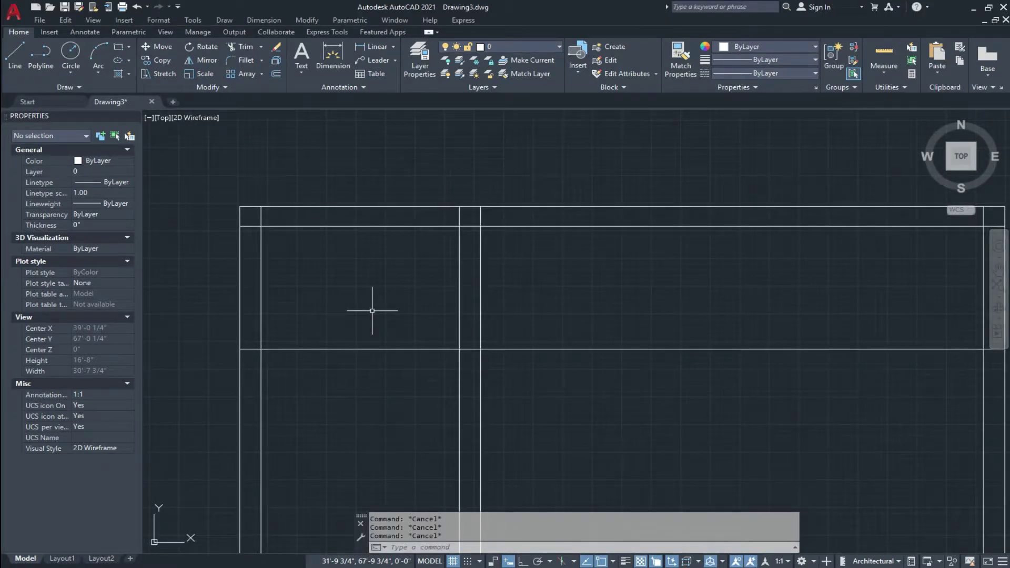
pyautogui.write('o')
pyautogui.press('Return')
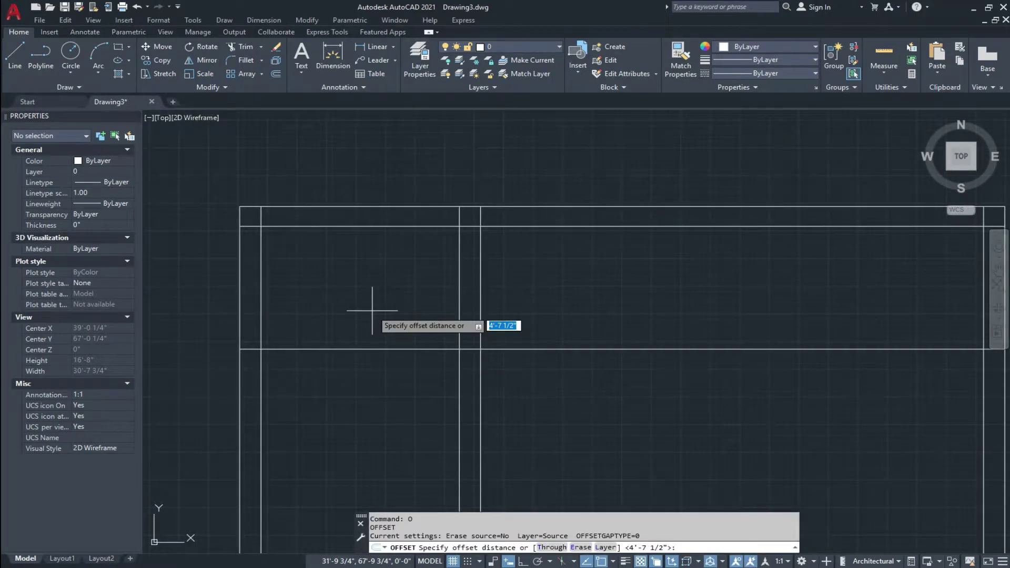
pyautogui.write('4.5')
pyautogui.press('Return')
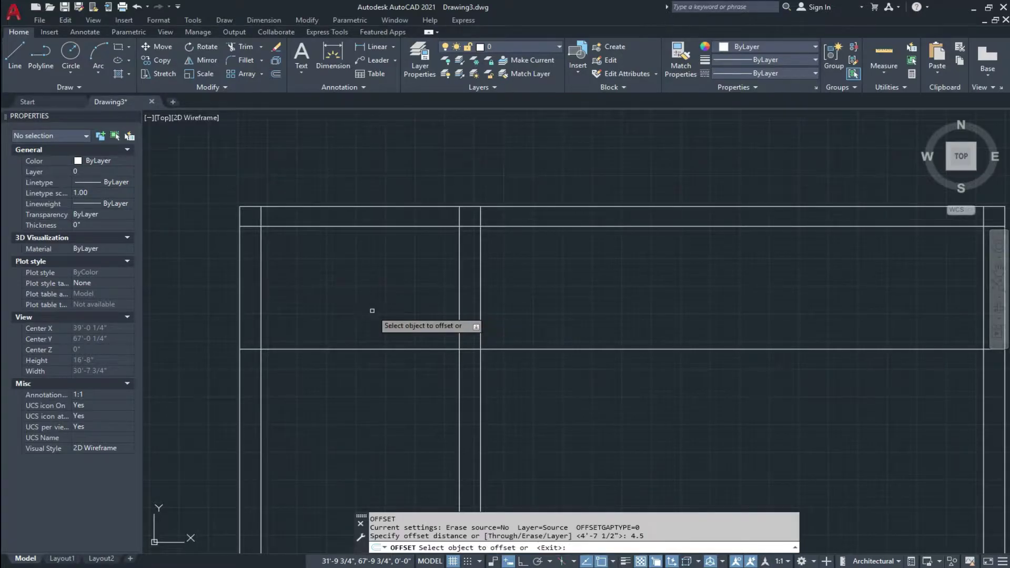
pyautogui.click(374, 349)
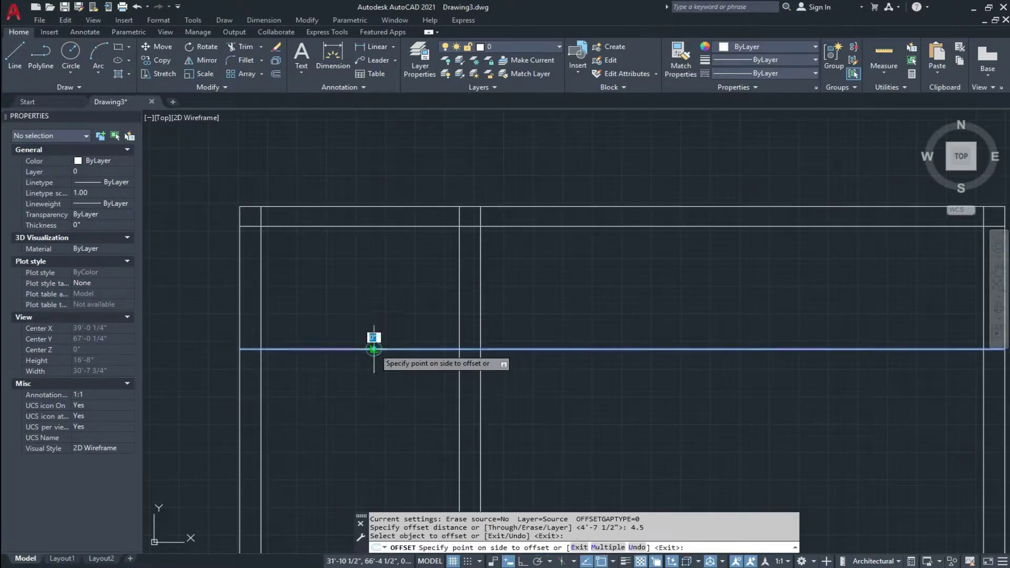
pyautogui.click(372, 387)
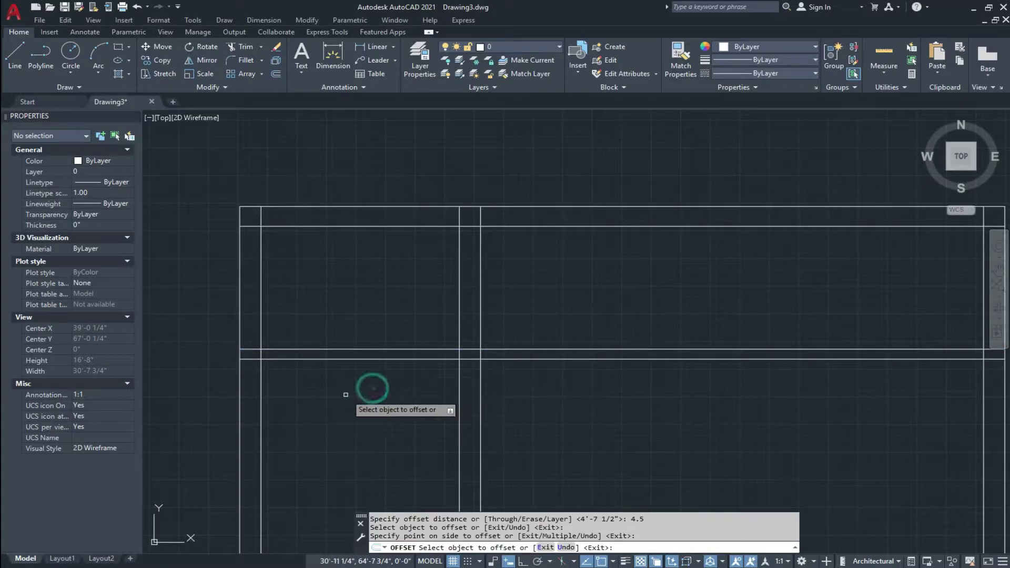
pyautogui.moveTo(349, 393); pyautogui.dragTo(344, 417, button='middle')
pyautogui.moveTo(319, 393); pyautogui.dragTo(322, 433, button='middle')
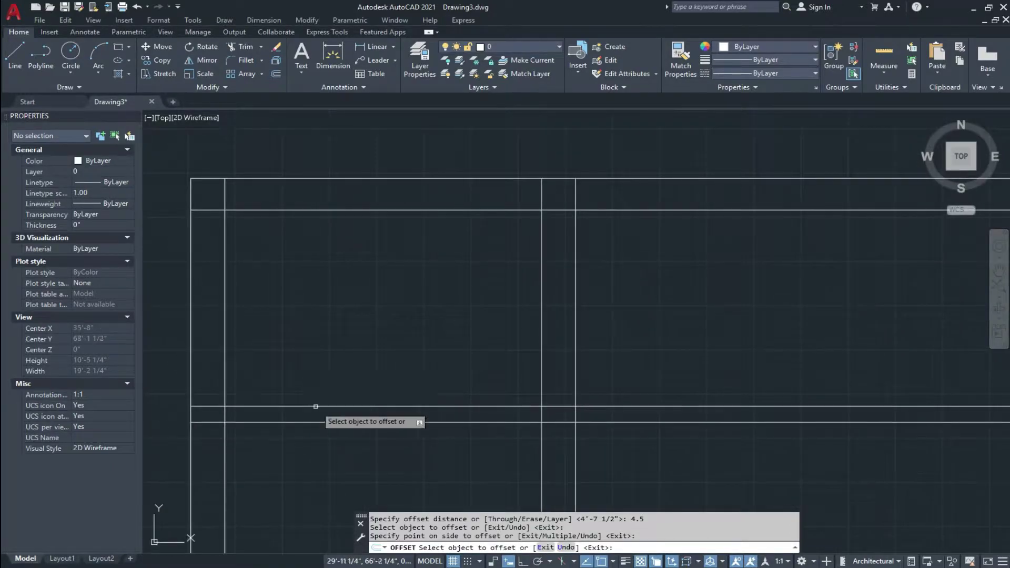
pyautogui.press('Escape')
# - Trim the overlapping inner lines at the top-left corner and where the vertical partition meets the top wall
pyautogui.write('tr')
pyautogui.press('Return')
pyautogui.press('Return')
pyautogui.click(223, 195)
pyautogui.click(212, 209)
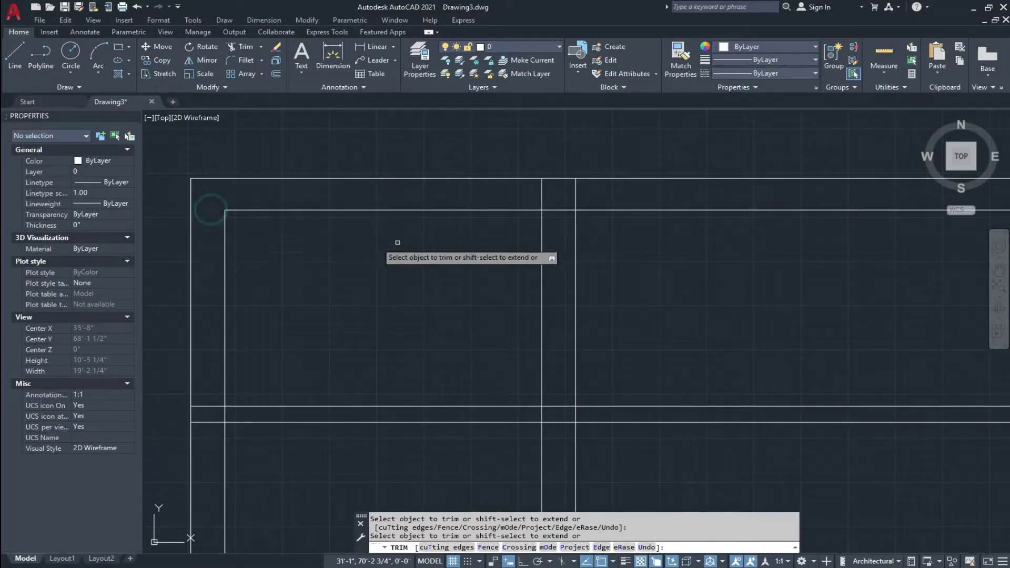
pyautogui.click(541, 192)
# - Trim the horizontal partition's ends inside the left wall and the overlapping lines at its junction with the vertical partition
pyautogui.moveTo(540, 288); pyautogui.dragTo(535, 244, button='middle')
pyautogui.click(203, 339)
pyautogui.click(199, 387)
pyautogui.scroll(3, 467, 375)
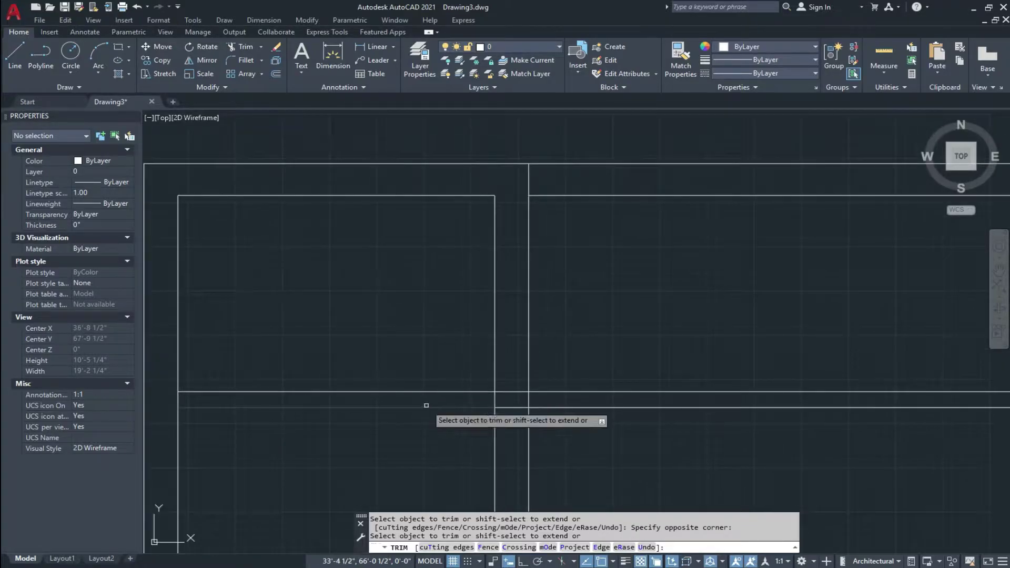
pyautogui.click(489, 404)
pyautogui.scroll(-2, 551, 401)
pyautogui.moveTo(507, 410); pyautogui.dragTo(513, 361, button='middle')
pyautogui.press('Escape')
# - Erase the two vertical partition lines that continue below the horizontal partition
pyautogui.click(451, 401)
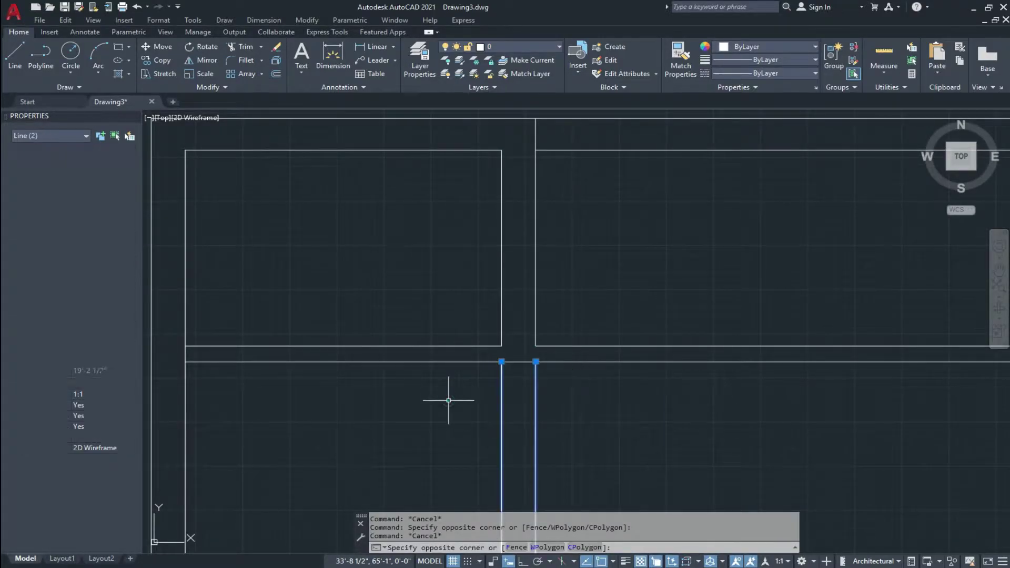
pyautogui.write('e')
pyautogui.press('Return')
pyautogui.moveTo(476, 379); pyautogui.dragTo(462, 443, button='middle')
pyautogui.moveTo(463, 380); pyautogui.dragTo(434, 404, button='middle')
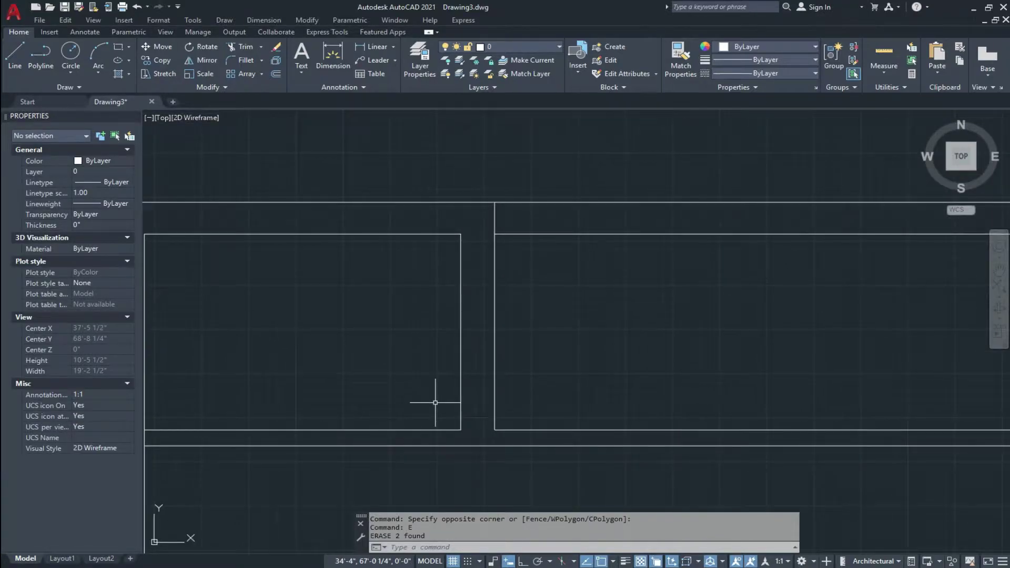
# - Undo the last drawn line and the recent view changes
pyautogui.press('Escape')
pyautogui.hotkey('ctrl', 'z')
pyautogui.hotkey('ctrl', 'z')
# - Draw a vertical line from the small room's lower-right corner down to the partition's lower line
pyautogui.scroll(6, 547, 402)
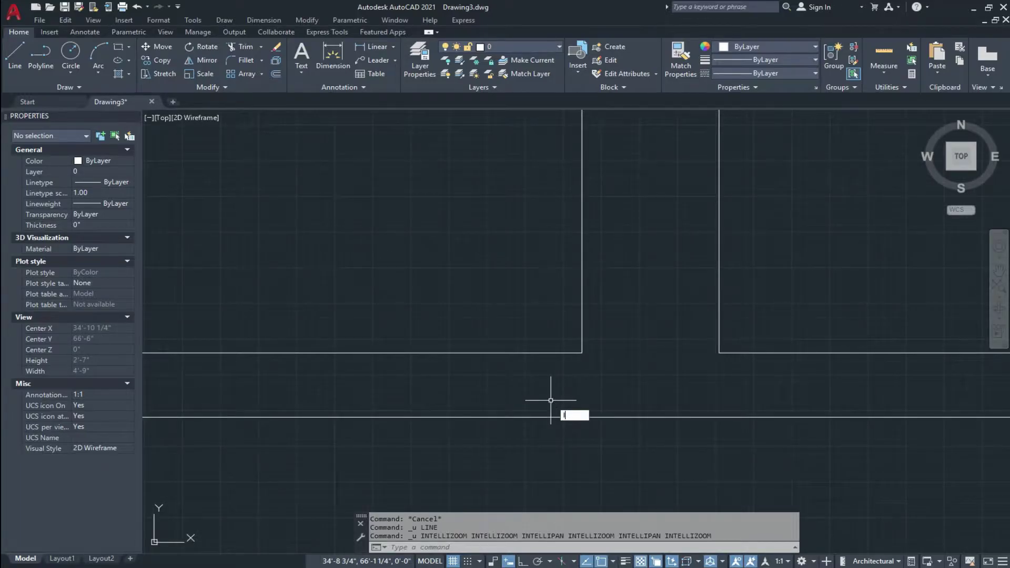
pyautogui.write('L')
pyautogui.press('Return')
pyautogui.click(581, 352)
pyautogui.click(581, 417)
pyautogui.press('Escape')
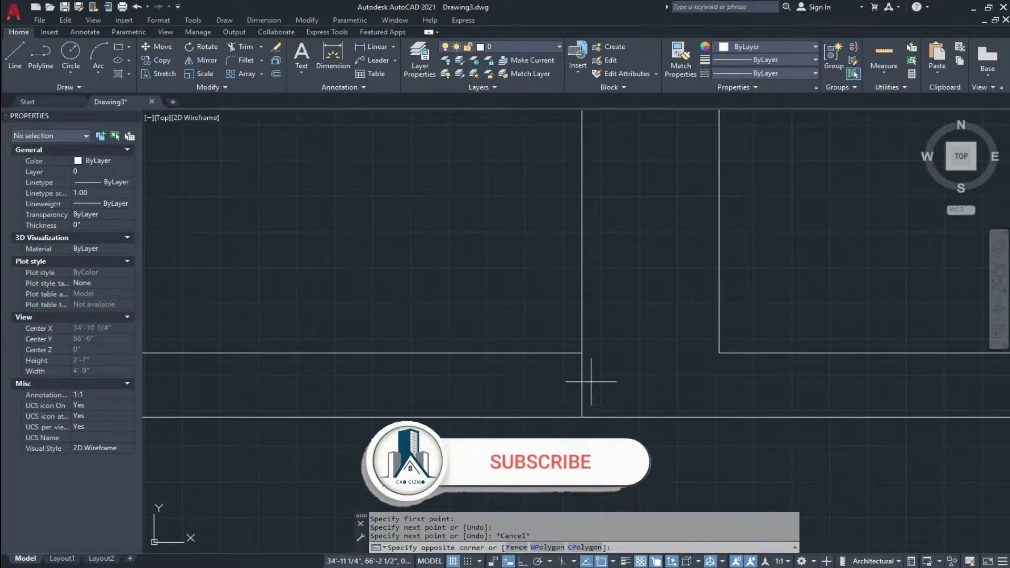
# - Move the short vertical line in the partition 4.5" to the left with Ortho mode on
pyautogui.moveTo(590, 387); pyautogui.dragTo(545, 385)
pyautogui.write('m')
pyautogui.press('Return')
pyautogui.click(581, 416)
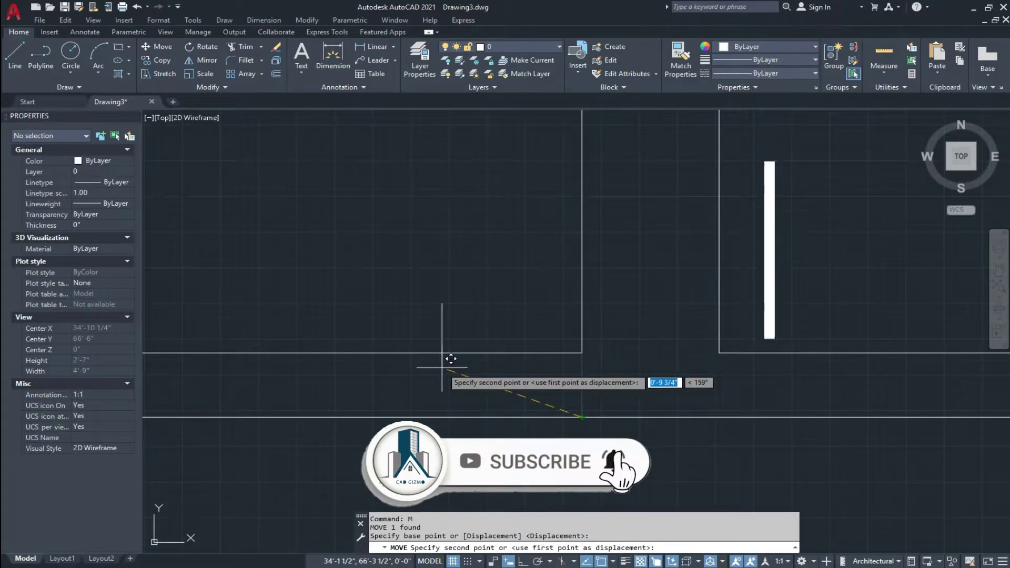
pyautogui.press('F8')
pyautogui.write('4.5')
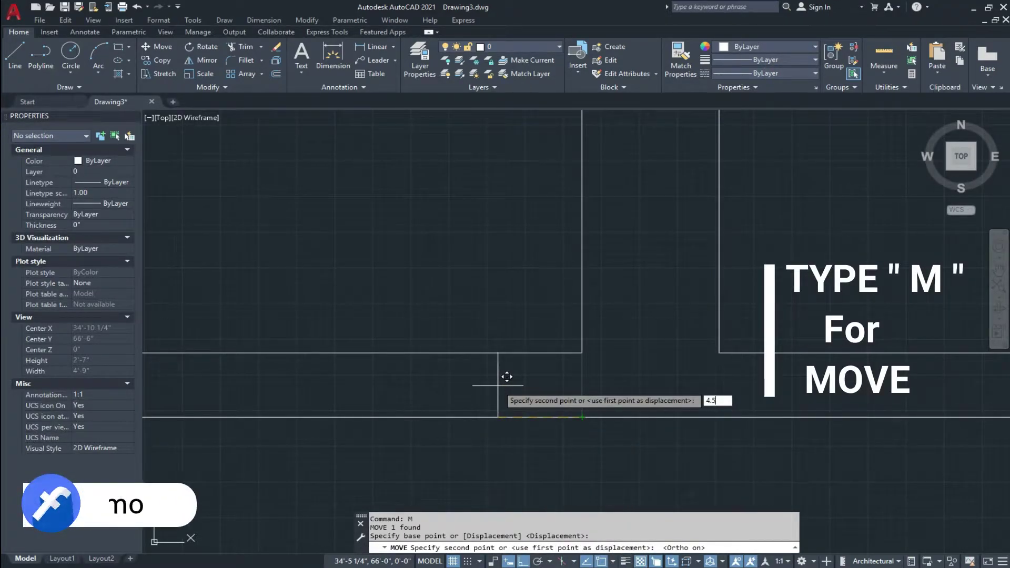
pyautogui.press('Return')
pyautogui.press('Escape')
# - Offset the short vertical line in the horizontal partition 2.5' to the left to mark the doorway's other side
pyautogui.write('o')
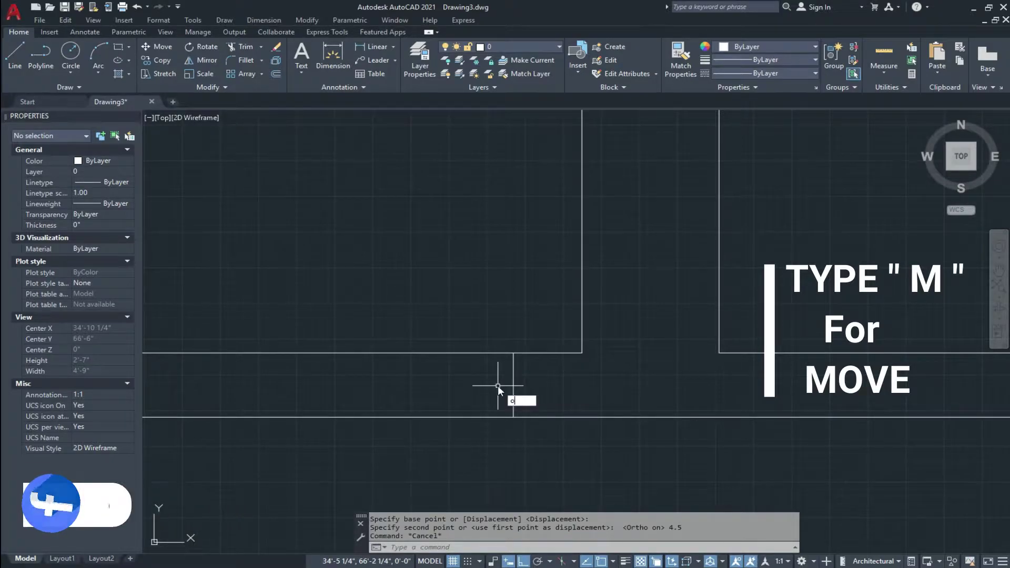
pyautogui.press('Return')
pyautogui.write('2.5')
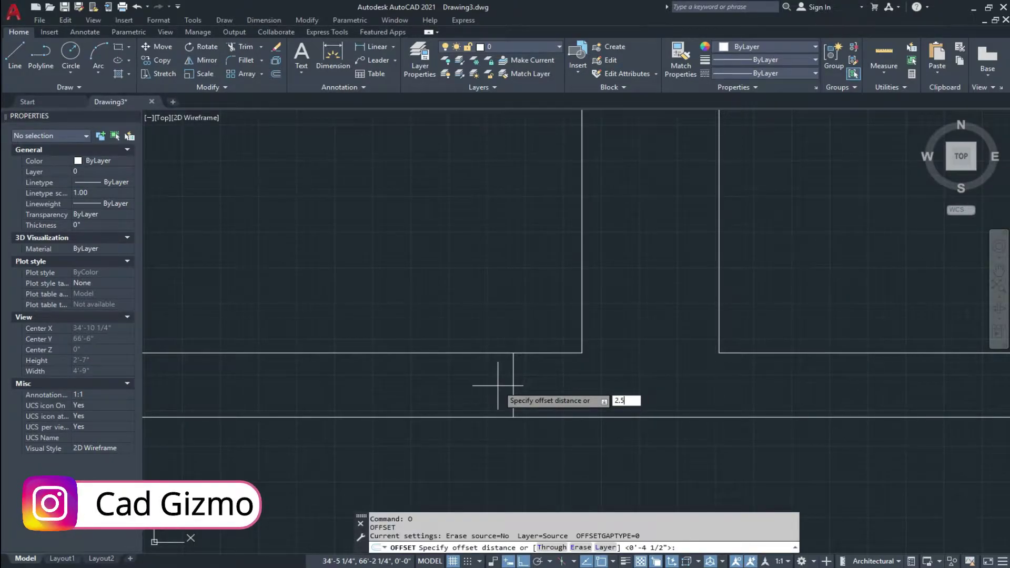
pyautogui.press('Return')
pyautogui.click(510, 383)
pyautogui.scroll(-4, 468, 382)
pyautogui.scroll(2, 468, 383)
pyautogui.click(451, 388)
pyautogui.scroll(3, 454, 392)
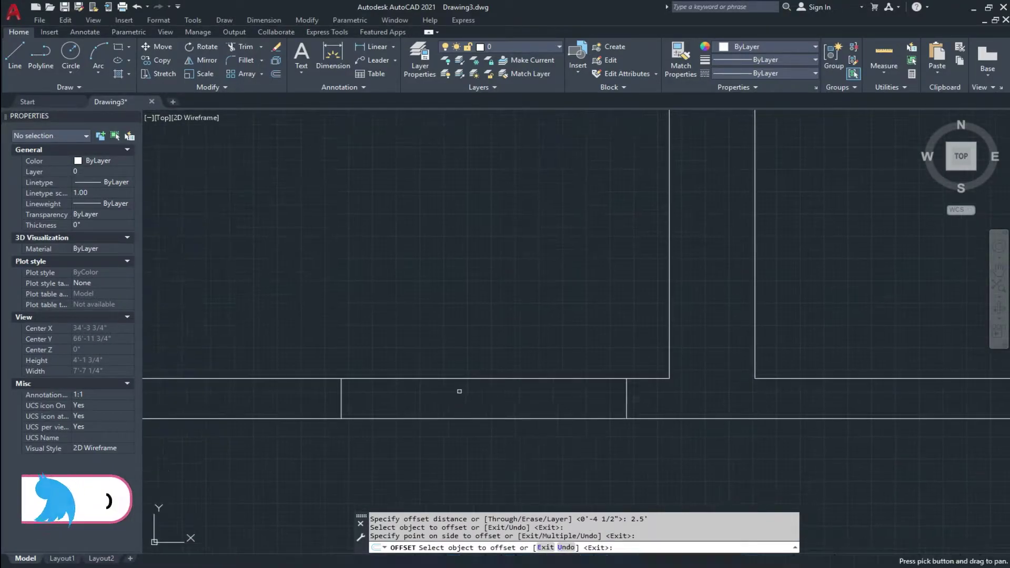
pyautogui.moveTo(457, 395); pyautogui.dragTo(462, 389, button='middle')
pyautogui.press('Escape')
# - Trim both partition lines between the two short vertical lines to open the doorway
pyautogui.write('tr')
pyautogui.press('Return')
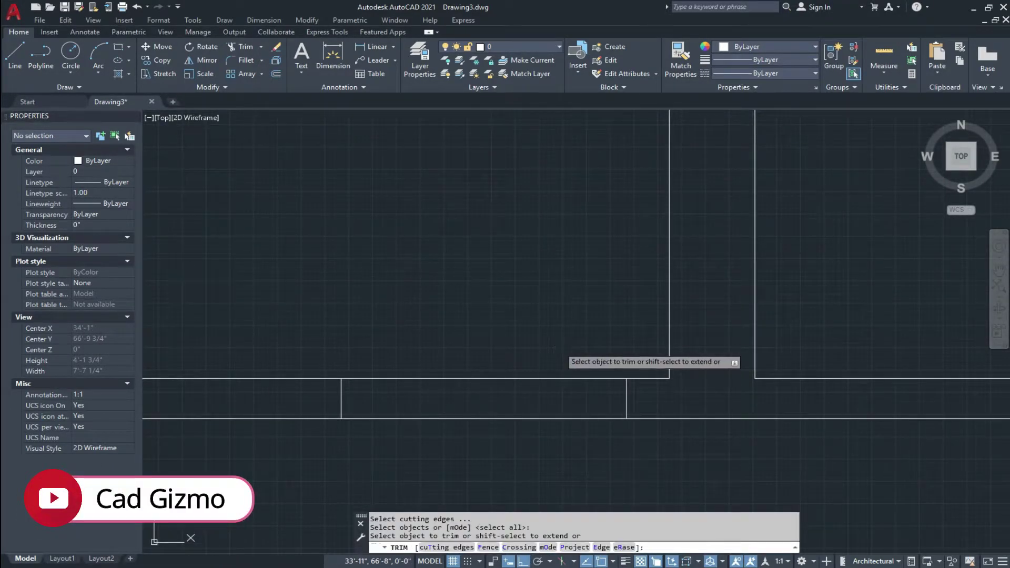
pyautogui.click(562, 345)
pyautogui.click(418, 420)
pyautogui.press('Escape')
pyautogui.press('Escape')
pyautogui.press('Escape')
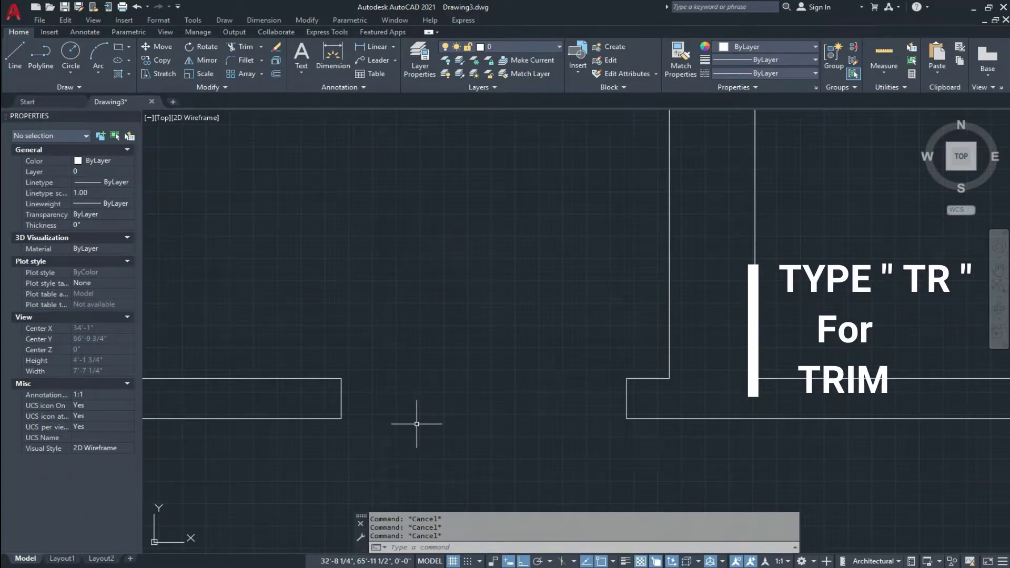
# - Draw a 2.5' vertical door-leaf line upward from the upper corner of the doorway's right jamb
pyautogui.write('L')
pyautogui.press('Return')
pyautogui.click(626, 378)
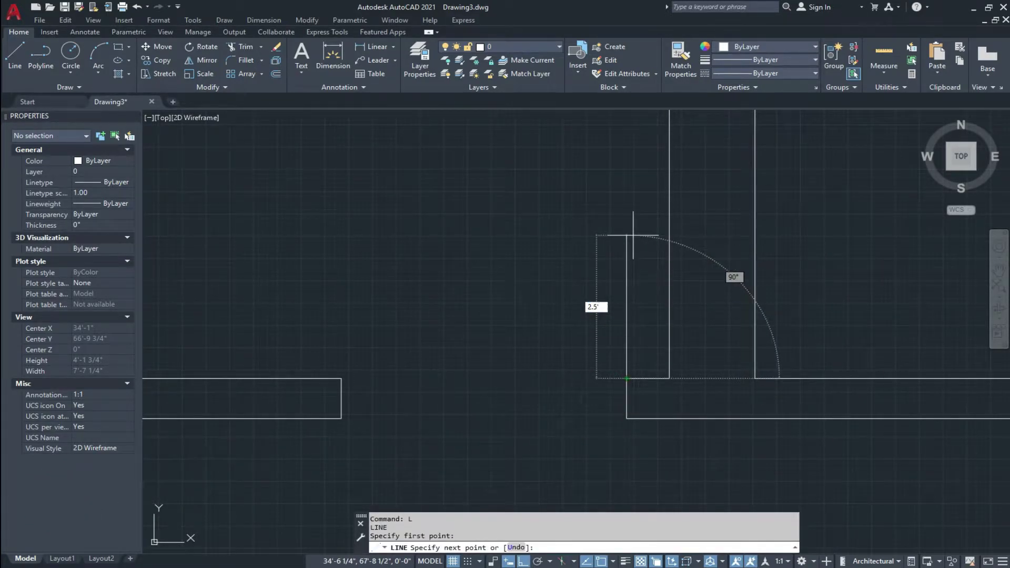
pyautogui.press('Return')
pyautogui.moveTo(578, 262); pyautogui.dragTo(570, 341, button='middle')
pyautogui.press('Escape')
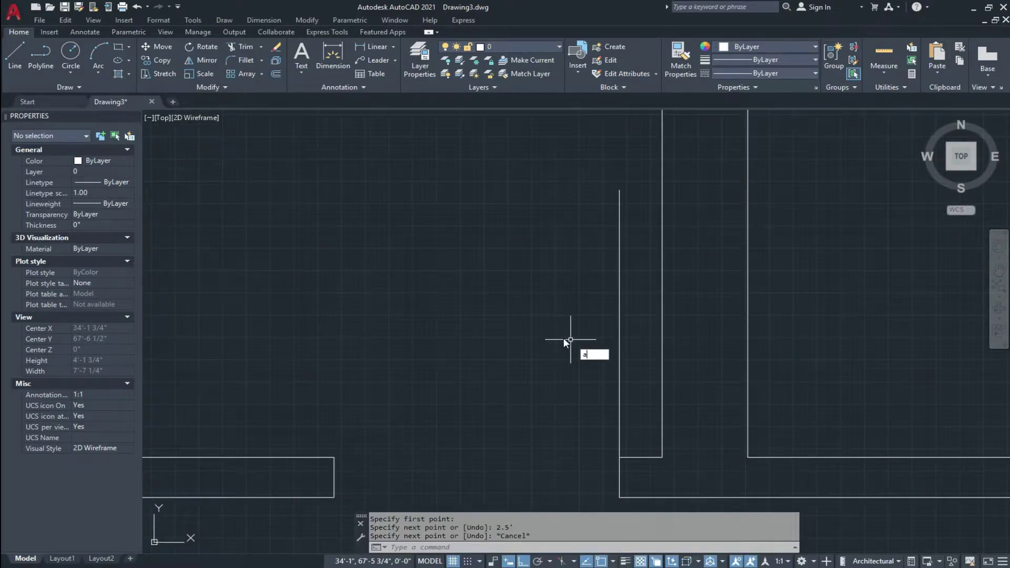
# - Draw the door-swing arc from the top of the door leaf through the left jamb's upper corner to the jamb
pyautogui.write('A')
pyautogui.press('Return')
pyautogui.click(619, 189)
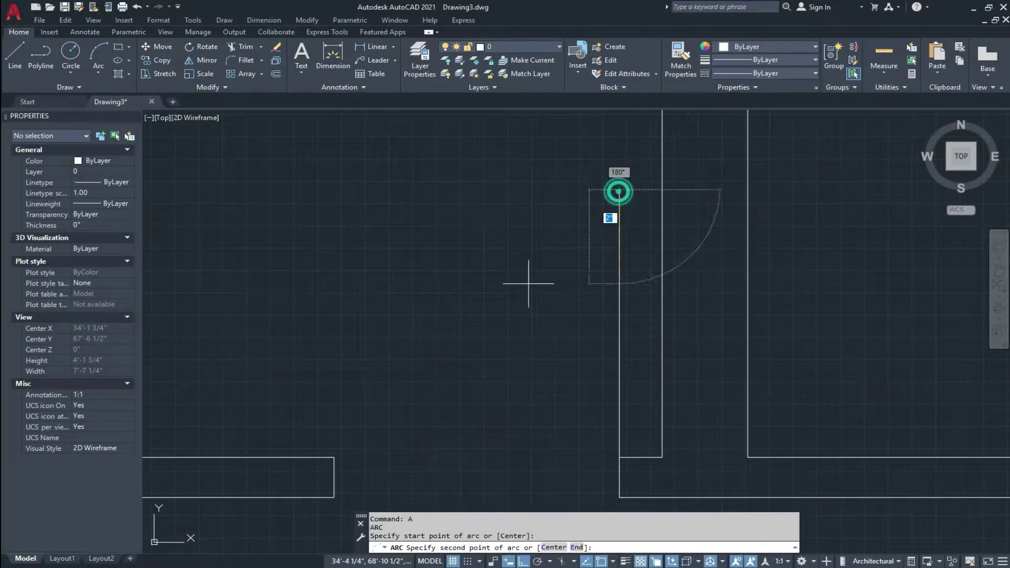
pyautogui.click(334, 461)
pyautogui.click(333, 477)
# - Trim the part of the door-swing arc that continues below the left jamb's upper corner
pyautogui.scroll(5, 324, 476)
pyautogui.scroll(1, 345, 421)
pyautogui.moveTo(368, 398); pyautogui.dragTo(376, 371, button='middle')
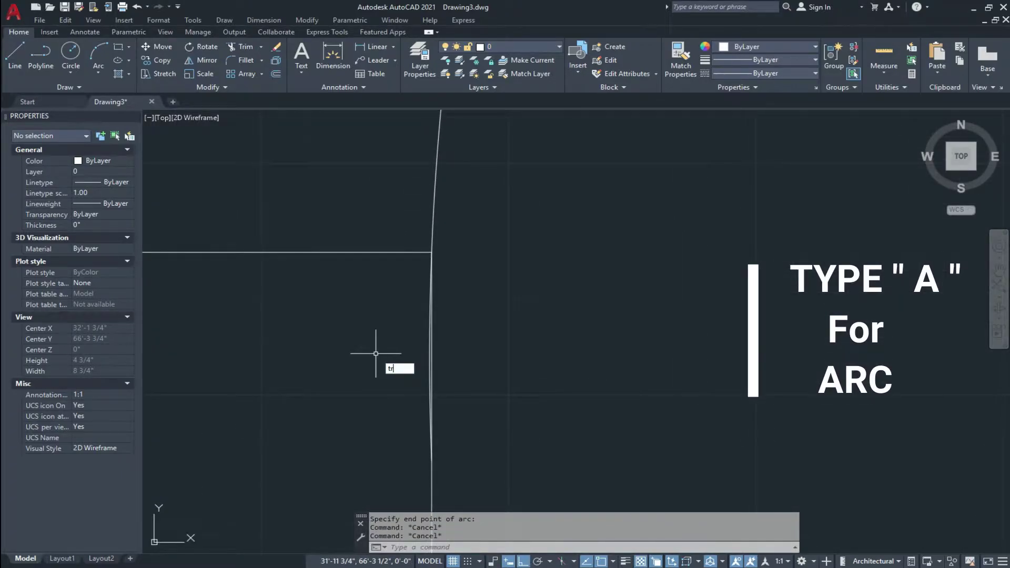
pyautogui.press('Return')
pyautogui.press('Return')
pyautogui.scroll(-5, 429, 332)
pyautogui.press('Escape')
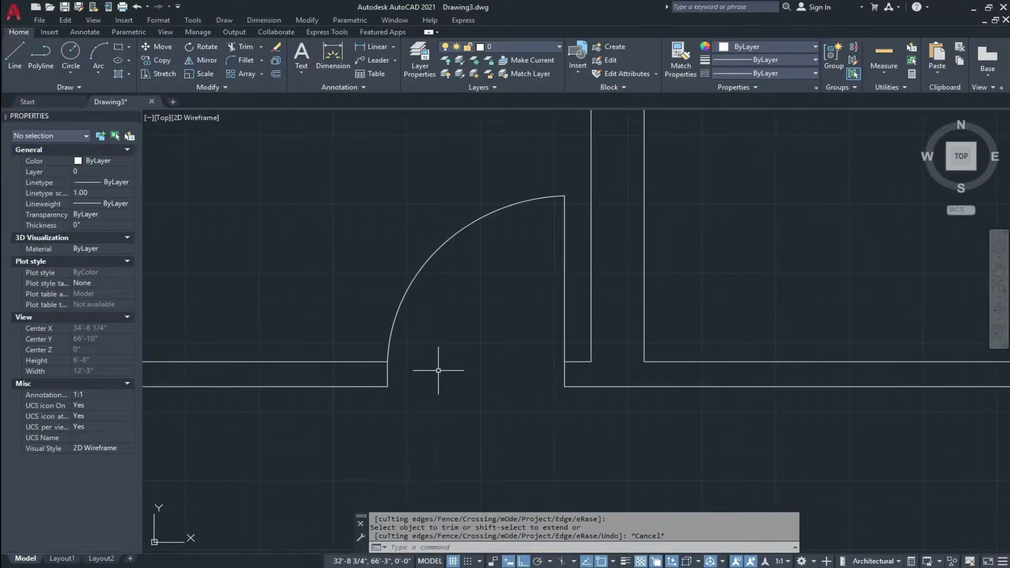
# - Draw a horizontal line across the small room's right wall from the midpoint of its inner face
pyautogui.scroll(-4, 395, 394)
pyautogui.scroll(4, 444, 365)
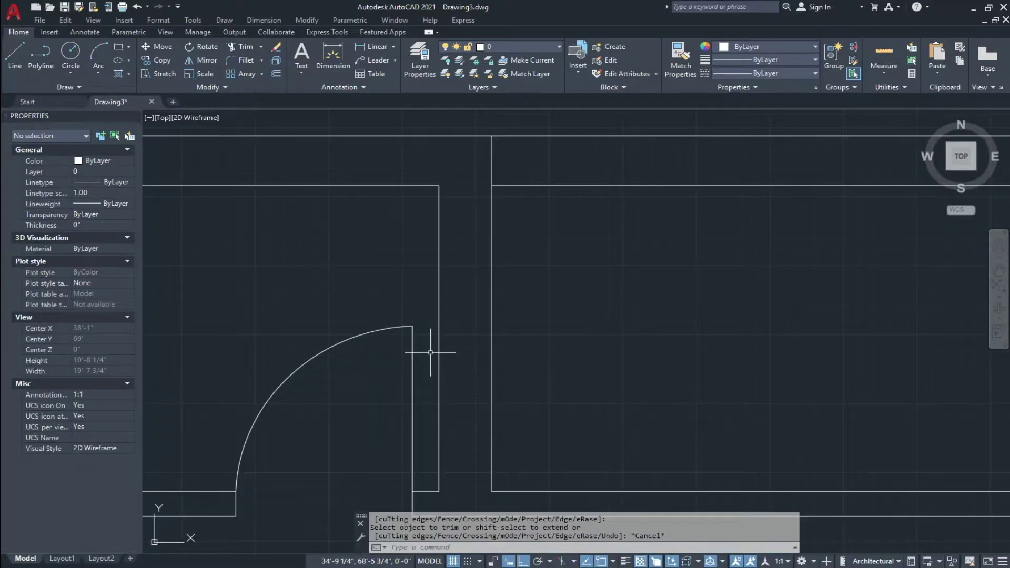
pyautogui.moveTo(430, 352); pyautogui.dragTo(392, 357, button='middle')
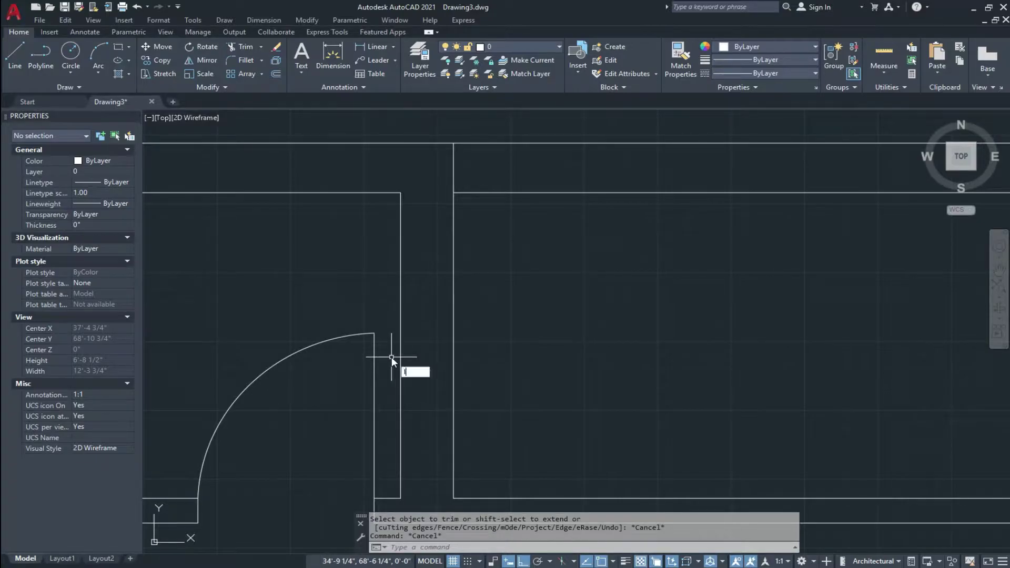
pyautogui.press('Return')
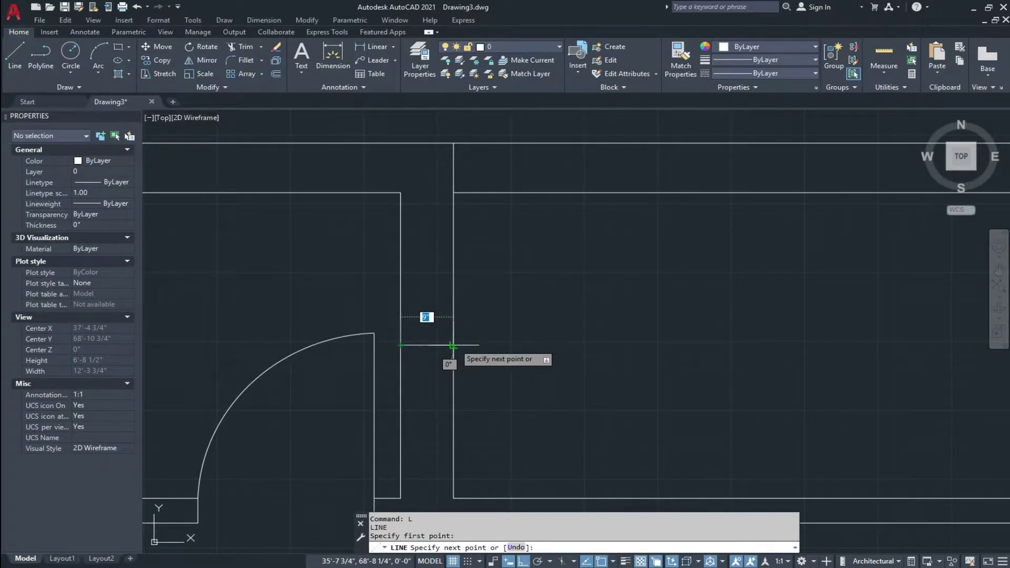
pyautogui.click(452, 345)
pyautogui.press('Escape')
# - Offset the horizontal line across the small room's wall 1' upward and 1' downward
pyautogui.write('o')
pyautogui.press('Return')
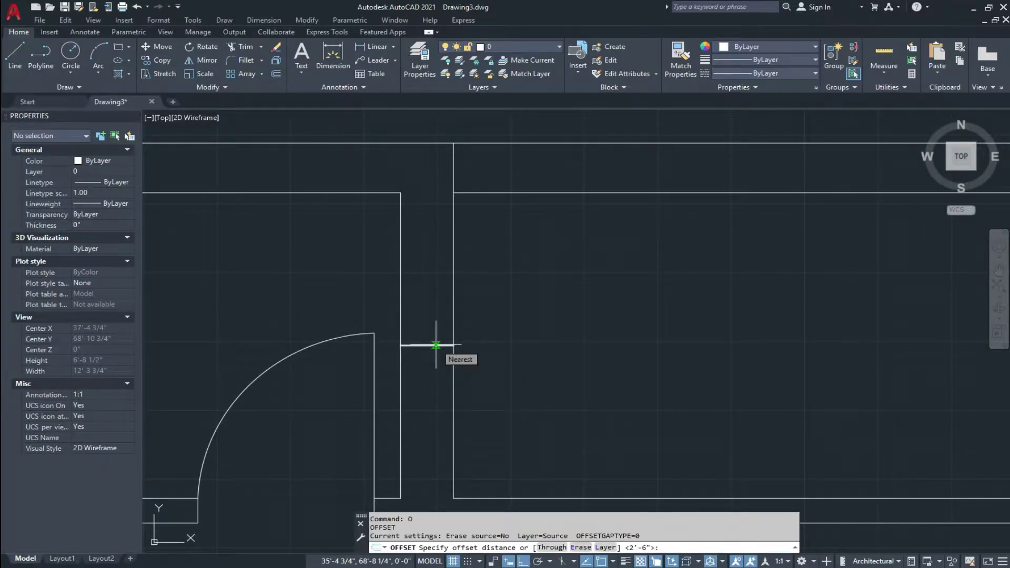
pyautogui.write("1'")
pyautogui.press('Return')
pyautogui.click(415, 346)
pyautogui.click(416, 324)
pyautogui.click(417, 346)
pyautogui.click(417, 364)
pyautogui.press('Escape')
pyautogui.press('Escape')
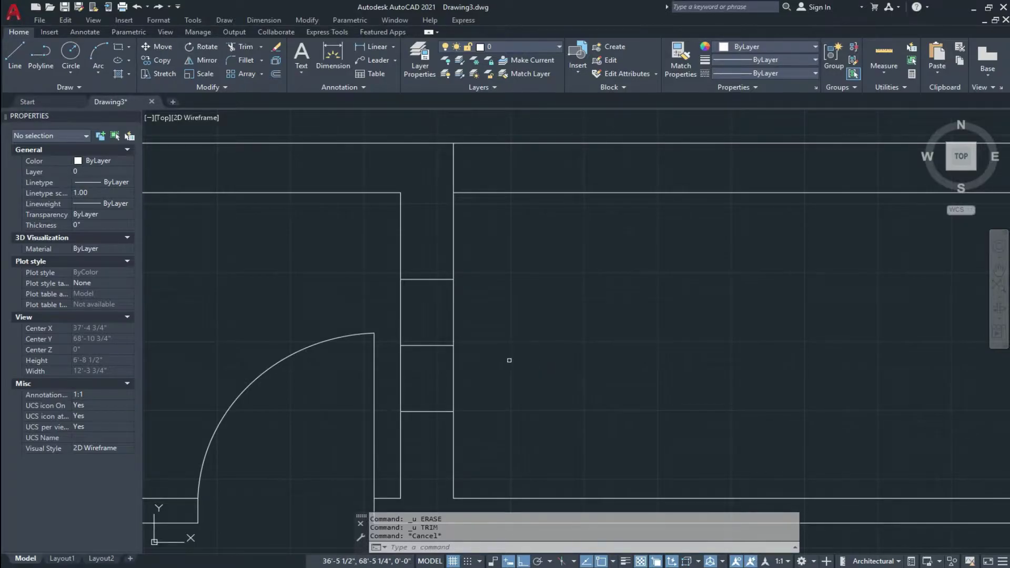
# - Trim the two vertical wall lines between the offset lines to cut the window opening
pyautogui.write('tr')
pyautogui.press('Return')
pyautogui.click(471, 300)
pyautogui.click(397, 353)
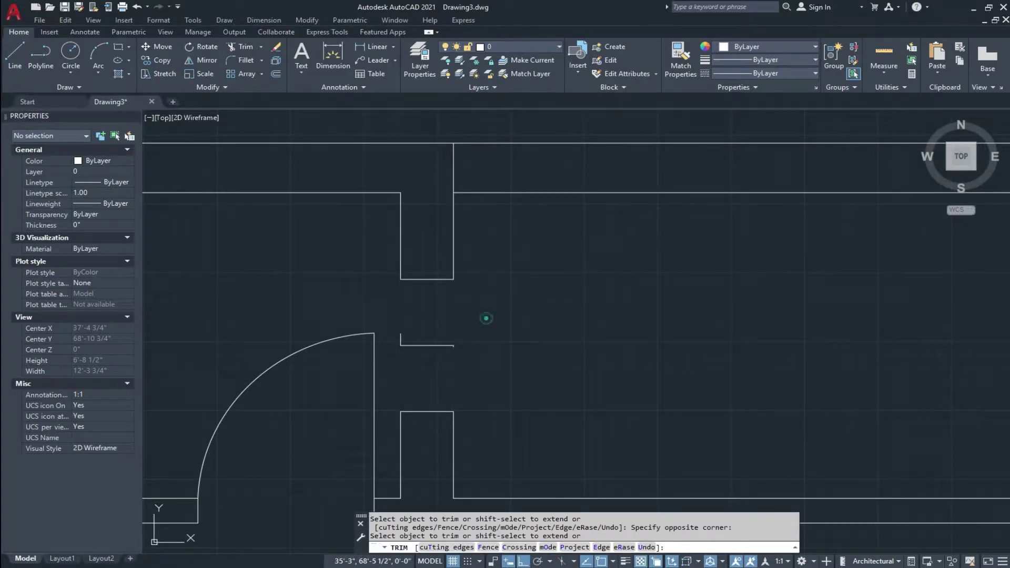
pyautogui.press('Escape')
pyautogui.press('Escape')
# - Erase the middle horizontal line and the leftover wall fragments inside the opening
pyautogui.click(511, 313)
pyautogui.moveTo(423, 360)
pyautogui.mouseDown(button='middle')
pyautogui.moveTo(448, 357)
pyautogui.moveTo(426, 384)
pyautogui.mouseUp(button='middle')
pyautogui.click(420, 354)
pyautogui.write('e')
pyautogui.press('Return')
pyautogui.press('Escape')
pyautogui.press('Escape')
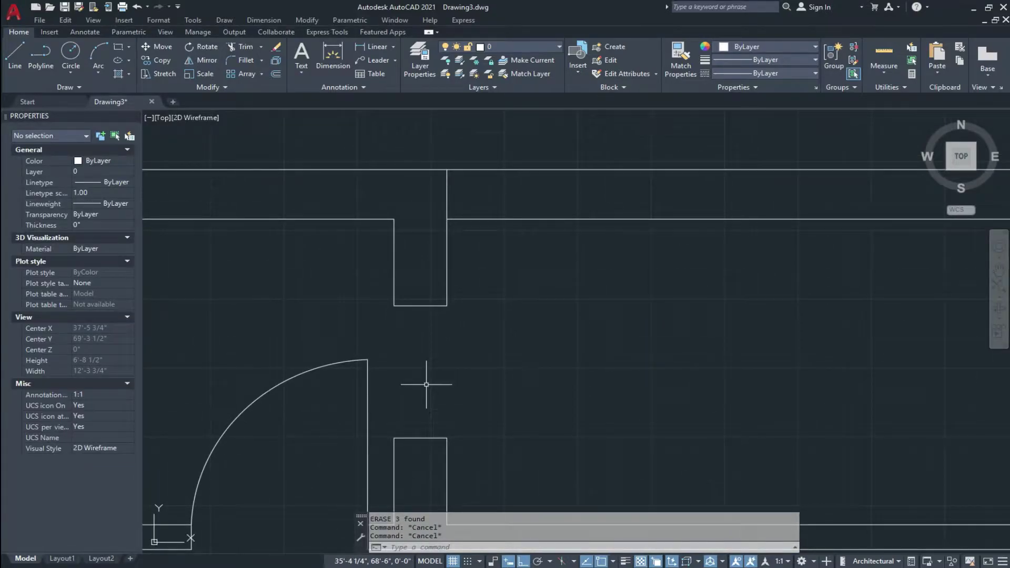
# - Draw the window symbol in the opening with two side lines, two crossing diagonals and a vertical centre line
pyautogui.write('l')
pyautogui.press('Return')
pyautogui.click(446, 306)
pyautogui.click(447, 438)
pyautogui.click(394, 305)
pyautogui.click(394, 438)
pyautogui.click(447, 305)
pyautogui.press('Return')
pyautogui.press('Return')
pyautogui.click(420, 305)
pyautogui.press('Escape')
pyautogui.scroll(-5, 419, 438)
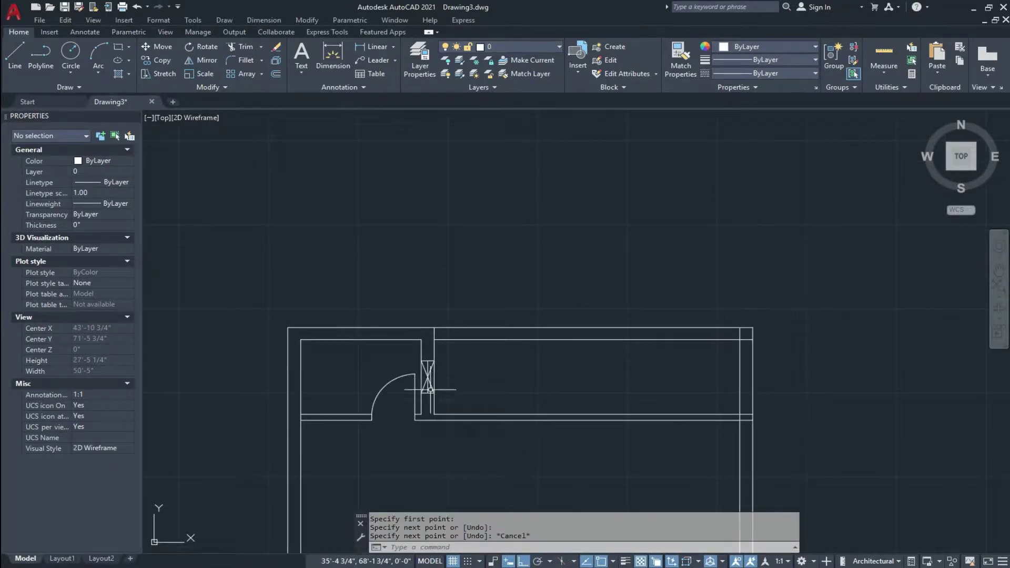
# - Draw a 25'-6" horizontal line below the partition between the inner faces of the left and right outer walls
pyautogui.moveTo(454, 370)
pyautogui.mouseDown(button='middle')
pyautogui.moveTo(428, 363)
pyautogui.moveTo(428, 383)
pyautogui.moveTo(450, 371)
pyautogui.mouseUp(button='middle')
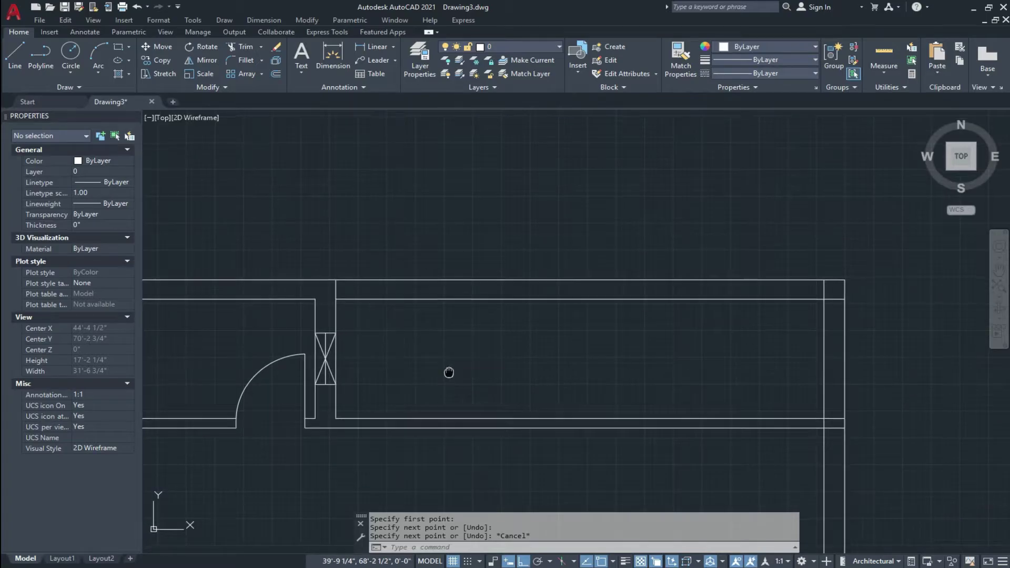
pyautogui.scroll(-2, 442, 279)
pyautogui.write('l')
pyautogui.press('Return')
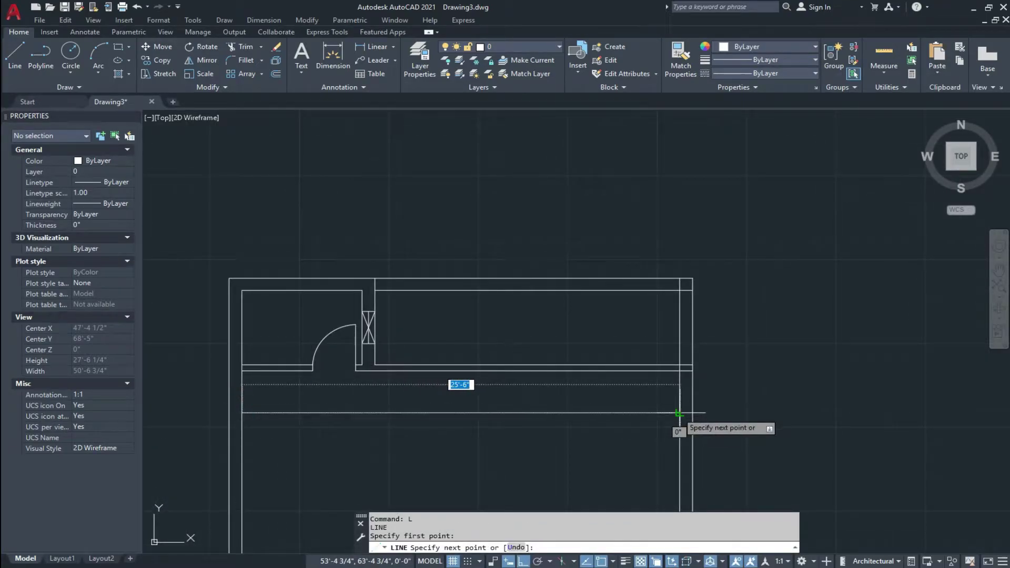
pyautogui.press('Escape')
# - Mirror the door, its jambs, the window and the wall lines above it about the long horizontal line's midpoint, keeping the originals
pyautogui.scroll(3, 462, 433)
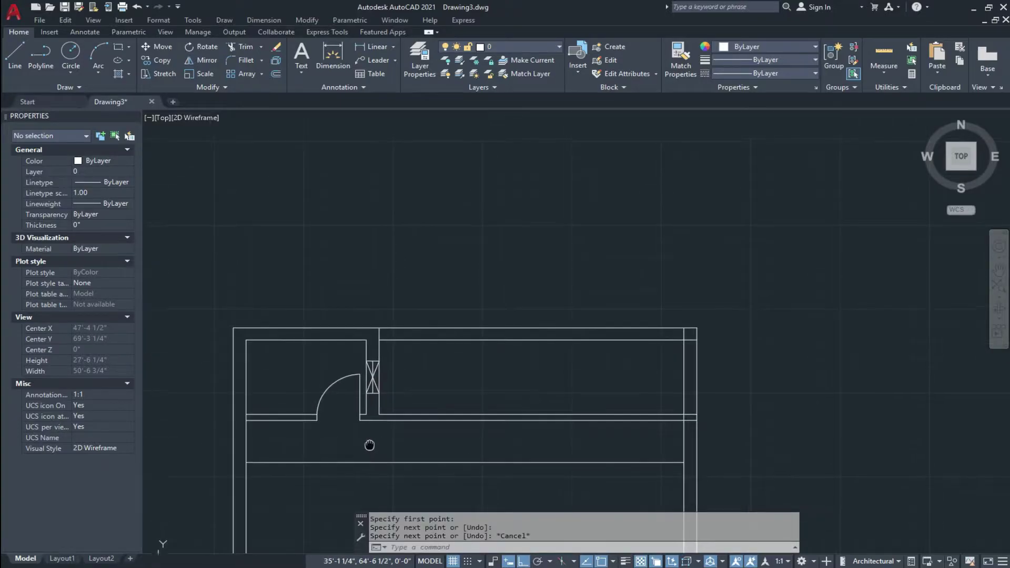
pyautogui.click(426, 329)
pyautogui.click(322, 395)
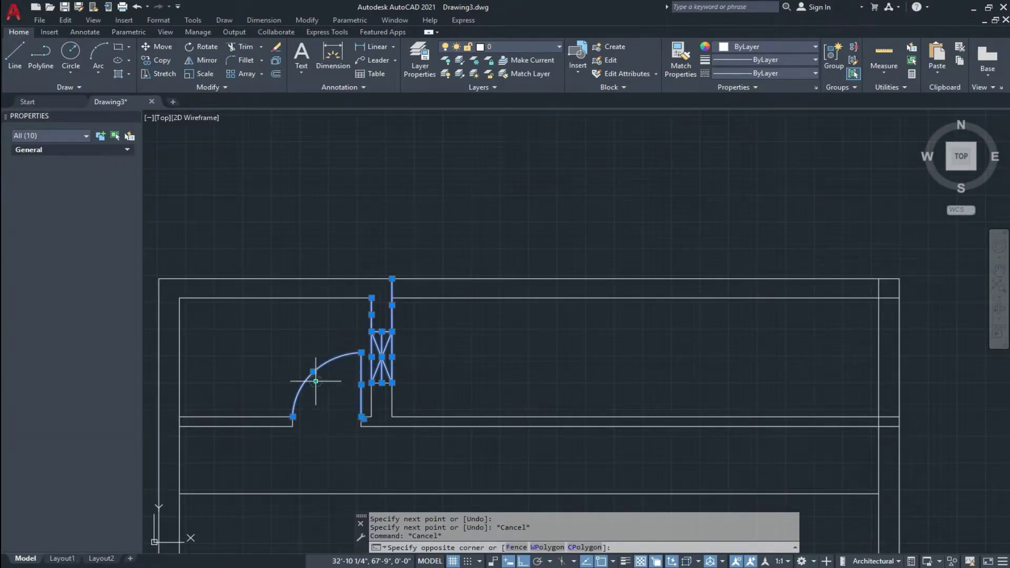
pyautogui.scroll(3, 337, 394)
pyautogui.scroll(2, 427, 390)
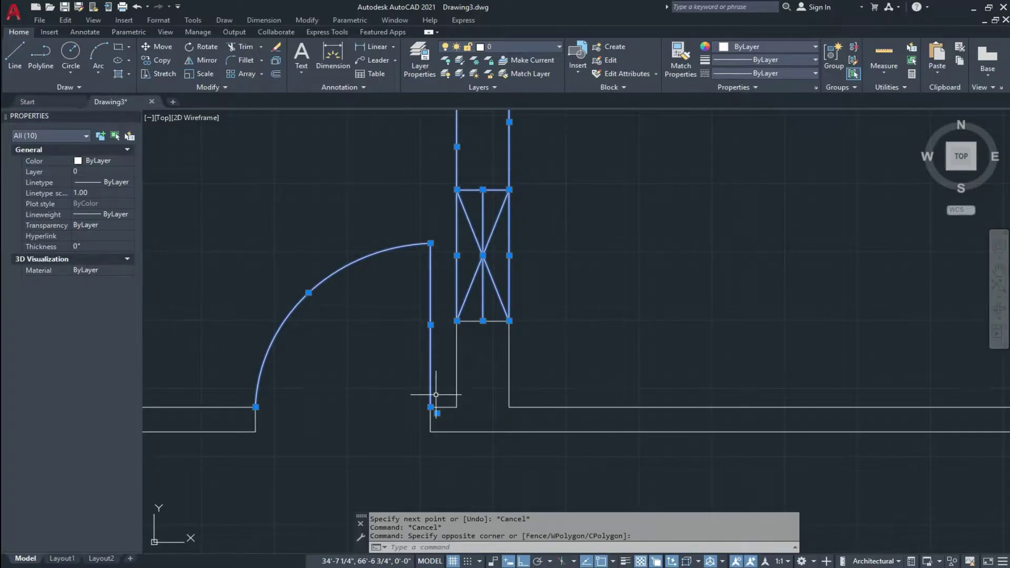
pyautogui.click(441, 416)
pyautogui.click(241, 417)
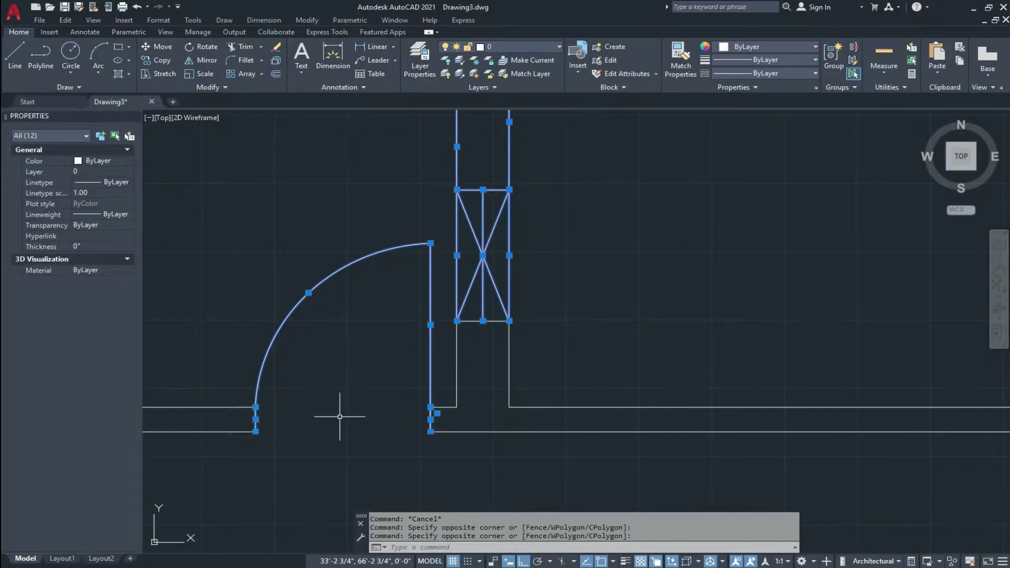
pyautogui.scroll(-5, 341, 421)
pyautogui.moveTo(338, 426)
pyautogui.mouseDown(button='middle')
pyautogui.moveTo(358, 410)
pyautogui.moveTo(352, 427)
pyautogui.moveTo(326, 408)
pyautogui.mouseUp(button='middle')
pyautogui.scroll(4, 405, 407)
pyautogui.scroll(-4, 407, 408)
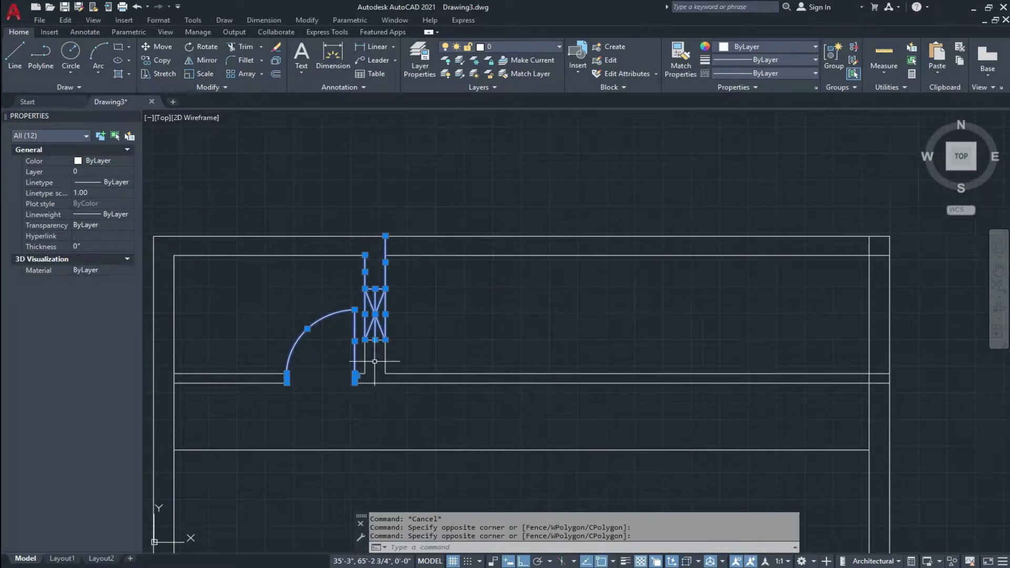
pyautogui.scroll(4, 374, 341)
pyautogui.click(385, 382)
pyautogui.click(380, 398)
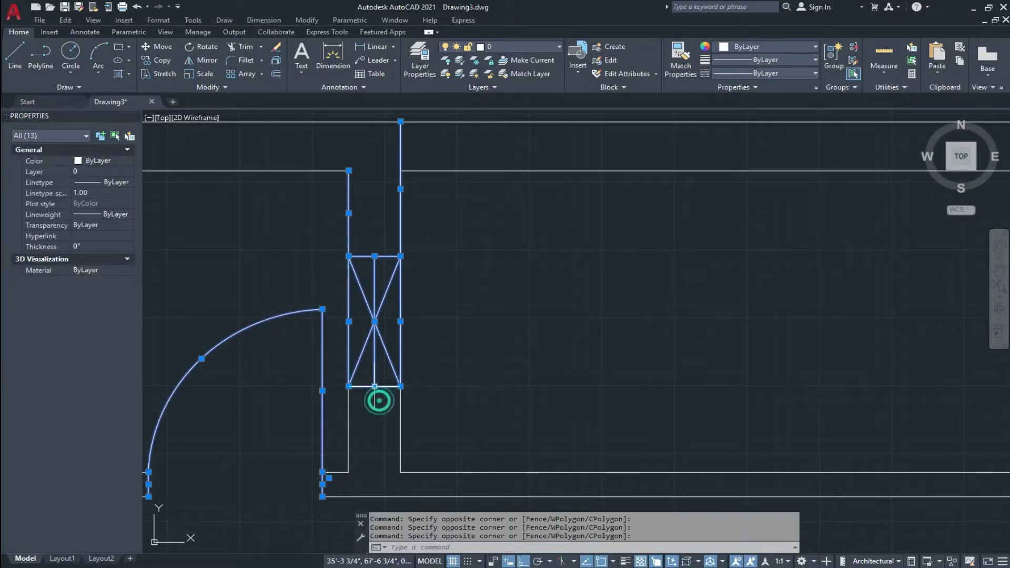
pyautogui.scroll(-5, 389, 407)
pyautogui.write('m')
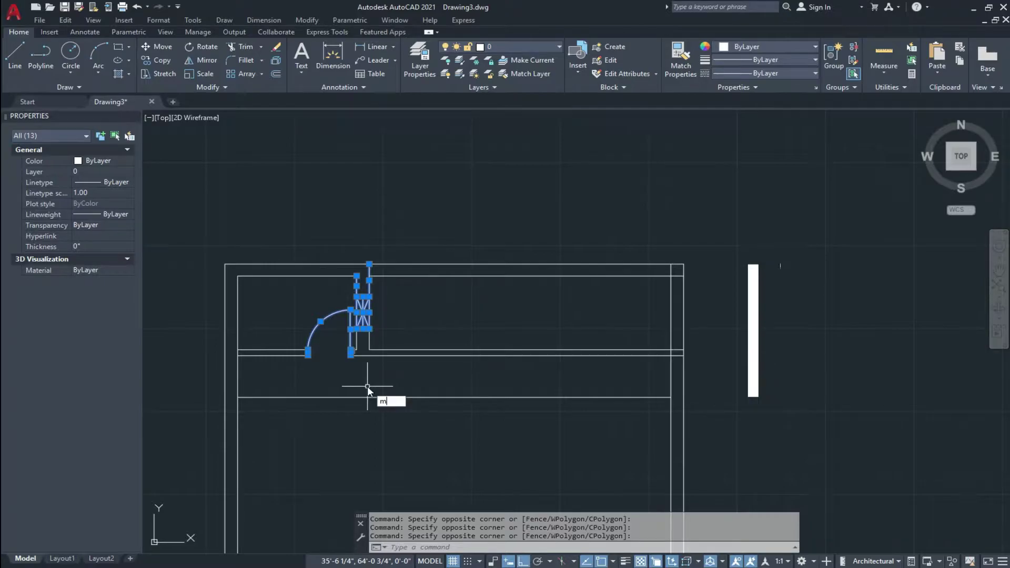
pyautogui.write('i')
pyautogui.press('Return')
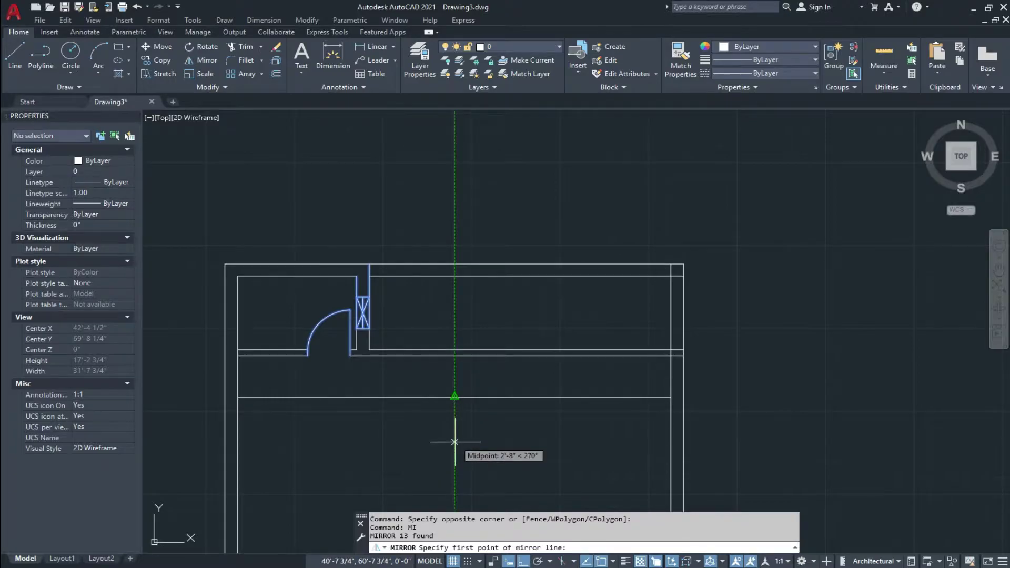
pyautogui.click(455, 395)
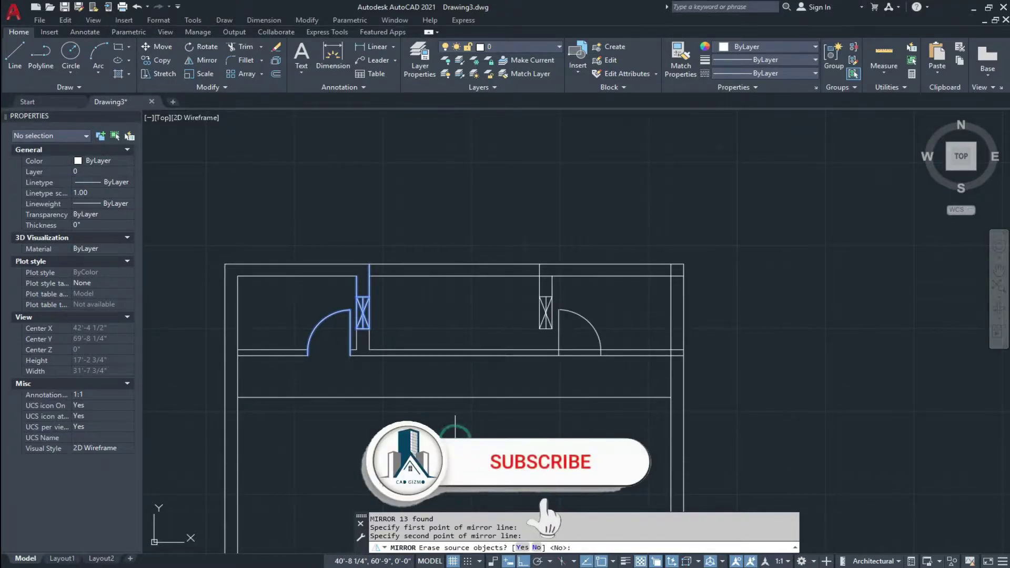
pyautogui.write('N')
pyautogui.press('Return')
# - Undo the last line drawn below the mirrored window
pyautogui.scroll(4, 484, 373)
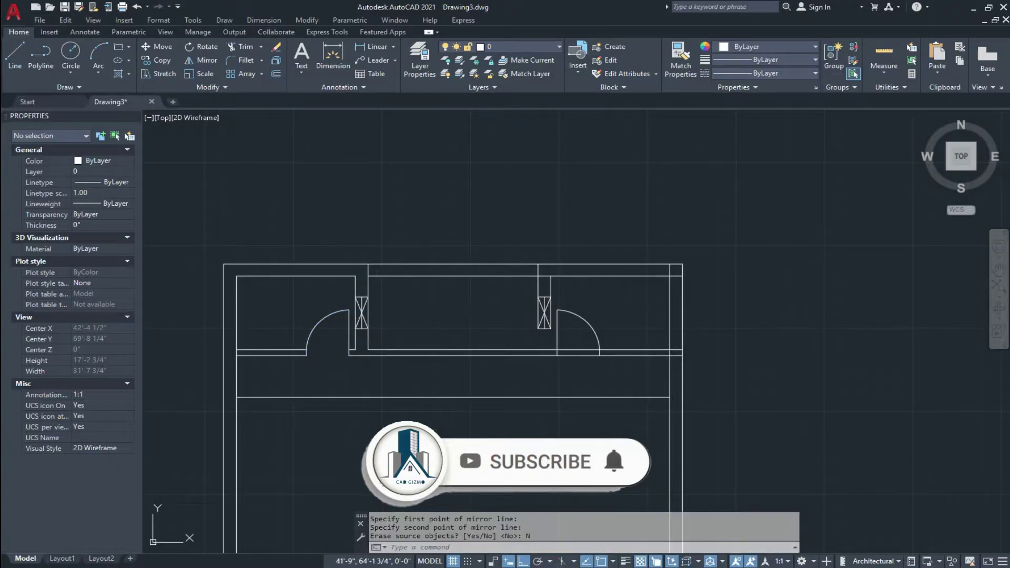
pyautogui.click(504, 316)
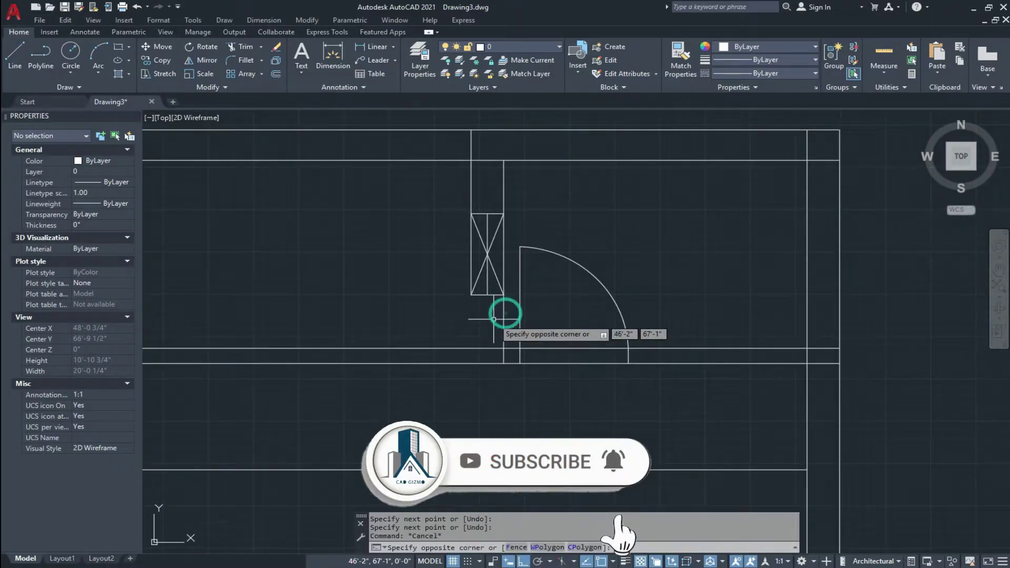
pyautogui.press('Escape')
pyautogui.hotkey('ctrl', 'z')
pyautogui.press('Escape')
# - Draw two vertical wall lines from the mirrored window's lower corners down to the partition's lower line
pyautogui.write('L')
pyautogui.press('Return')
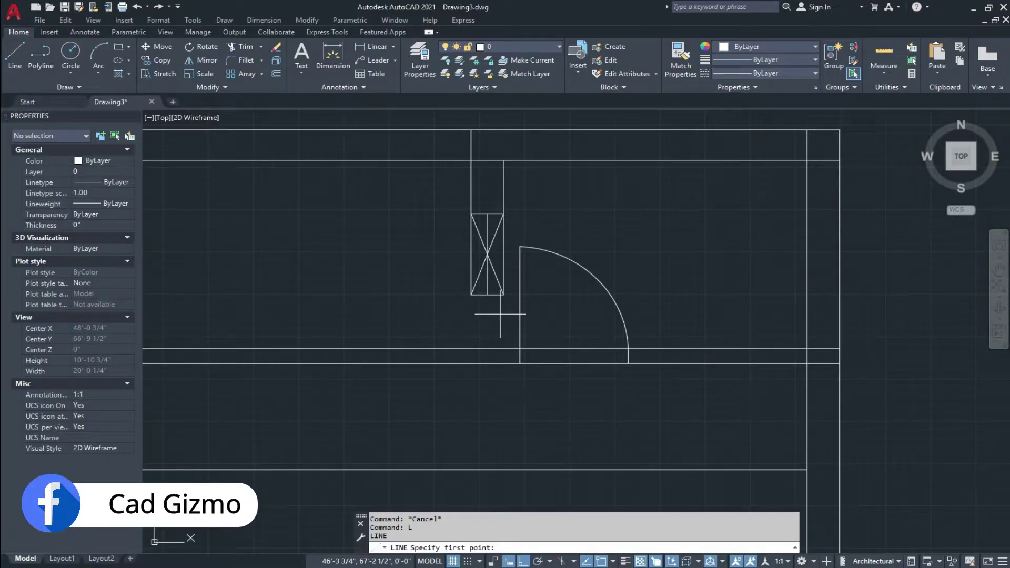
pyautogui.click(504, 295)
pyautogui.click(503, 362)
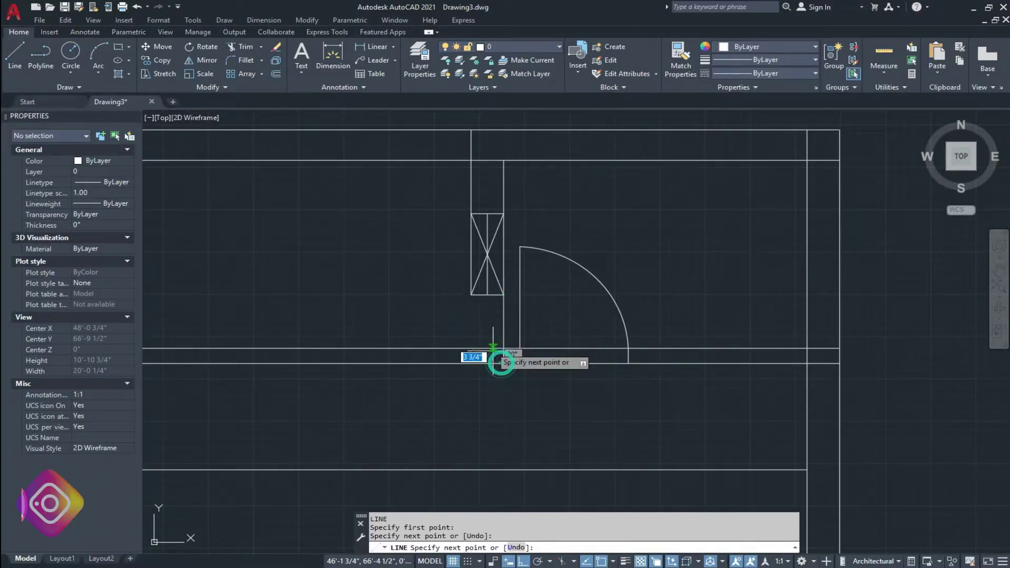
pyautogui.press('Return')
pyautogui.press('Return')
pyautogui.click(471, 294)
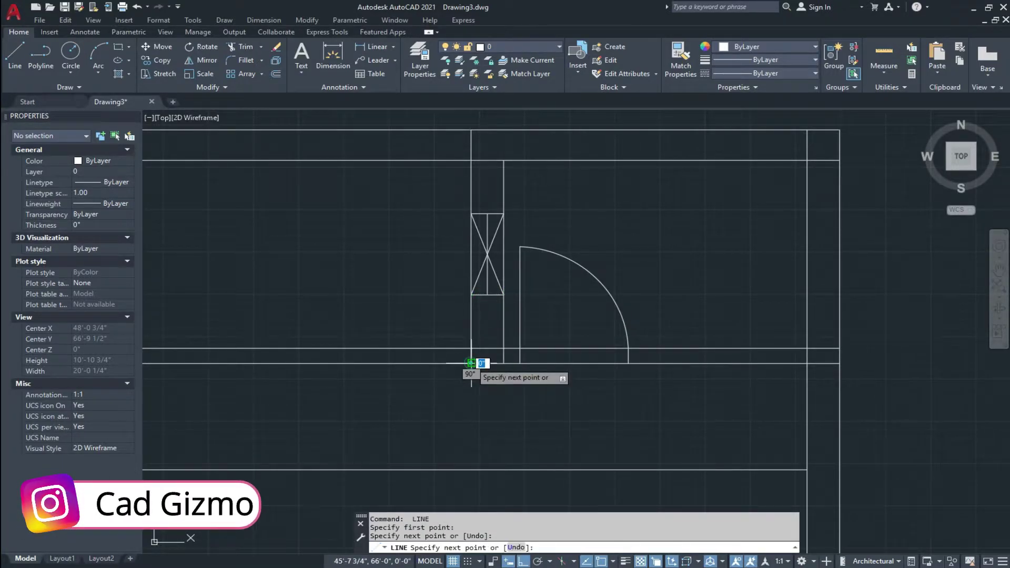
pyautogui.press('Escape')
pyautogui.press('Escape')
pyautogui.scroll(-3, 468, 365)
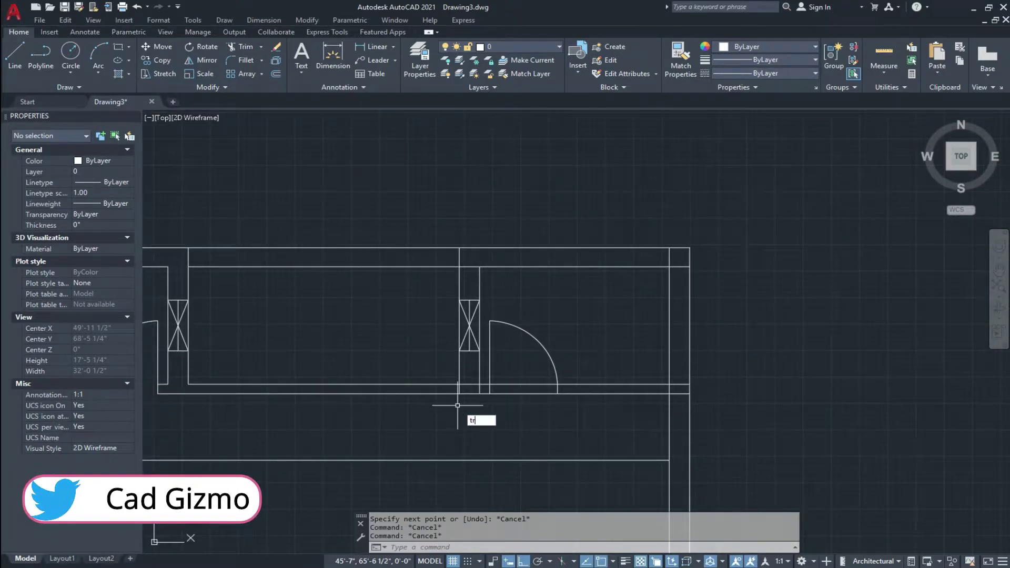
# - Trim the partition lines across the mirrored door opening and clear the leftover line ends beside its jamb
pyautogui.write('tr')
pyautogui.press('Return')
pyautogui.click(550, 378)
pyautogui.click(521, 412)
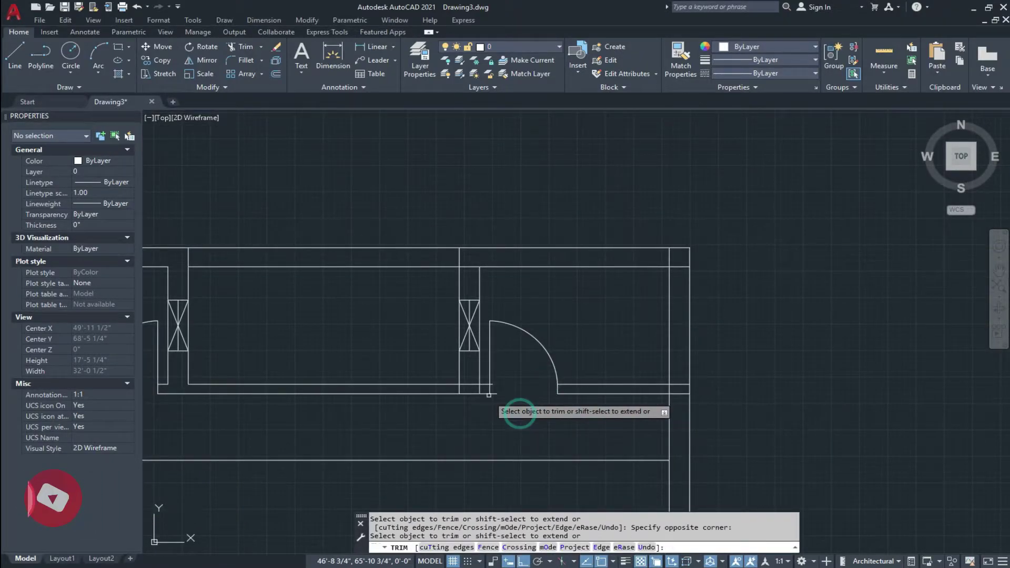
pyautogui.scroll(4, 492, 390)
pyautogui.click(523, 362)
pyautogui.click(494, 411)
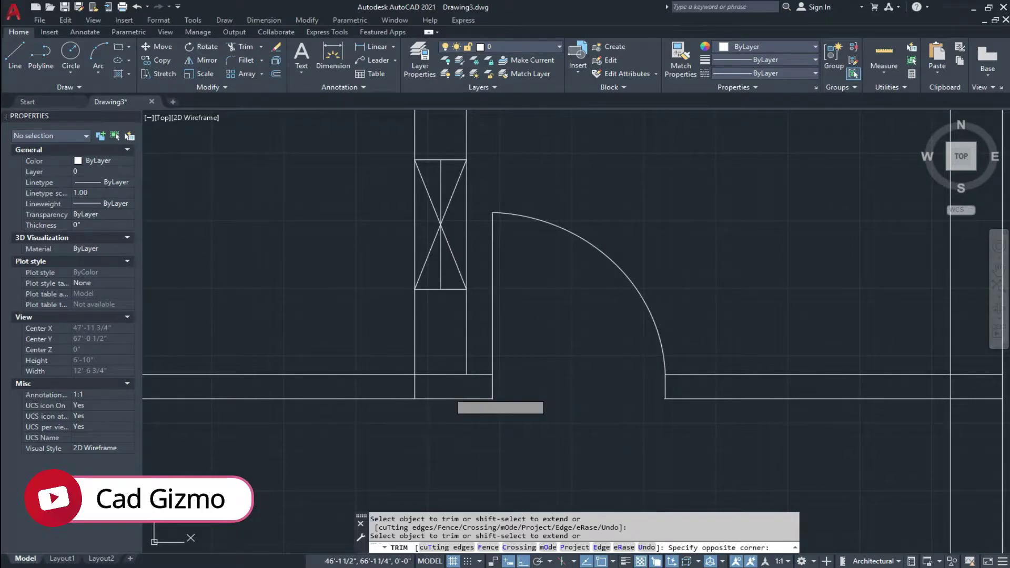
# - Trim the overlapping line segments where the partition and the top wall meet the right outer wall
pyautogui.scroll(-4, 447, 389)
pyautogui.scroll(2, 677, 427)
pyautogui.click(633, 383)
pyautogui.click(606, 440)
pyautogui.click(600, 404)
pyautogui.click(579, 413)
pyautogui.scroll(-3, 591, 417)
pyautogui.moveTo(595, 408); pyautogui.dragTo(595, 437, button='middle')
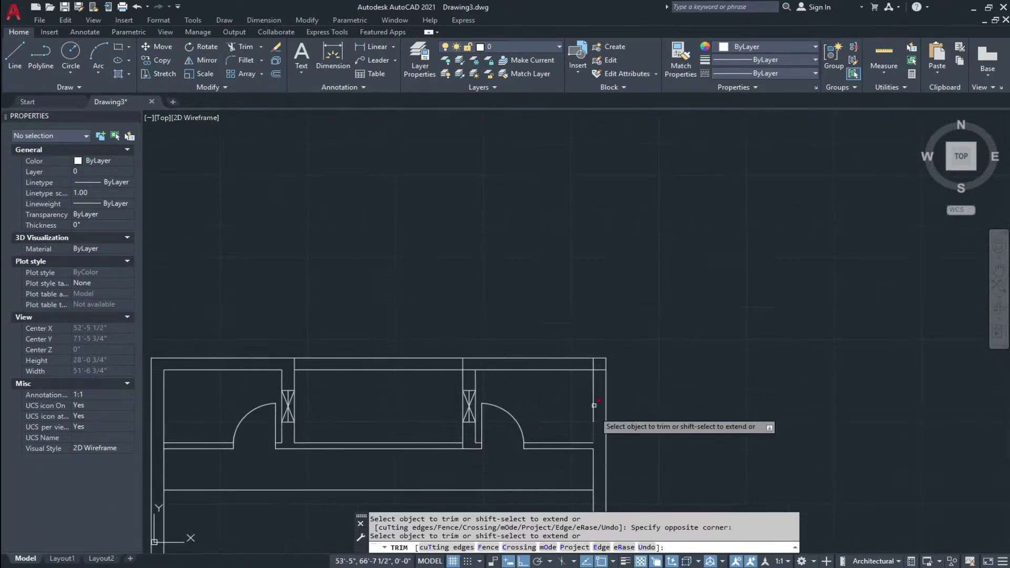
pyautogui.scroll(4, 593, 360)
pyautogui.click(602, 393)
pyautogui.click(576, 373)
# - Trim the leftover segment inside the wall beneath the mirrored window
pyautogui.scroll(-2, 466, 417)
pyautogui.moveTo(453, 415); pyautogui.dragTo(506, 384, button='middle')
pyautogui.scroll(2, 413, 377)
pyautogui.click(399, 349)
pyautogui.click(385, 366)
pyautogui.scroll(-2, 408, 362)
pyautogui.scroll(-4, 385, 366)
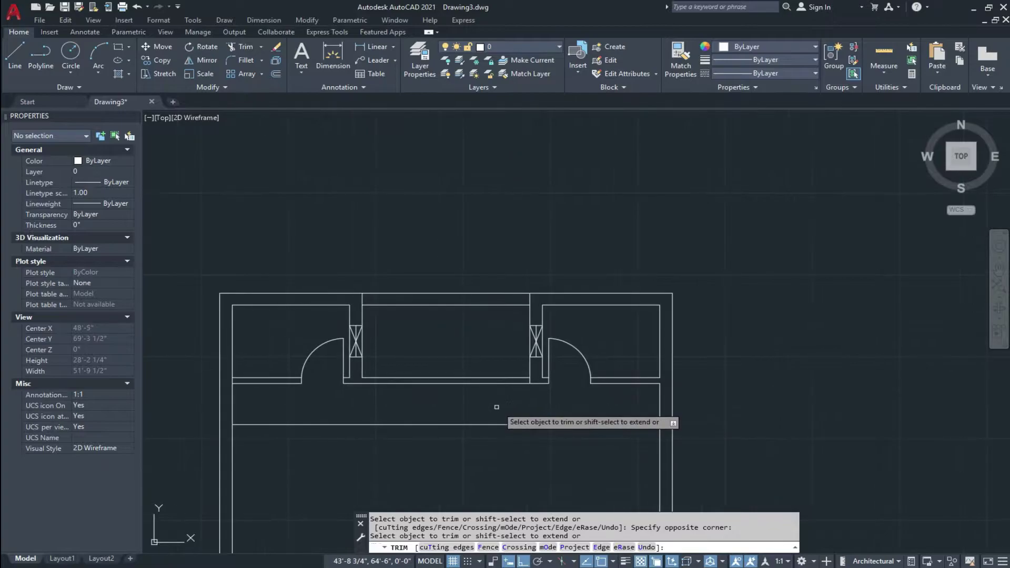
pyautogui.scroll(4, 443, 338)
pyautogui.press('Escape')
# - Move the upper horizontal line between the two windows up by 4.5 inches
pyautogui.click(421, 325)
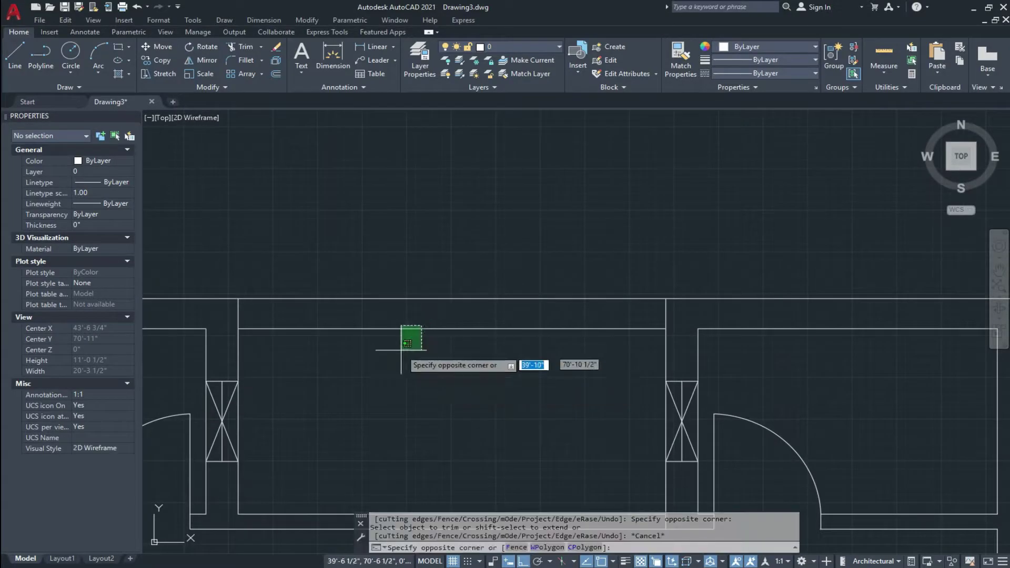
pyautogui.click(402, 348)
pyautogui.write('m')
pyautogui.press('Return')
pyautogui.click(410, 395)
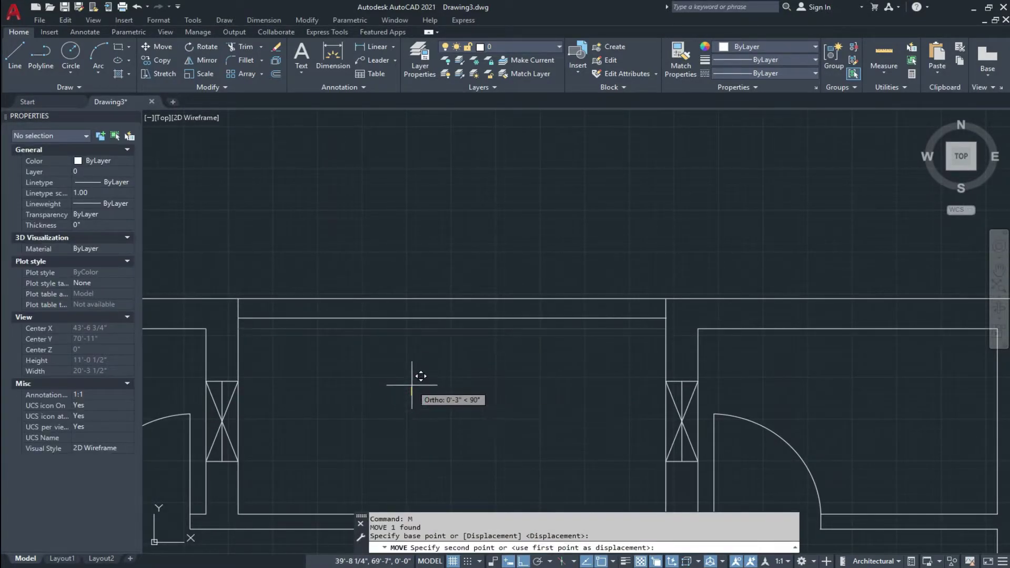
pyautogui.write('4.5')
pyautogui.press('Return')
pyautogui.scroll(-2, 420, 373)
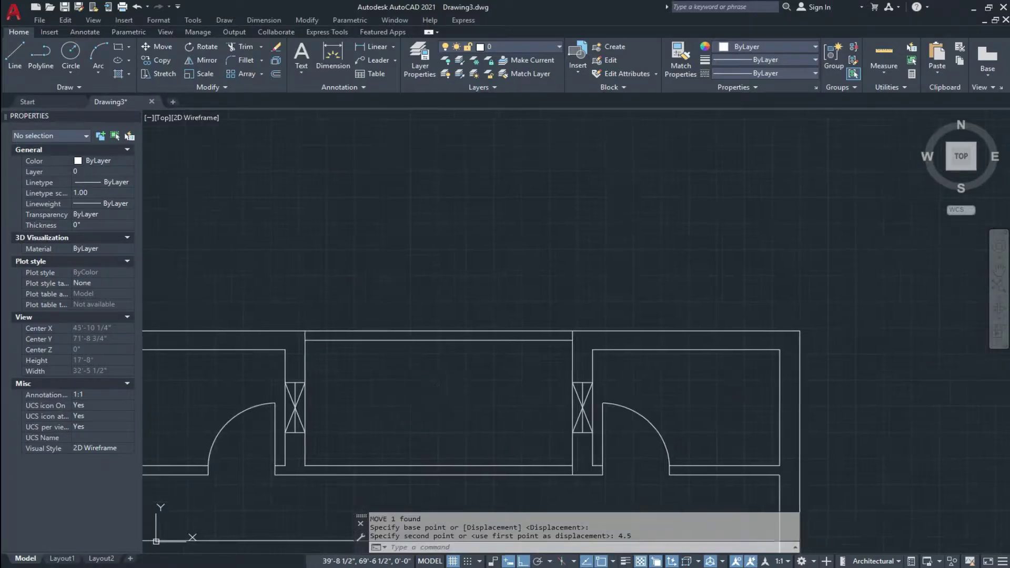
pyautogui.press('Escape')
# - Move the lower horizontal line between the two windows up by 4.5 inches
pyautogui.scroll(2, 428, 361)
pyautogui.click(426, 362)
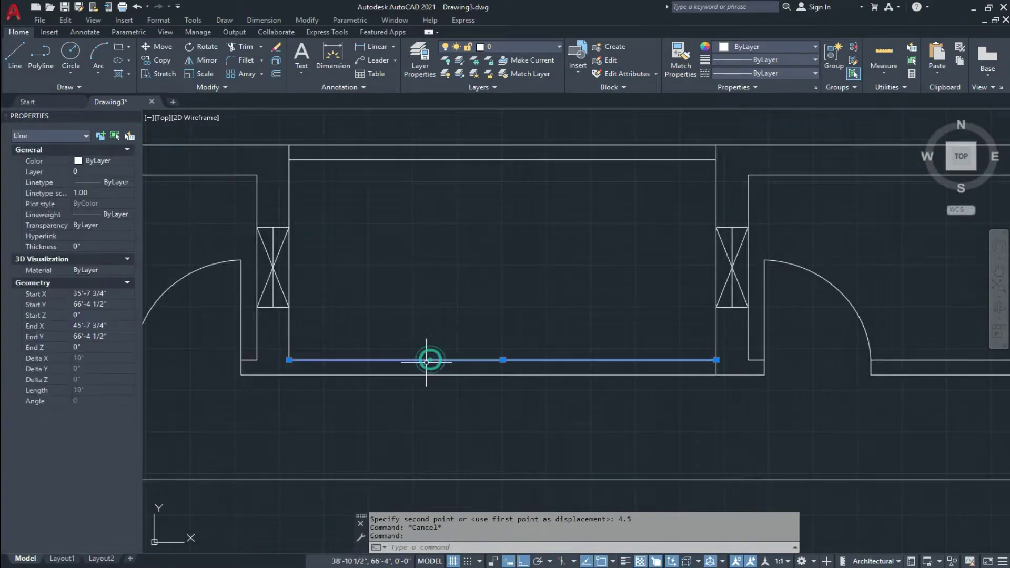
pyautogui.write('m')
pyautogui.press('Return')
pyautogui.click(449, 422)
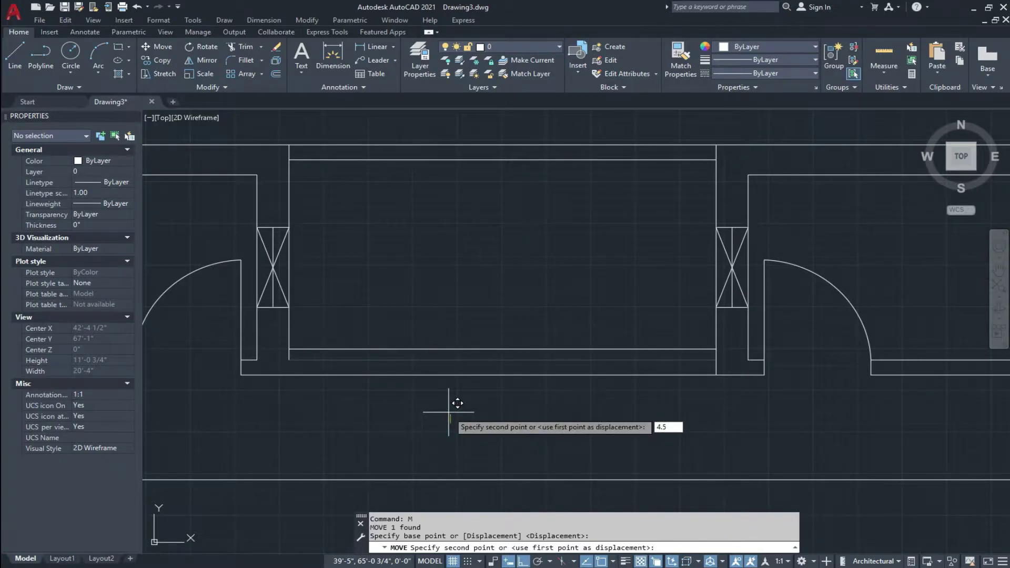
pyautogui.press('Escape')
pyautogui.moveTo(451, 408); pyautogui.dragTo(448, 427, button='middle')
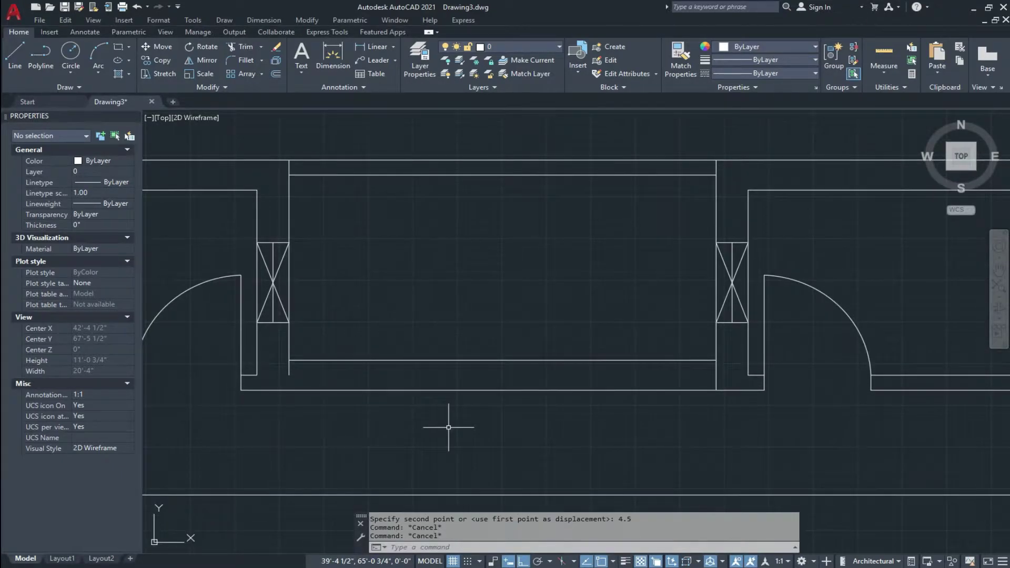
# - Trim the ends of the two vertical wall lines that stick out below the central space's raised lower line
pyautogui.write('tr')
pyautogui.press('Return')
pyautogui.click(289, 370)
pyautogui.click(287, 370)
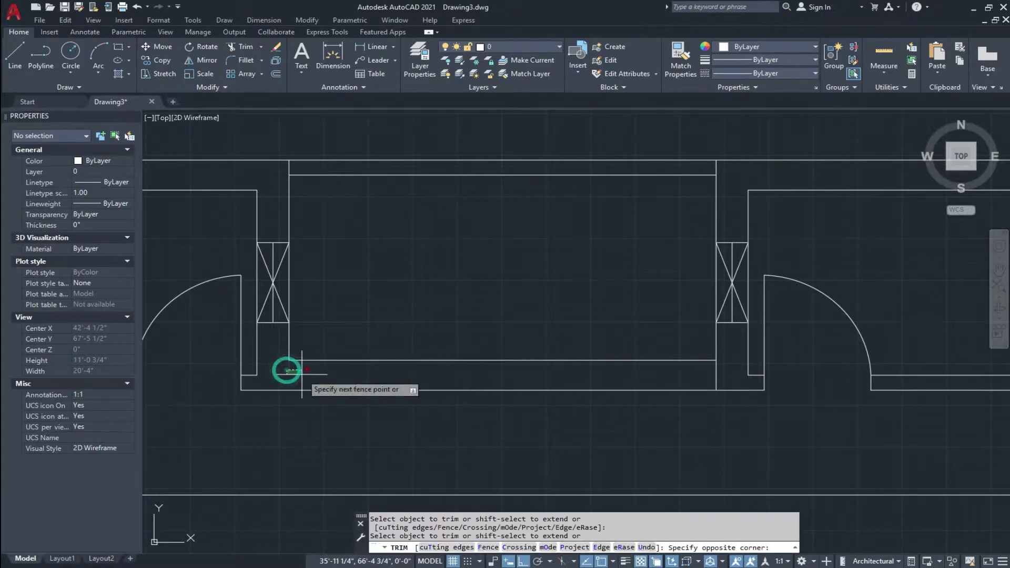
pyautogui.click(302, 375)
pyautogui.click(721, 366)
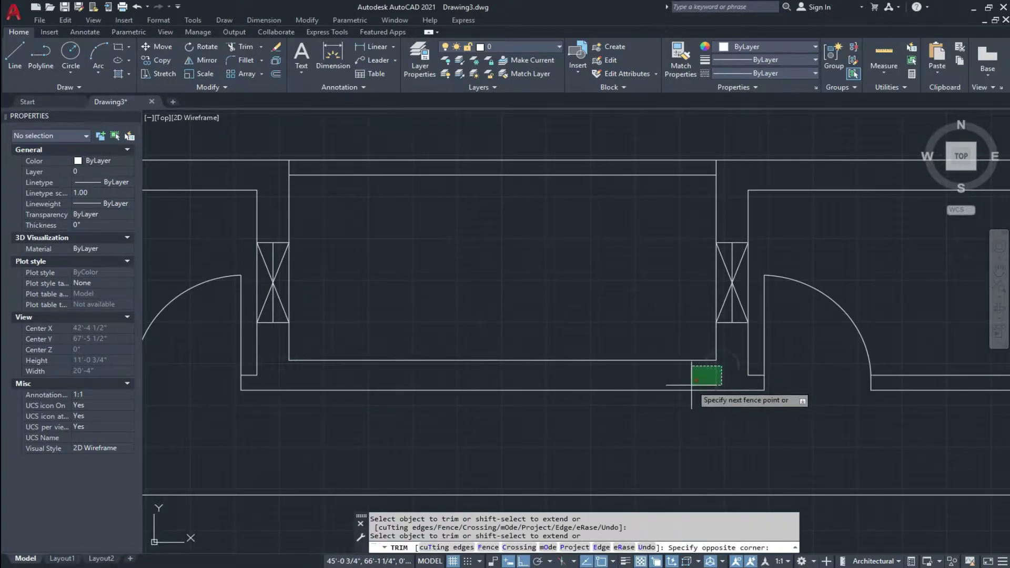
pyautogui.scroll(-3, 690, 382)
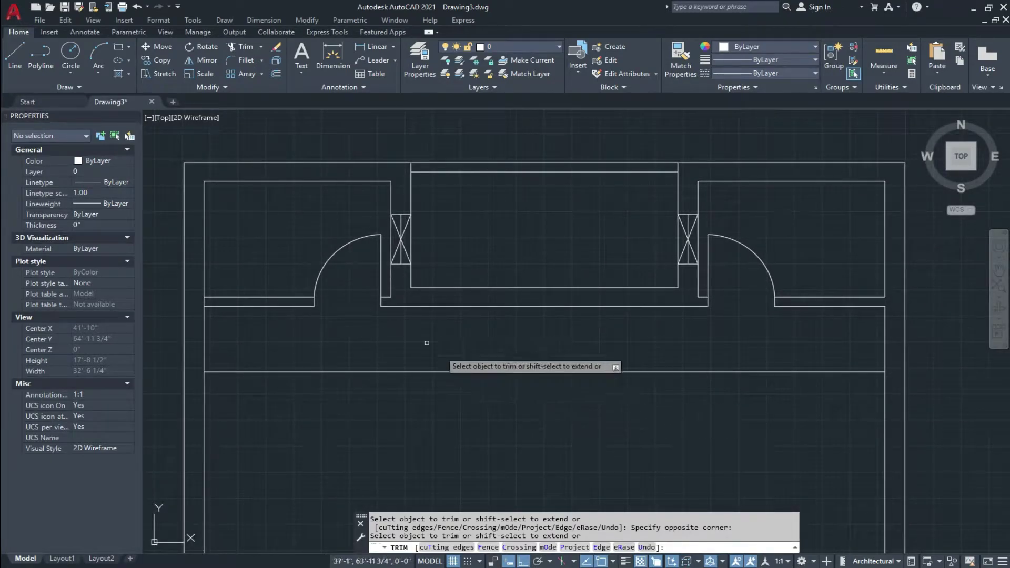
pyautogui.moveTo(526, 256); pyautogui.dragTo(501, 235, button='middle')
pyautogui.moveTo(468, 306); pyautogui.dragTo(473, 286, button='middle')
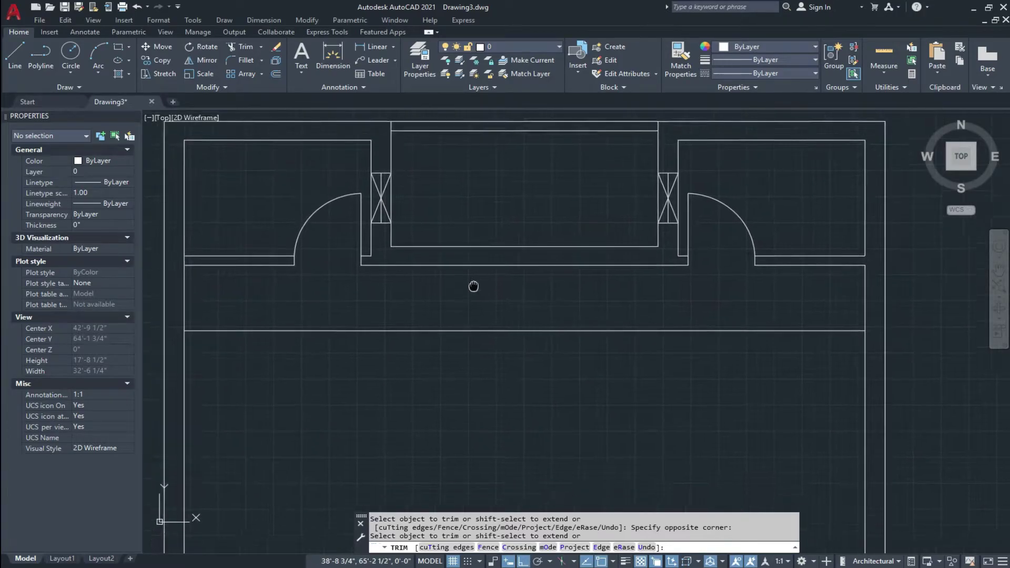
# - Delete the long horizontal helper line below the partition
pyautogui.click(483, 295)
pyautogui.press('Escape')
pyautogui.press('Escape')
pyautogui.press('Escape')
# - Offset the lower line of the partition's middle section 12' downward
pyautogui.scroll(-2, 383, 270)
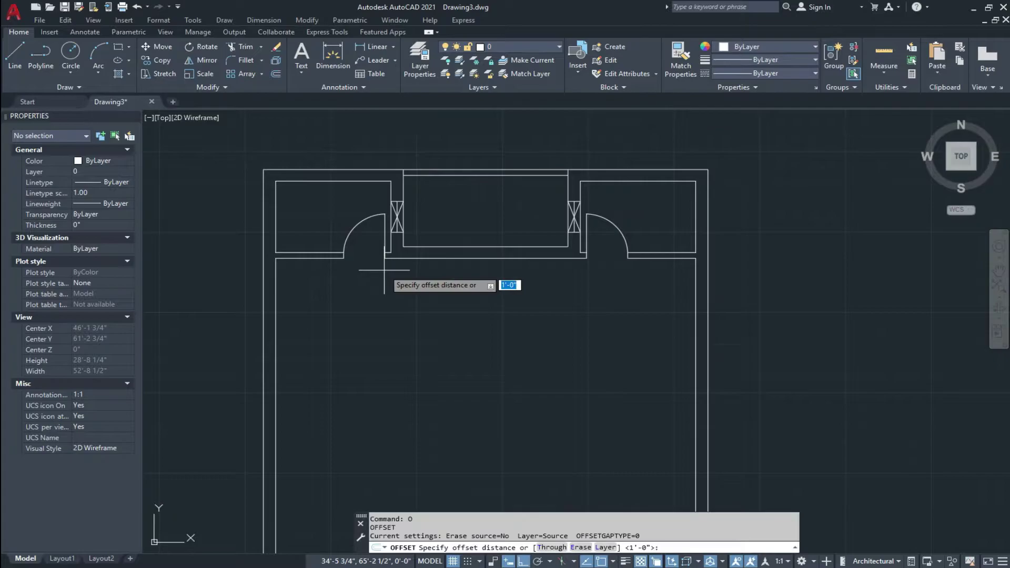
pyautogui.press('Return')
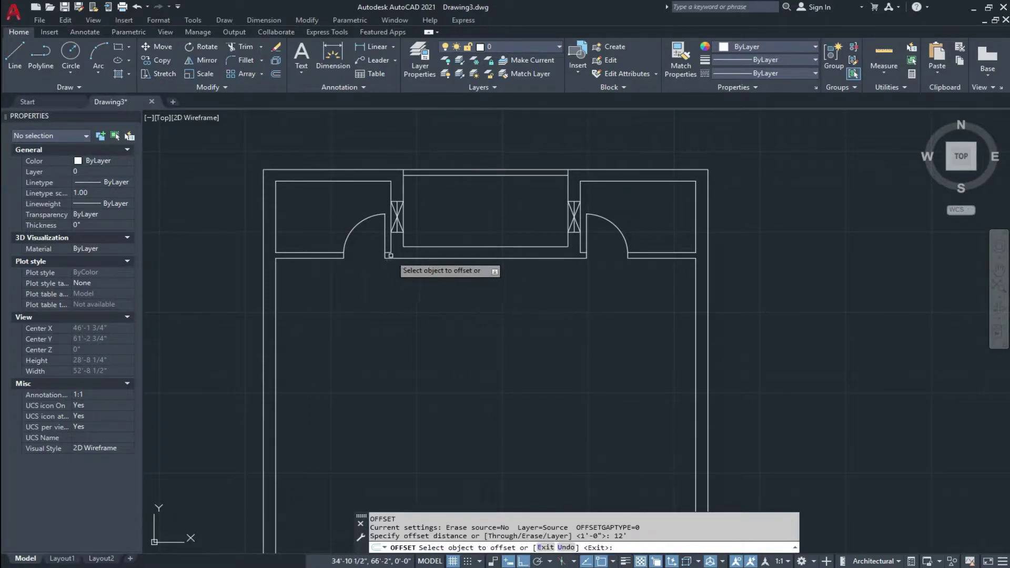
pyautogui.click(396, 295)
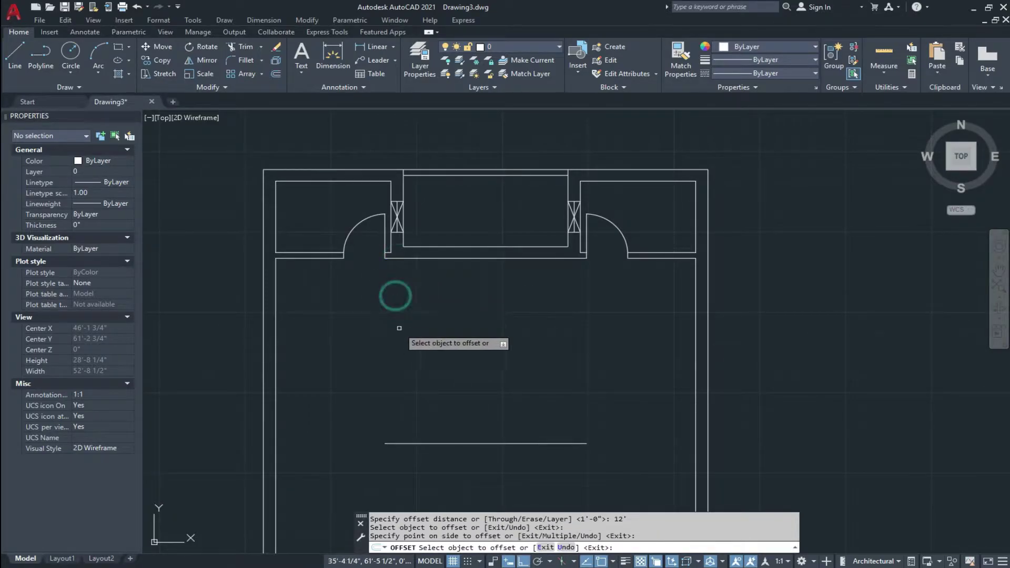
pyautogui.moveTo(400, 325); pyautogui.dragTo(408, 288, button='middle')
pyautogui.press('Escape')
pyautogui.press('Escape')
# - Extend both ends of the new horizontal line to the inner faces of the left and right outer walls
pyautogui.write('ex')
pyautogui.press('Return')
pyautogui.press('Return')
pyautogui.click(374, 369)
pyautogui.click(314, 434)
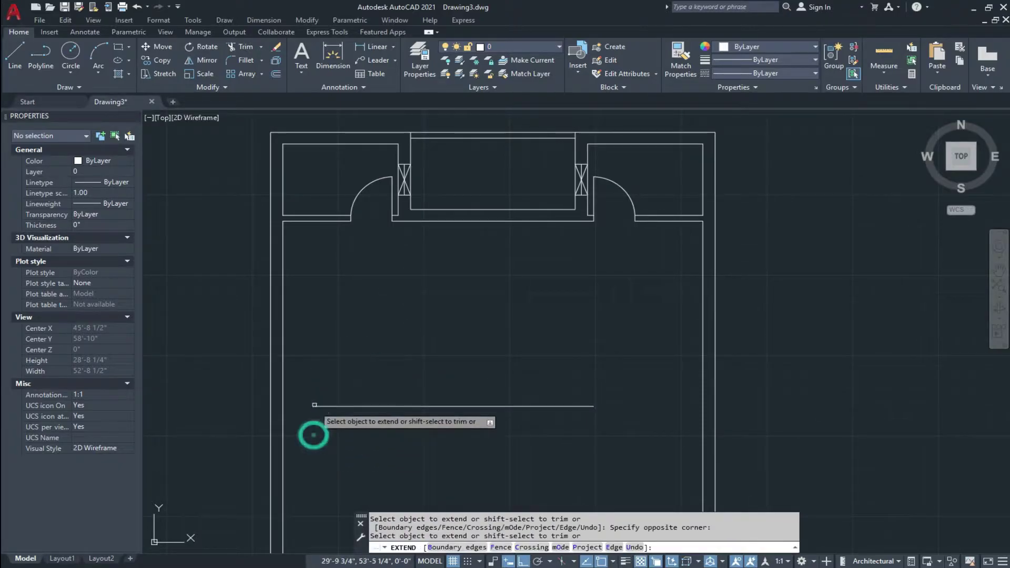
pyautogui.click(601, 383)
pyautogui.click(588, 432)
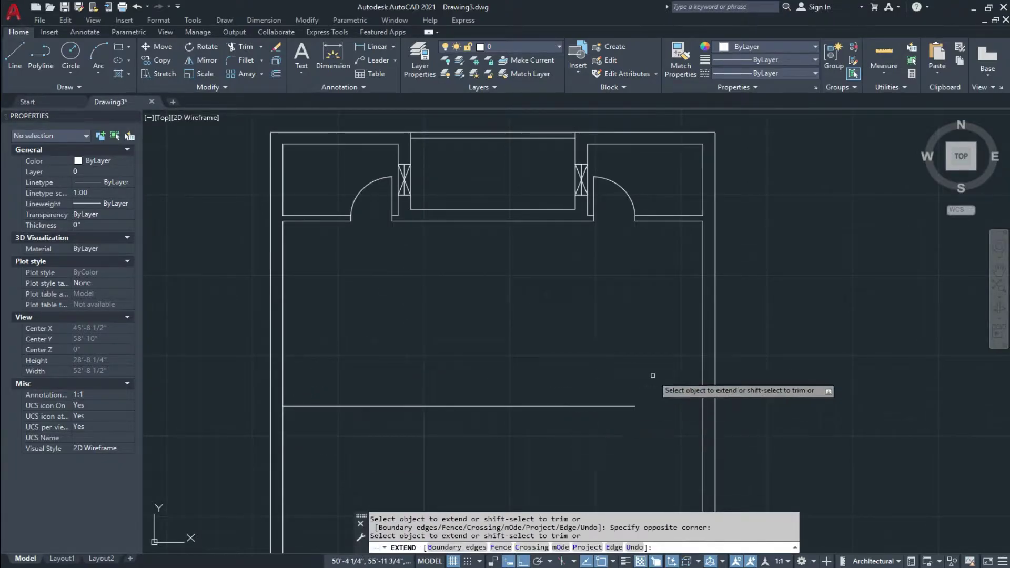
pyautogui.scroll(6, 691, 414)
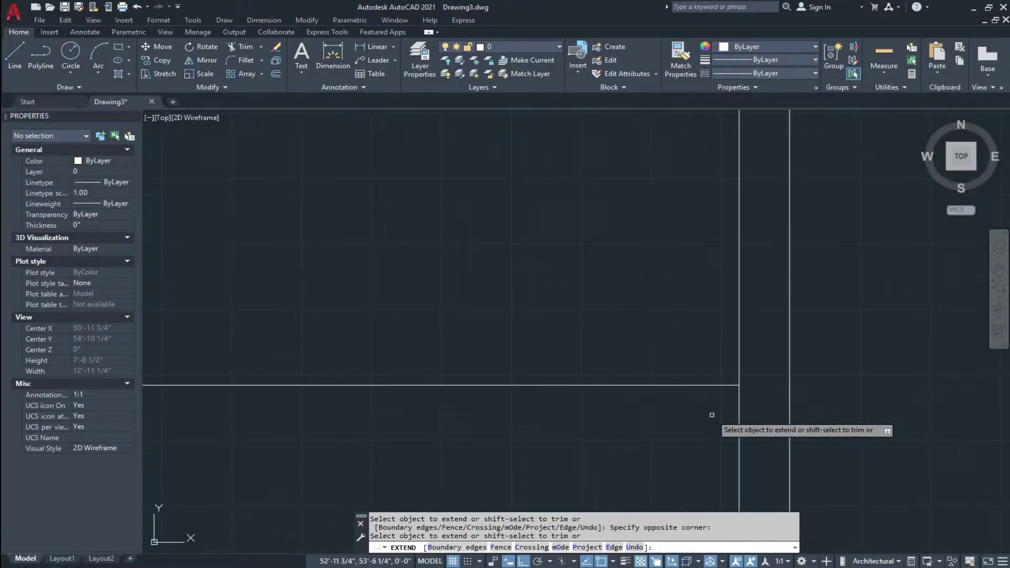
pyautogui.scroll(-6, 681, 394)
pyautogui.moveTo(556, 367); pyautogui.dragTo(551, 347, button='middle')
pyautogui.press('Escape')
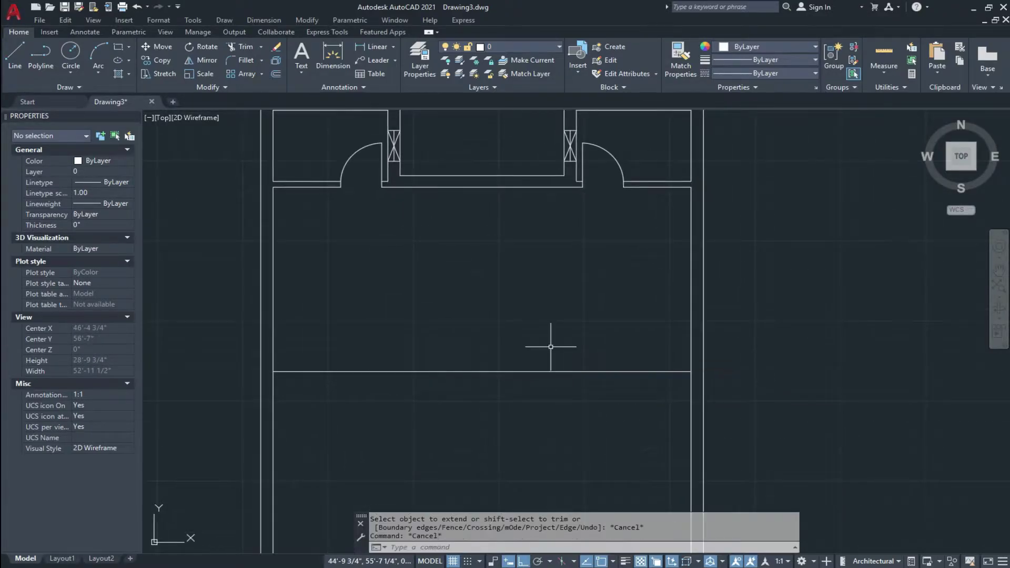
# - Offset the extended horizontal line 9" downward to form the second partition wall
pyautogui.write('o')
pyautogui.press('Return')
pyautogui.write('9')
pyautogui.press('Return')
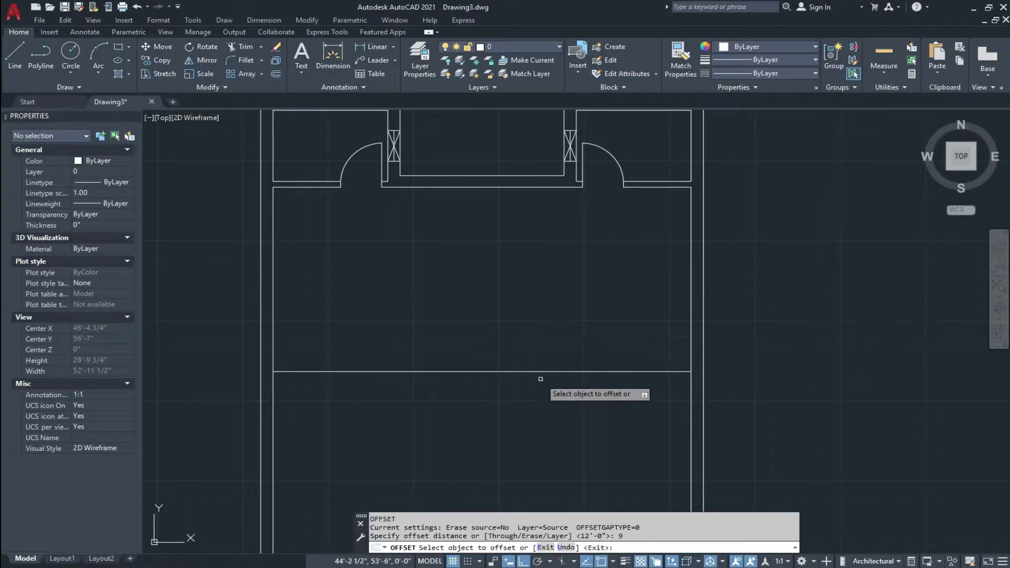
pyautogui.click(540, 373)
pyautogui.click(538, 406)
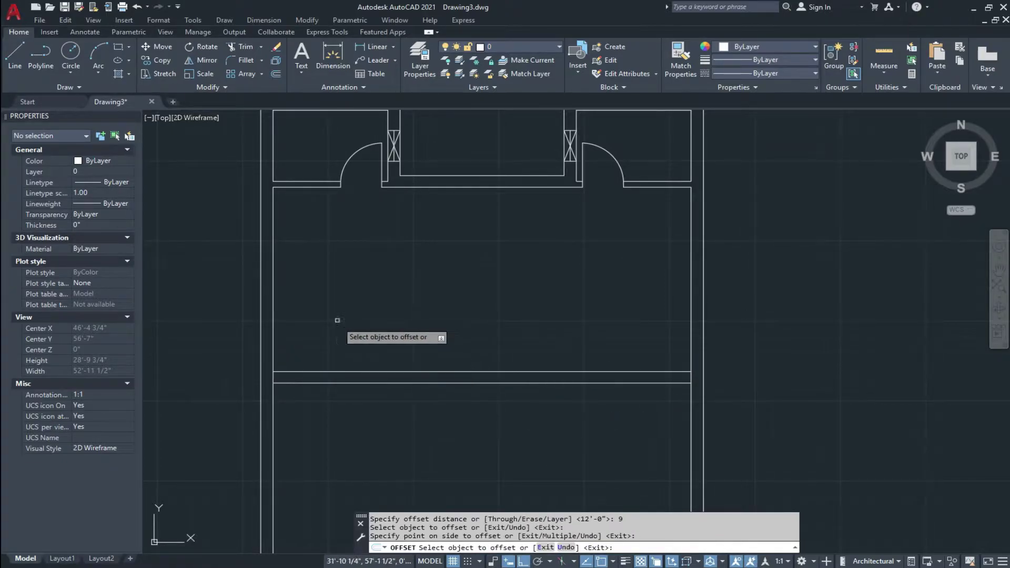
pyautogui.press('Escape')
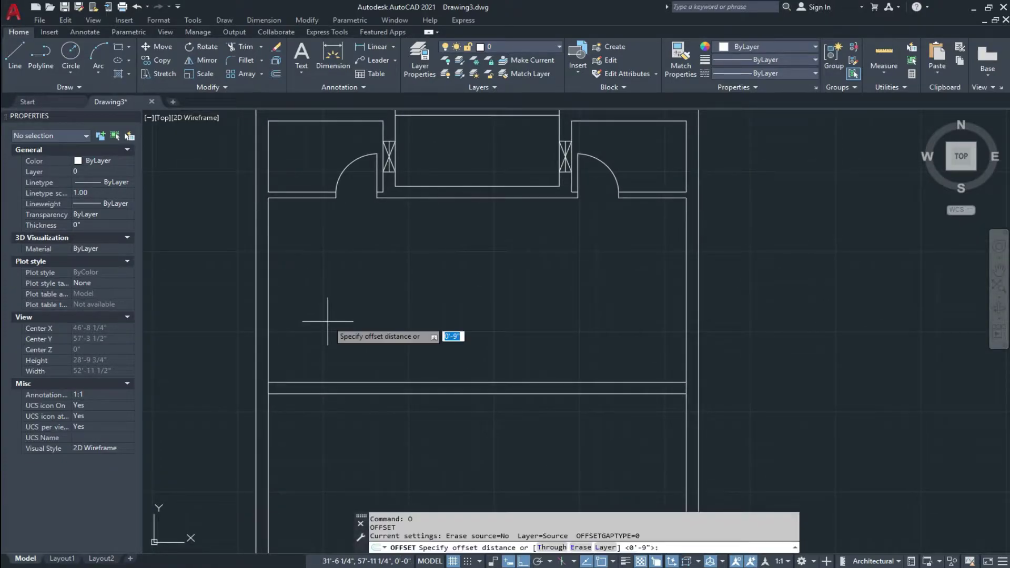
# - Offset the left outer wall's inner face 11'10" to the right
pyautogui.write('11\'10"')
pyautogui.press('Return')
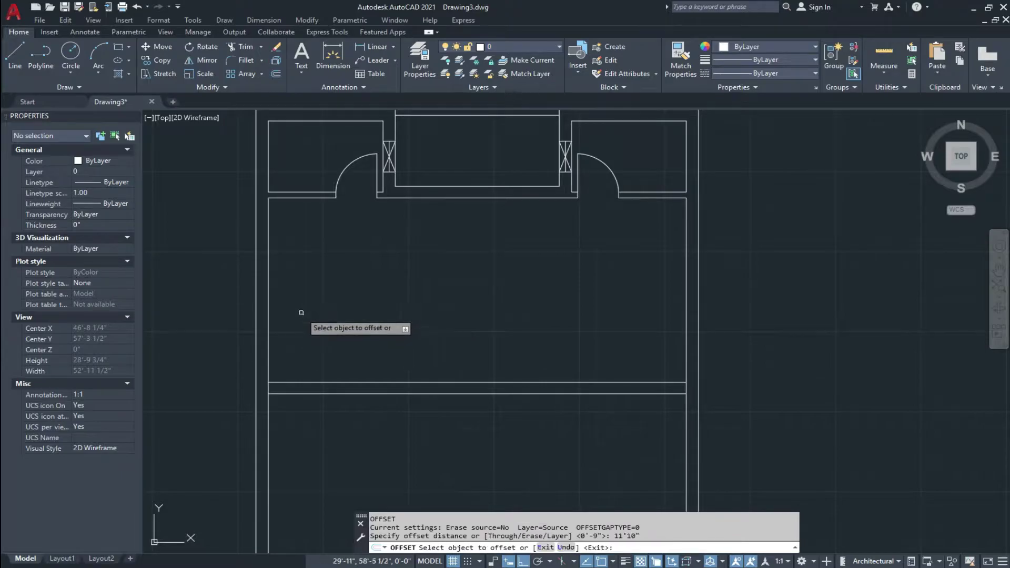
pyautogui.click(268, 300)
pyautogui.click(383, 299)
pyautogui.press('Escape')
pyautogui.press('Escape')
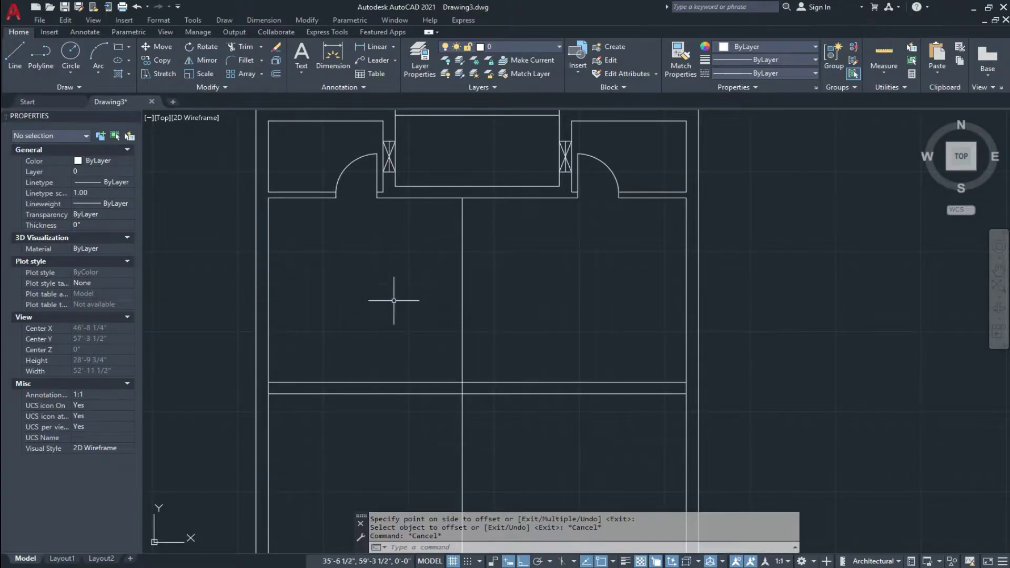
# - Offset the new vertical line 9" to the right to give the dividing wall its thickness
pyautogui.write('o')
pyautogui.press('Return')
pyautogui.press('Return')
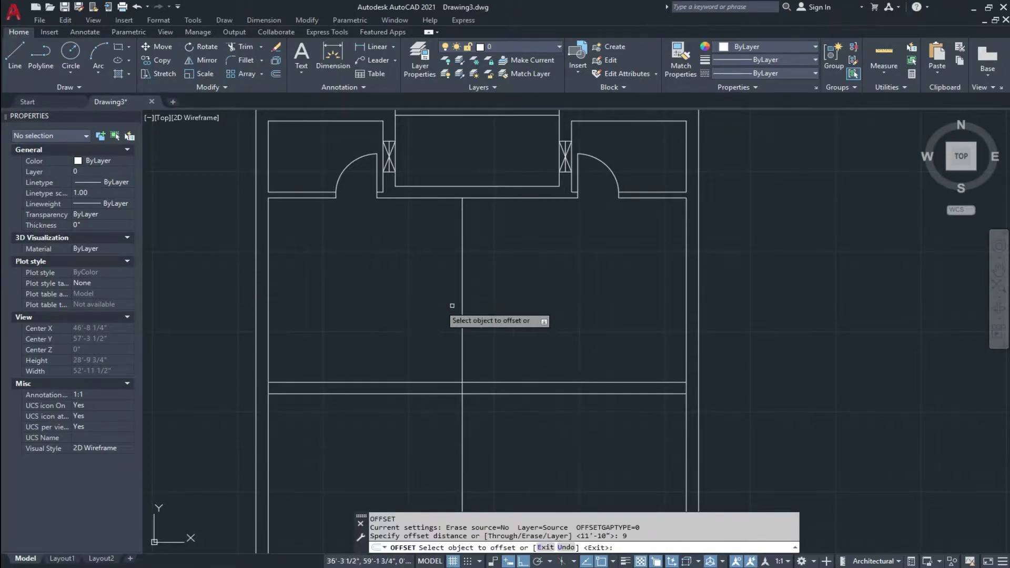
pyautogui.click(463, 296)
pyautogui.click(497, 293)
pyautogui.moveTo(497, 293)
pyautogui.mouseDown(button='middle')
pyautogui.moveTo(491, 342)
pyautogui.moveTo(480, 322)
pyautogui.mouseUp(button='middle')
pyautogui.scroll(2, 487, 378)
pyautogui.press('Escape')
pyautogui.press('Escape')
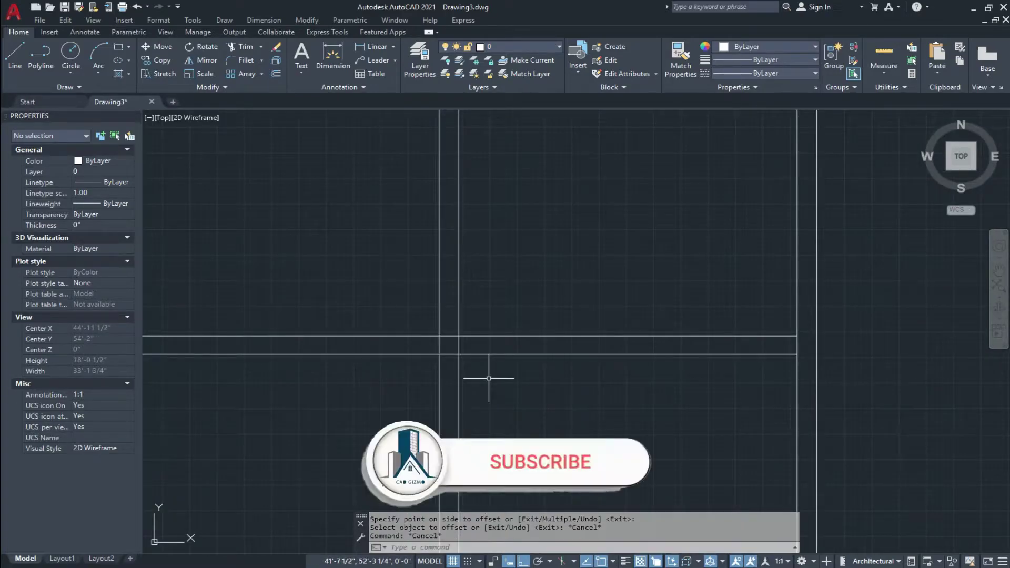
# - Trim the dividing wall lines below the second partition and open the junction between the two walls
pyautogui.write('tr')
pyautogui.press('Return')
pyautogui.click(473, 371)
pyautogui.click(406, 387)
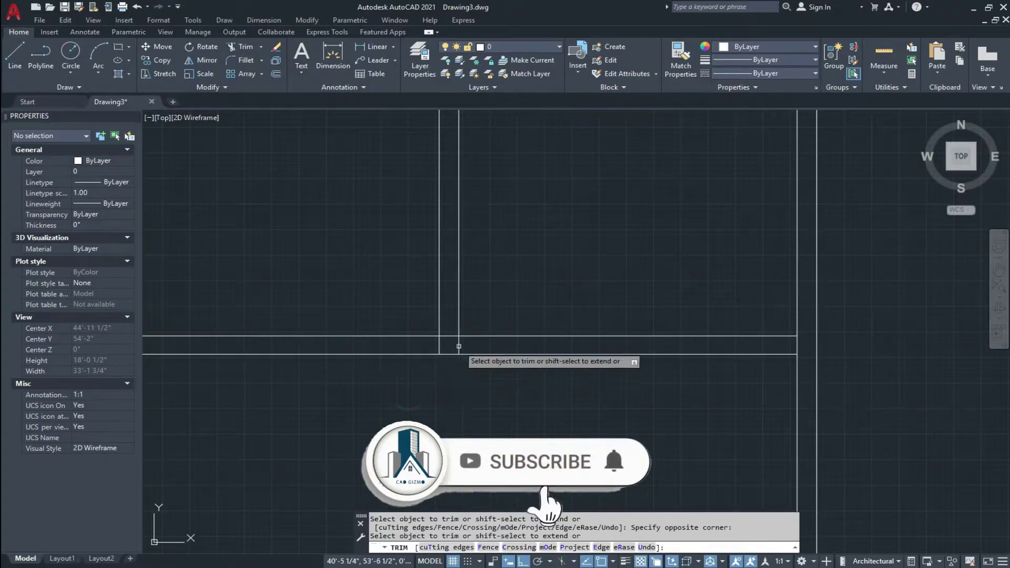
pyautogui.moveTo(467, 343)
pyautogui.mouseDown()
pyautogui.moveTo(424, 349)
pyautogui.moveTo(451, 332)
pyautogui.mouseUp()
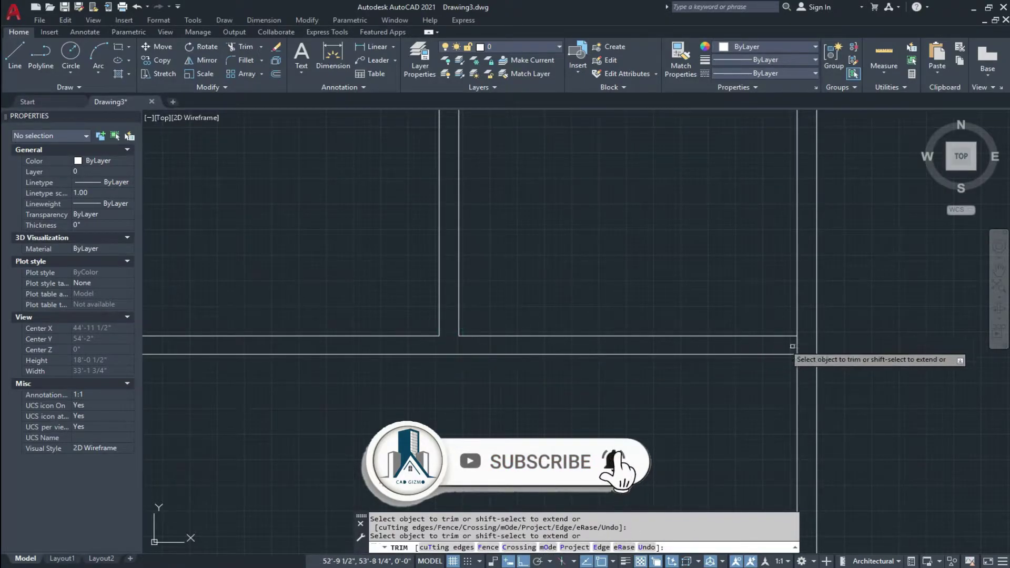
pyautogui.scroll(-3, 484, 389)
pyautogui.scroll(4, 337, 357)
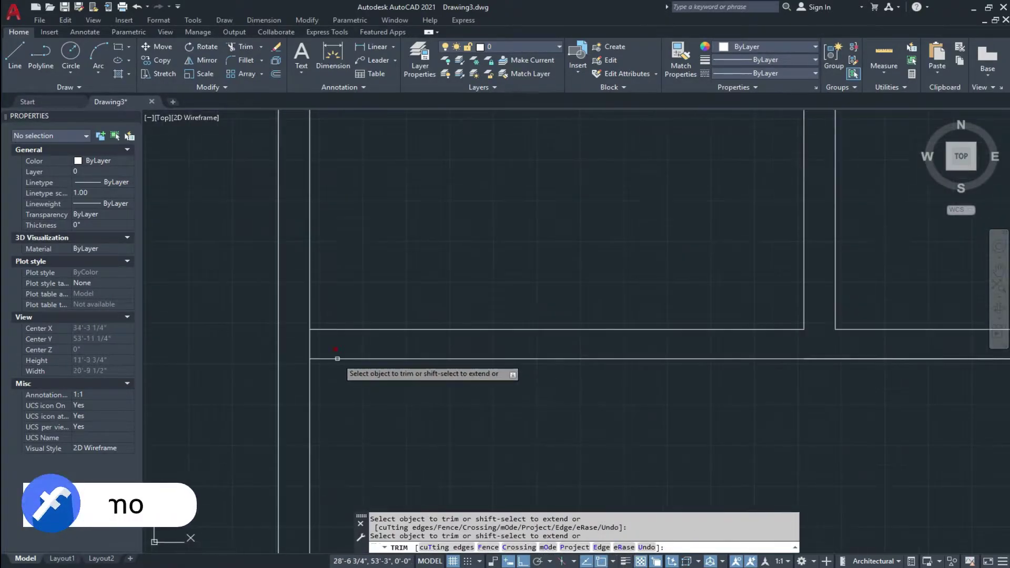
pyautogui.scroll(-3, 310, 344)
pyautogui.scroll(4, 502, 403)
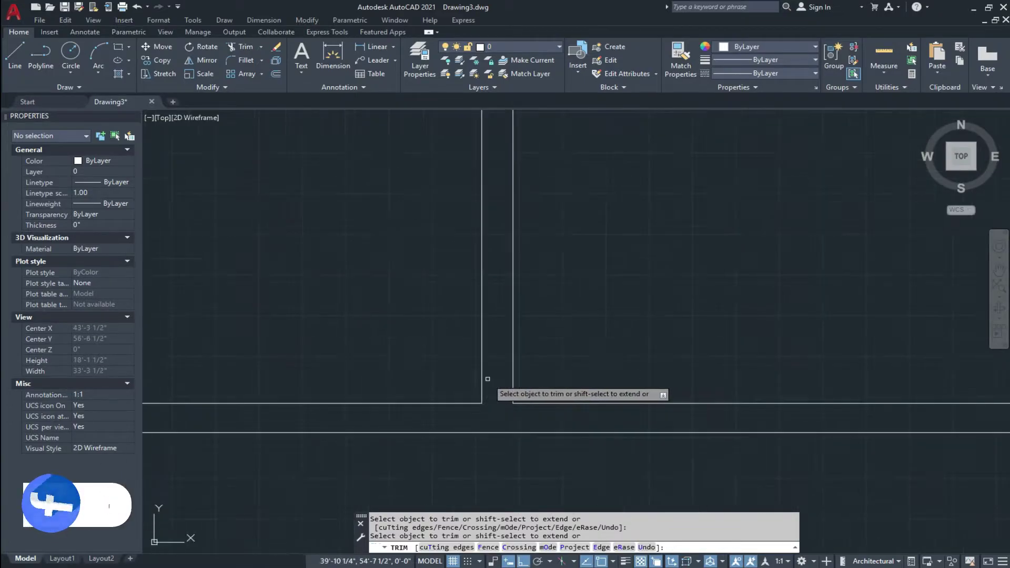
pyautogui.scroll(4, 485, 393)
pyautogui.press('Escape')
pyautogui.write('l')
pyautogui.press('Return')
pyautogui.click(422, 385)
pyautogui.press('Escape')
pyautogui.press('Escape')
pyautogui.press('Escape')
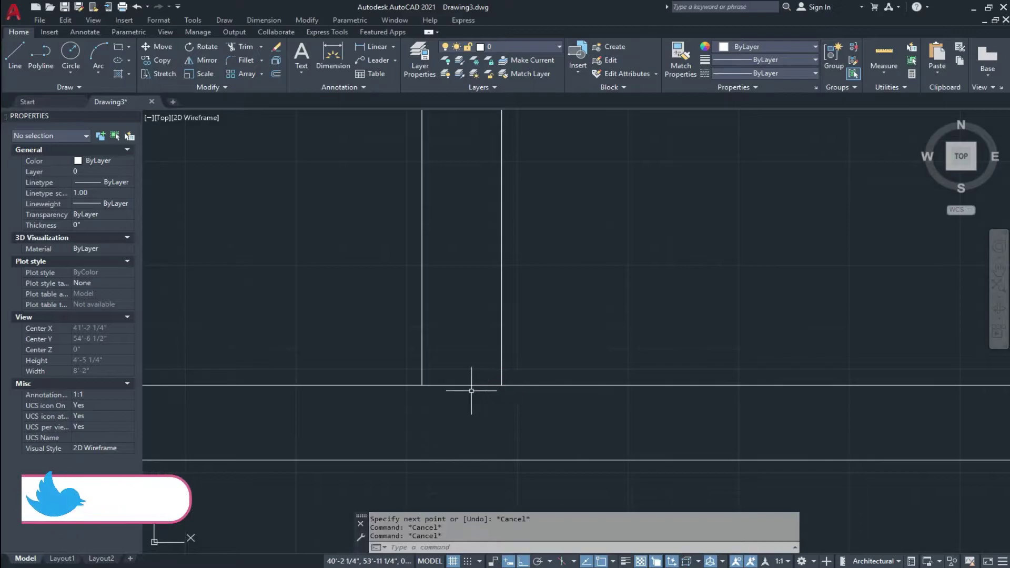
# - Draw a 9" vertical line across the second partition, down from the dividing wall's lower left corner
pyautogui.write('l')
pyautogui.press('Return')
pyautogui.click(422, 385)
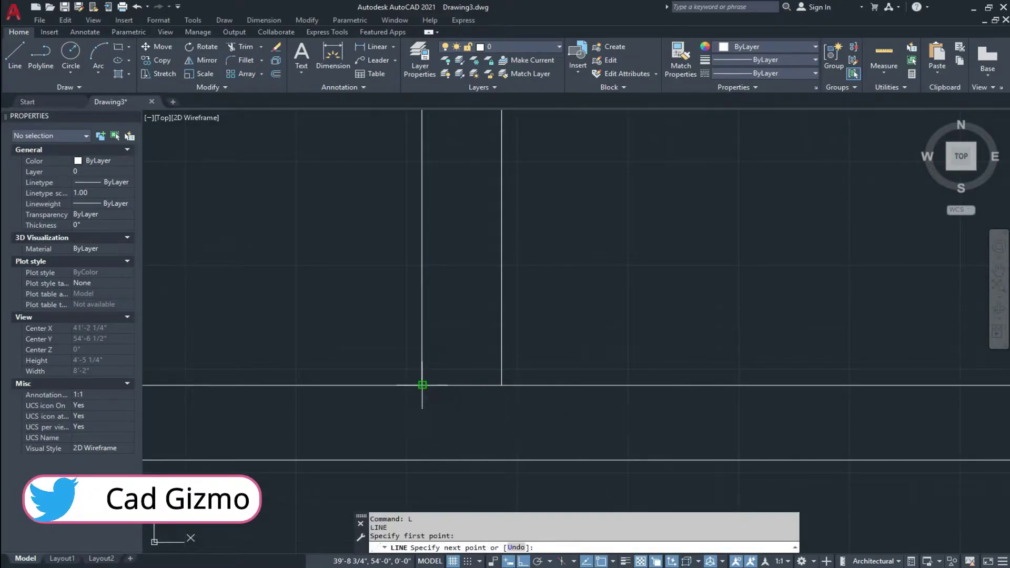
pyautogui.click(421, 459)
pyautogui.press('Escape')
# - Move the 9" line crossing the second partition 4.5" to the left, away from the dividing wall's corner
pyautogui.moveTo(446, 403); pyautogui.dragTo(525, 392, button='middle')
pyautogui.click(534, 400)
pyautogui.click(463, 412)
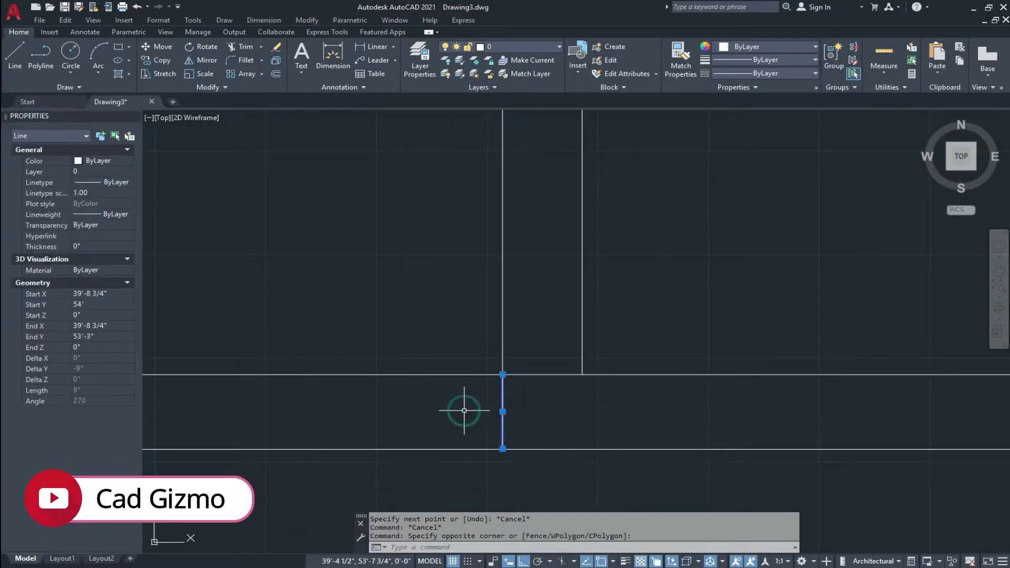
pyautogui.write('m')
pyautogui.press('Return')
pyautogui.click(502, 375)
pyautogui.write('4.5')
pyautogui.press('Return')
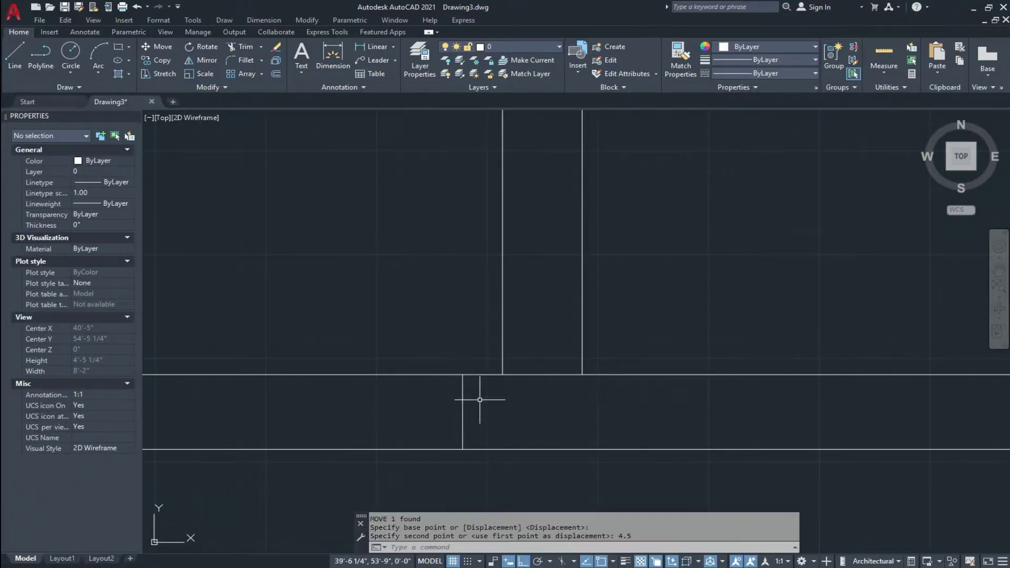
# - Offset the short jamb line across the second partition 3.5' to the left to mark the door opening
pyautogui.write('o')
pyautogui.press('Return')
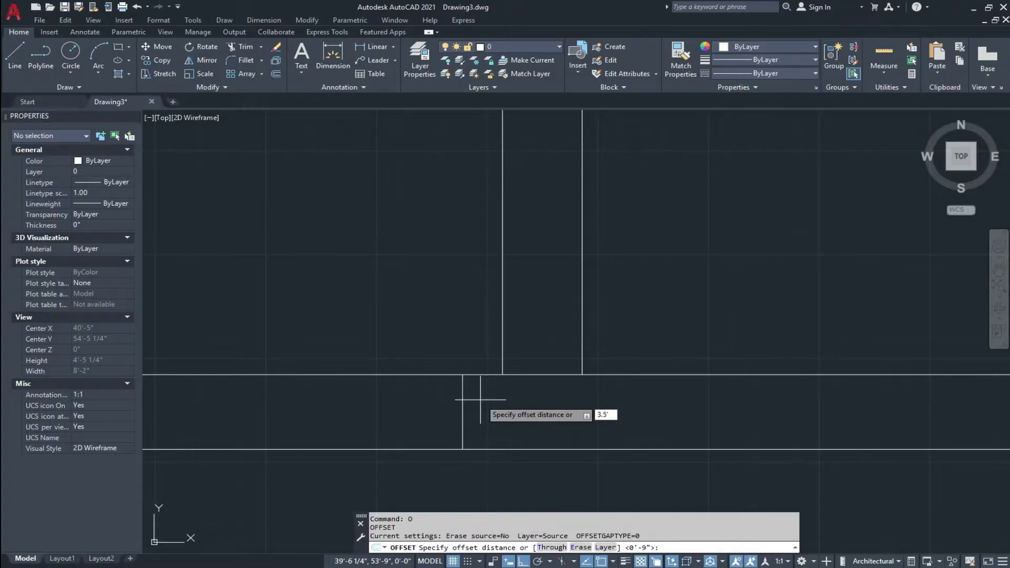
pyautogui.press('Return')
pyautogui.click(462, 401)
pyautogui.click(389, 402)
pyautogui.scroll(-2, 385, 403)
pyautogui.moveTo(385, 403); pyautogui.dragTo(465, 393, button='middle')
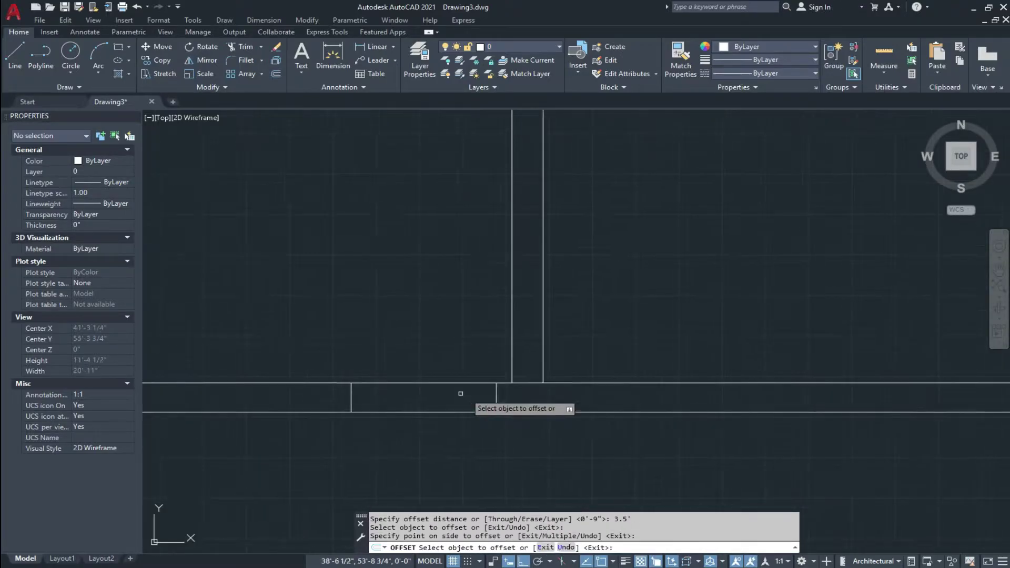
# - Trim both partition lines between the two jamb lines to open the doorway left of the dividing wall
pyautogui.scroll(2, 465, 393)
pyautogui.press('Escape')
pyautogui.press('Return')
pyautogui.click(496, 356)
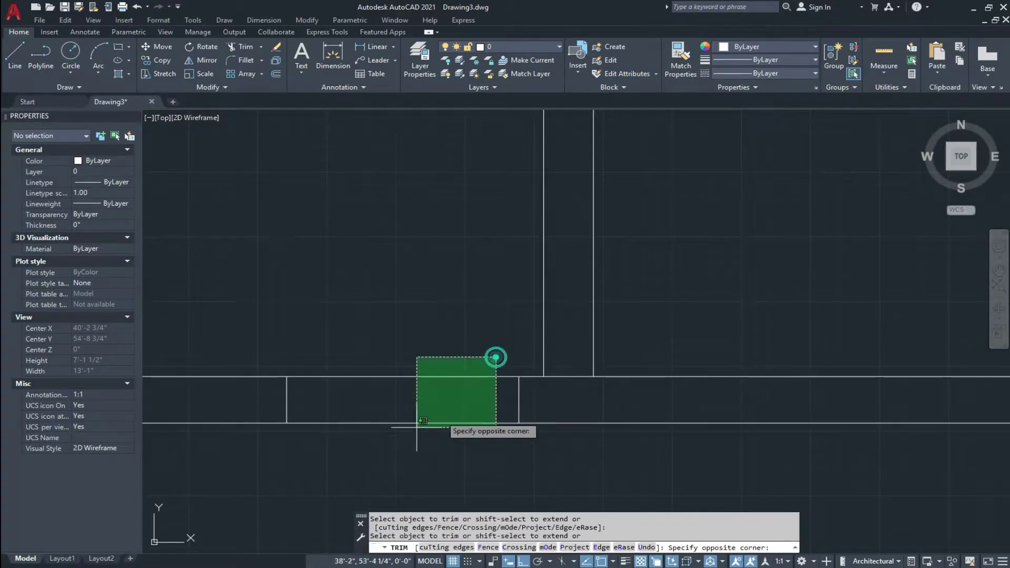
pyautogui.click(333, 441)
pyautogui.press('Escape')
pyautogui.moveTo(390, 396); pyautogui.dragTo(405, 462, button='middle')
# - Draw a 3.5' vertical door leaf line upward from the upper corner of the doorway's right jamb
pyautogui.write('l')
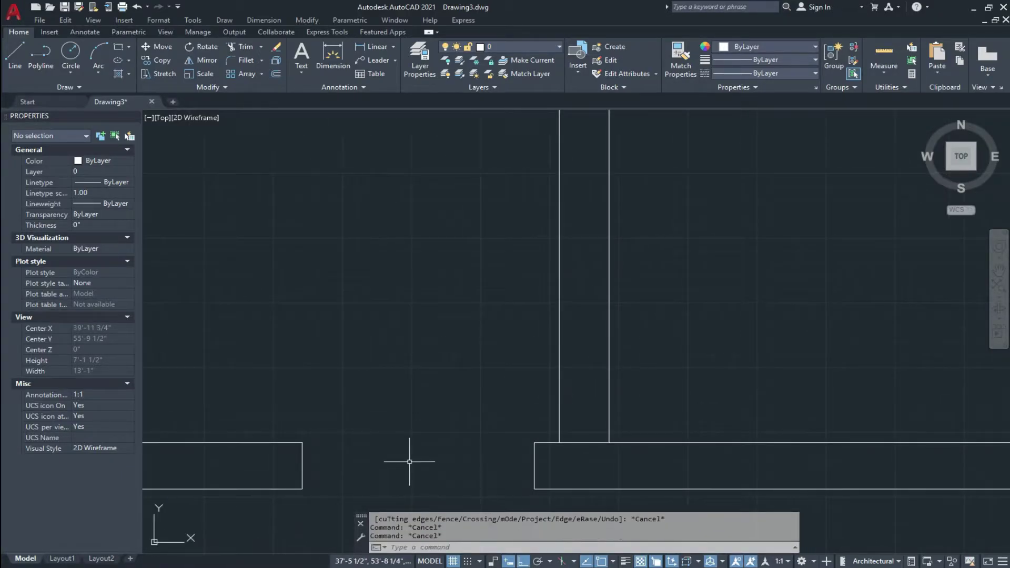
pyautogui.press('Return')
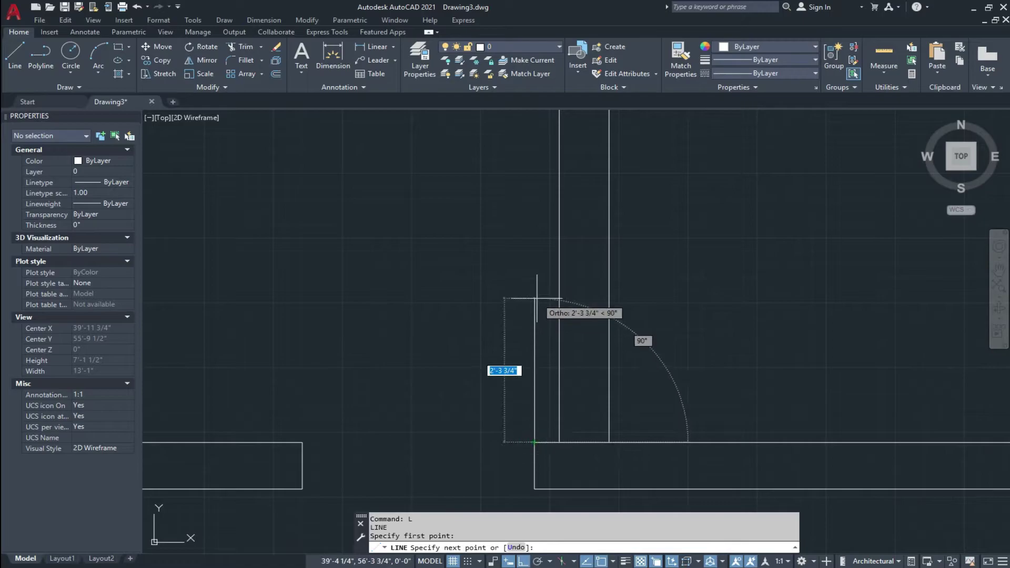
pyautogui.write("3.5'")
pyautogui.press('Return')
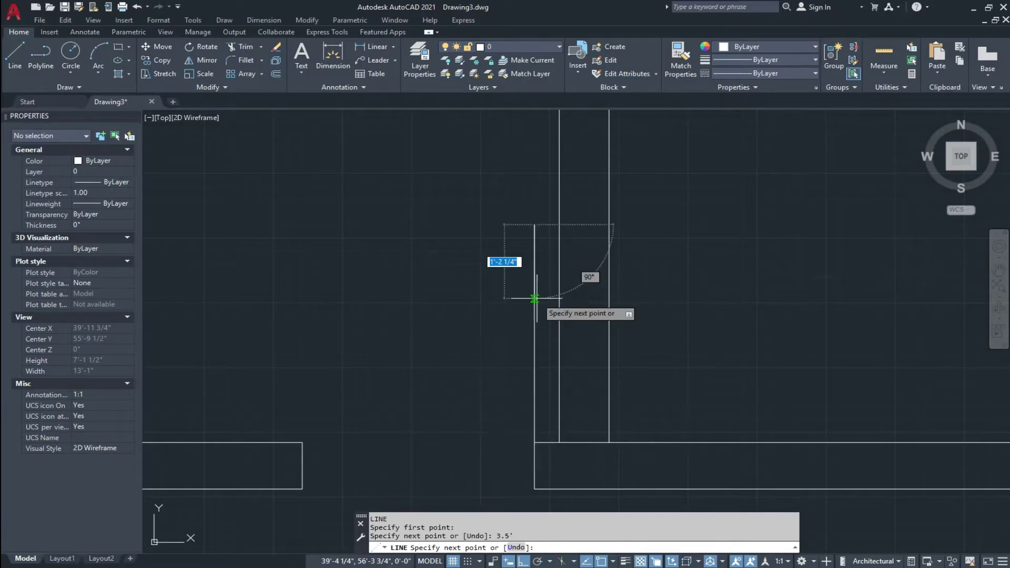
pyautogui.press('Escape')
# - Draw the door swing as a three-point arc from the leaf's top through the left jamb's upper corner to the jamb's midpoint
pyautogui.press('Return')
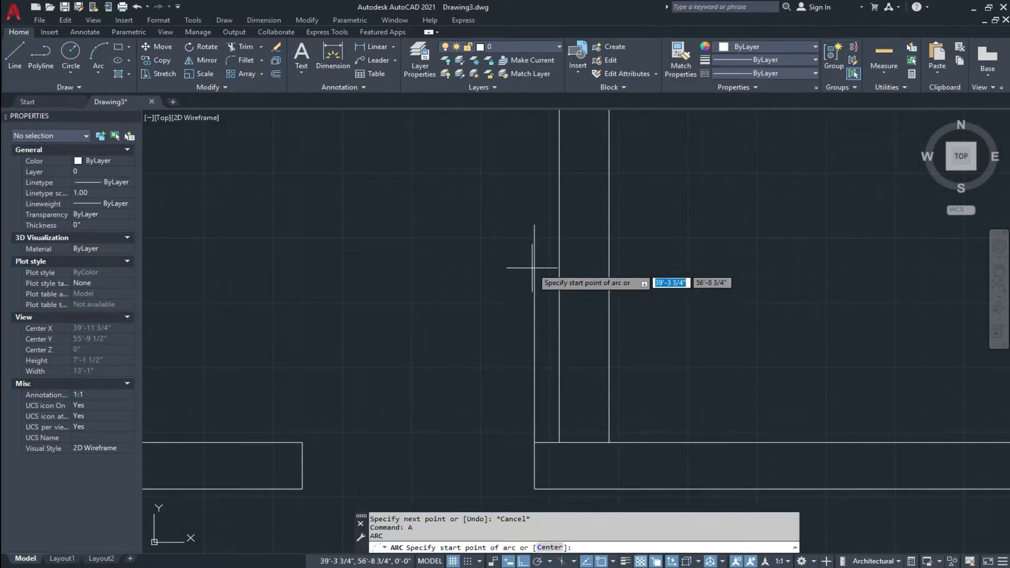
pyautogui.click(534, 225)
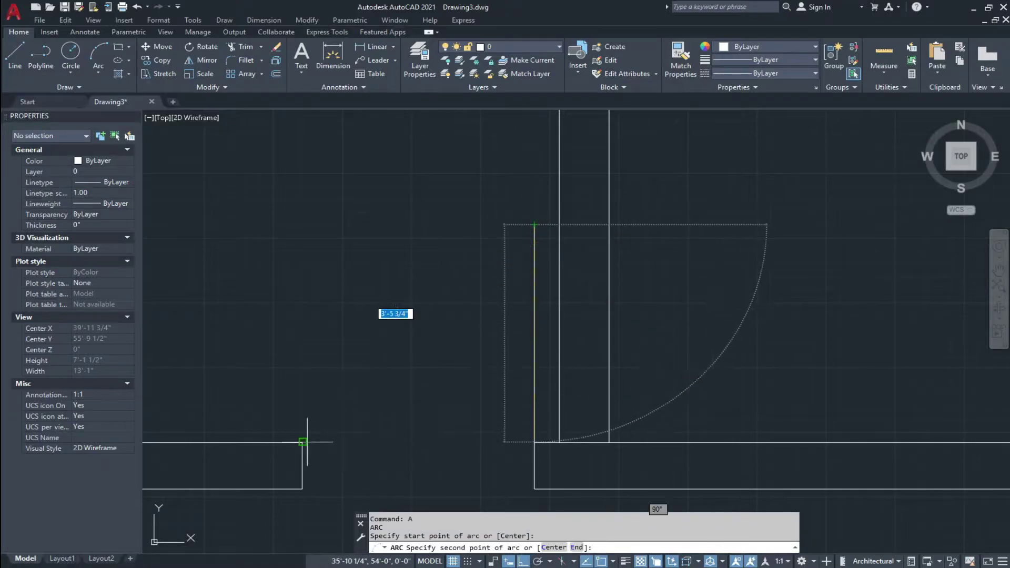
pyautogui.click(303, 442)
pyautogui.click(302, 465)
# - Trim the part of the door swing arc that bulges past the left jamb
pyautogui.scroll(6, 303, 465)
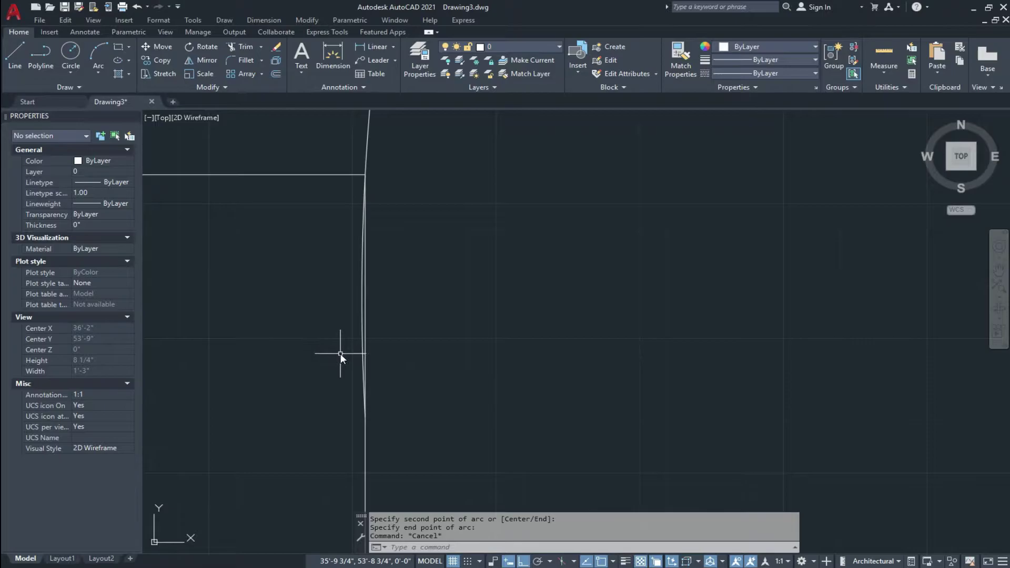
pyautogui.write('tr')
pyautogui.press('Return')
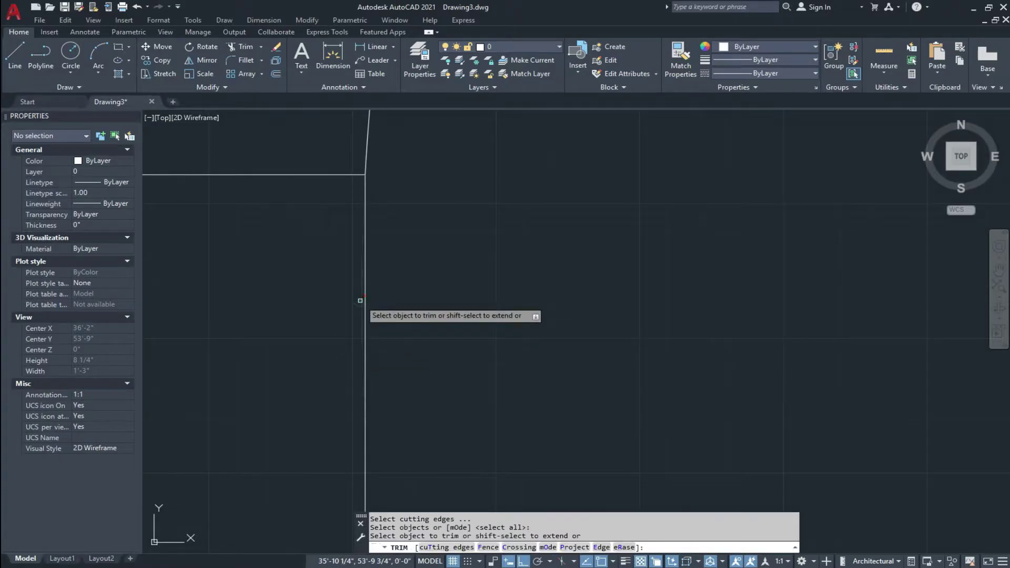
pyautogui.scroll(-10, 308, 358)
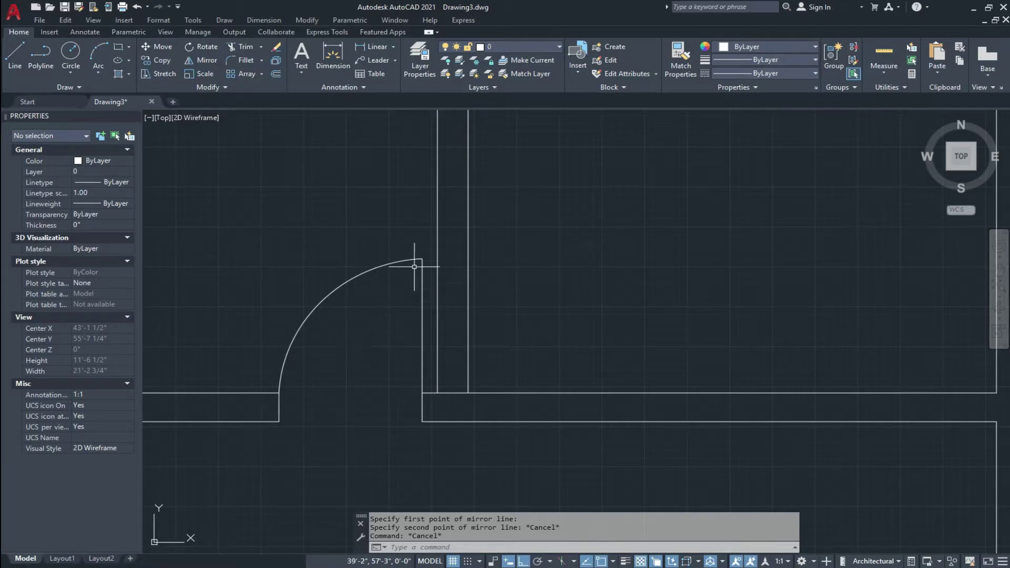
# - Mirror the door leaf, swing arc and both jamb lines about the dividing wall's vertical centreline, keeping the source objects
pyautogui.click(429, 246)
pyautogui.click(396, 392)
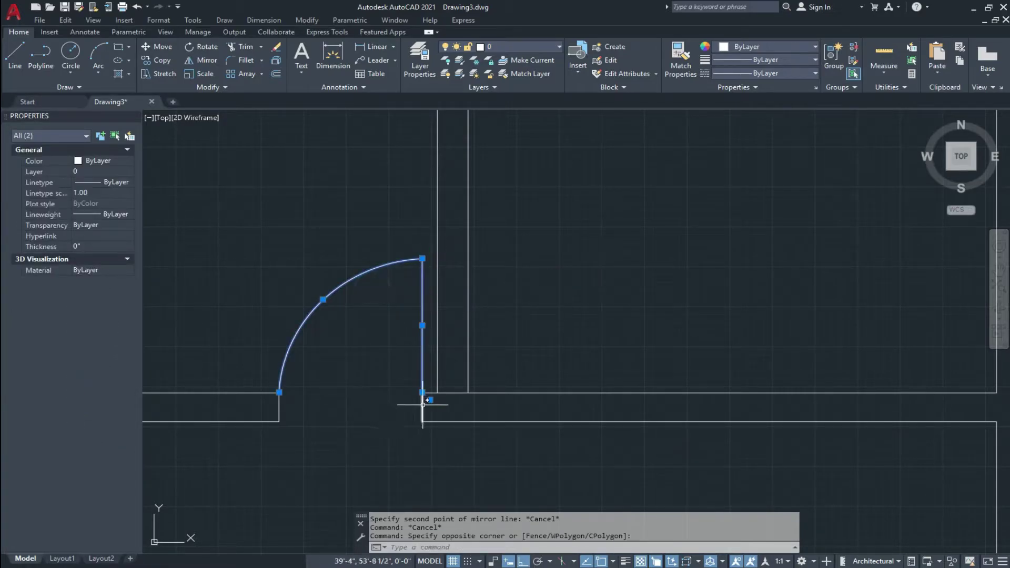
pyautogui.click(427, 403)
pyautogui.click(251, 408)
pyautogui.moveTo(438, 430); pyautogui.dragTo(415, 438, button='middle')
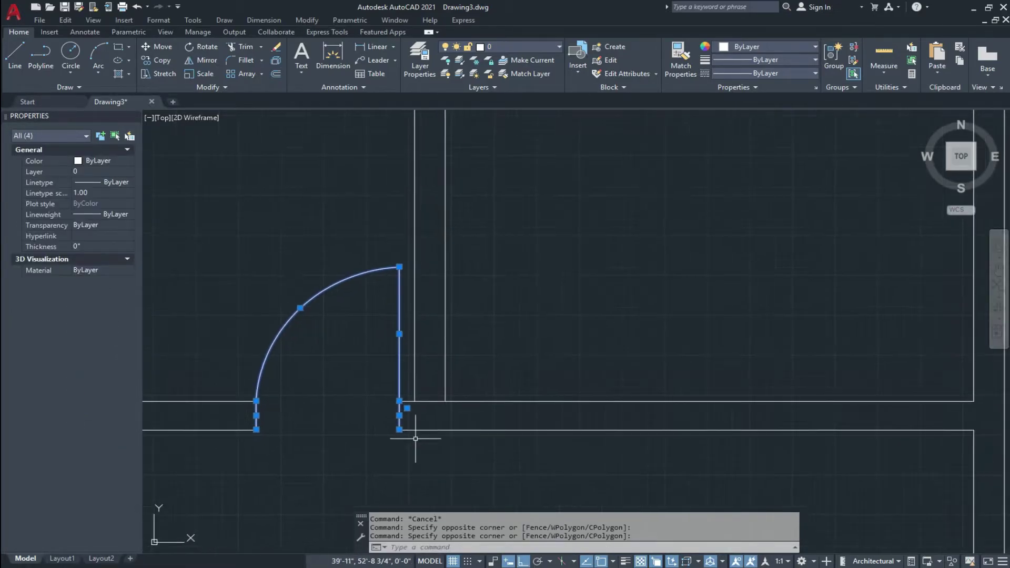
pyautogui.scroll(2, 410, 417)
pyautogui.write('MI')
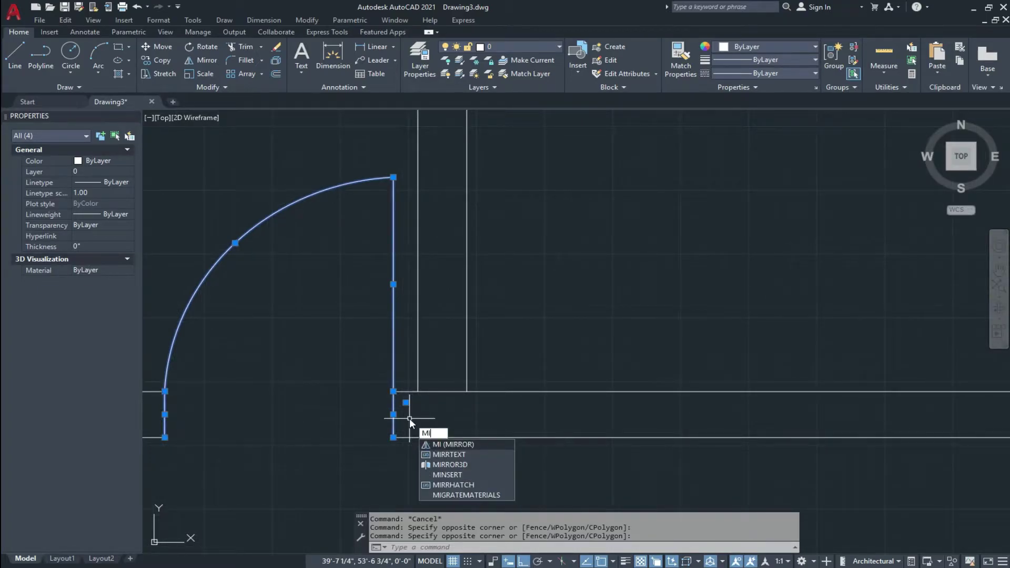
pyautogui.press('Return')
pyautogui.moveTo(419, 417); pyautogui.dragTo(420, 440, button='middle')
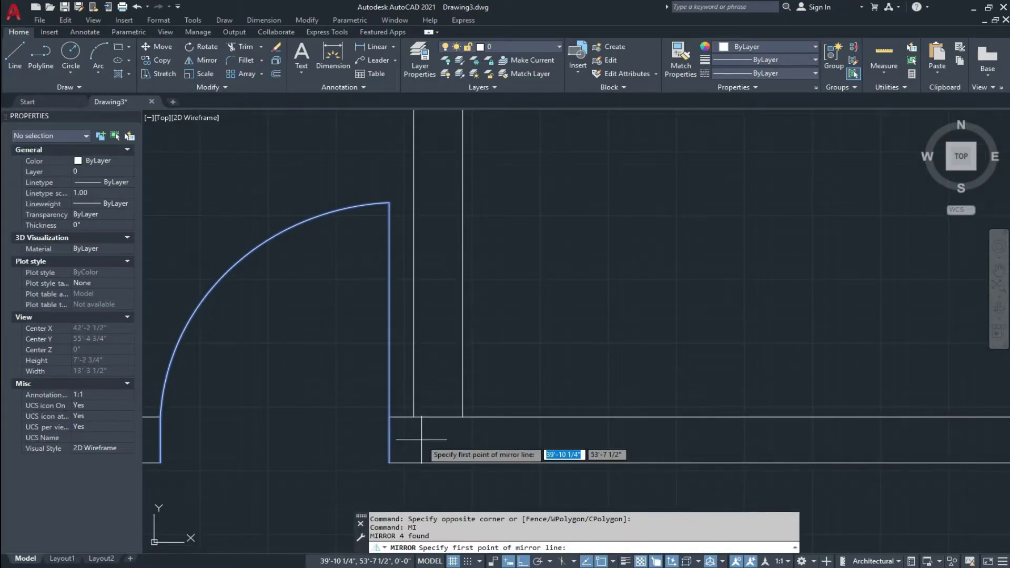
pyautogui.click(438, 416)
pyautogui.moveTo(433, 344); pyautogui.dragTo(425, 392, button='middle')
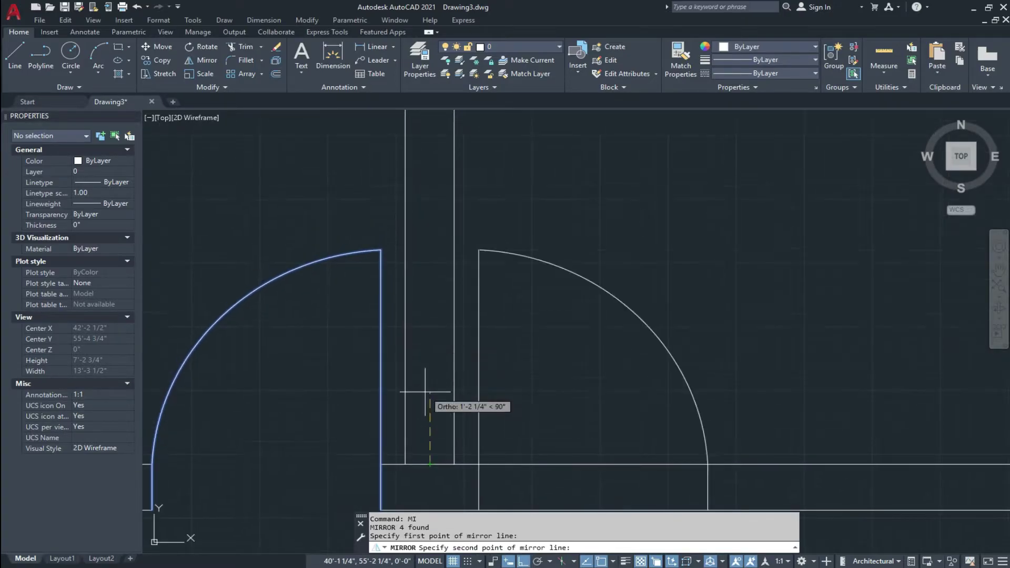
pyautogui.click(431, 198)
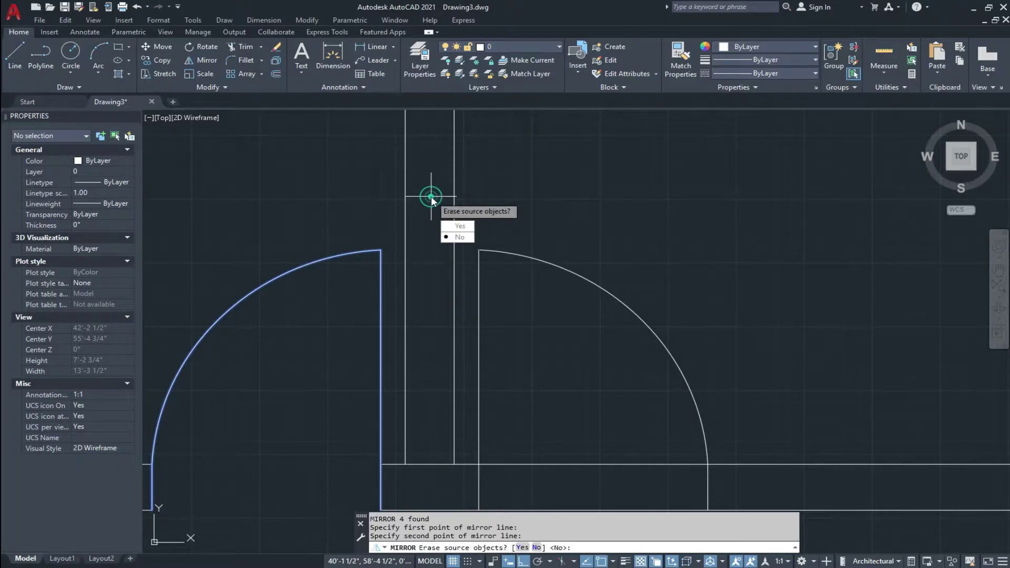
pyautogui.click(448, 237)
# - Trim the partition lines between the mirrored jambs to open the doorway right of the dividing wall
pyautogui.scroll(-4, 410, 226)
pyautogui.moveTo(428, 234); pyautogui.dragTo(458, 260, button='middle')
pyautogui.scroll(2, 489, 275)
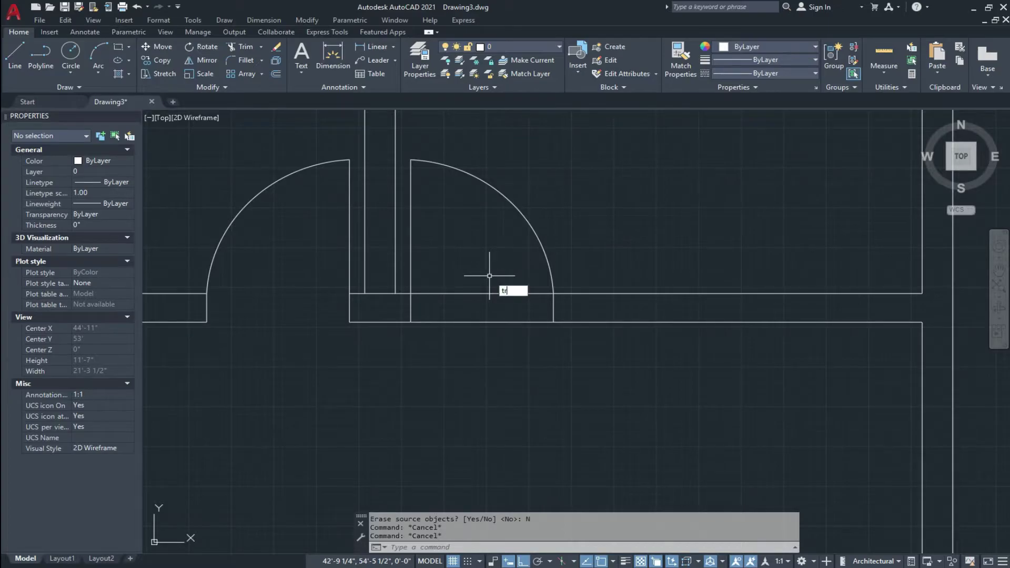
pyautogui.press('Return')
pyautogui.click(401, 328)
pyautogui.click(462, 273)
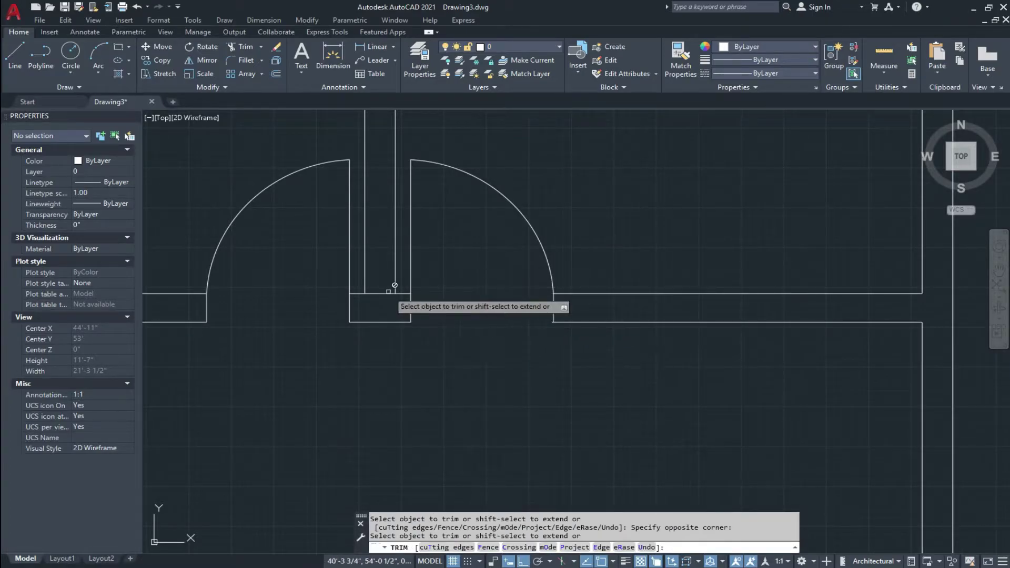
pyautogui.press('Escape')
# - Erase the short line closing the dividing wall's lower end at the second partition
pyautogui.click(386, 288)
pyautogui.click(374, 298)
pyautogui.write('e')
pyautogui.press('Return')
# - Trim the upper partition's lower line between the dividing wall's two faces to open their junction
pyautogui.scroll(-4, 427, 304)
pyautogui.moveTo(443, 316); pyautogui.dragTo(450, 348, button='middle')
pyautogui.press('Escape')
pyautogui.scroll(-2, 450, 336)
pyautogui.press('Escape')
pyautogui.scroll(6, 432, 273)
pyautogui.press('Return')
pyautogui.press('Return')
pyautogui.scroll(-2, 451, 282)
pyautogui.scroll(2, 437, 293)
pyautogui.press('Escape')
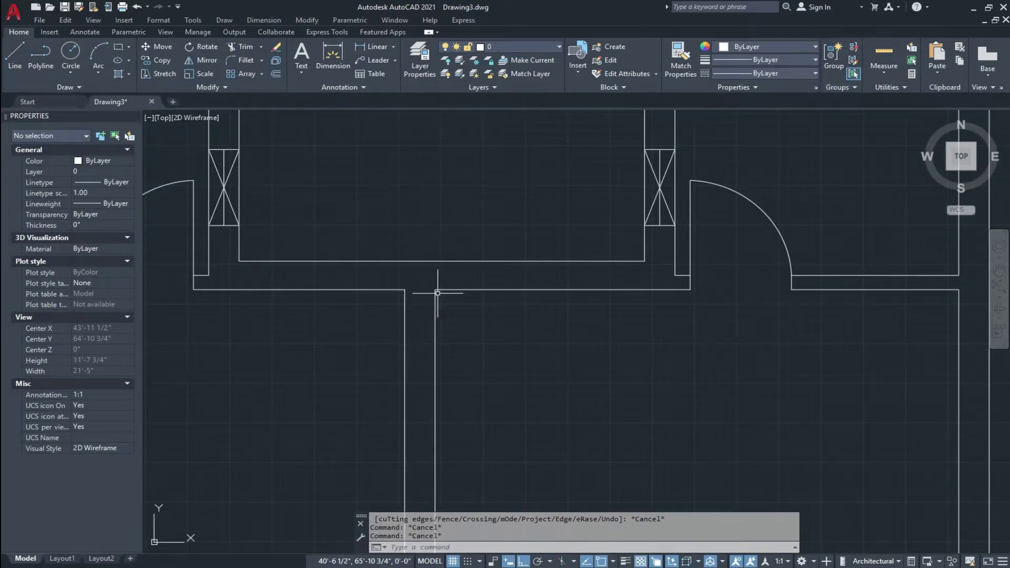
# - Extend both faces of the dividing wall across the upper partition with 9" vertical lines up to its upper line
pyautogui.write('l')
pyautogui.press('Return')
pyautogui.press('Escape')
pyautogui.press('Return')
pyautogui.click(435, 288)
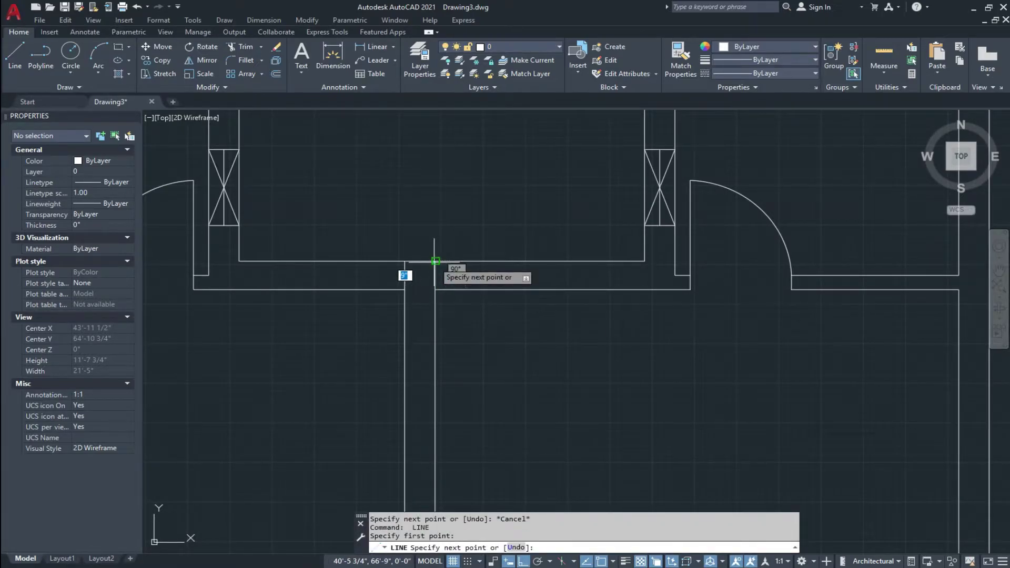
pyautogui.press('Escape')
pyautogui.scroll(2, 371, 288)
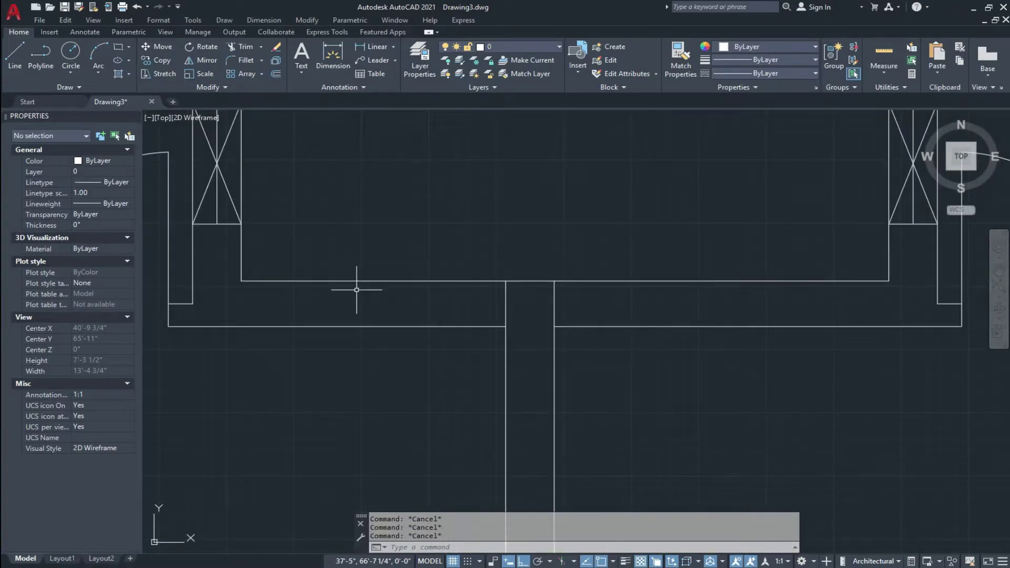
# - Draw a 9" vertical line across the upper partition at each lower inner corner of the central space
pyautogui.write('l')
pyautogui.press('Return')
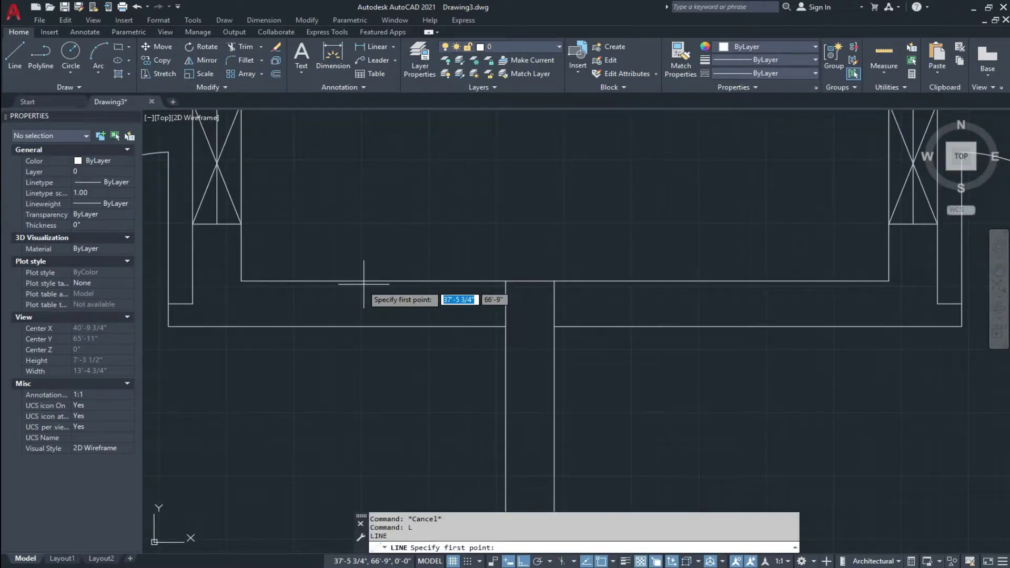
pyautogui.click(241, 281)
pyautogui.press('Return')
pyautogui.moveTo(470, 330); pyautogui.dragTo(400, 354, button='middle')
pyautogui.press('Return')
pyautogui.click(819, 304)
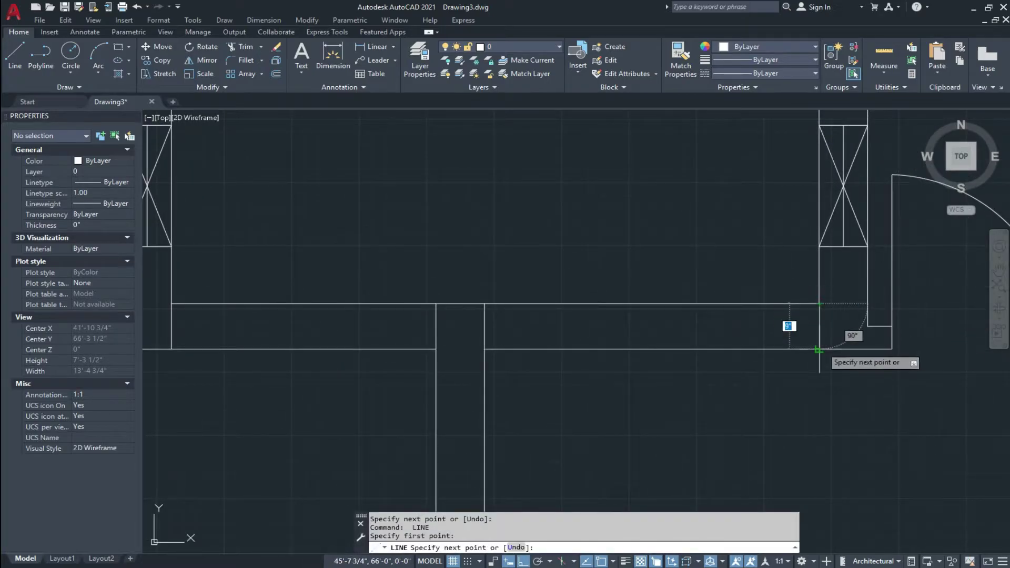
pyautogui.press('Escape')
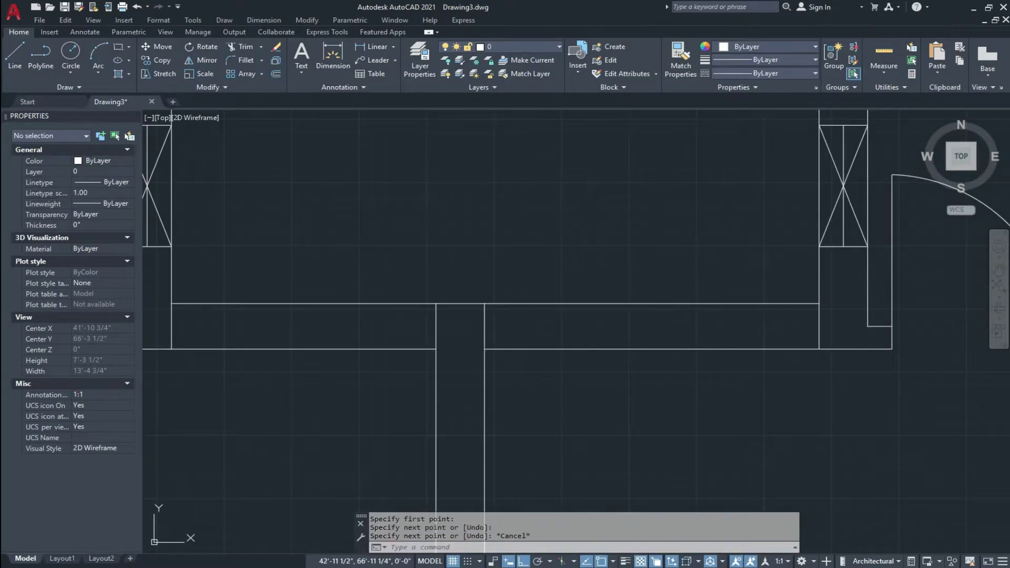
# - Break the upper partition's 10' upper line at the dividing wall's right face
pyautogui.click(625, 304)
pyautogui.click(214, 89)
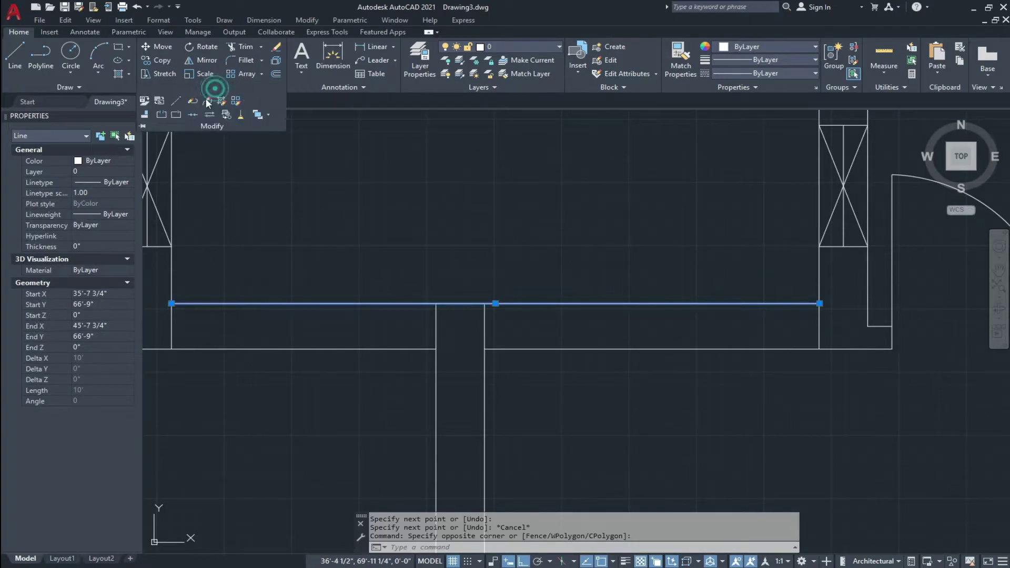
pyautogui.click(179, 114)
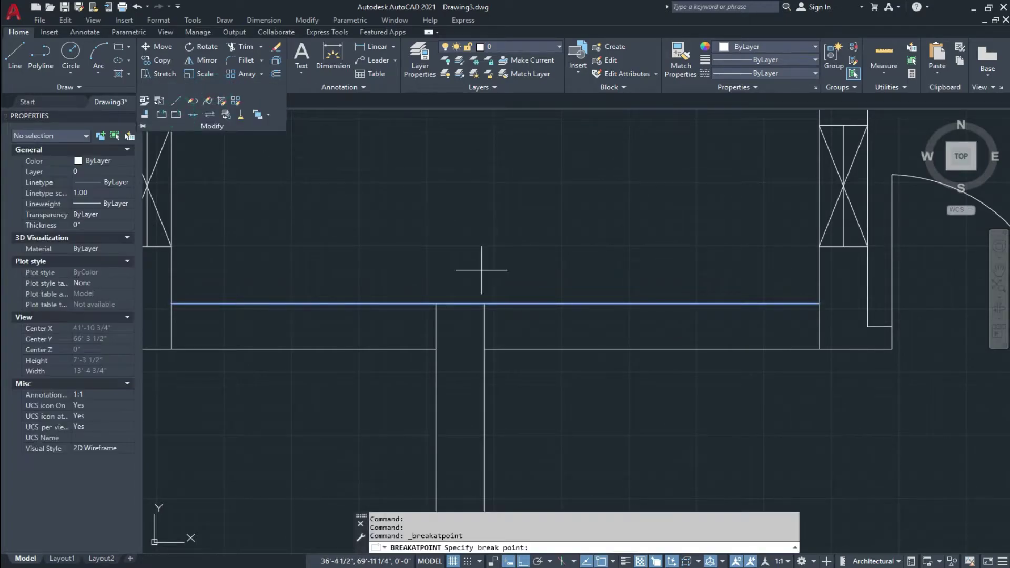
pyautogui.click(485, 303)
pyautogui.press('Escape')
# - Break the left remaining piece of the partition's upper line at the dividing wall's left face
pyautogui.click(387, 304)
pyautogui.click(377, 330)
pyautogui.click(382, 328)
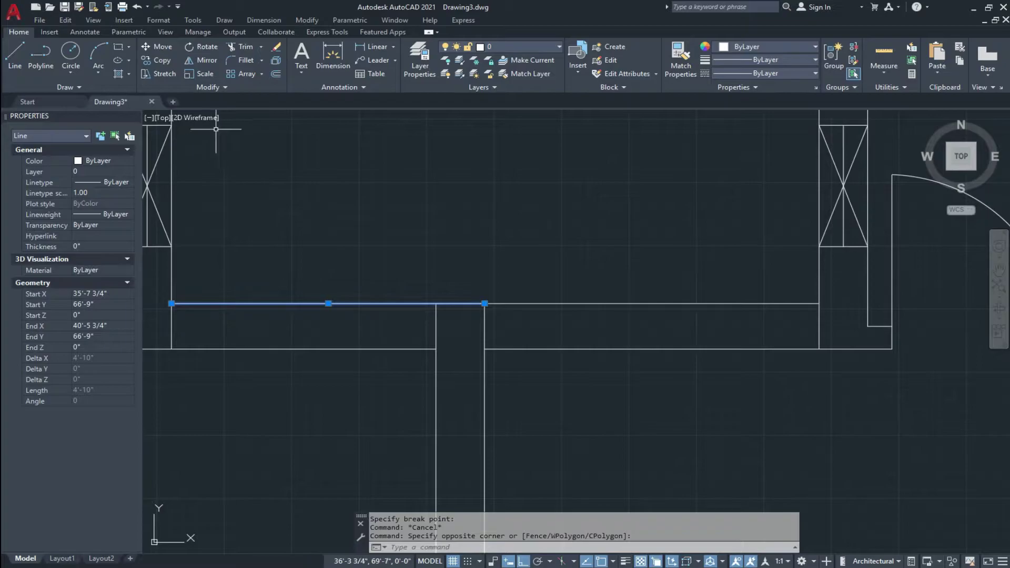
pyautogui.click(223, 90)
pyautogui.click(179, 112)
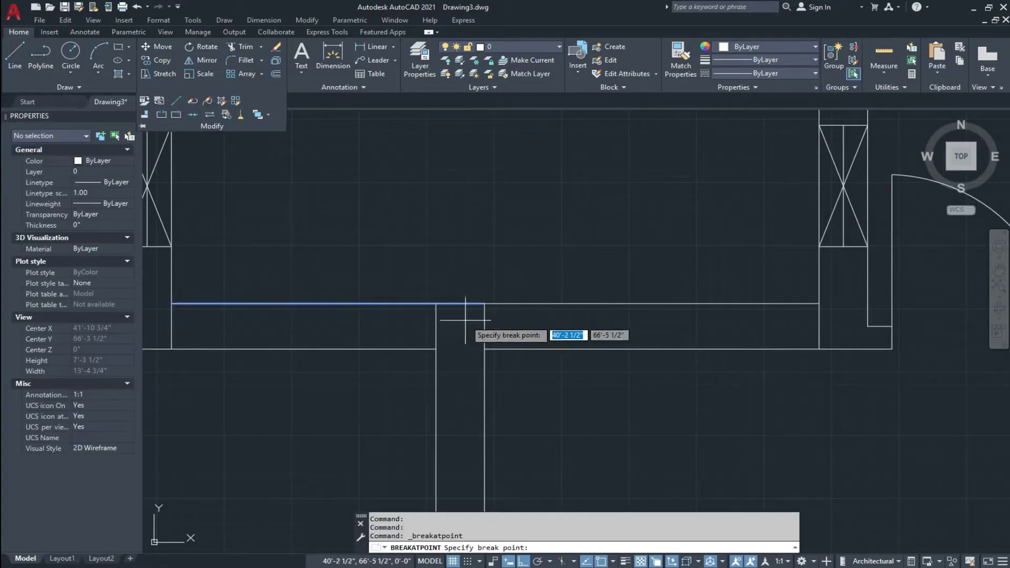
pyautogui.click(436, 303)
pyautogui.press('Escape')
# - Offset the partition's upper line left of the dividing wall downward twice by 3" to form the window lines
pyautogui.write('o')
pyautogui.press('Return')
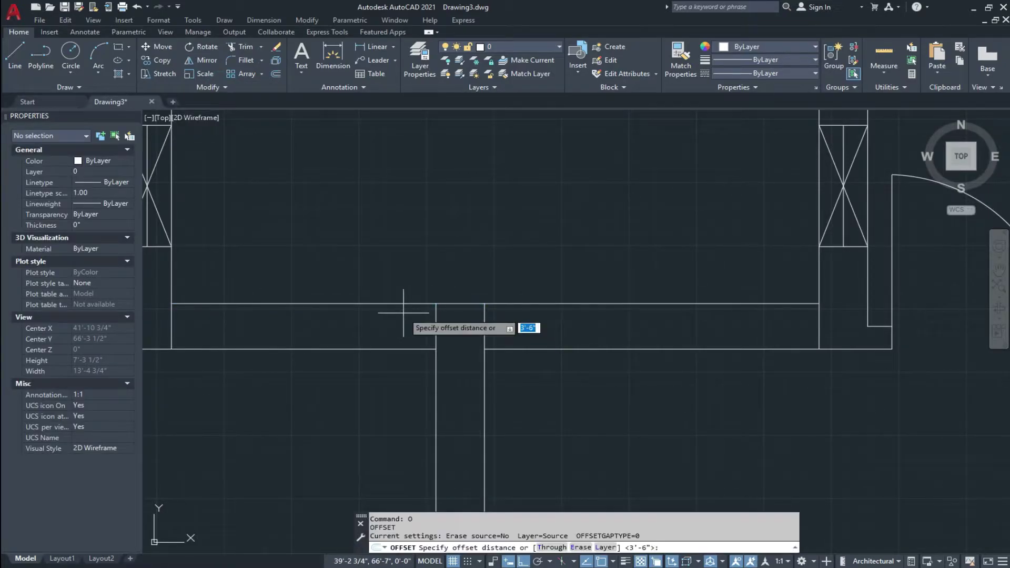
pyautogui.write('3')
pyautogui.press('Return')
pyautogui.click(401, 304)
pyautogui.click(385, 320)
pyautogui.click(385, 320)
pyautogui.click(384, 331)
# - Offset the partition's upper line right of the dividing wall downward twice by 3" for the matching window
pyautogui.click(559, 303)
pyautogui.click(559, 318)
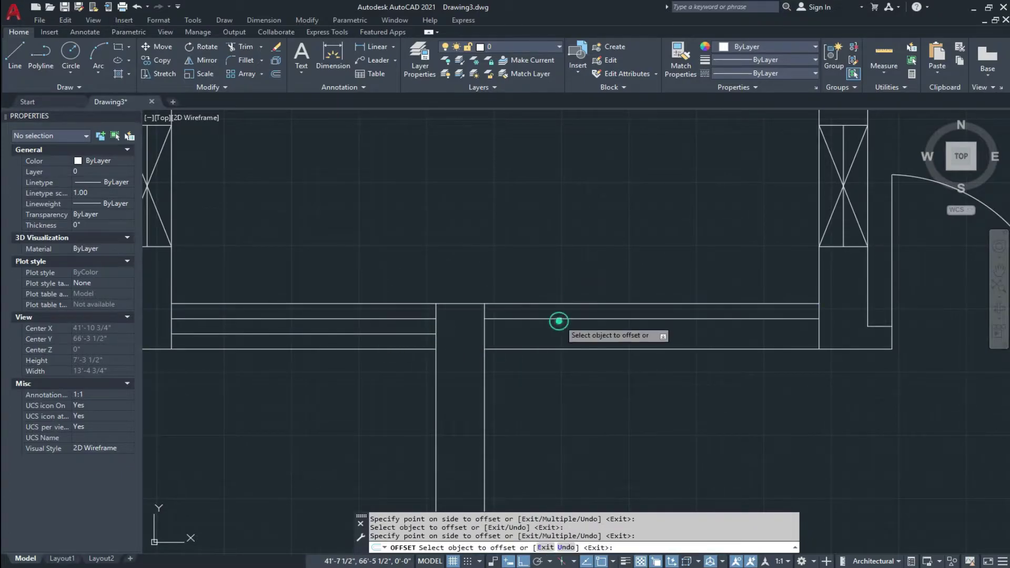
pyautogui.click(559, 318)
pyautogui.click(548, 329)
pyautogui.scroll(-4, 547, 274)
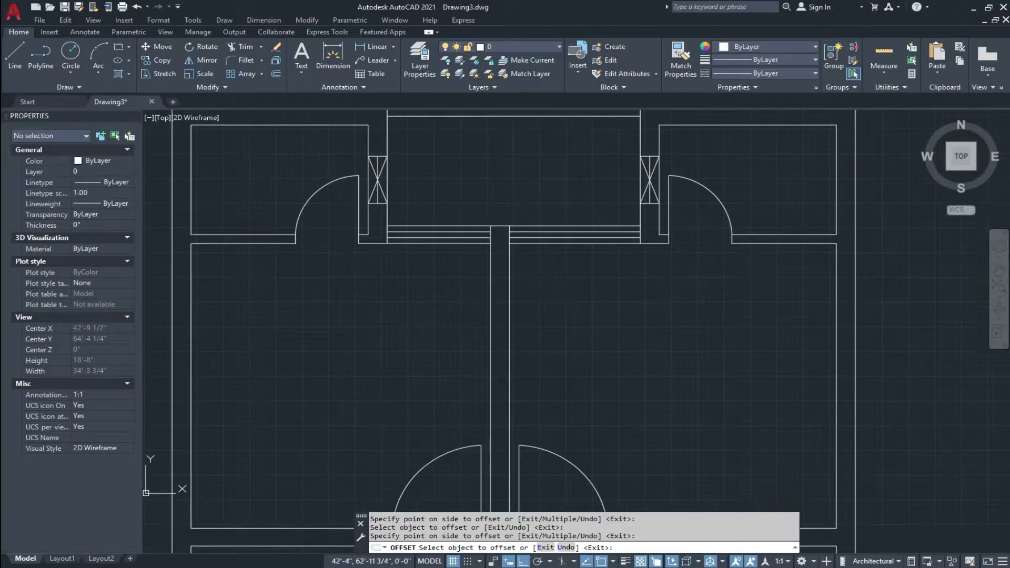
pyautogui.press('Escape')
# - Offset the right exterior wall's inner line 8' to the left, below the partition under the door pair
pyautogui.scroll(-3, 552, 298)
pyautogui.press('Escape')
pyautogui.moveTo(541, 265)
pyautogui.mouseDown(button='middle')
pyautogui.moveTo(509, 249)
pyautogui.moveTo(544, 218)
pyautogui.moveTo(563, 241)
pyautogui.moveTo(560, 221)
pyautogui.mouseUp(button='middle')
pyautogui.moveTo(548, 314); pyautogui.dragTo(495, 291, button='middle')
pyautogui.scroll(3, 566, 281)
pyautogui.moveTo(603, 268)
pyautogui.mouseDown(button='middle')
pyautogui.moveTo(566, 282)
pyautogui.moveTo(557, 307)
pyautogui.mouseUp(button='middle')
pyautogui.write('o')
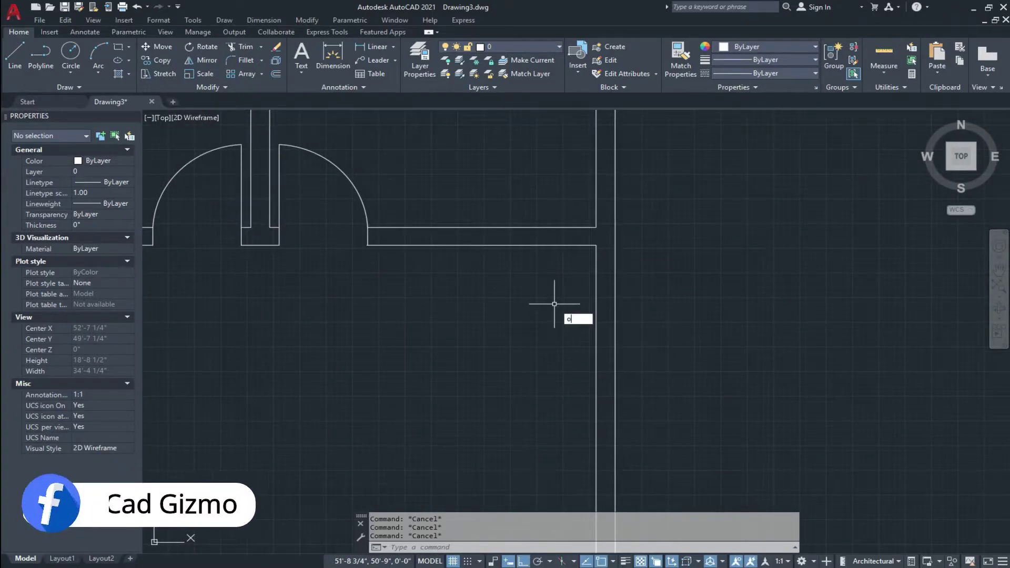
pyautogui.press('Return')
pyautogui.write("8'")
pyautogui.press('Return')
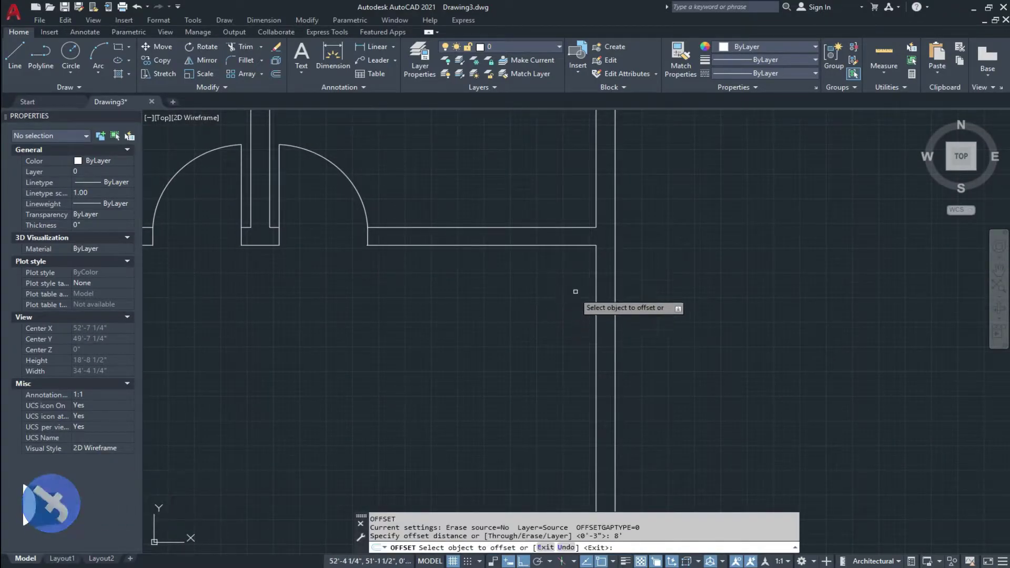
pyautogui.click(596, 285)
pyautogui.click(552, 283)
pyautogui.press('Return')
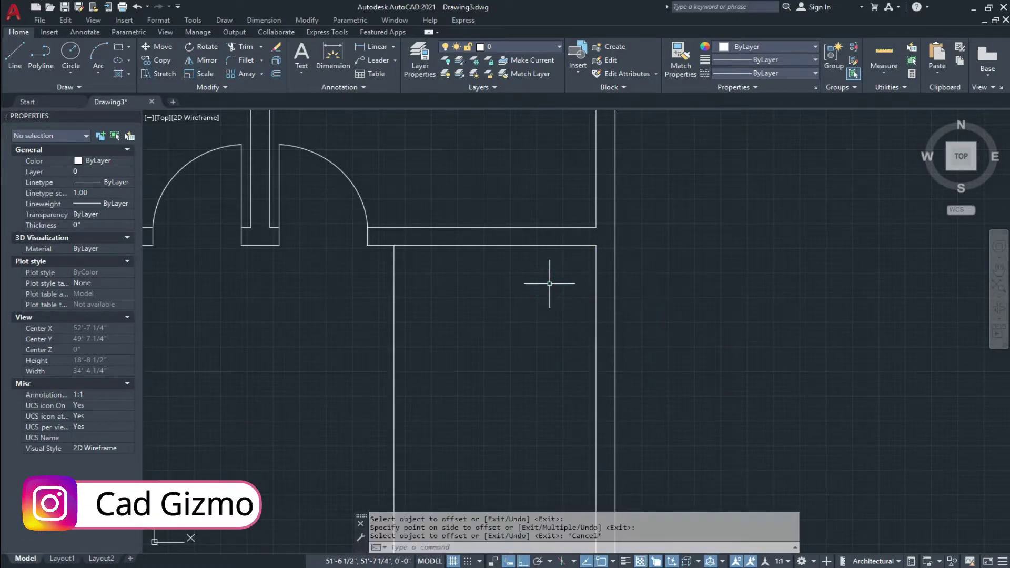
# - Offset the new vertical line 9" to the left to give the wall its thickness
pyautogui.write('o')
pyautogui.press('Return')
pyautogui.write('9')
pyautogui.press('Return')
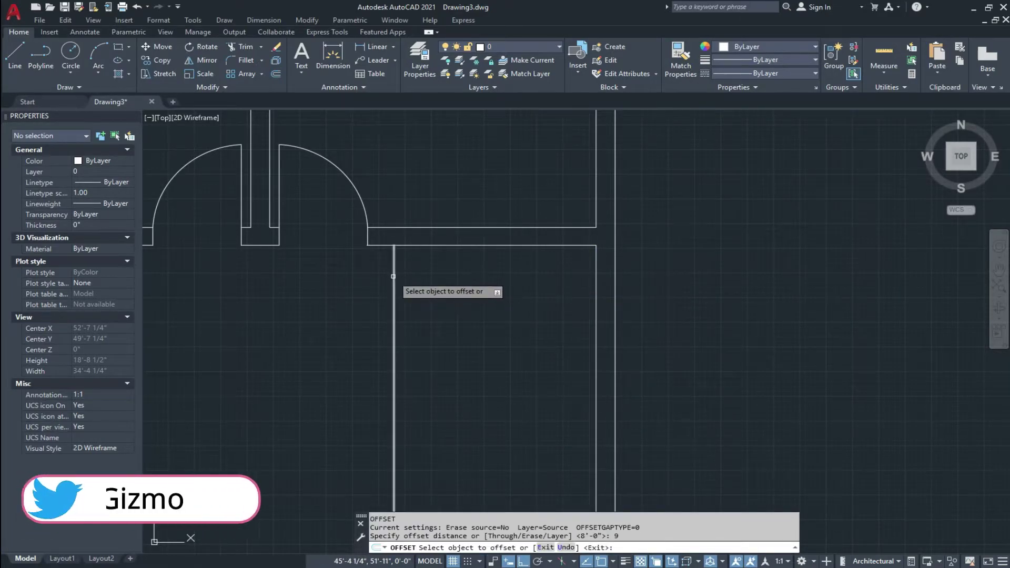
pyautogui.click(394, 281)
pyautogui.click(371, 277)
pyautogui.moveTo(449, 282); pyautogui.dragTo(450, 275, button='middle')
pyautogui.press('Return')
# - Offset the lower line of the partition right of the doors 7' downward
pyautogui.write('o')
pyautogui.press('Return')
pyautogui.write("7'")
pyautogui.press('Return')
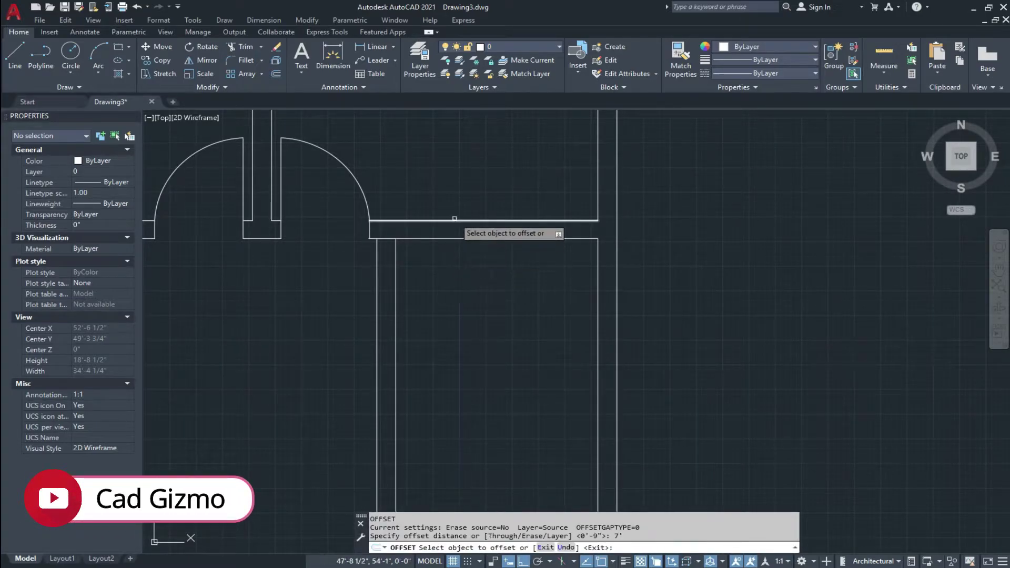
pyautogui.click(455, 237)
pyautogui.click(451, 288)
pyautogui.moveTo(474, 307); pyautogui.dragTo(478, 266, button='middle')
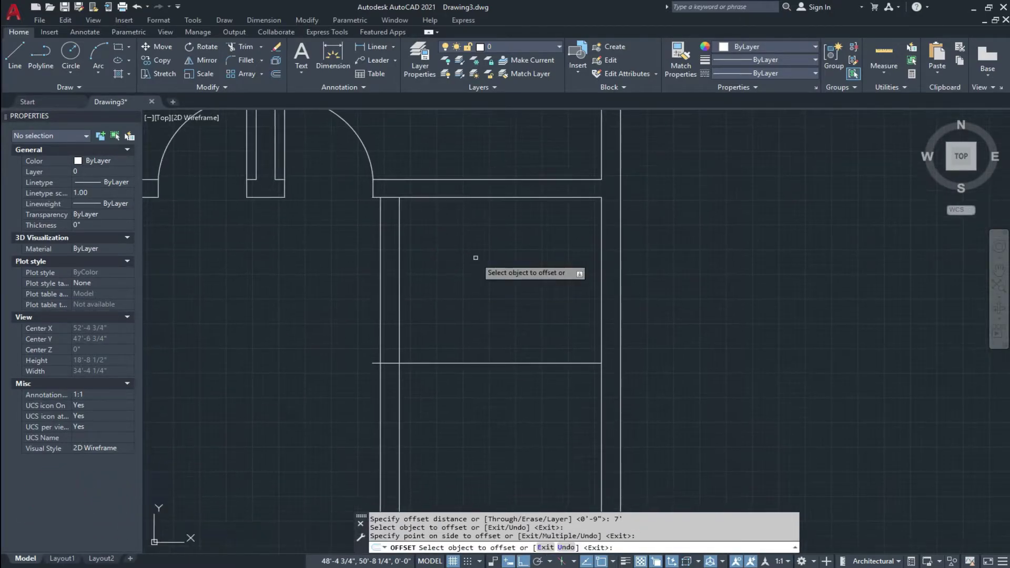
pyautogui.press('Escape')
pyautogui.press('Escape')
# - Offset the new horizontal line 9" downward to form the small room's lower wall
pyautogui.write('o')
pyautogui.press('Return')
pyautogui.write('9')
pyautogui.press('Return')
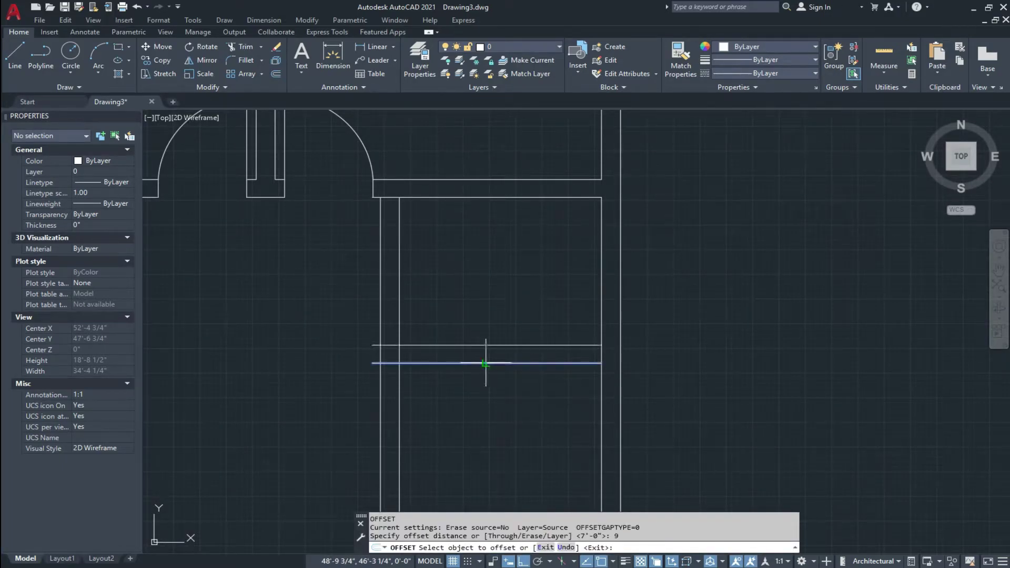
pyautogui.click(484, 363)
pyautogui.click(478, 394)
pyautogui.moveTo(475, 291); pyautogui.dragTo(531, 259, button='middle')
pyautogui.press('Escape')
pyautogui.press('Escape')
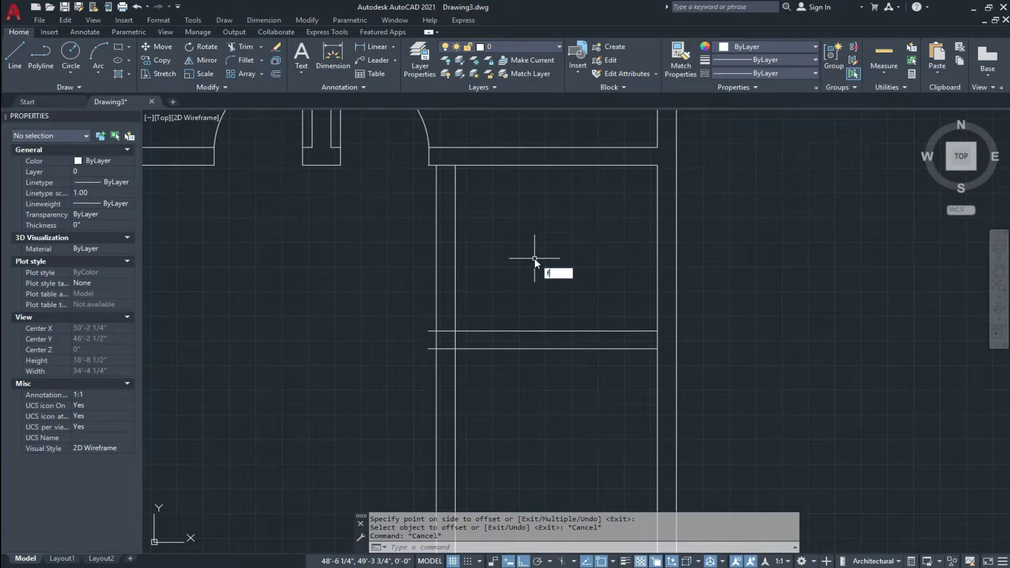
# - Try to fillet the small room's inner and outer wall lines into a closed lower-left corner
pyautogui.write('f')
pyautogui.press('Return')
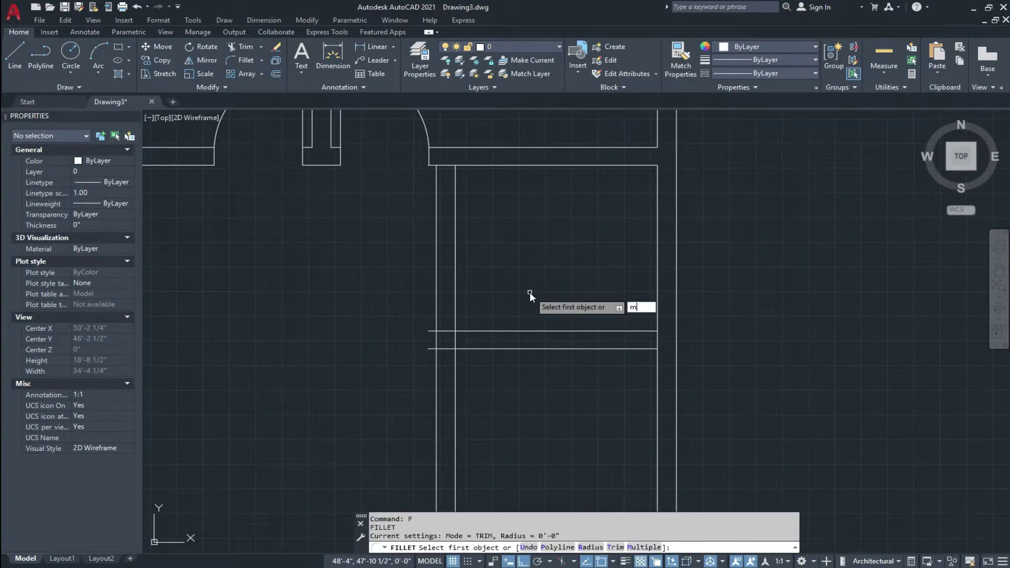
pyautogui.write('m')
pyautogui.press('Return')
pyautogui.click(476, 330)
pyautogui.click(455, 318)
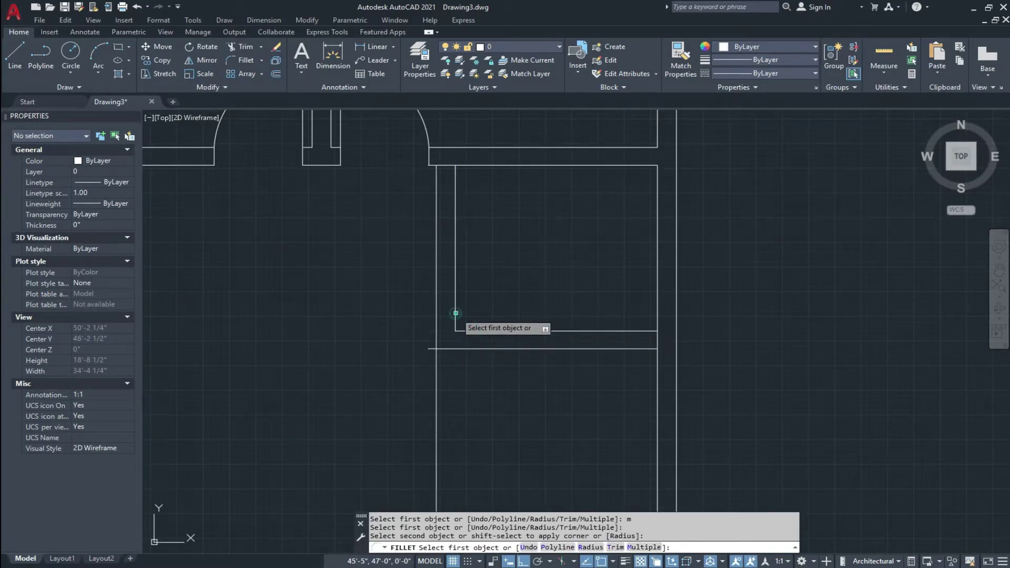
pyautogui.click(438, 348)
pyautogui.click(436, 323)
pyautogui.scroll(-2, 544, 337)
pyautogui.scroll(2, 474, 262)
pyautogui.press('Escape')
pyautogui.press('Escape')
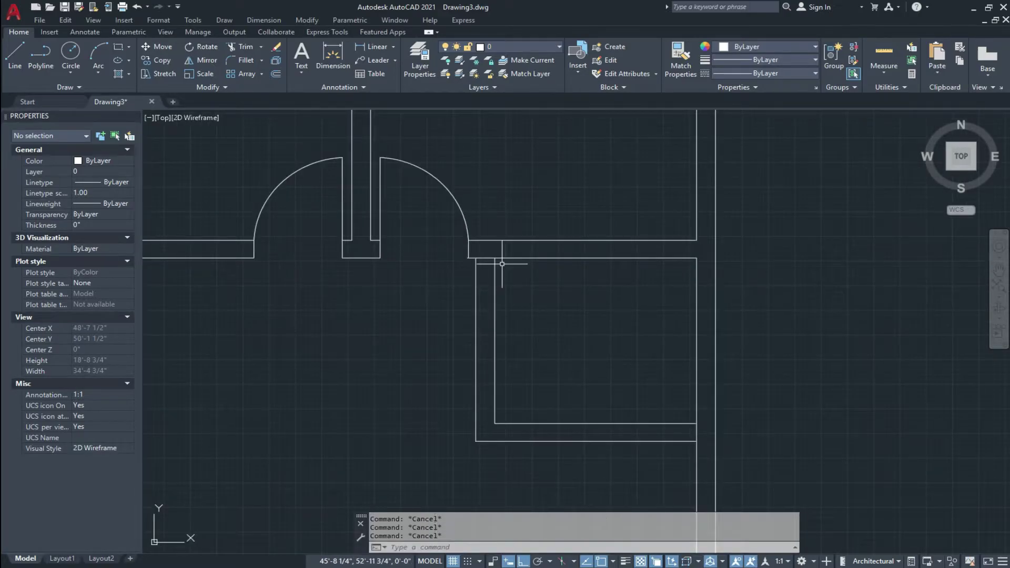
# - Try to trim the partition and exterior wall lines where the small room's walls meet them
pyautogui.write('tr')
pyautogui.press('Return')
pyautogui.press('Return')
pyautogui.scroll(8, 462, 263)
pyautogui.click(408, 242)
pyautogui.scroll(-8, 409, 242)
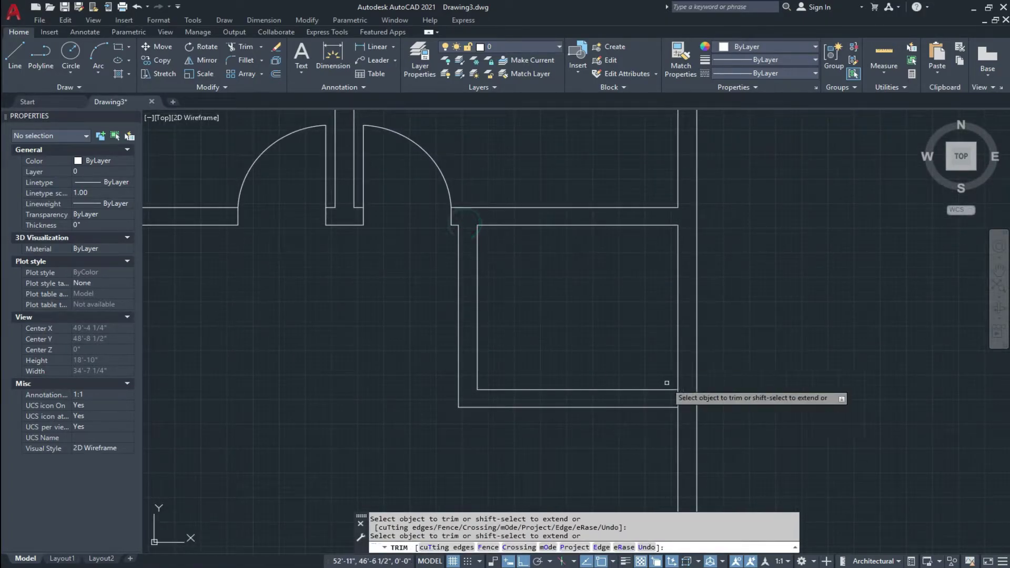
pyautogui.click(677, 397)
pyautogui.scroll(-5, 678, 397)
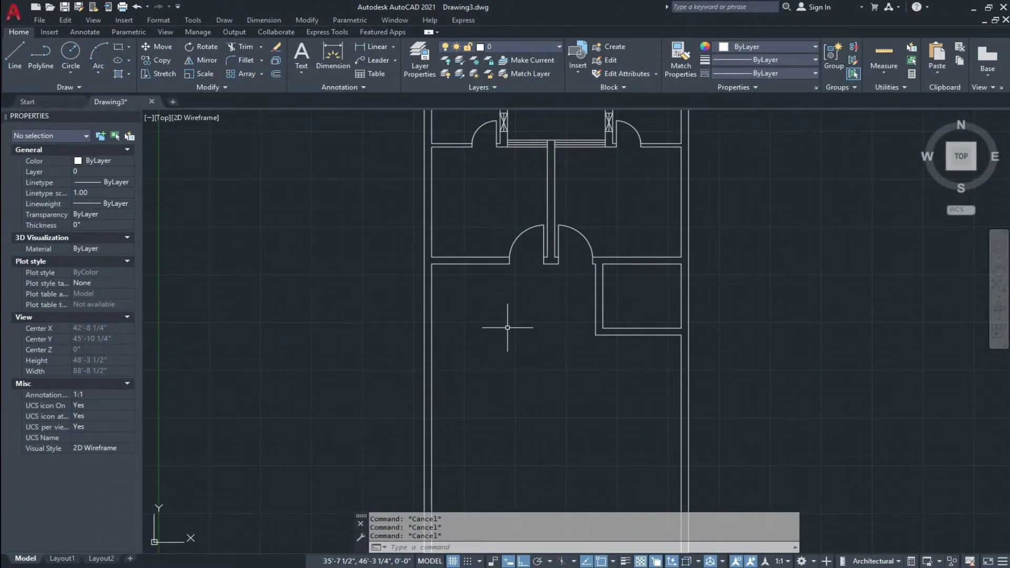
# - Undo the trims and the corner fillets of the small room's walls
pyautogui.hotkey('ctrl', 'z')
pyautogui.hotkey('ctrl', 'z')
pyautogui.hotkey('ctrl', 'z')
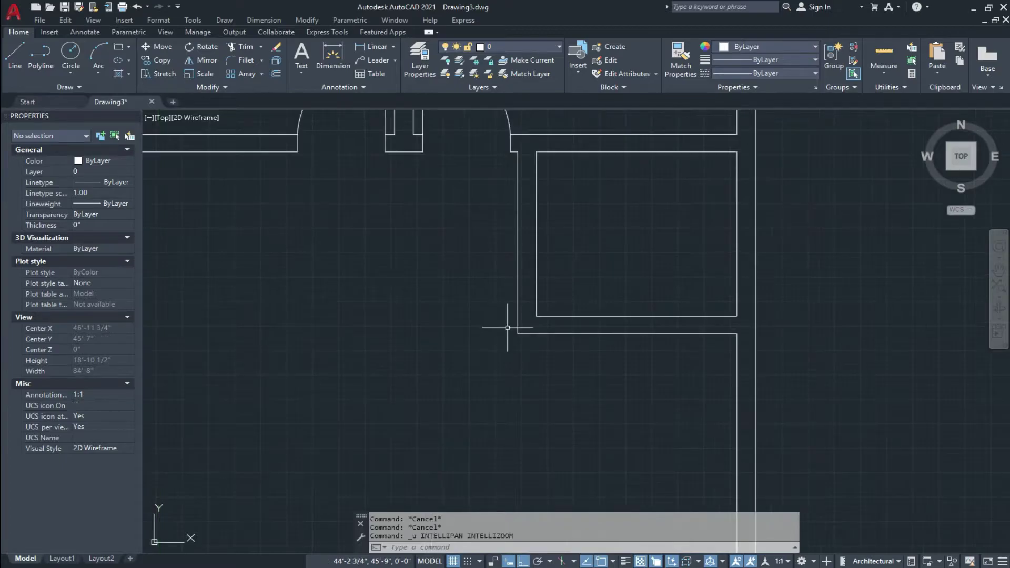
pyautogui.scroll(-2, 496, 312)
pyautogui.scroll(2, 487, 310)
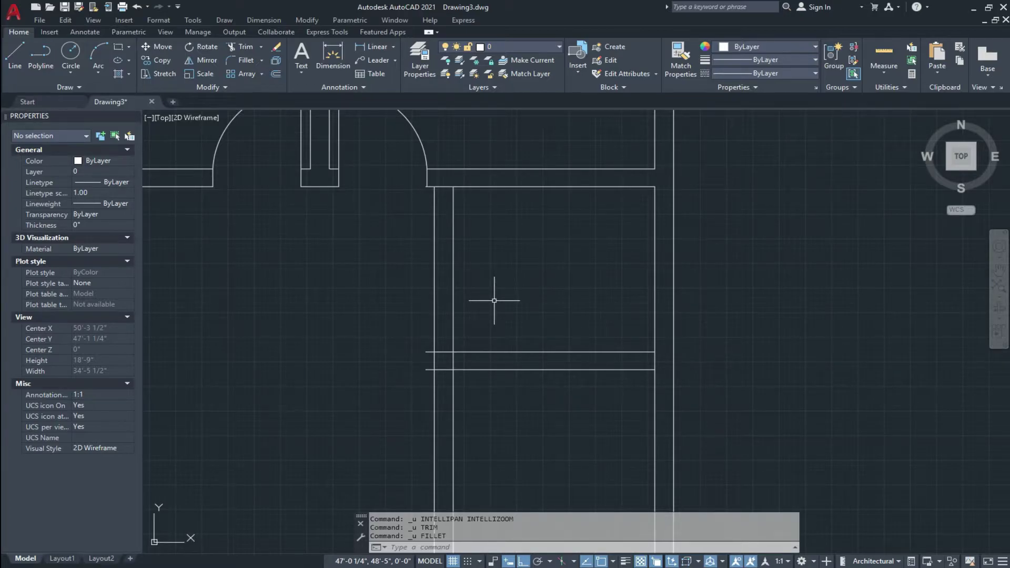
# - Offset the lower line of the partition left of the doors 14' downward
pyautogui.scroll(-2, 494, 300)
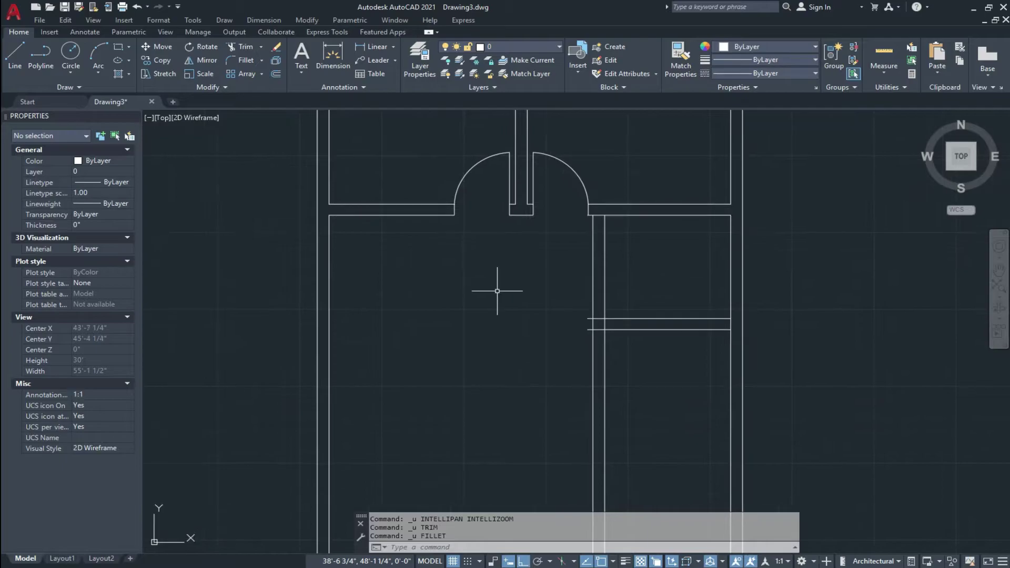
pyautogui.press('Return')
pyautogui.write("14'")
pyautogui.press('Return')
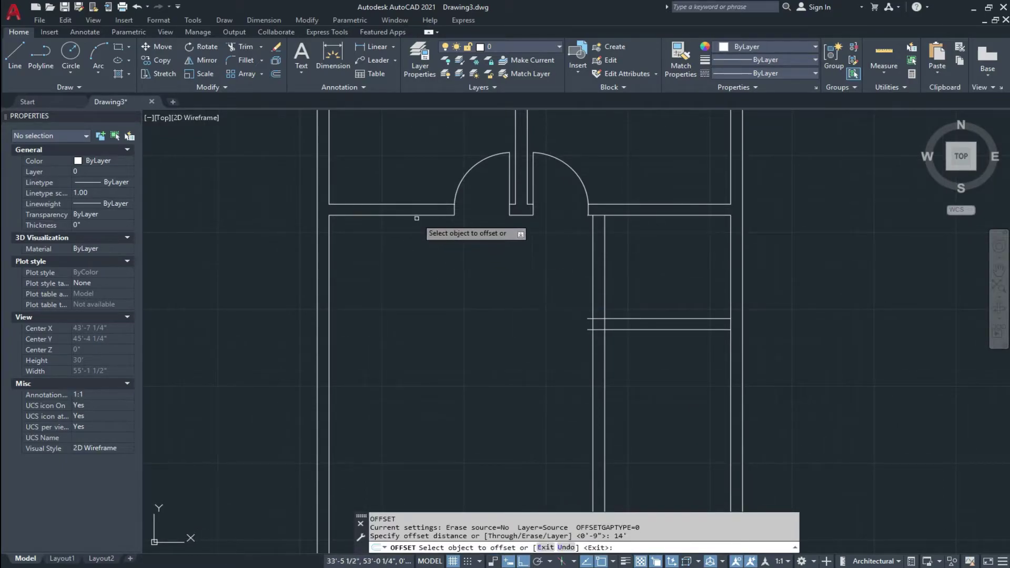
pyautogui.click(416, 216)
pyautogui.click(417, 315)
pyautogui.scroll(2, 473, 273)
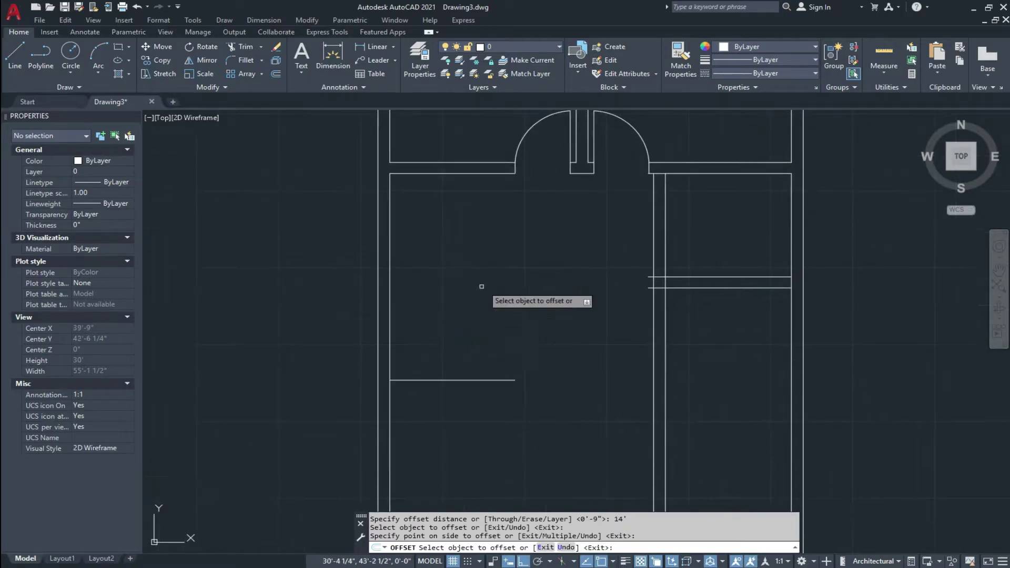
pyautogui.press('Escape')
# - Extend the new 14' offset line to the left face of the vertical wall
pyautogui.write('ex')
pyautogui.press('Return')
pyautogui.click(547, 410)
pyautogui.click(521, 446)
pyautogui.scroll(-4, 562, 373)
pyautogui.moveTo(562, 373); pyautogui.dragTo(515, 356, button='middle')
pyautogui.press('Escape')
# - Offset the extended horizontal line 9" downward to form the large room's lower wall
pyautogui.write('o')
pyautogui.press('Return')
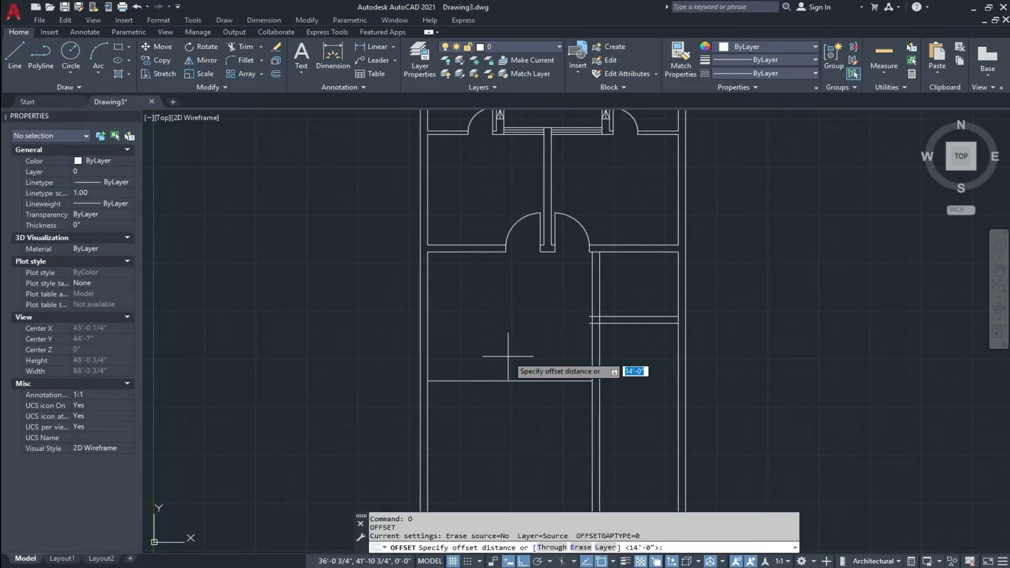
pyautogui.write('9')
pyautogui.press('Return')
pyautogui.click(525, 380)
pyautogui.click(523, 405)
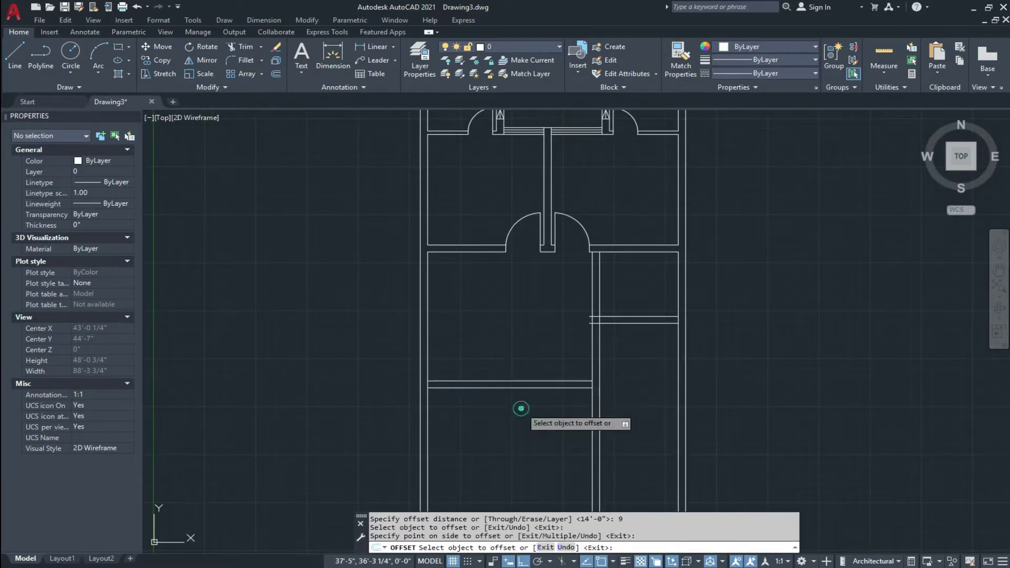
pyautogui.scroll(8, 523, 405)
pyautogui.press('Escape')
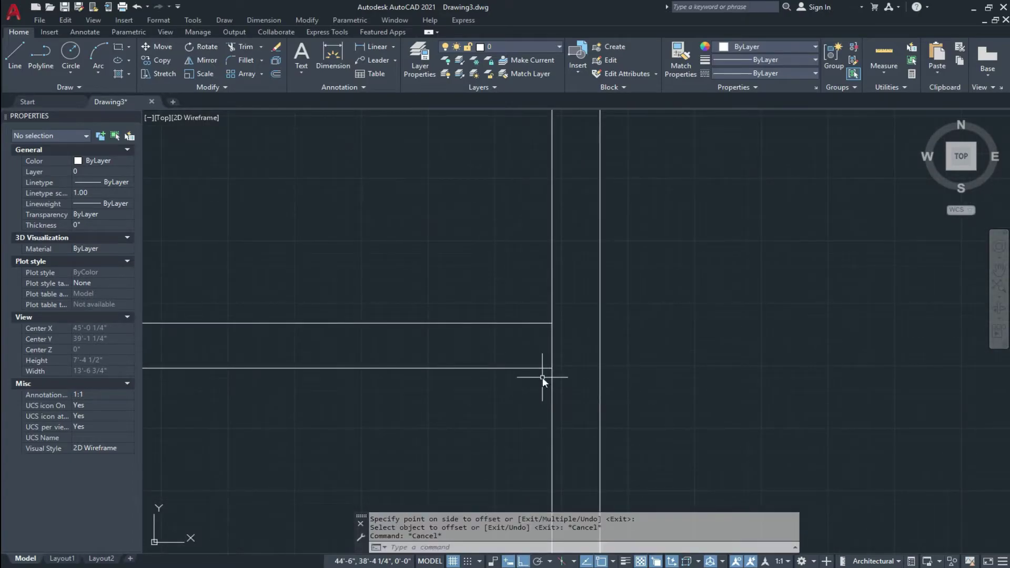
# - Fillet the large room's lower wall lines with the vertical wall's two faces to close the outer and inner corners
pyautogui.write('f')
pyautogui.press('Return')
pyautogui.write('m')
pyautogui.press('Return')
pyautogui.click(546, 369)
pyautogui.click(599, 334)
pyautogui.click(530, 323)
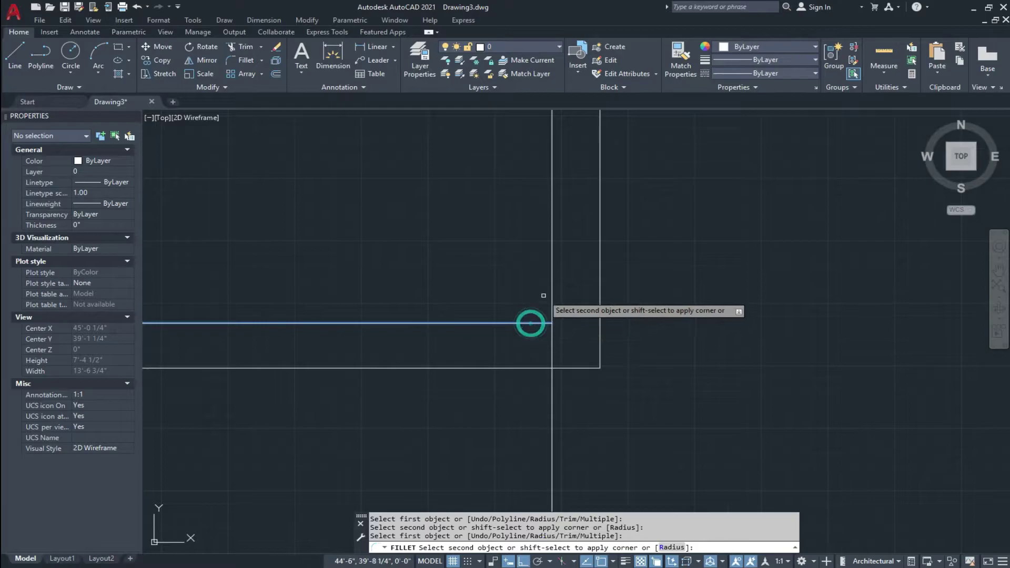
pyautogui.click(551, 282)
pyautogui.moveTo(607, 395); pyautogui.dragTo(589, 431, button='middle')
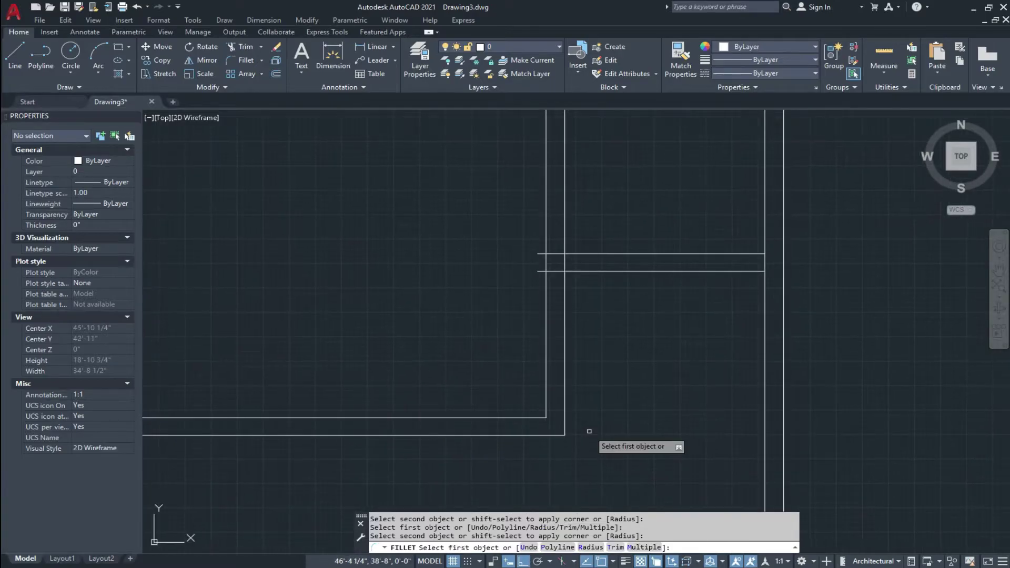
# - Trim the small room's lower wall lines where they project past the vertical wall's left face
pyautogui.scroll(-3, 605, 360)
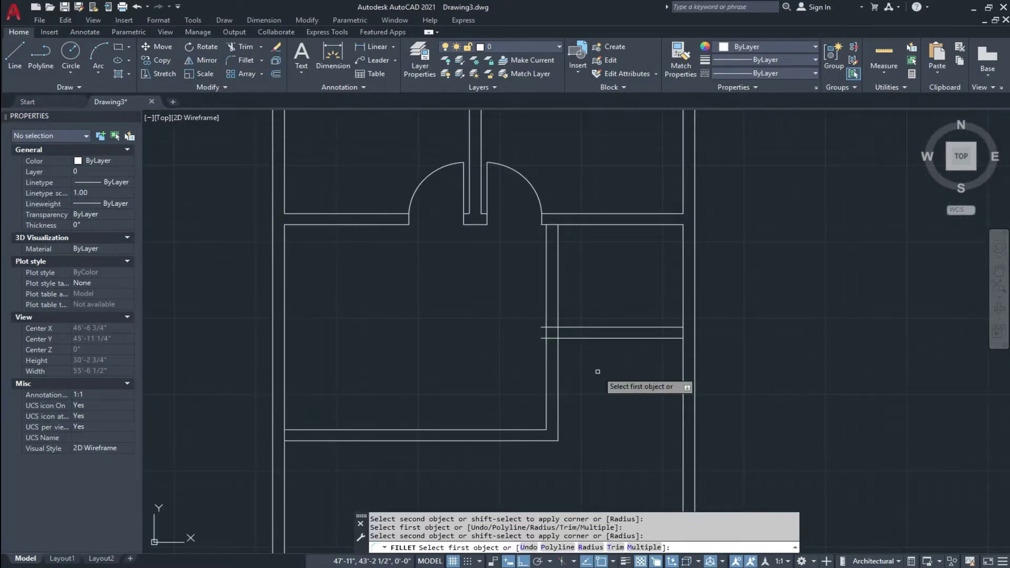
pyautogui.moveTo(598, 372); pyautogui.dragTo(583, 371, button='middle')
pyautogui.scroll(6, 583, 370)
pyautogui.press('Escape')
pyautogui.write('tr')
pyautogui.press('Return')
pyautogui.press('Return')
pyautogui.click(458, 361)
pyautogui.click(507, 331)
pyautogui.scroll(-6, 507, 331)
# - Trim the upper partition's lower line between the two faces of the vertical wall
pyautogui.scroll(15, 508, 331)
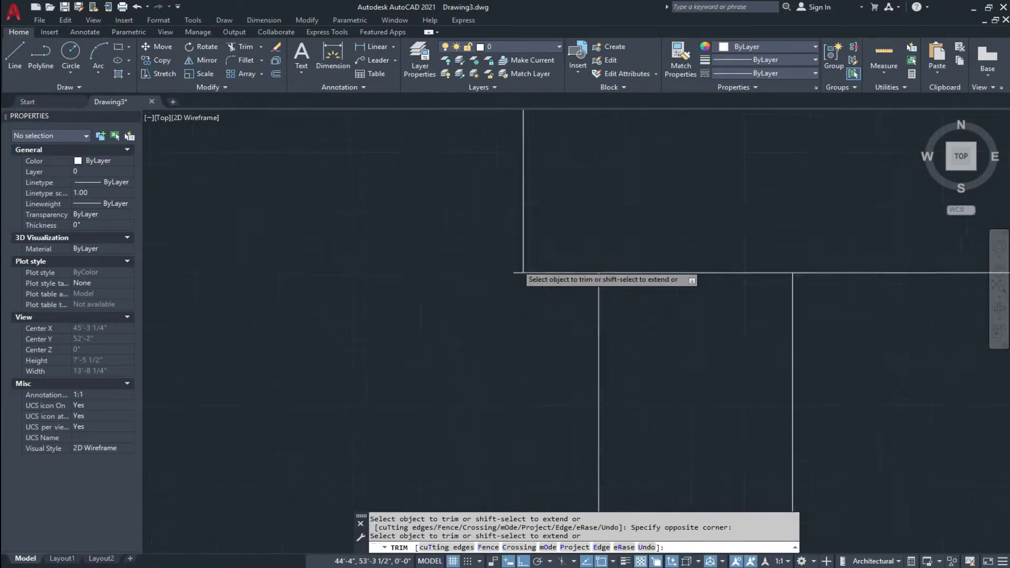
pyautogui.scroll(-8, 482, 293)
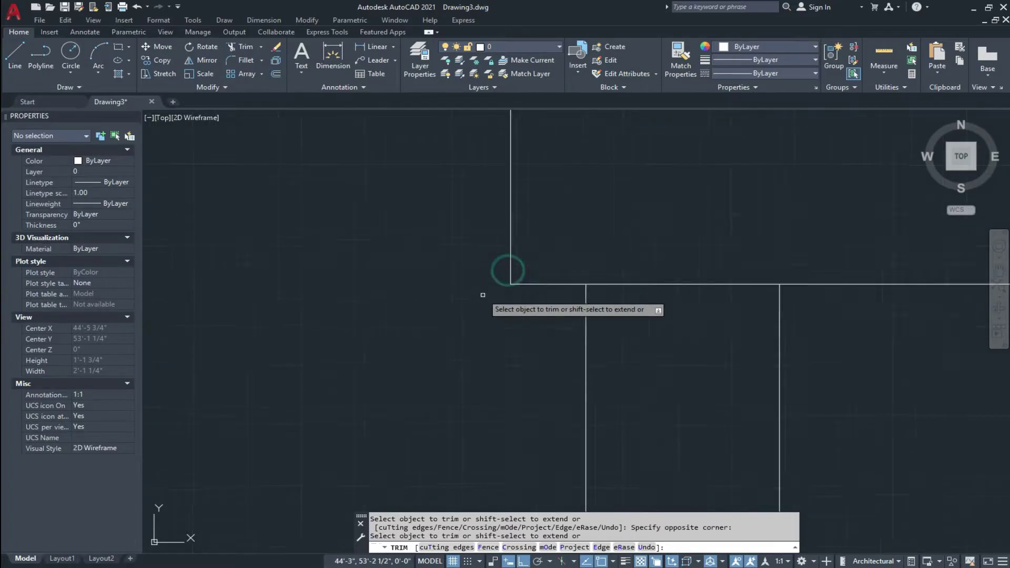
pyautogui.scroll(-1, 477, 351)
pyautogui.scroll(1, 503, 287)
pyautogui.click(503, 287)
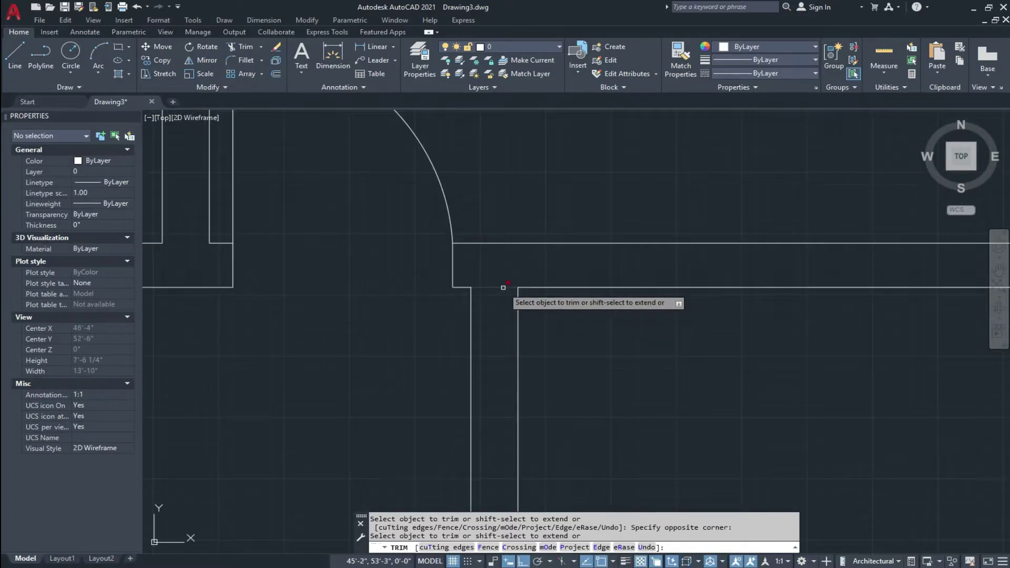
pyautogui.click(501, 287)
# - Trim the right exterior wall's inner line between the two lines of the small room's lower wall
pyautogui.scroll(-5, 486, 237)
pyautogui.scroll(5, 616, 376)
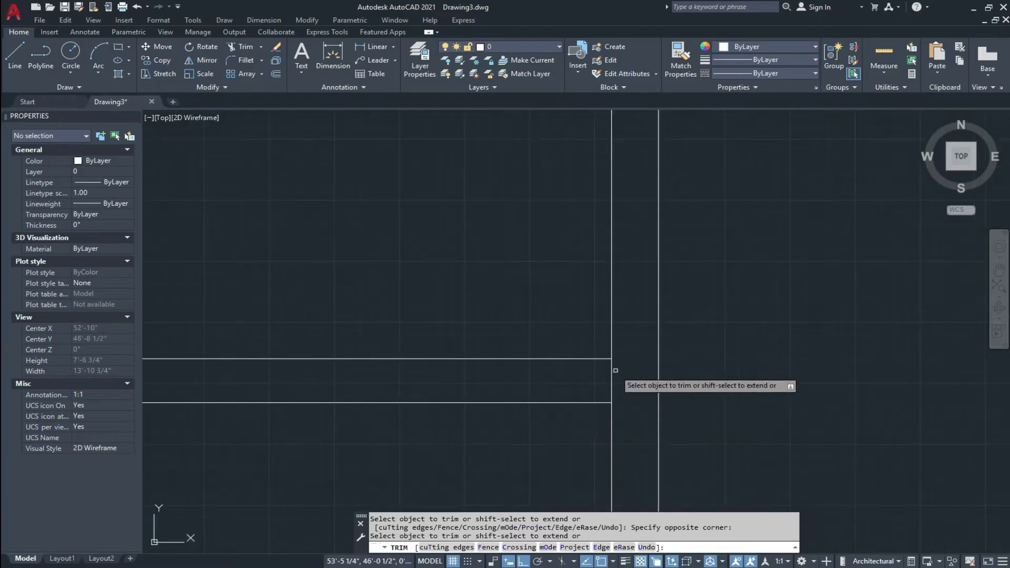
pyautogui.scroll(-5, 578, 391)
pyautogui.scroll(3, 560, 353)
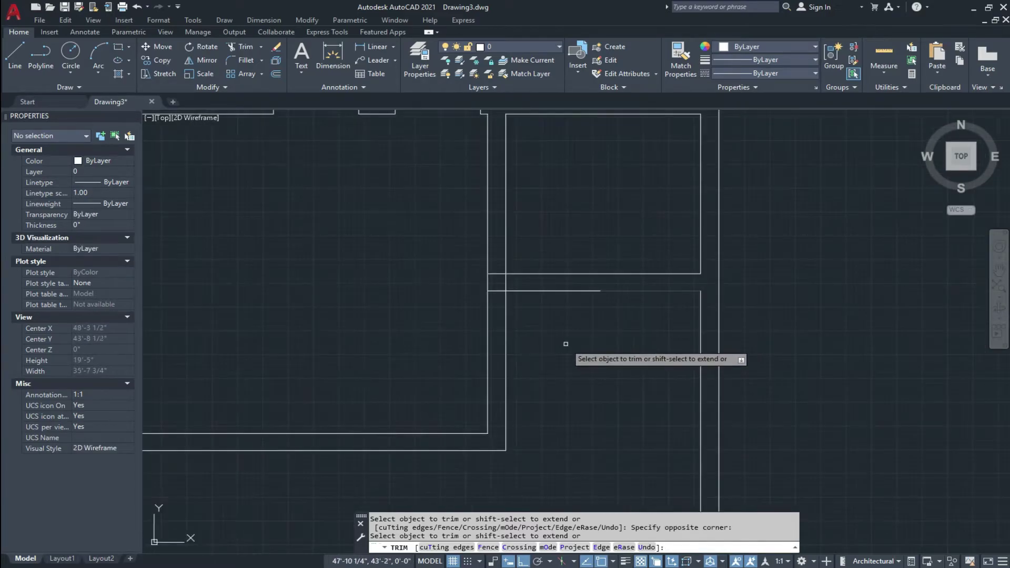
pyautogui.press('Escape')
pyautogui.scroll(-2, 581, 361)
pyautogui.moveTo(585, 377); pyautogui.dragTo(589, 344, button='middle')
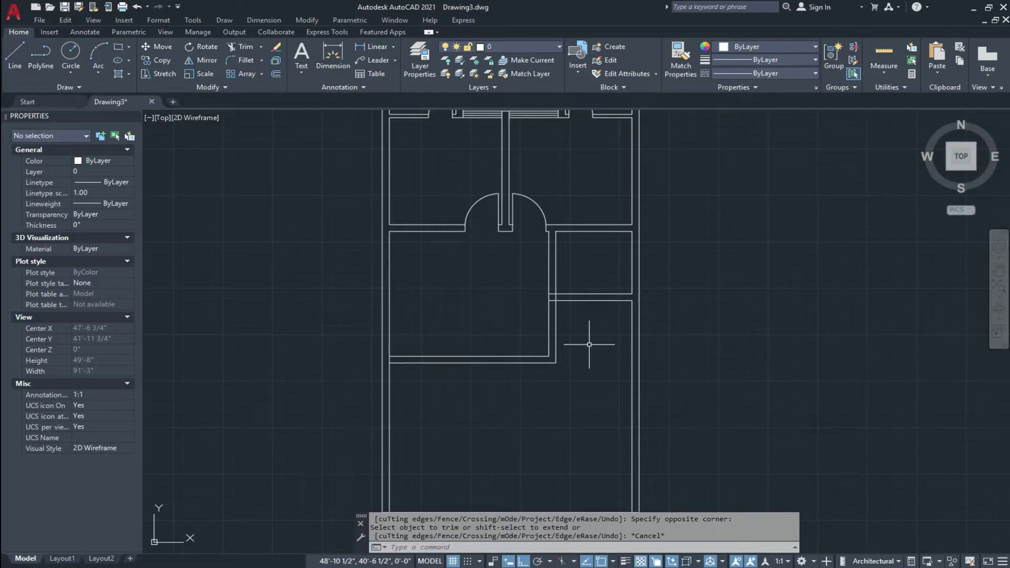
pyautogui.press('Escape')
pyautogui.press('Escape')
pyautogui.press('Escape')
# - Chamfer the large room's inner lower corner with both distances at 6'-8", using its lower wall and vertical wall inner lines
pyautogui.scroll(4, 553, 326)
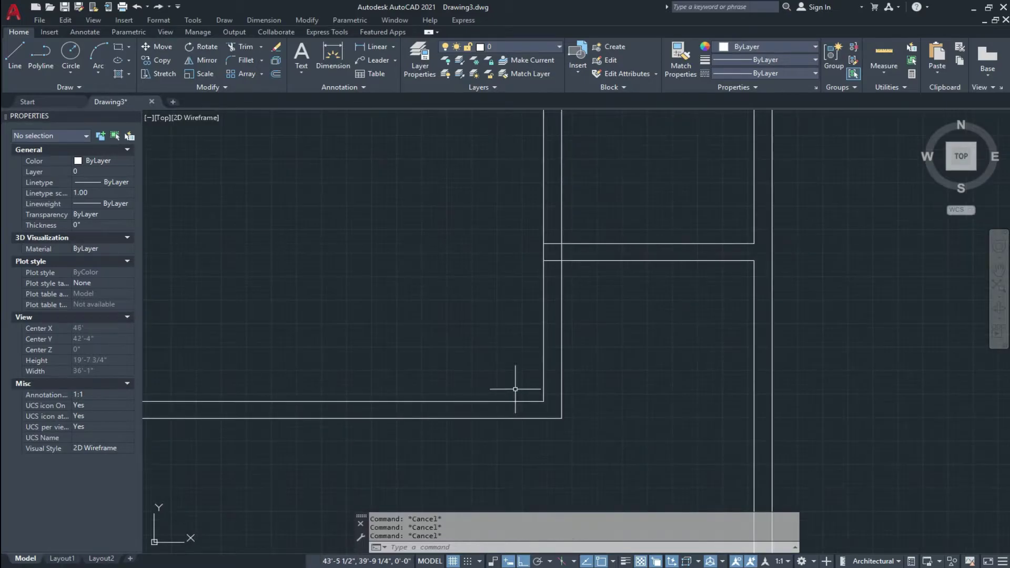
pyautogui.scroll(-4, 587, 369)
pyautogui.moveTo(585, 360); pyautogui.dragTo(577, 399, button='middle')
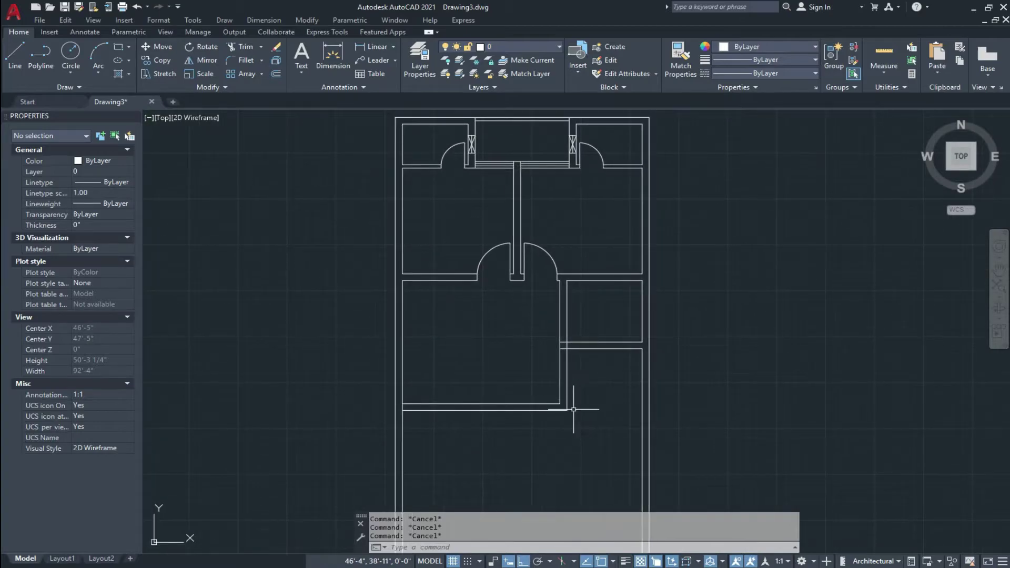
pyautogui.scroll(4, 573, 410)
pyautogui.moveTo(473, 361)
pyautogui.mouseDown(button='middle')
pyautogui.moveTo(489, 336)
pyautogui.moveTo(500, 345)
pyautogui.moveTo(477, 359)
pyautogui.moveTo(517, 359)
pyautogui.mouseUp(button='middle')
pyautogui.write('CHA')
pyautogui.press('Return')
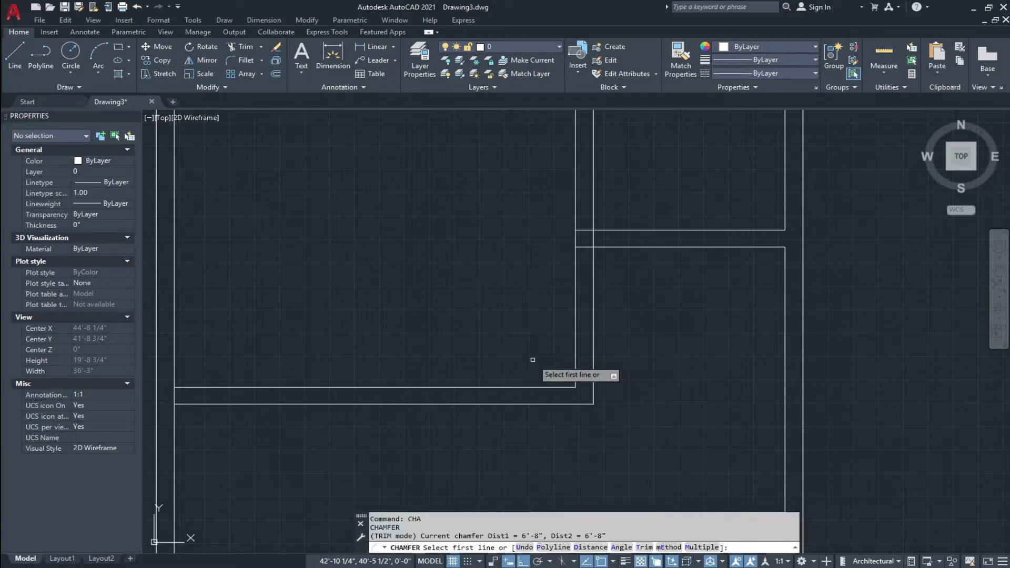
pyautogui.write('d')
pyautogui.press('Return')
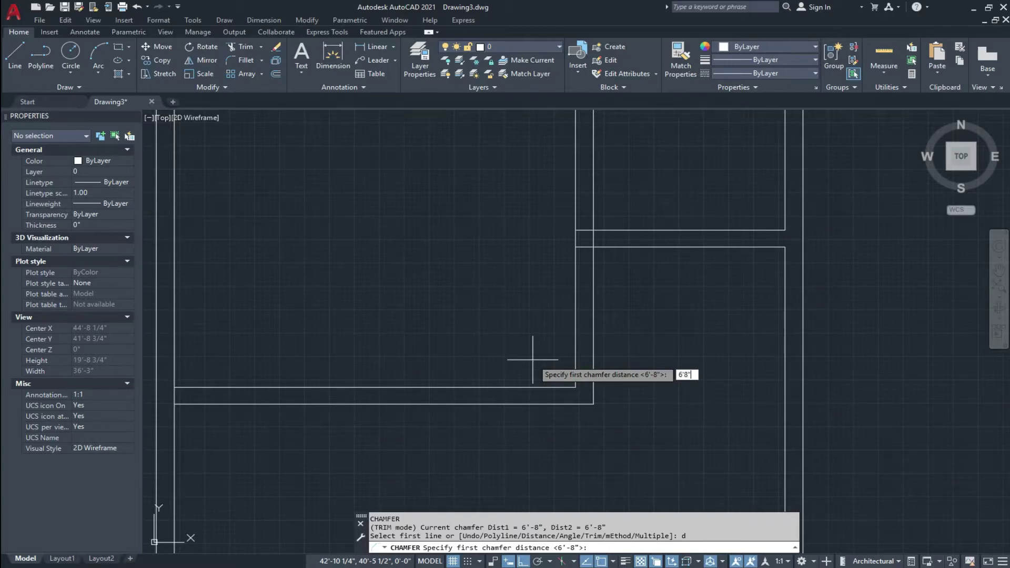
pyautogui.write("6'8")
pyautogui.press('Return')
pyautogui.press('Return')
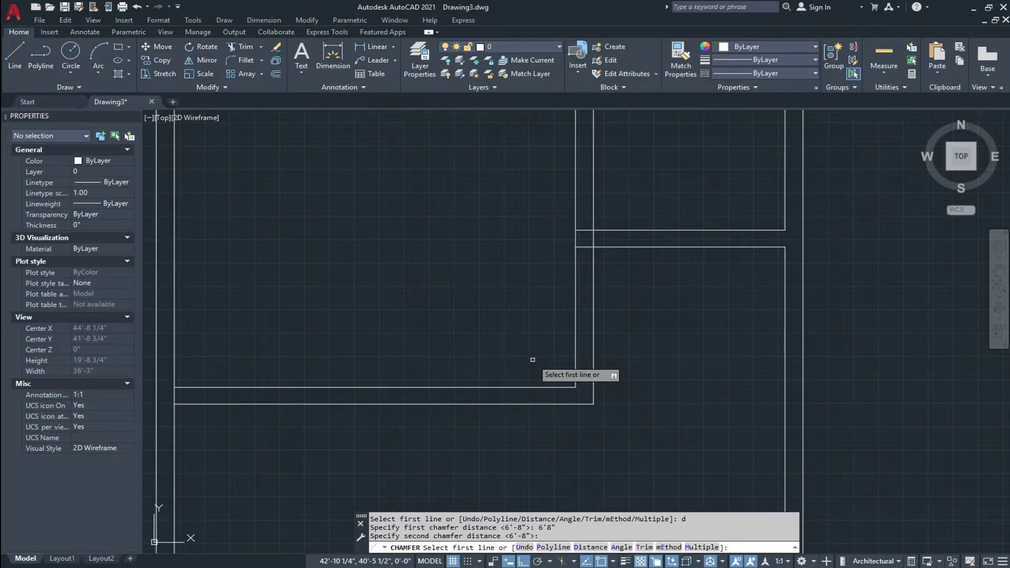
pyautogui.click(533, 385)
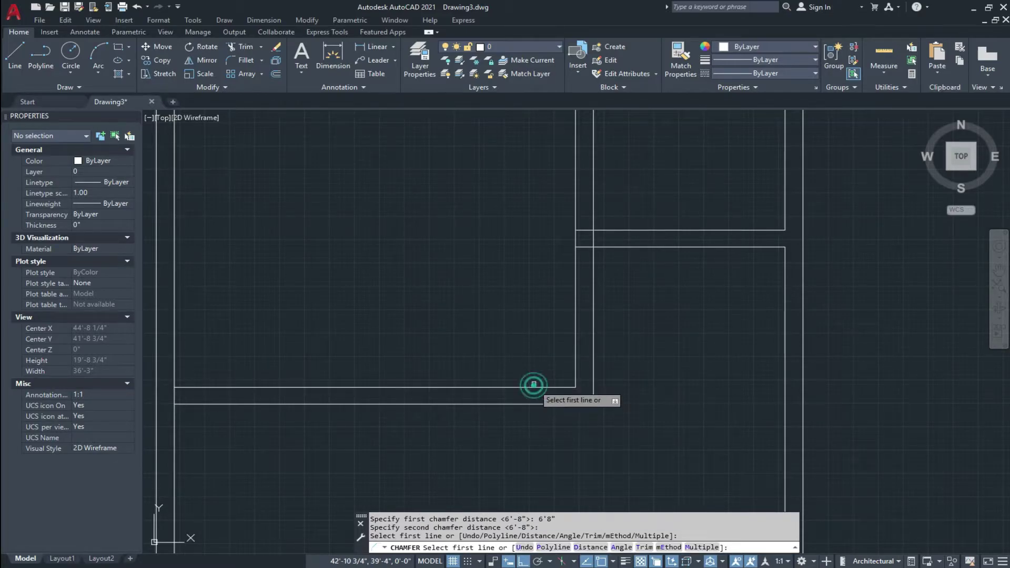
pyautogui.click(573, 337)
pyautogui.click(522, 387)
pyautogui.moveTo(518, 352); pyautogui.dragTo(520, 367, button='middle')
pyautogui.press('Escape')
pyautogui.press('Escape')
# - Offset the diagonal chamfer line 9" toward the outside of the large room
pyautogui.write('o')
pyautogui.press('Return')
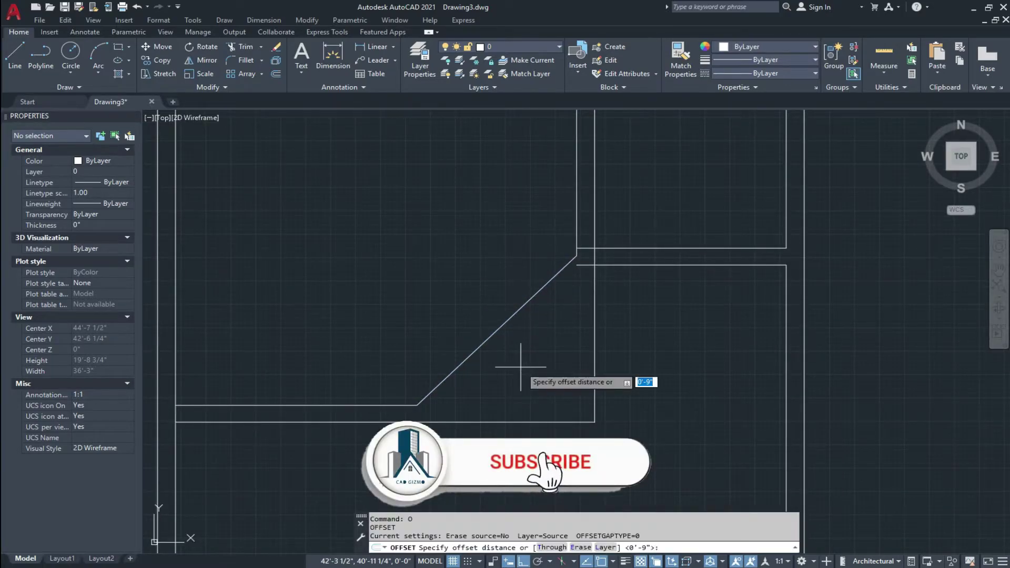
pyautogui.write('9')
pyautogui.press('Return')
pyautogui.click(498, 329)
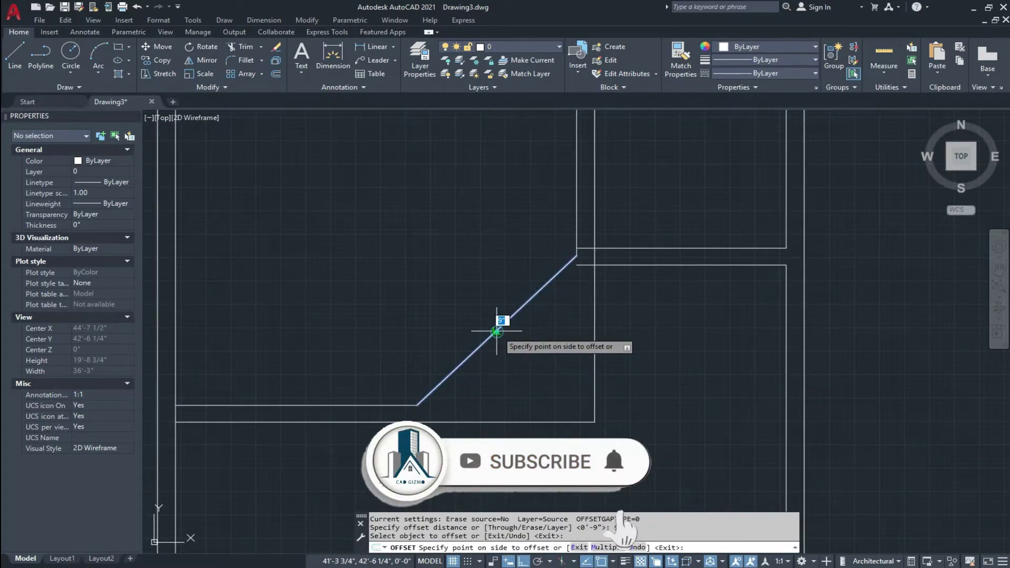
pyautogui.click(515, 348)
pyautogui.moveTo(516, 348); pyautogui.dragTo(542, 392, button='middle')
pyautogui.press('Escape')
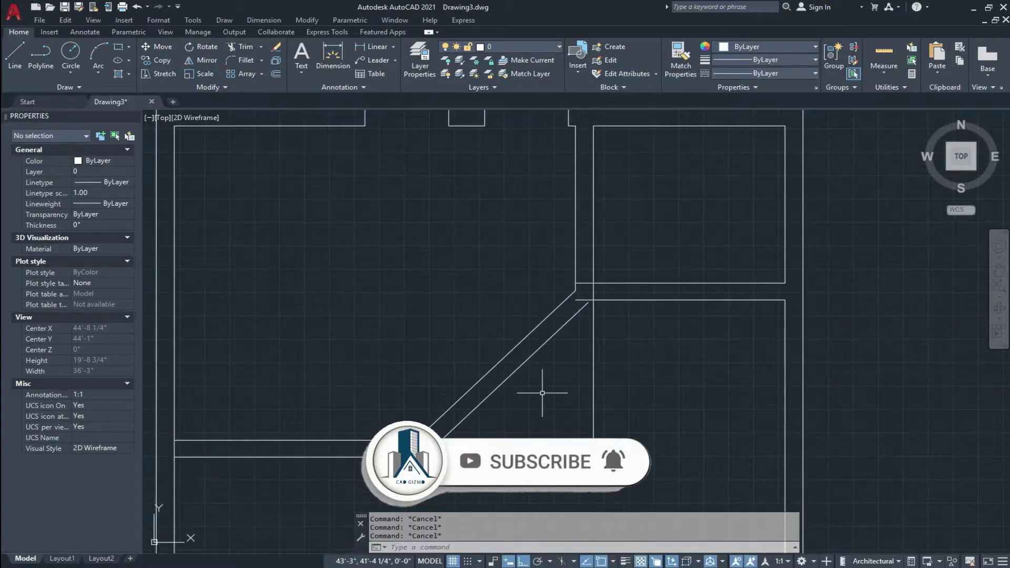
# - Fillet the offset diagonal line with the vertical wall's outer face and with the large room's outer lower wall line
pyautogui.write('f')
pyautogui.press('Return')
pyautogui.click(580, 310)
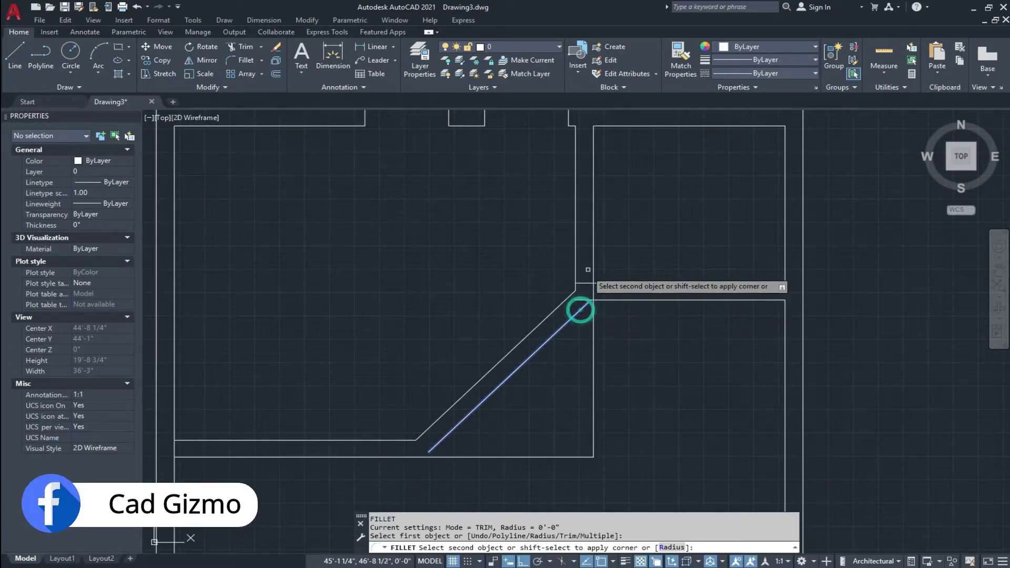
pyautogui.click(593, 252)
pyautogui.press('Return')
pyautogui.click(414, 457)
pyautogui.click(441, 438)
# - Fillet the outer diagonal line with the lower line of the small room's lower wall
pyautogui.scroll(6, 552, 383)
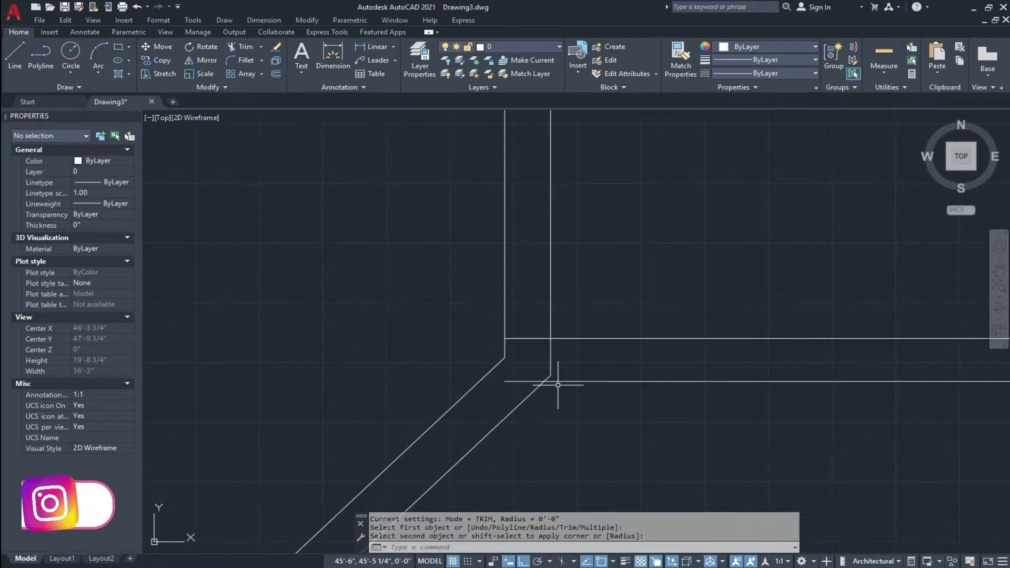
pyautogui.write('f')
pyautogui.press('Return')
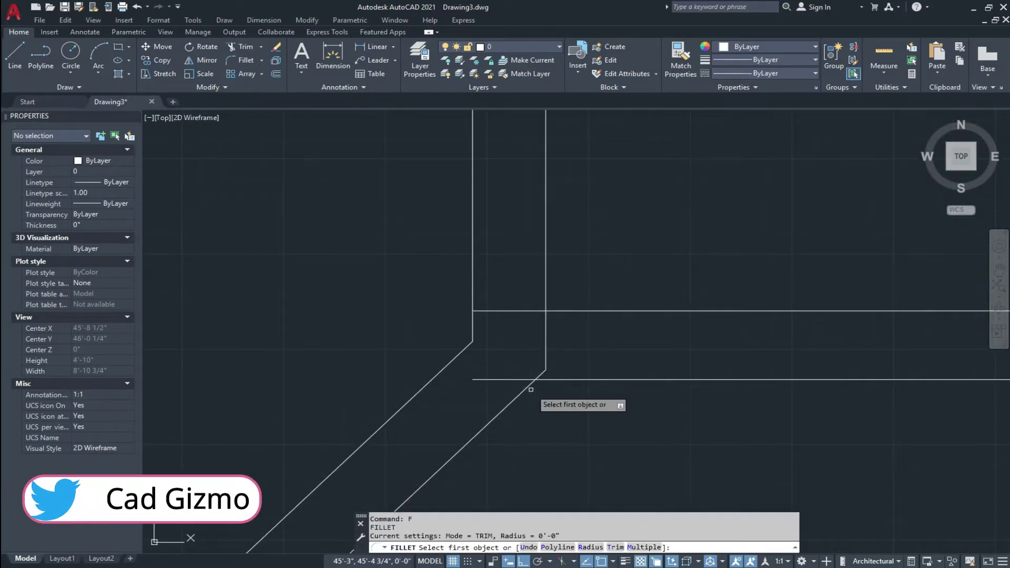
pyautogui.click(527, 388)
pyautogui.click(561, 379)
pyautogui.press('Escape')
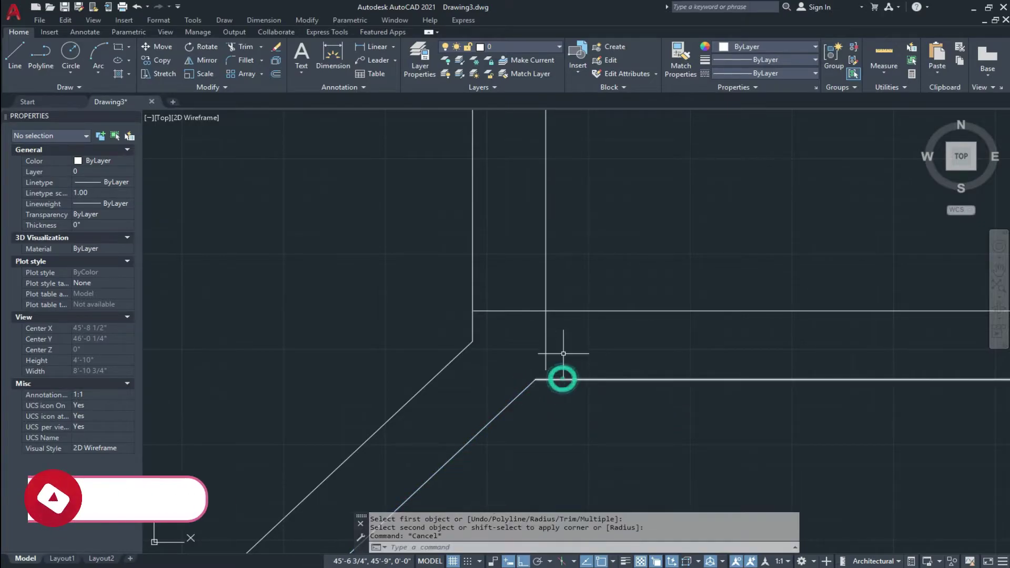
# - Shorten the vertical wall's outer face line so it ends on the upper line of the small room's lower wall
pyautogui.click(561, 337)
pyautogui.click(532, 348)
pyautogui.click(546, 369)
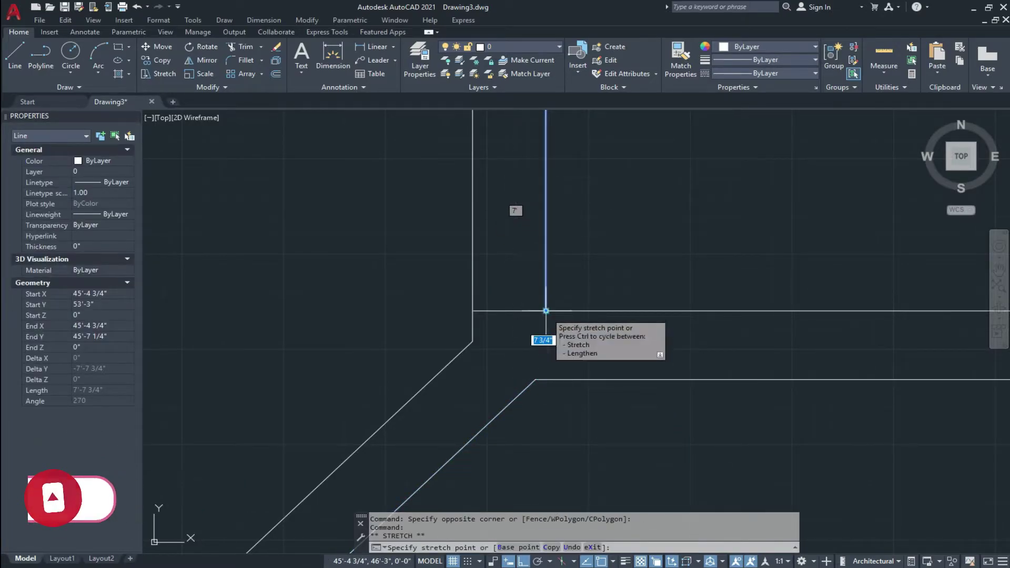
pyautogui.click(545, 311)
pyautogui.press('Escape')
pyautogui.scroll(-5, 554, 365)
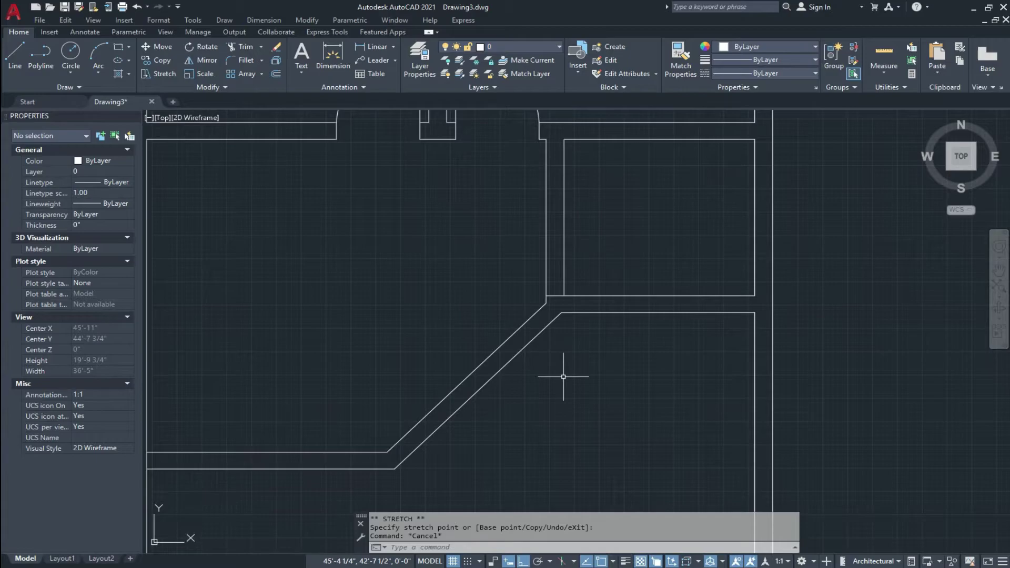
# - Draw a line across the diagonal wall from the midpoint of its inner line, perpendicular to its outer line
pyautogui.moveTo(557, 379); pyautogui.dragTo(587, 335, button='middle')
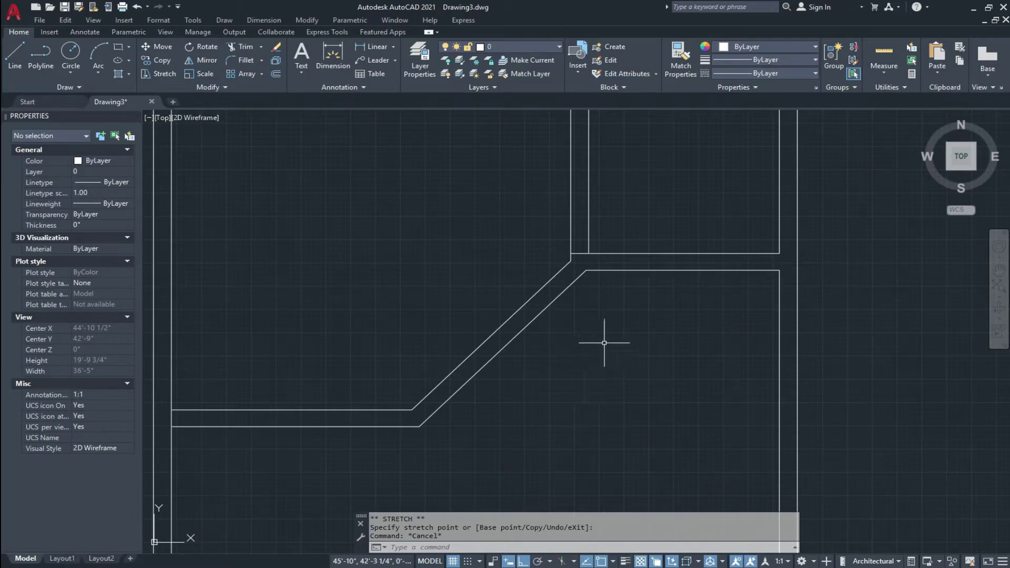
pyautogui.moveTo(570, 350); pyautogui.dragTo(581, 376, button='middle')
pyautogui.scroll(2, 570, 361)
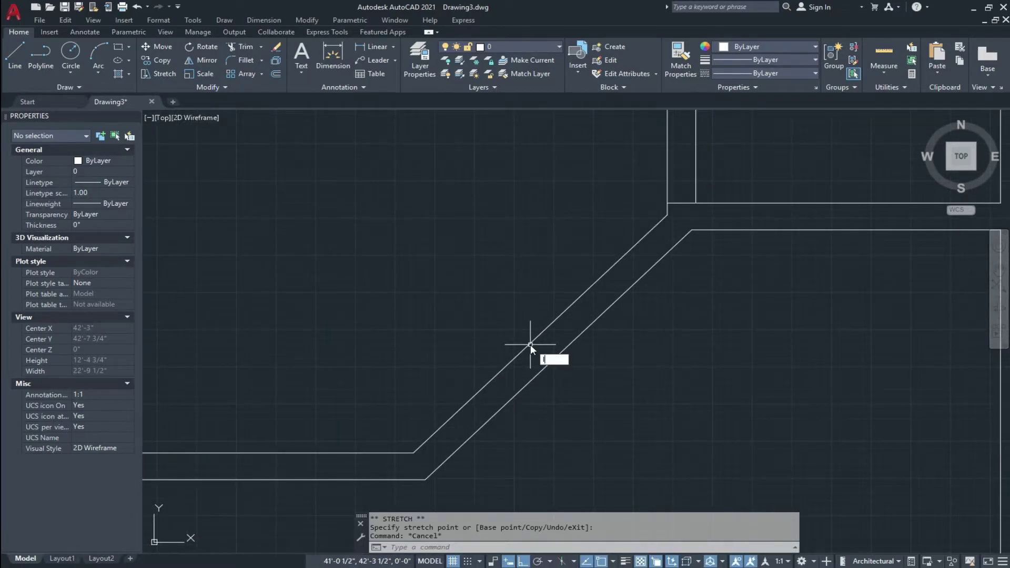
pyautogui.write('l')
pyautogui.press('Return')
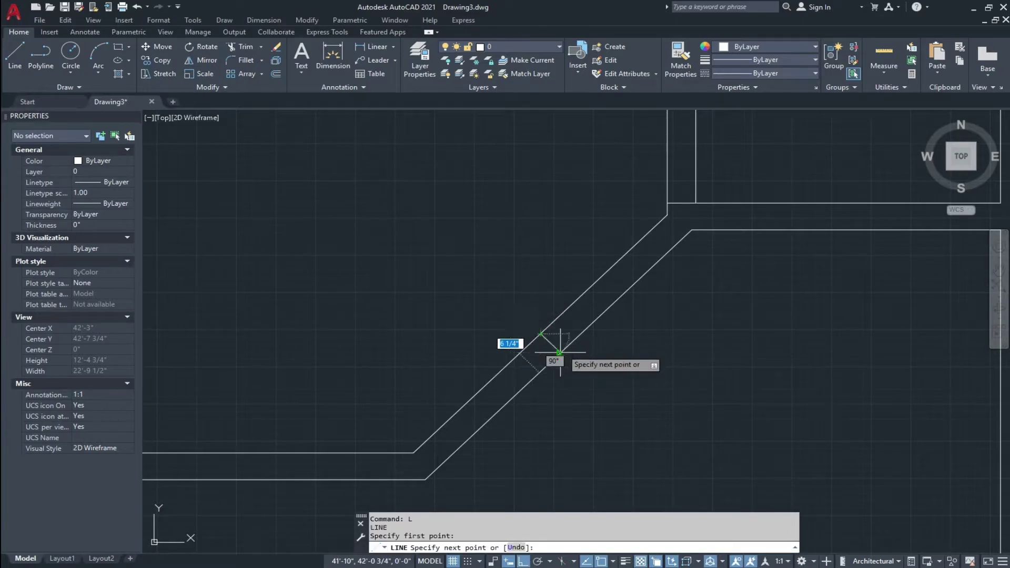
pyautogui.scroll(6, 561, 350)
pyautogui.click(561, 349)
pyautogui.press('Escape')
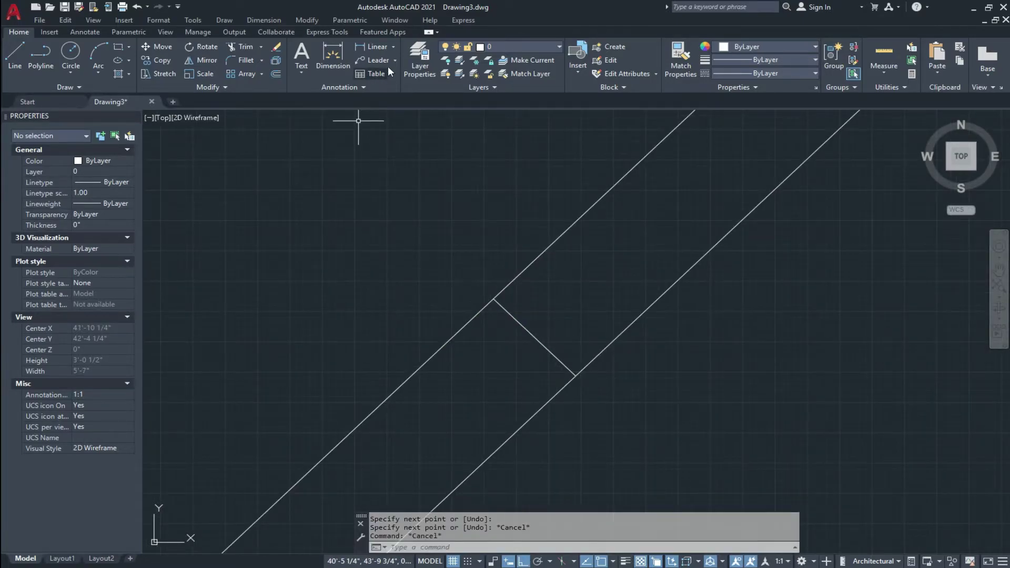
# - Check the angle between the cross line and the diagonal wall's outer line with an angular dimension, without placing it
pyautogui.click(392, 46)
pyautogui.click(387, 109)
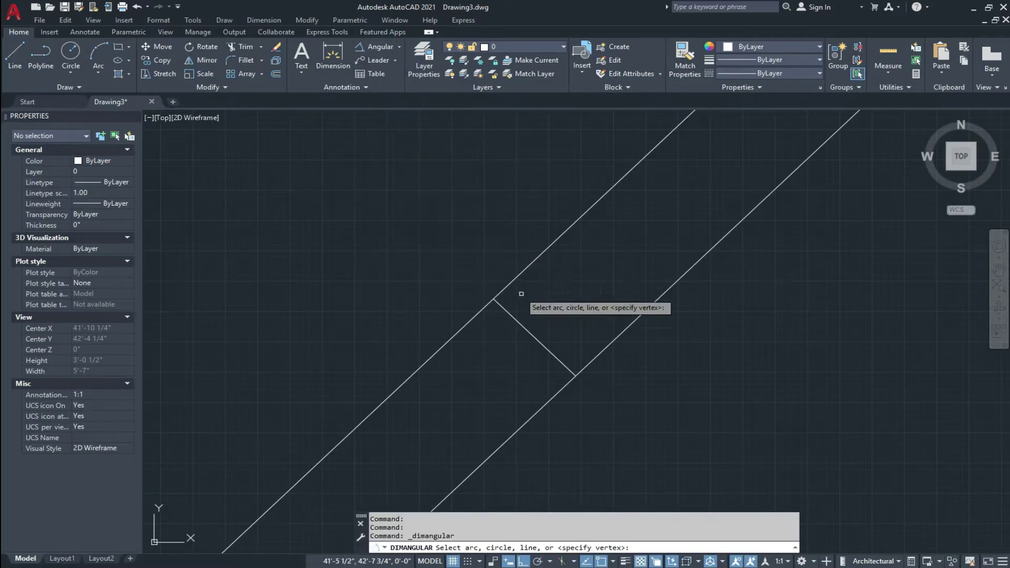
pyautogui.click(543, 346)
pyautogui.click(597, 353)
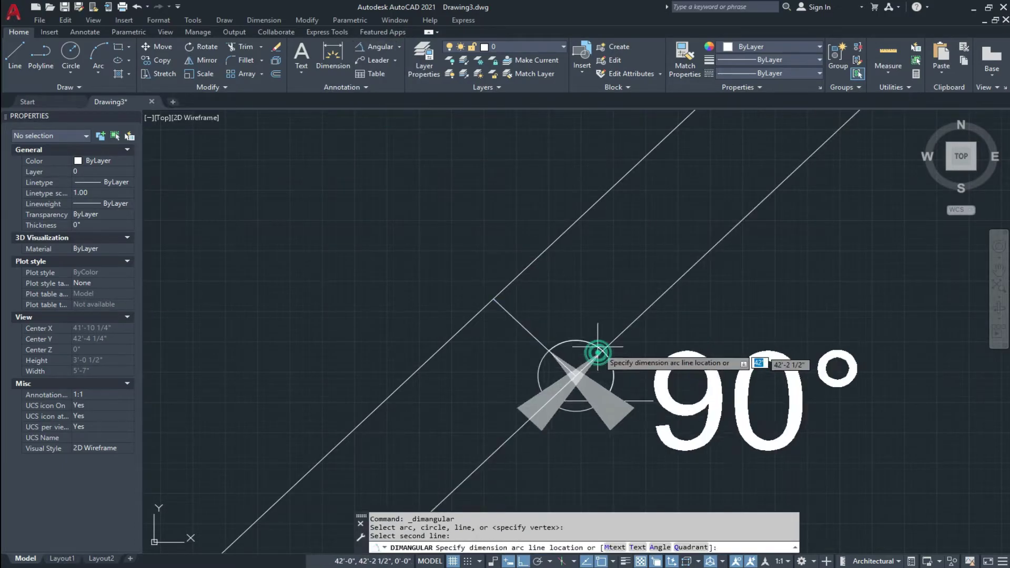
pyautogui.scroll(-2, 579, 234)
pyautogui.press('Escape')
pyautogui.scroll(-2, 569, 274)
pyautogui.press('Escape')
# - Offset the cross line in the diagonal wall 2' to each side to mark the door opening
pyautogui.write('o')
pyautogui.press('Return')
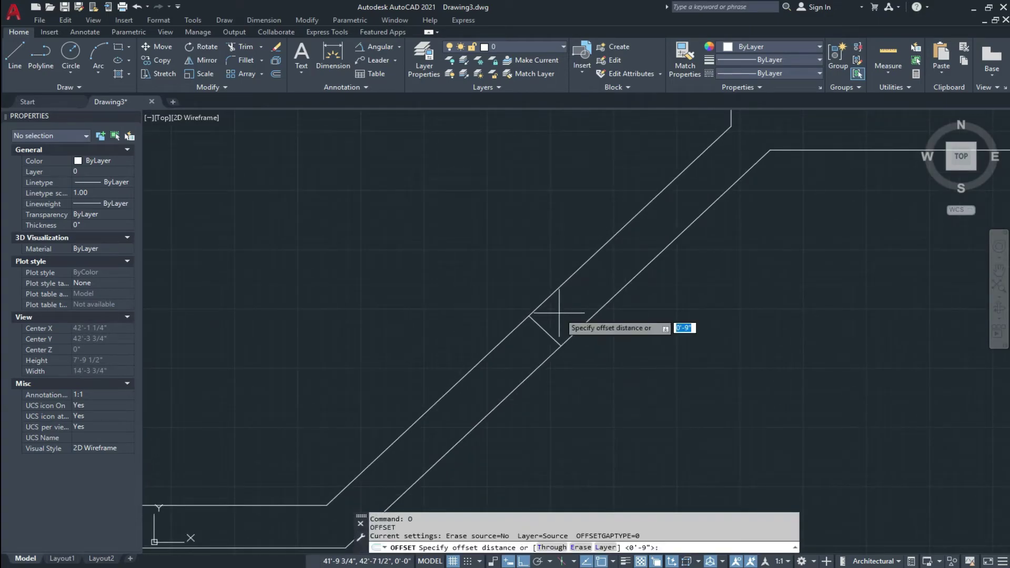
pyautogui.write("2'")
pyautogui.press('Return')
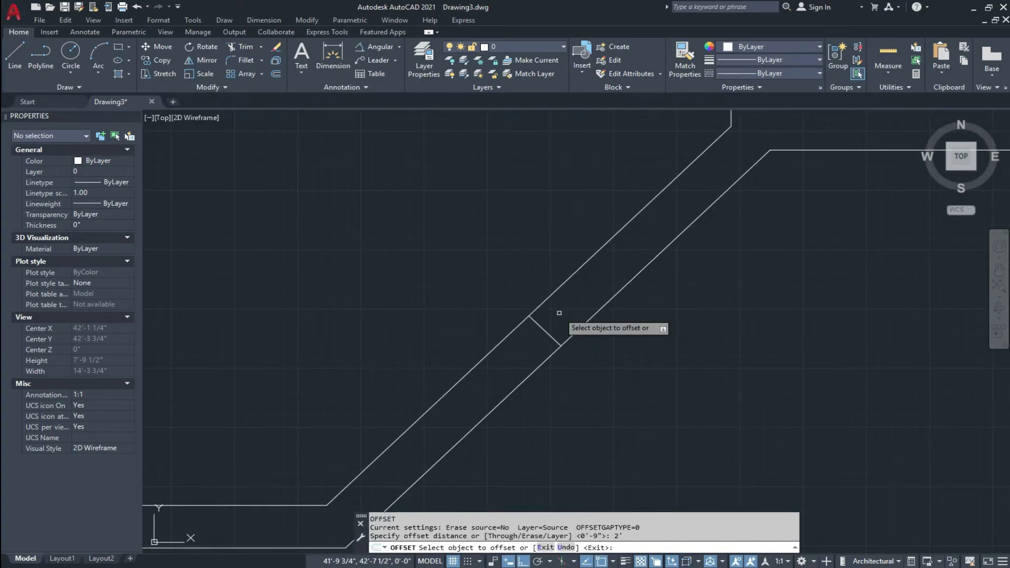
pyautogui.click(544, 330)
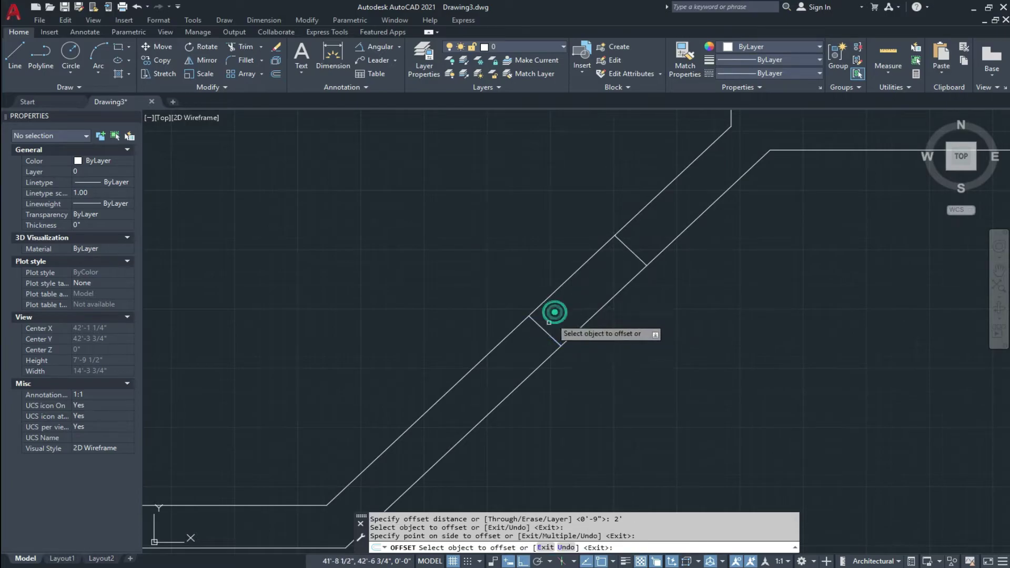
pyautogui.click(542, 329)
pyautogui.click(514, 342)
pyautogui.scroll(-2, 525, 344)
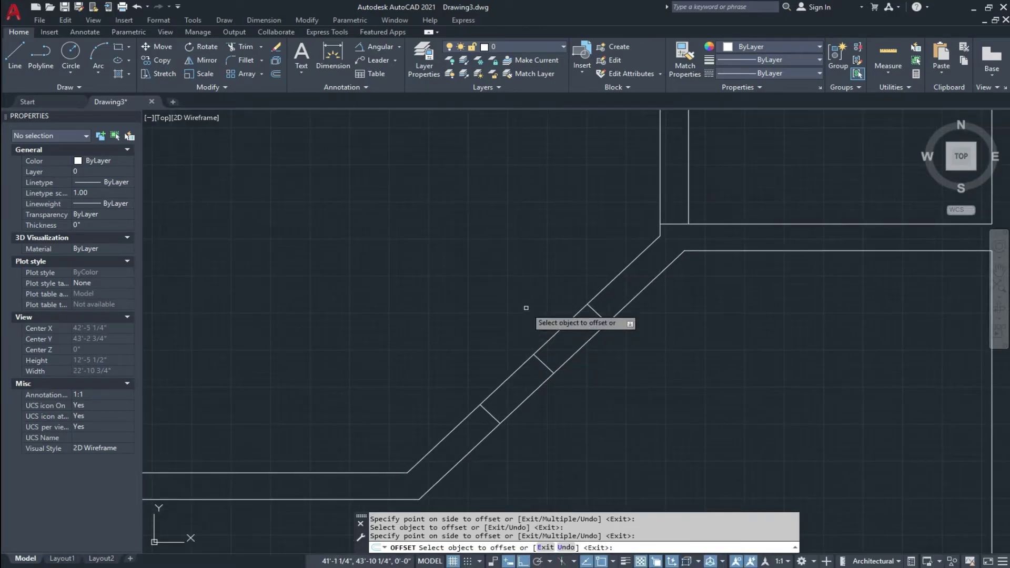
pyautogui.press('Escape')
pyautogui.press('Escape')
pyautogui.press('Escape')
# - With ortho off, draw a 2'9" line from the upper cross line's outer end, along it and into the large room
pyautogui.moveTo(516, 302); pyautogui.dragTo(525, 321, button='middle')
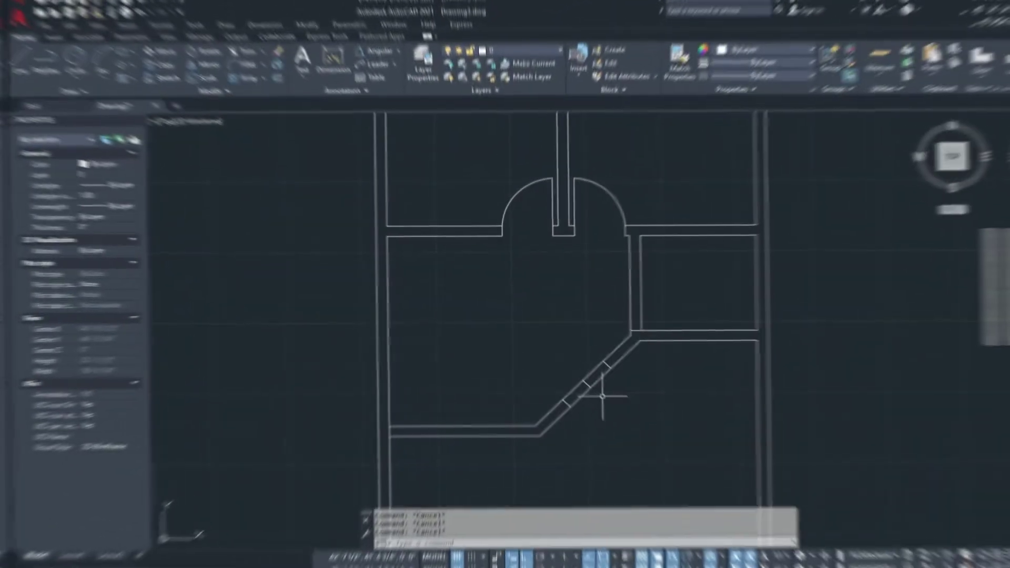
pyautogui.scroll(5, 602, 397)
pyautogui.scroll(4, 609, 372)
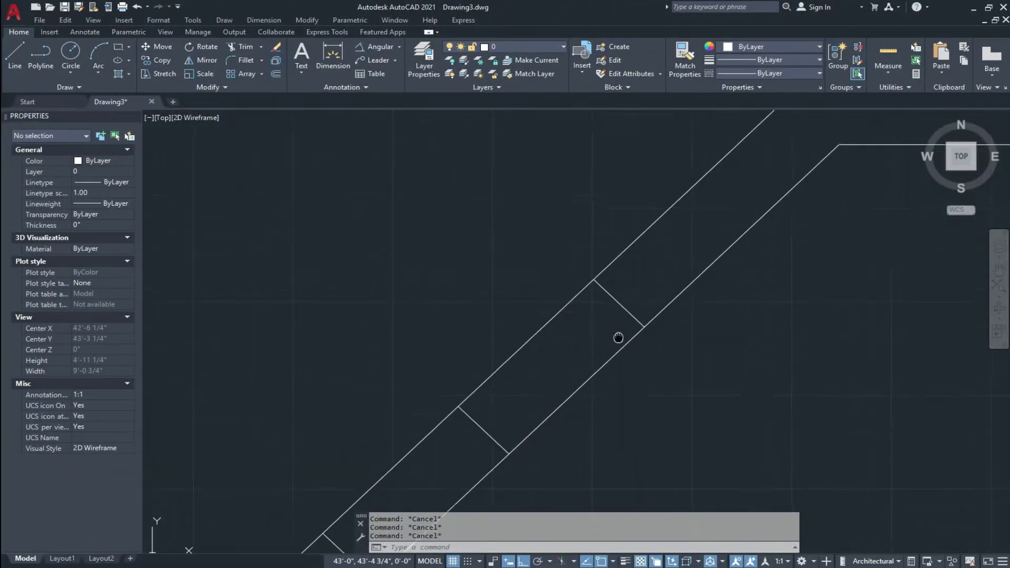
pyautogui.write('l')
pyautogui.press('Return')
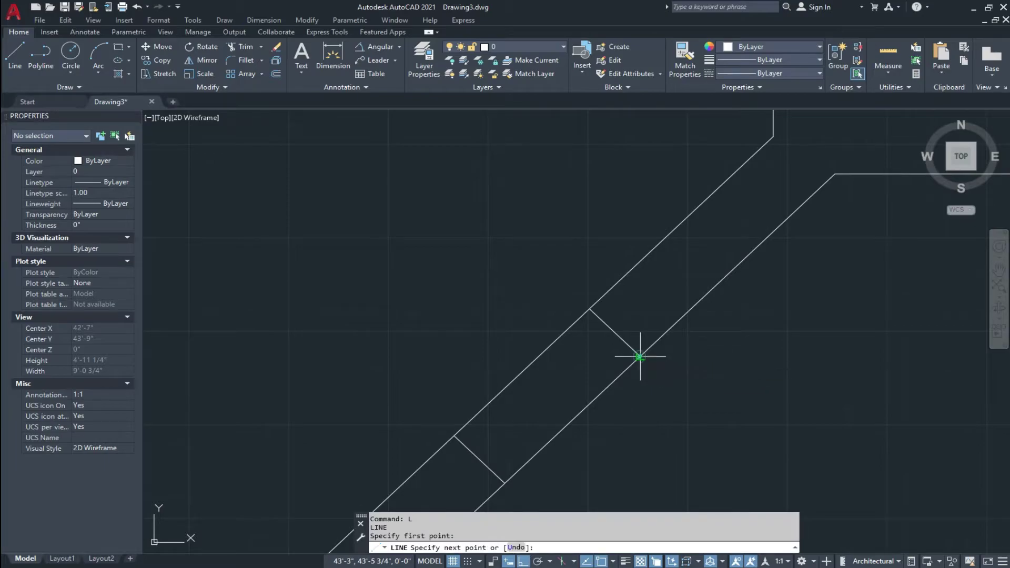
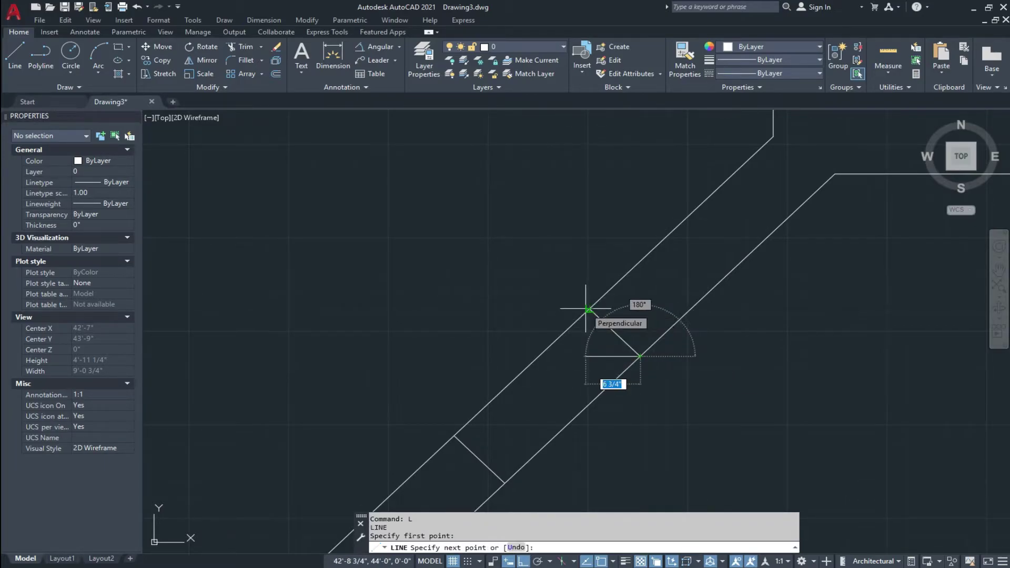
pyautogui.press('F8')
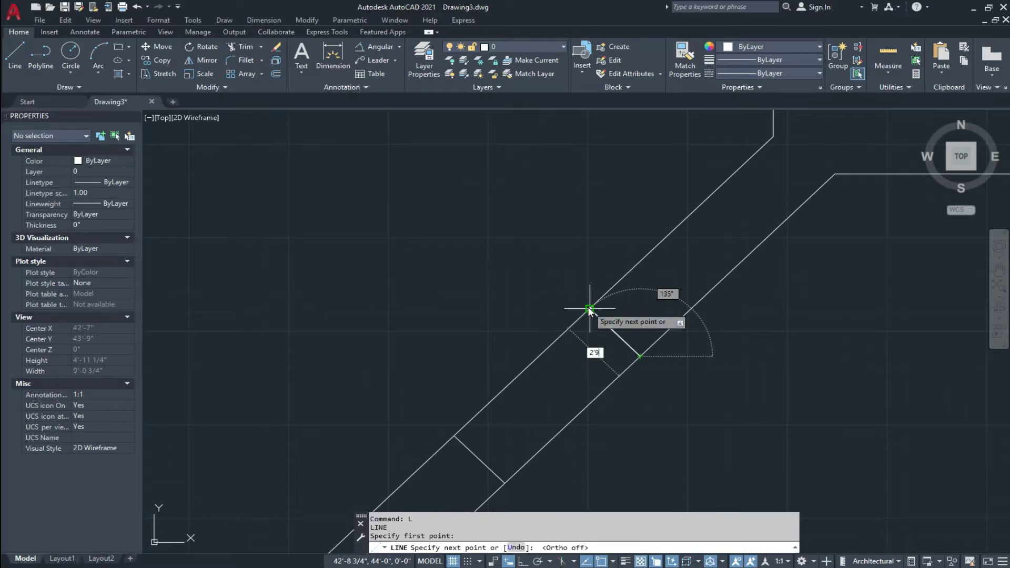
pyautogui.press('Return')
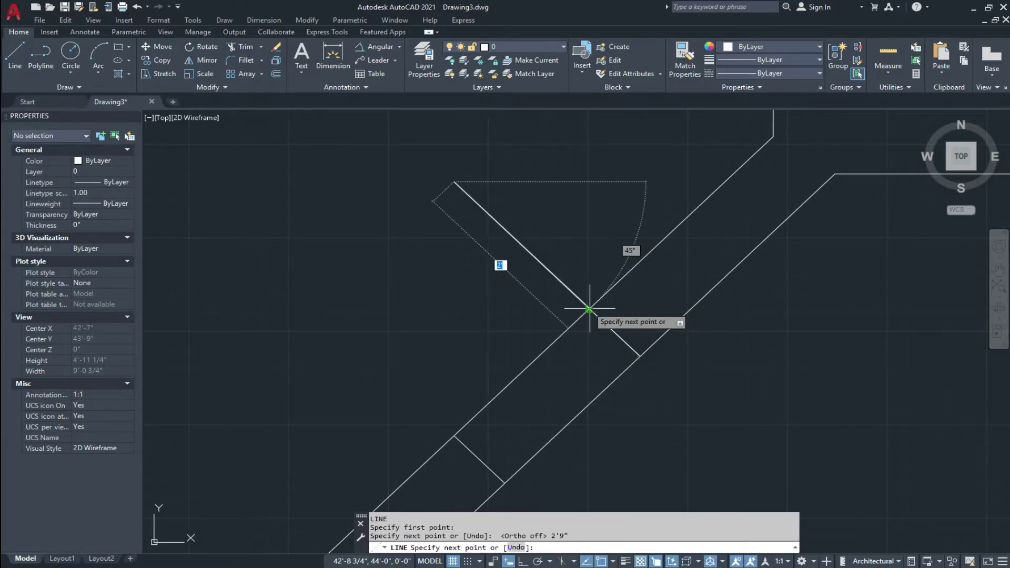
pyautogui.press('Escape')
pyautogui.press('Escape')
# - Copy the 2'9" line from its outer wall endpoint to the lower cross line's outer endpoint
pyautogui.scroll(-5, 590, 301)
pyautogui.moveTo(541, 304); pyautogui.dragTo(549, 253, button='middle')
pyautogui.click(572, 232)
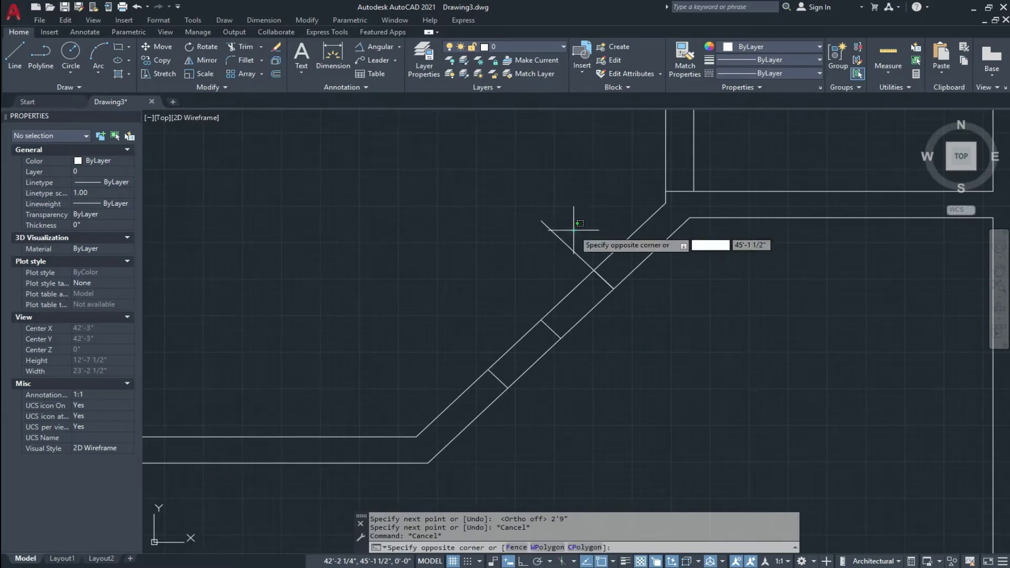
pyautogui.click(544, 258)
pyautogui.write('co')
pyautogui.press('Return')
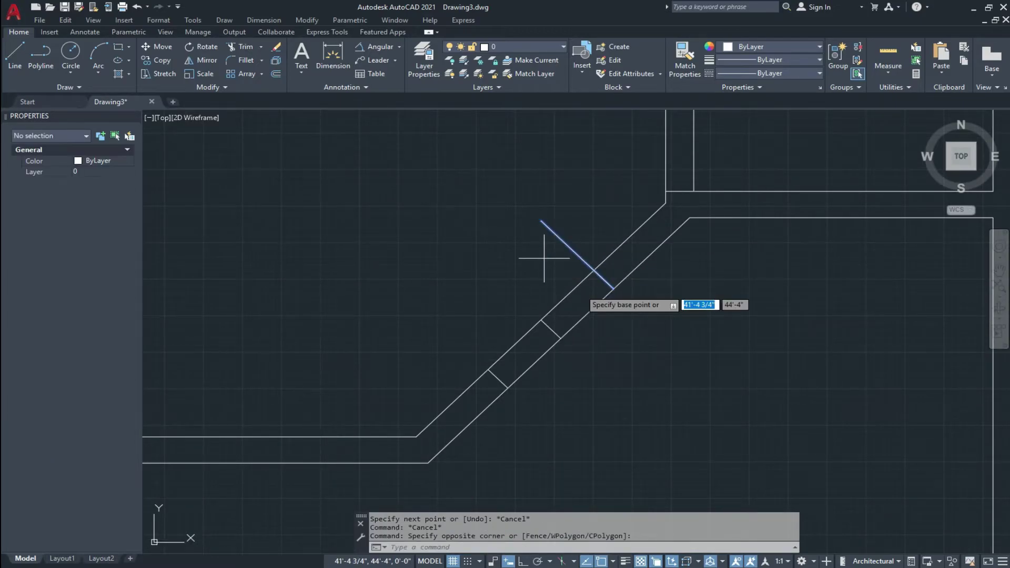
pyautogui.click(613, 288)
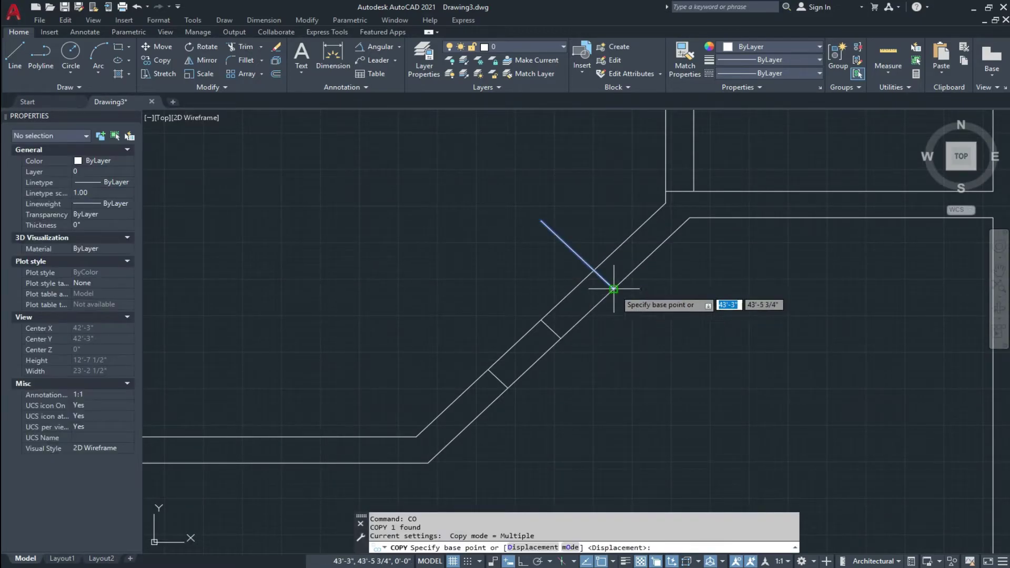
pyautogui.click(506, 386)
pyautogui.press('Escape')
pyautogui.moveTo(611, 324); pyautogui.dragTo(608, 347, button='middle')
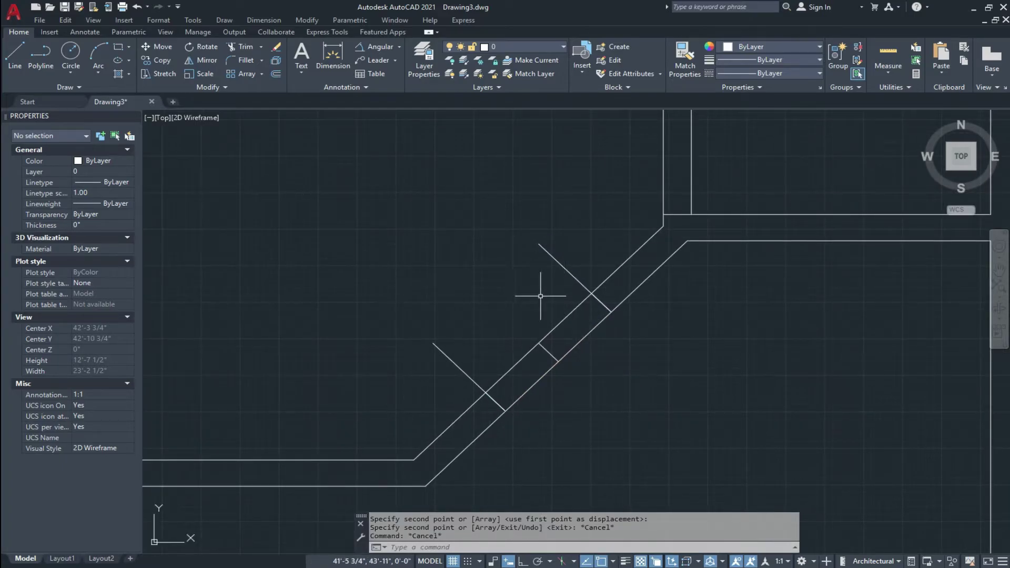
# - Draw an arc from the upper door leaf's tip through the middle cross line's room-side end to that line's midpoint
pyautogui.moveTo(540, 296); pyautogui.dragTo(548, 303, button='middle')
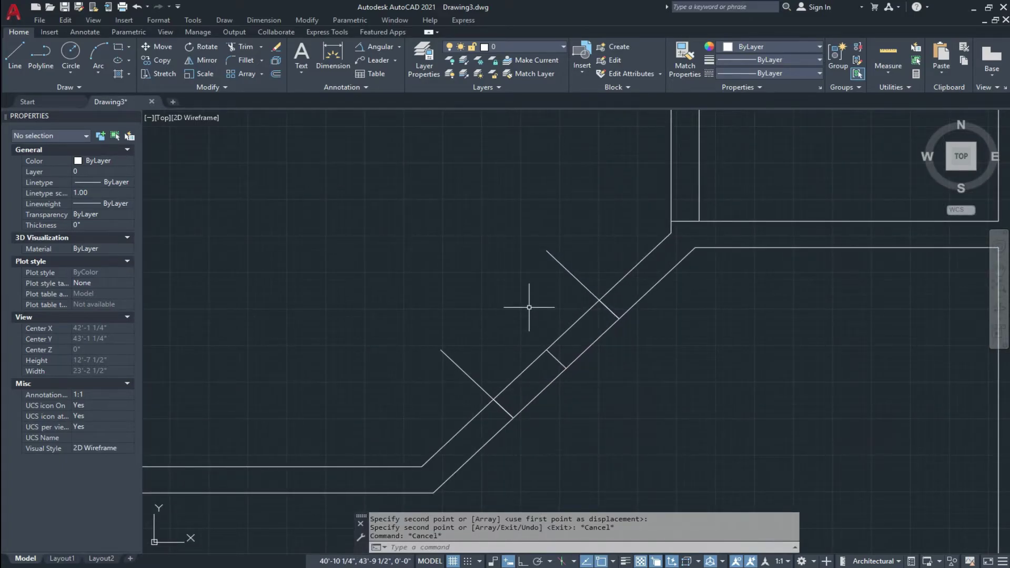
pyautogui.write('a')
pyautogui.press('Return')
pyautogui.scroll(4, 531, 300)
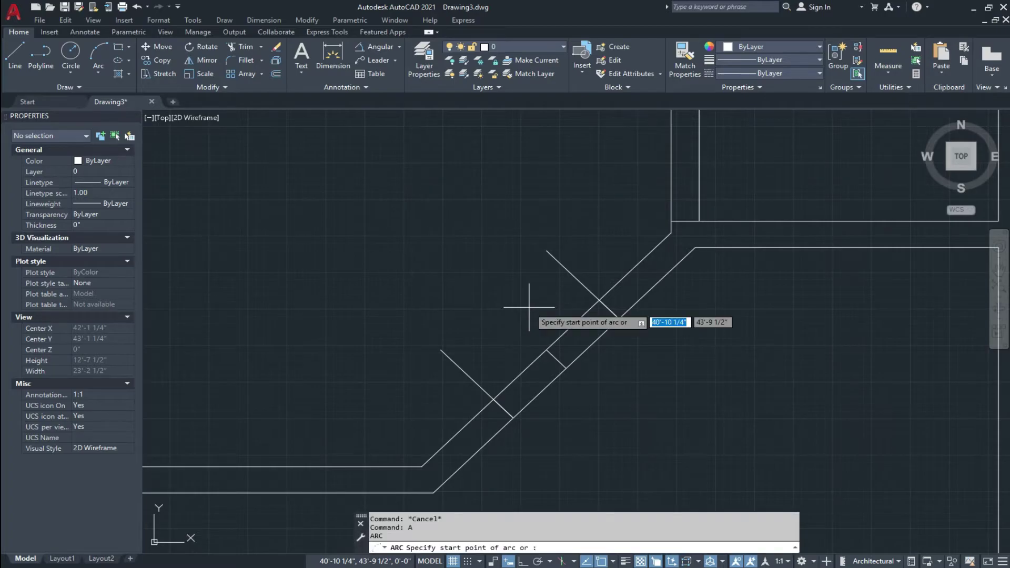
pyautogui.click(547, 179)
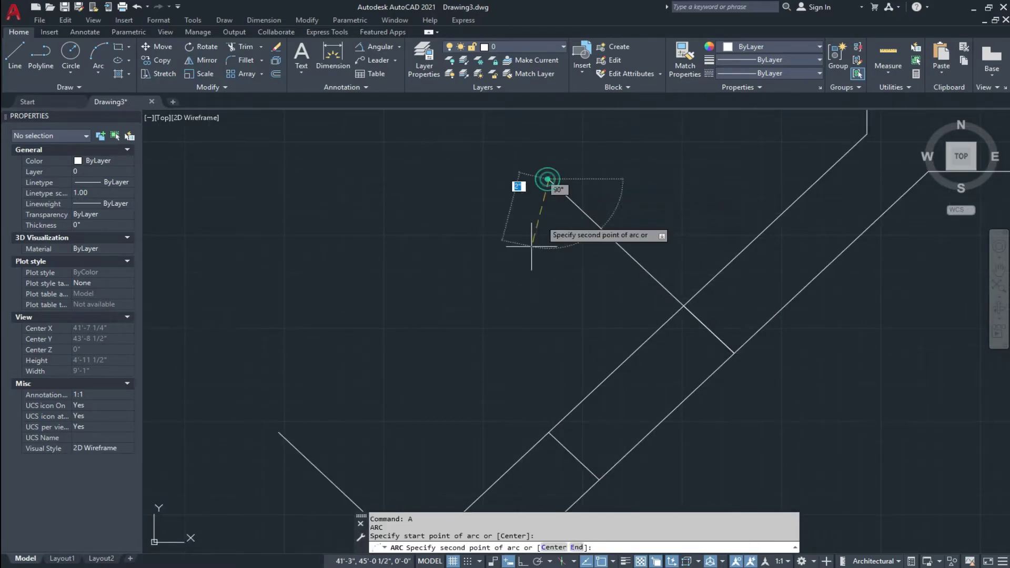
pyautogui.click(548, 433)
pyautogui.click(572, 458)
pyautogui.moveTo(550, 451); pyautogui.dragTo(543, 361, button='middle')
# - Draw a matching arc from the lower door leaf's tip through the middle cross line's room-side end to its midpoint
pyautogui.press('Return')
pyautogui.click(272, 345)
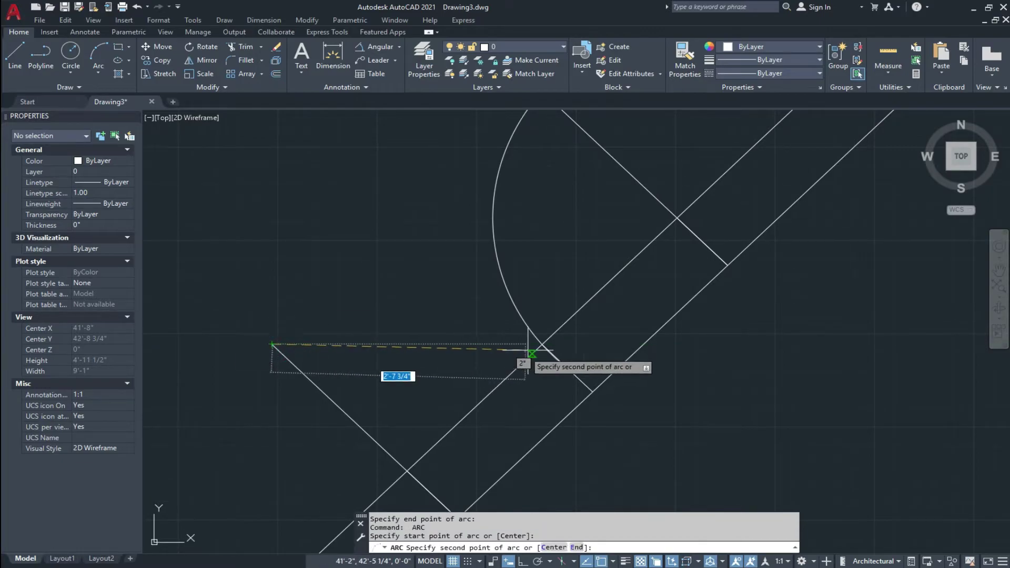
pyautogui.click(542, 345)
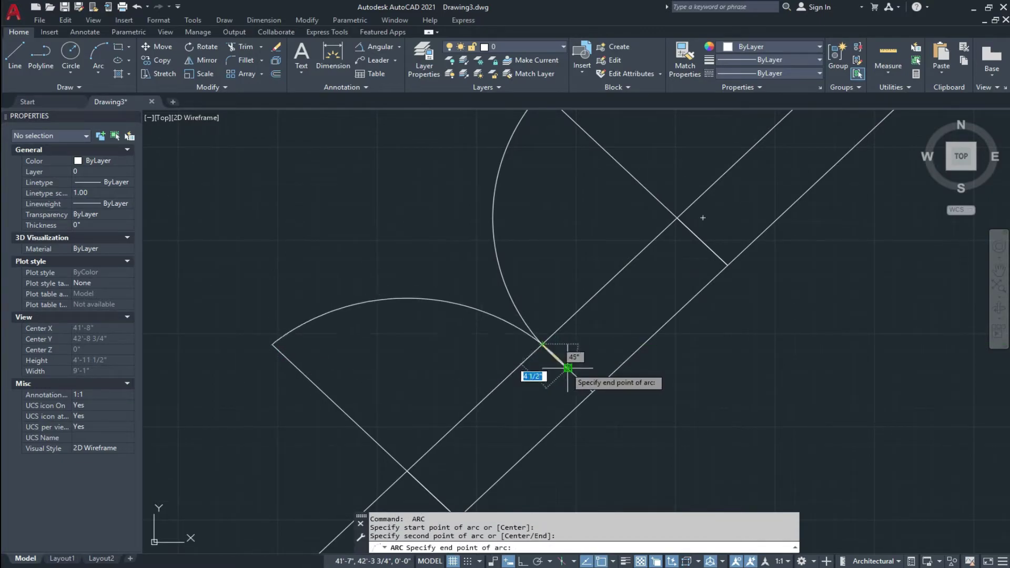
pyautogui.click(567, 368)
# - Trim the overlapping arc tails and the diagonal wall's lines inside the double-door opening
pyautogui.scroll(8, 562, 365)
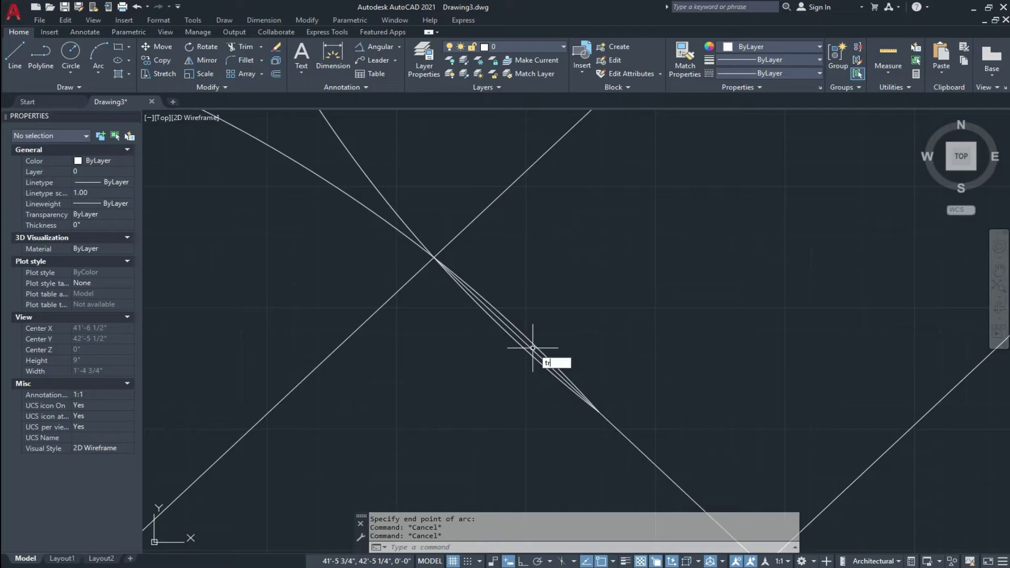
pyautogui.press('Return')
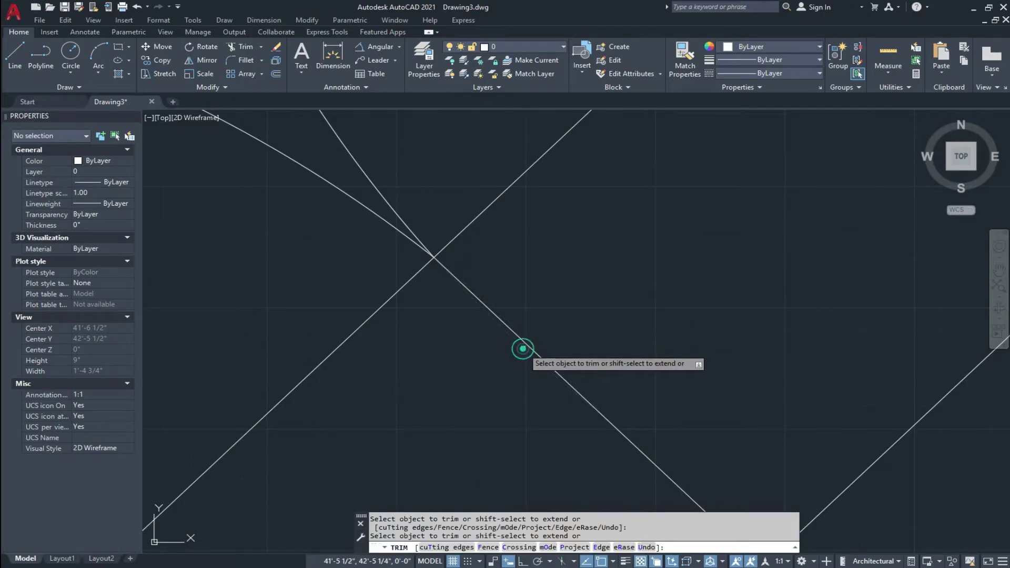
pyautogui.scroll(-10, 523, 348)
pyautogui.click(611, 327)
pyautogui.click(551, 337)
pyautogui.click(569, 304)
pyautogui.click(532, 314)
pyautogui.click(537, 389)
pyautogui.click(456, 404)
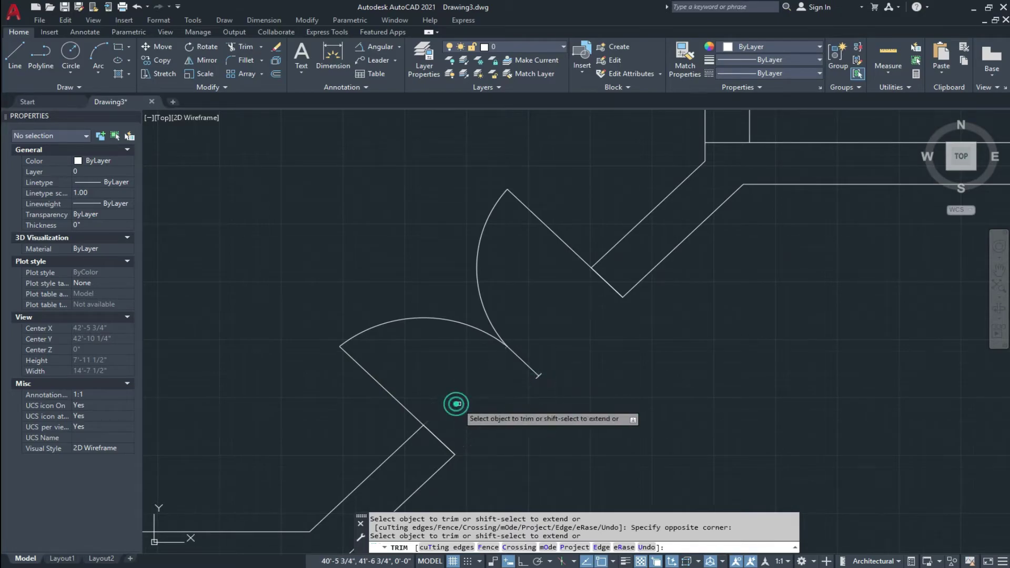
pyautogui.press('Escape')
# - Erase the tiny leftover wall piece at the end of the middle cross line in the door opening
pyautogui.click(507, 361)
pyautogui.click(565, 384)
pyautogui.write('e')
pyautogui.press('Return')
pyautogui.scroll(-2, 584, 411)
pyautogui.moveTo(583, 411); pyautogui.dragTo(556, 363, button='middle')
pyautogui.scroll(-2, 550, 342)
pyautogui.scroll(2, 535, 289)
pyautogui.press('Escape')
# - Erase the short duplicate cross lines lying under the door leaf lines at both sides of the opening
pyautogui.click(532, 295)
pyautogui.click(583, 320)
pyautogui.write('e')
pyautogui.press('Return')
pyautogui.click(428, 392)
pyautogui.click(484, 430)
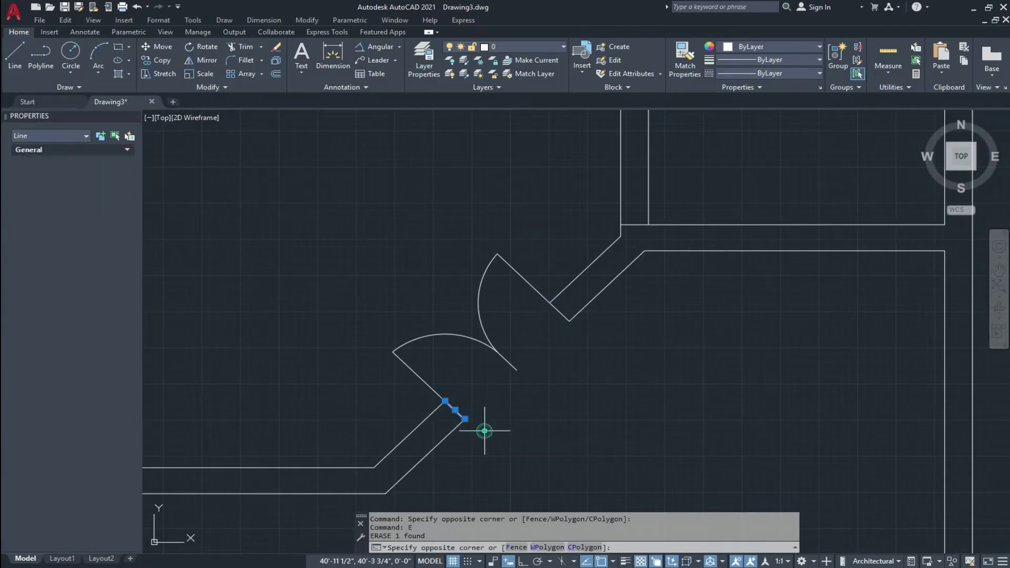
pyautogui.press('Escape')
# - Offset both door leaf lines 7" away from the opening along the diagonal wall
pyautogui.scroll(-3, 513, 405)
pyautogui.scroll(5, 496, 343)
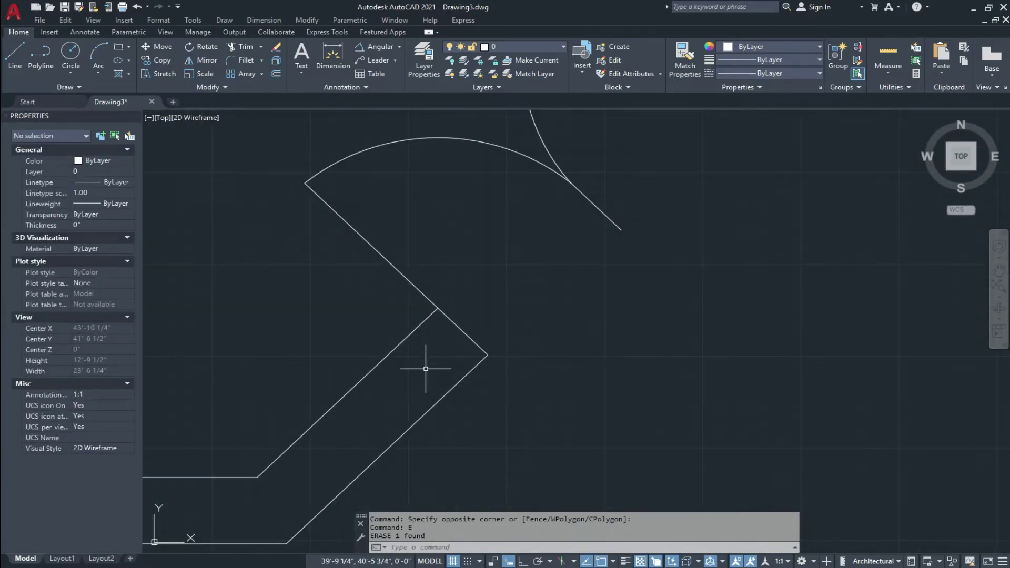
pyautogui.write('o')
pyautogui.press('Return')
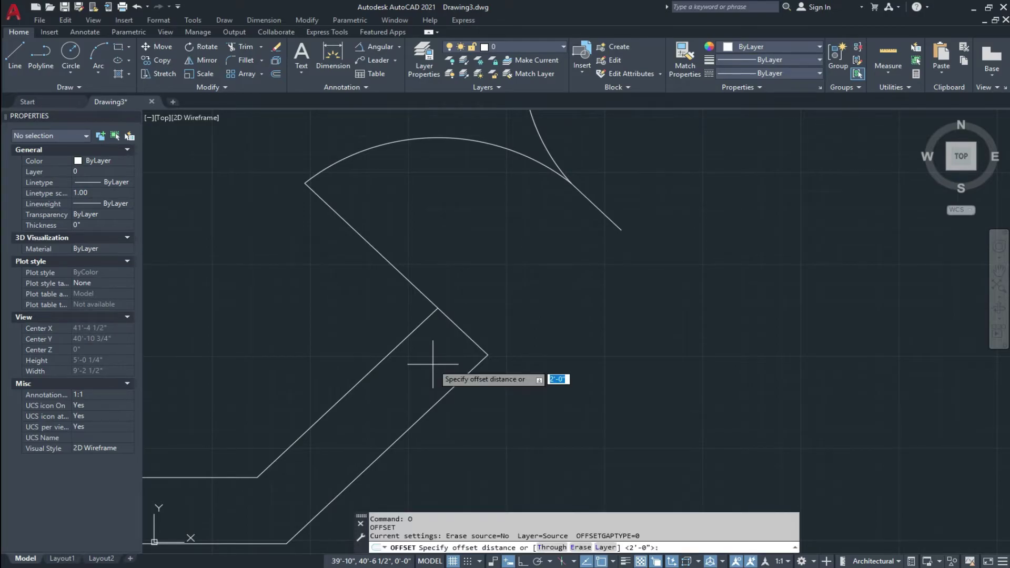
pyautogui.write('7"')
pyautogui.press('Return')
pyautogui.click(460, 334)
pyautogui.click(447, 349)
pyautogui.scroll(-3, 525, 336)
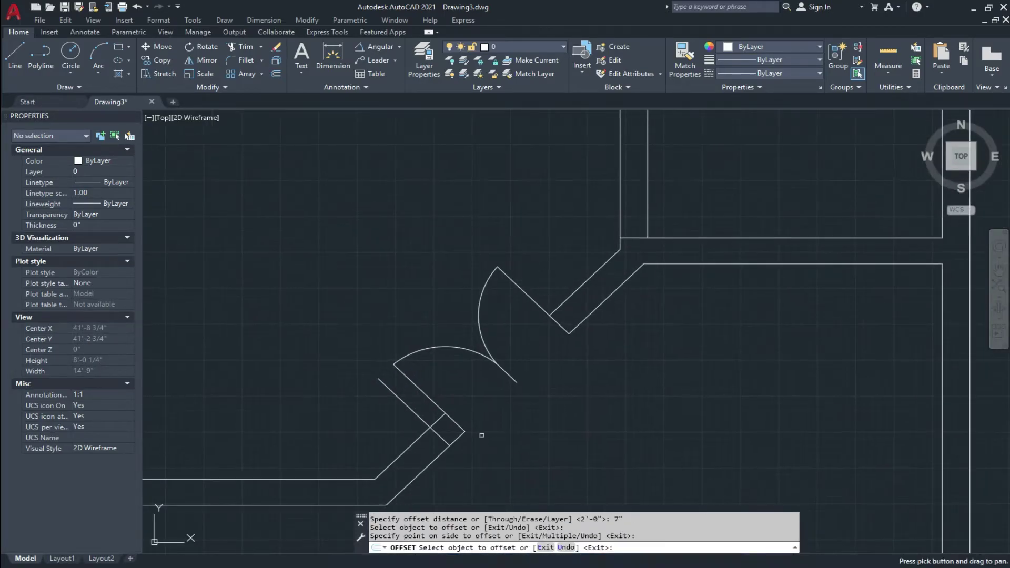
pyautogui.click(556, 322)
pyautogui.click(563, 300)
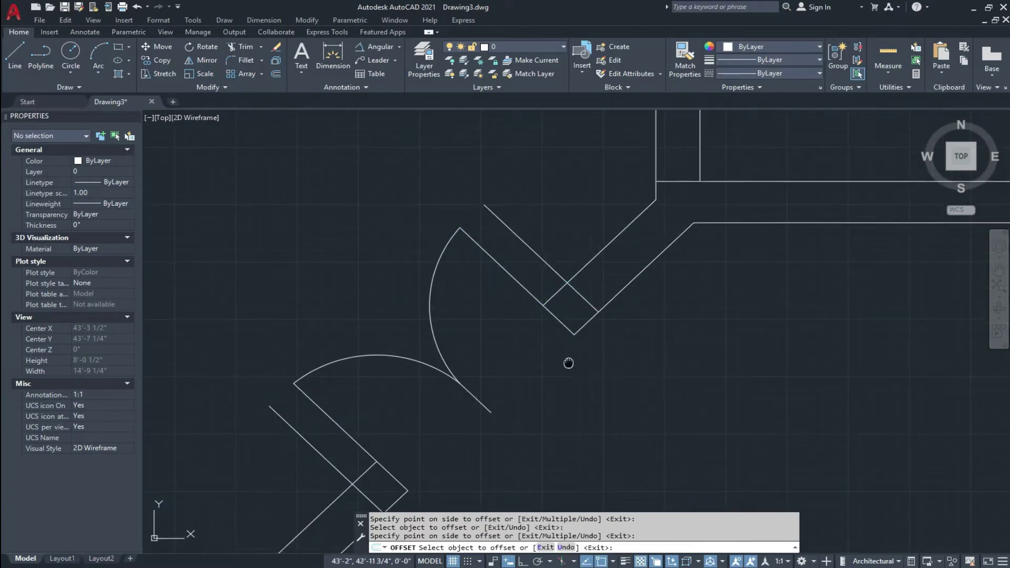
pyautogui.press('Escape')
pyautogui.press('Escape')
pyautogui.press('Escape')
# - Offset each of the two 7" offset lines a further 1.5' away from the door to mark the side windows
pyautogui.write('o')
pyautogui.press('Return')
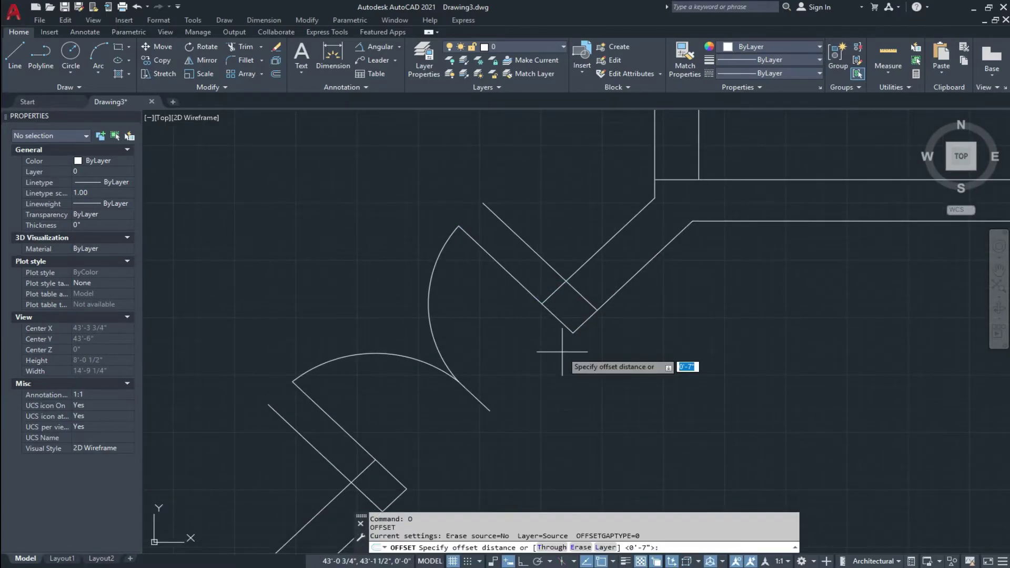
pyautogui.write("1.5'")
pyautogui.press('Return')
pyautogui.click(573, 288)
pyautogui.click(590, 277)
pyautogui.scroll(-5, 566, 358)
pyautogui.scroll(5, 483, 351)
pyautogui.click(462, 346)
pyautogui.click(445, 370)
pyautogui.moveTo(443, 372); pyautogui.dragTo(442, 393, button='middle')
pyautogui.press('Escape')
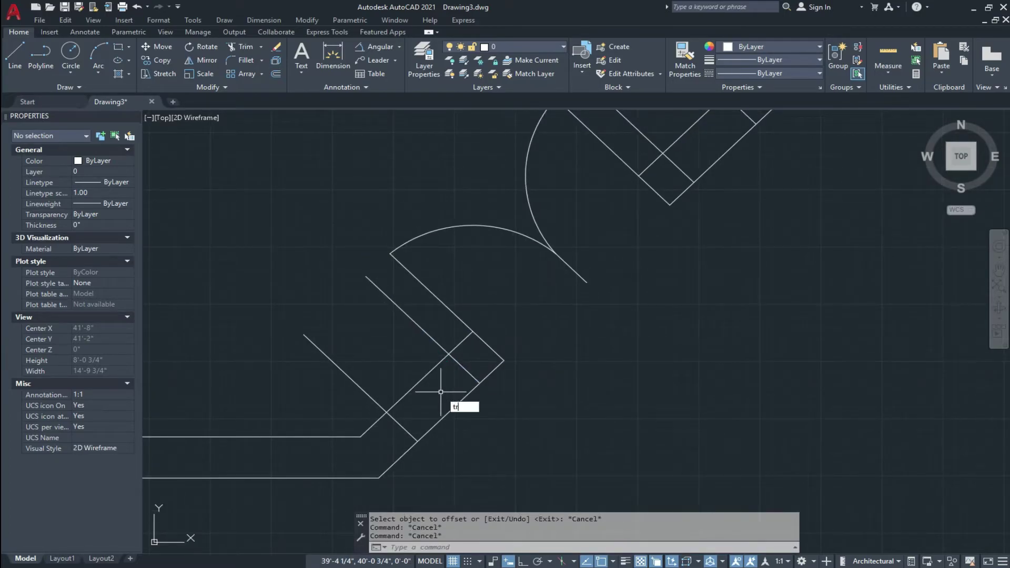
# - Trim the two lower offset lines where they extend into the large room and erase their leftover pieces
pyautogui.press('Return')
pyautogui.press('Return')
pyautogui.click(429, 306)
pyautogui.click(401, 336)
pyautogui.click(387, 360)
pyautogui.click(336, 390)
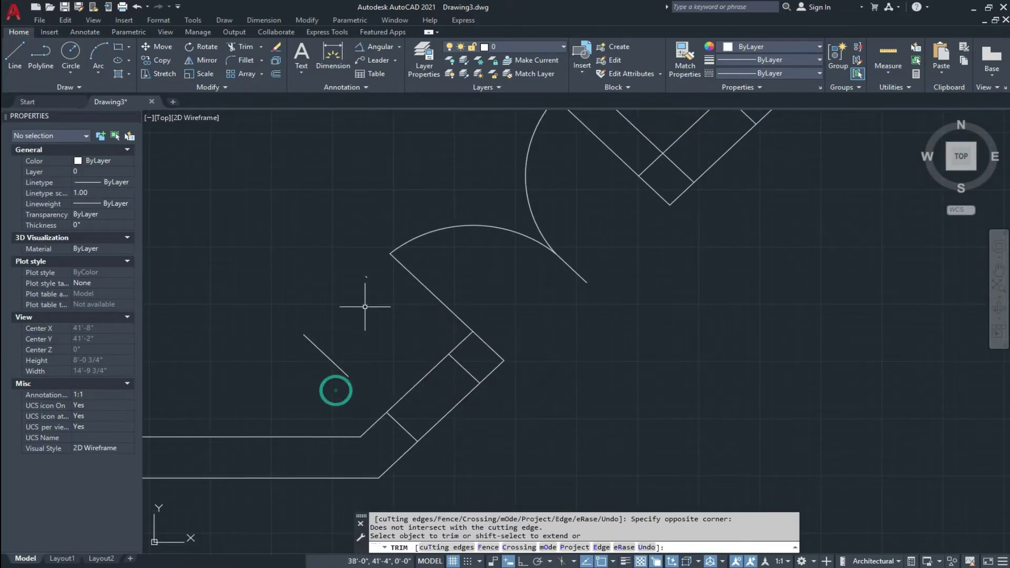
pyautogui.press('Escape')
pyautogui.click(367, 282)
pyautogui.click(282, 388)
pyautogui.write('e')
pyautogui.press('Return')
# - Trim the two upper offset lines where they extend past the diagonal wall into the large room
pyautogui.scroll(-4, 427, 441)
pyautogui.scroll(6, 499, 316)
pyautogui.press('Return')
pyautogui.press('Return')
pyautogui.click(554, 236)
pyautogui.click(502, 300)
pyautogui.click(485, 361)
pyautogui.click(459, 405)
pyautogui.scroll(4, 598, 326)
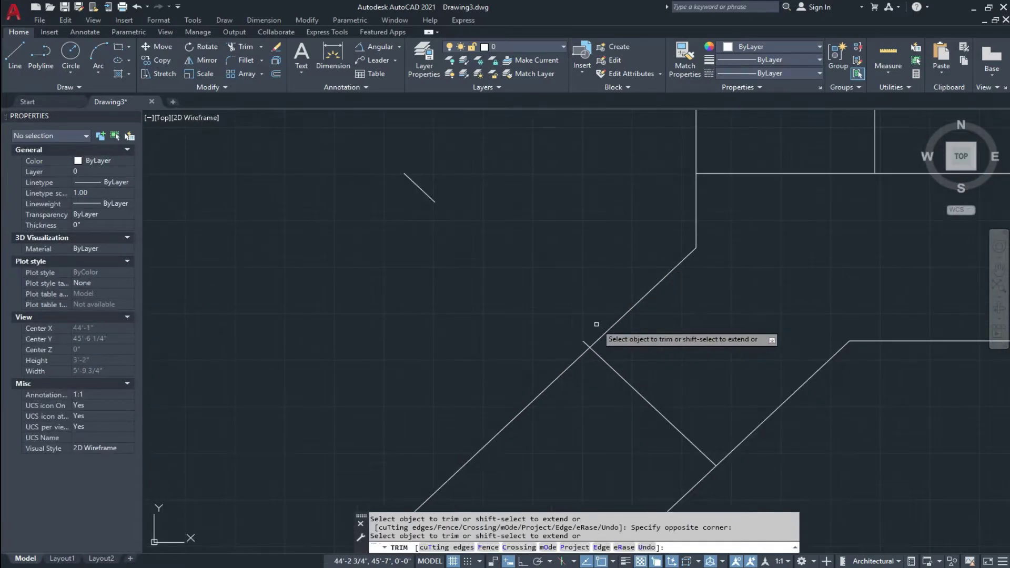
pyautogui.click(582, 340)
pyautogui.press('Escape')
# - Try to erase the leftover line piece beside the upper door leaf
pyautogui.scroll(-4, 619, 332)
pyautogui.click(413, 303)
pyautogui.click(390, 324)
pyautogui.write('e')
pyautogui.press('Return')
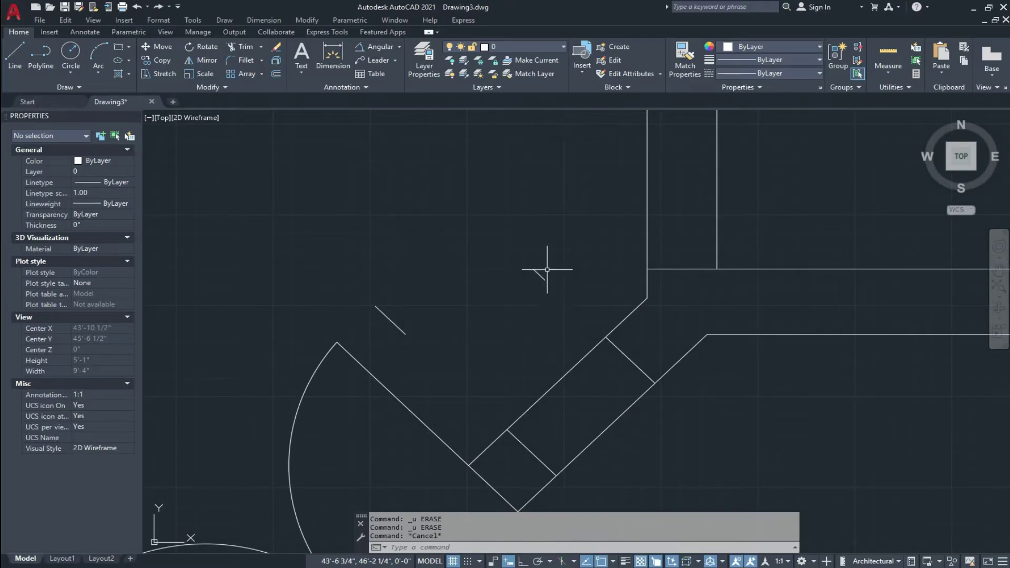
# - Erase both leftover pieces of the upper offset lines in the large room
pyautogui.click(555, 254)
pyautogui.click(490, 305)
pyautogui.write('e')
pyautogui.press('Return')
pyautogui.click(408, 318)
pyautogui.click(382, 326)
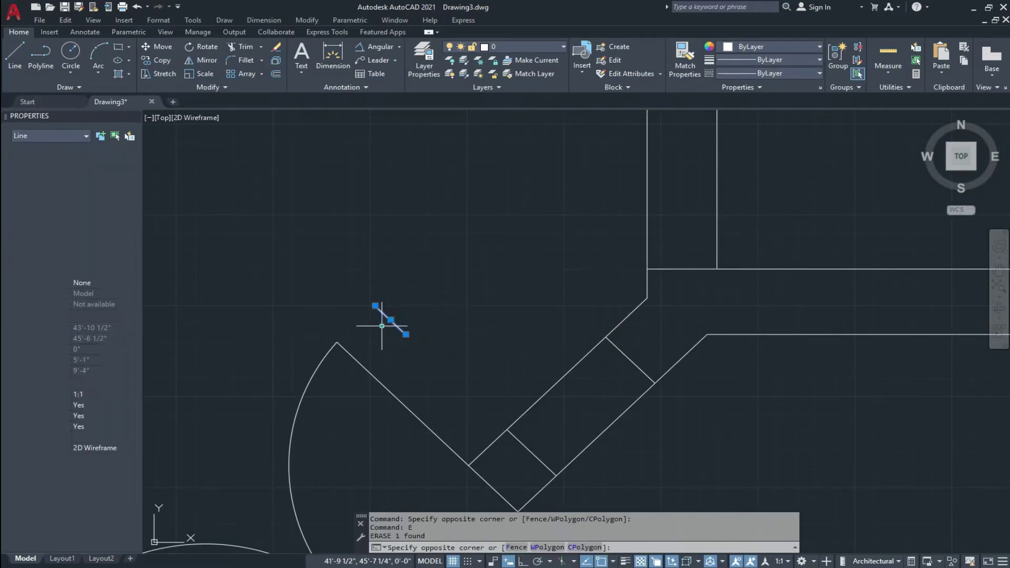
pyautogui.write('e')
pyautogui.press('Return')
# - Trim both diagonal wall lines between the window marks below the double door
pyautogui.scroll(-2, 567, 250)
pyautogui.scroll(1, 542, 301)
pyautogui.scroll(-1, 546, 311)
pyautogui.scroll(-1, 549, 357)
pyautogui.moveTo(529, 400); pyautogui.dragTo(567, 328, button='middle')
pyautogui.scroll(6, 498, 349)
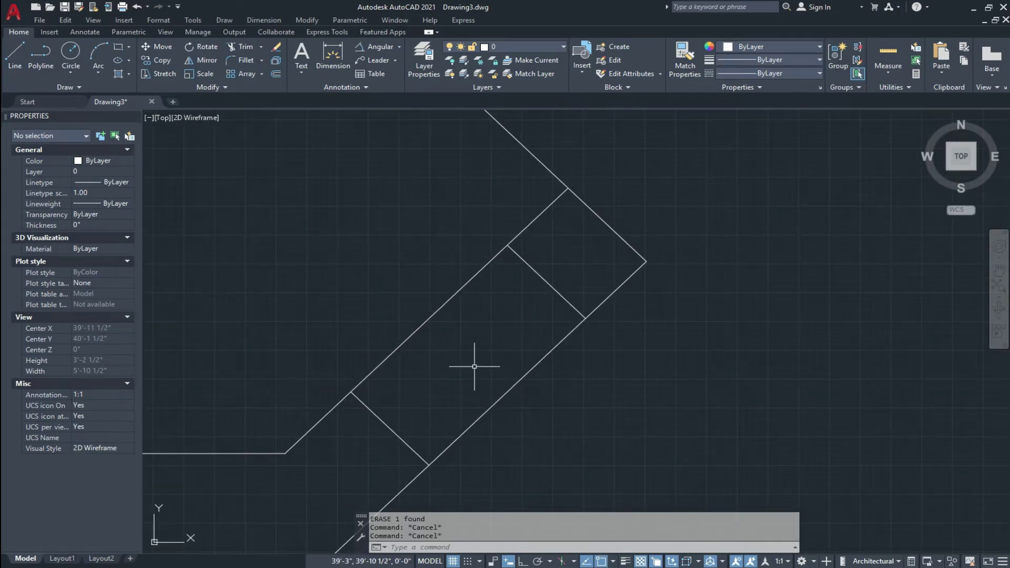
pyautogui.write('tr')
pyautogui.press('Return')
pyautogui.click(413, 331)
pyautogui.click(544, 377)
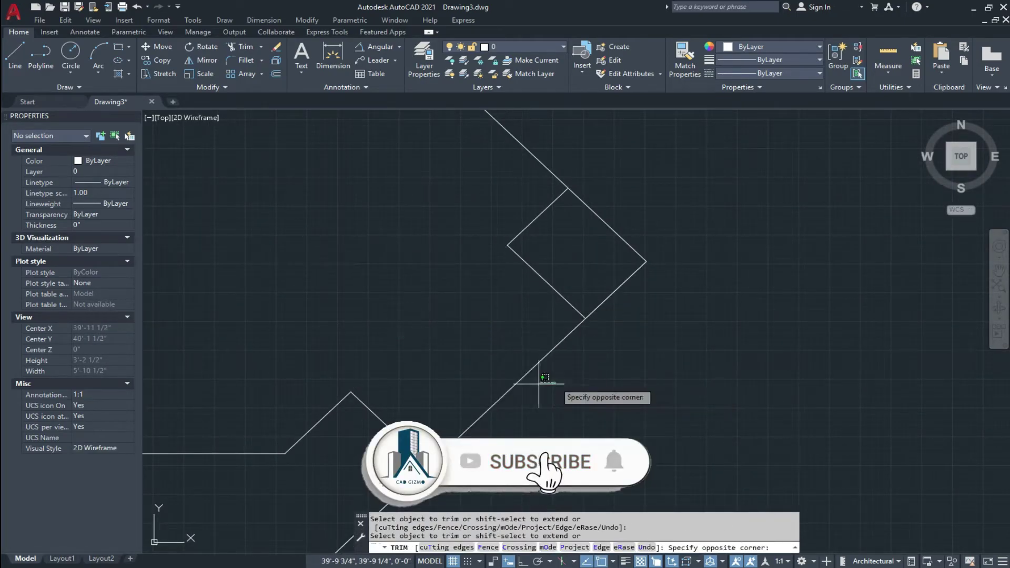
pyautogui.click(466, 396)
pyautogui.press('Escape')
pyautogui.press('Escape')
pyautogui.click(439, 455)
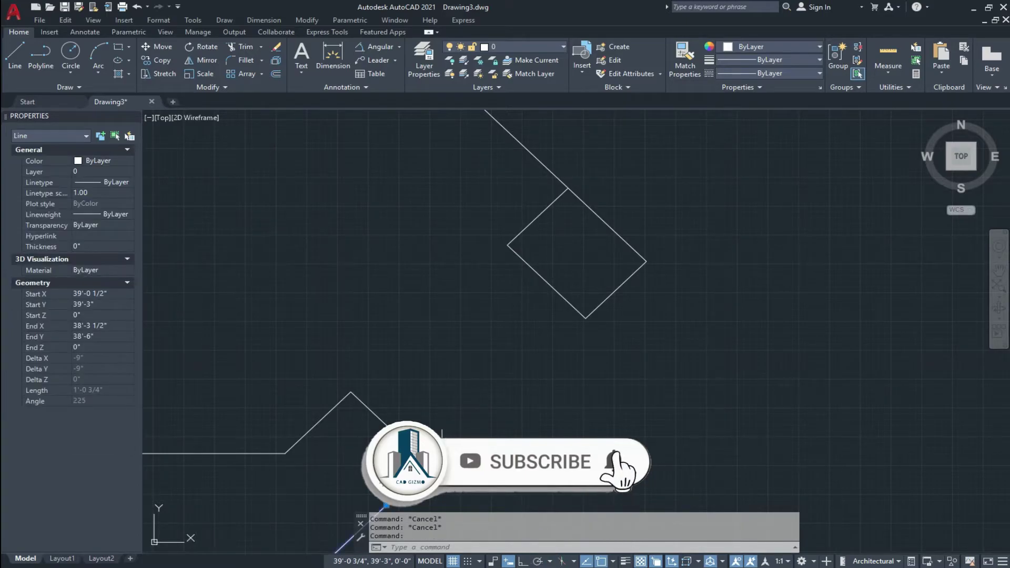
pyautogui.press('Escape')
pyautogui.press('Escape')
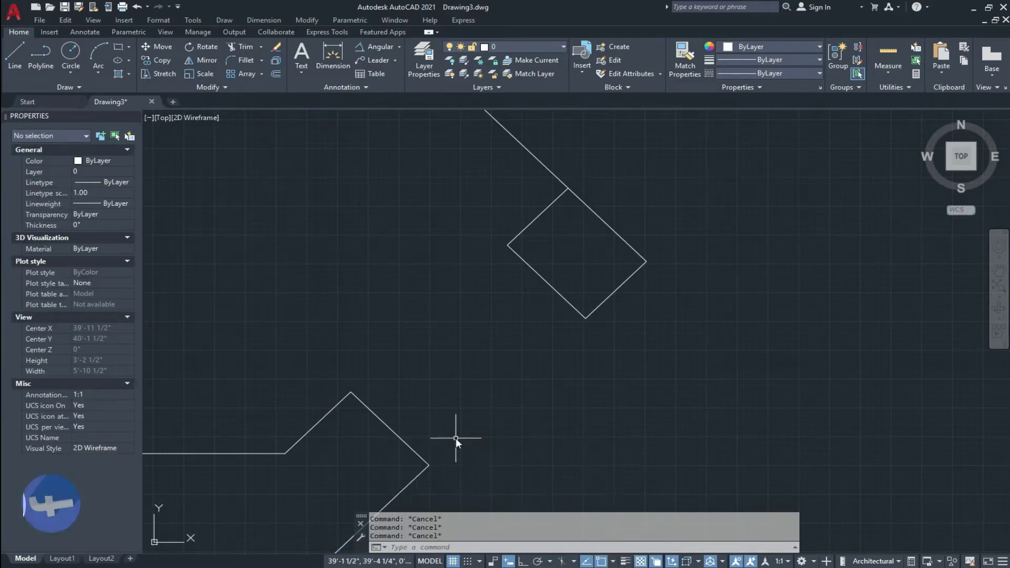
# - Draw a line across the lower window opening along the wall's large-room face, joining the two jambs' ends
pyautogui.write('l')
pyautogui.press('Return')
pyautogui.click(351, 392)
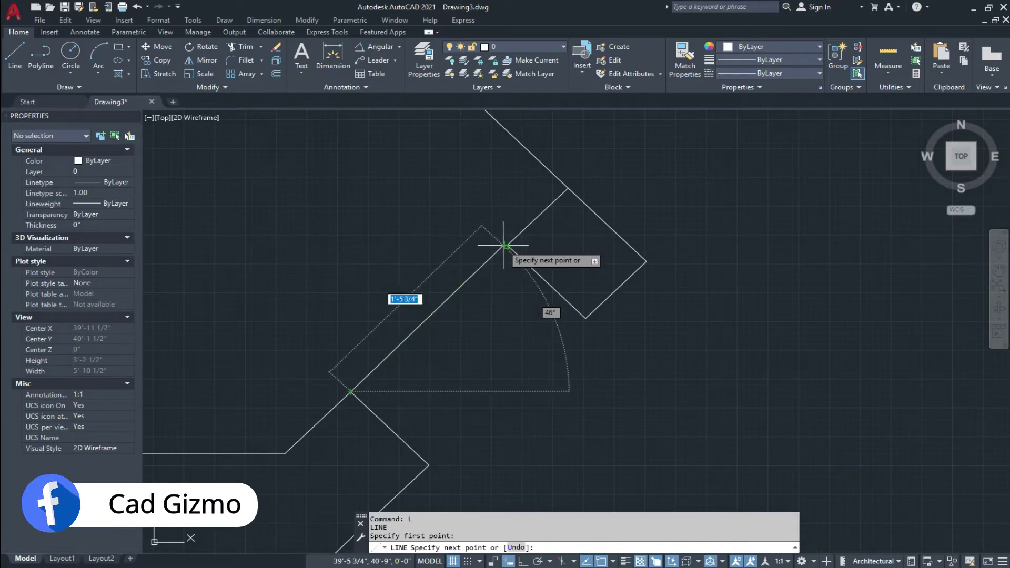
pyautogui.click(508, 244)
pyautogui.press('Escape')
# - Offset the lower window line 3" repeatedly across the wall thickness to its opposite face
pyautogui.write('o')
pyautogui.press('Return')
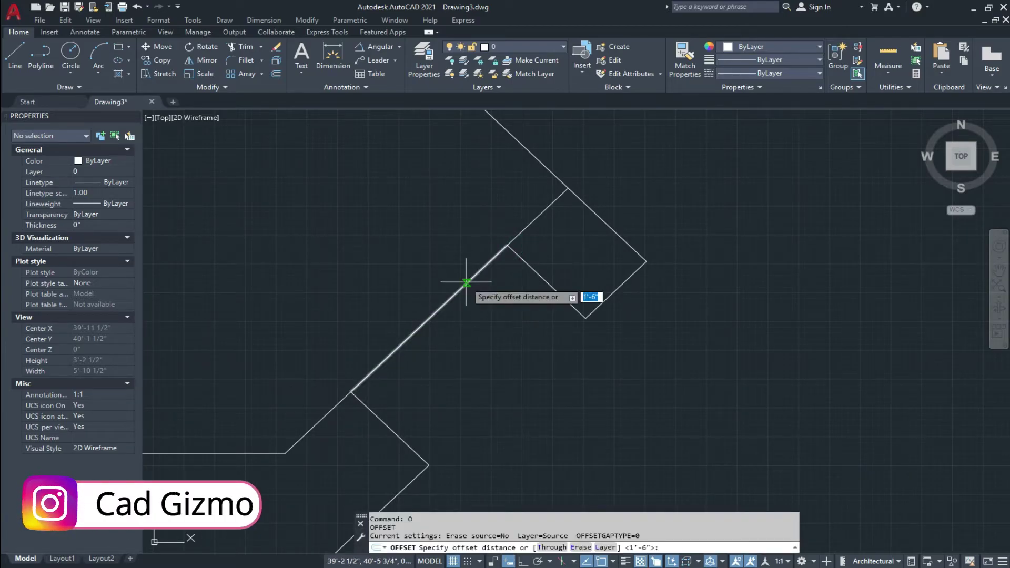
pyautogui.write('3')
pyautogui.press('Return')
pyautogui.click(466, 283)
pyautogui.click(492, 311)
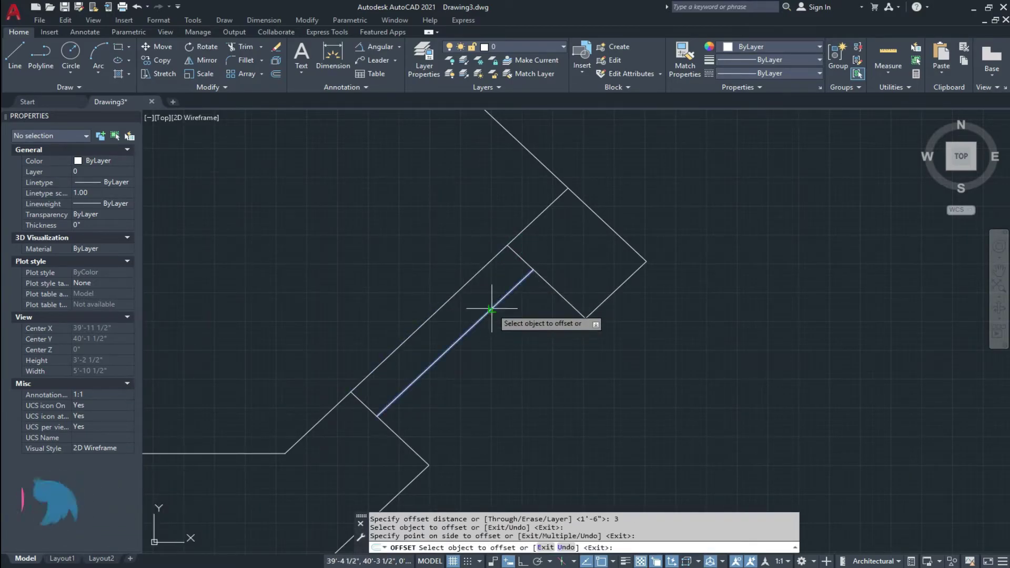
pyautogui.click(491, 310)
pyautogui.click(508, 330)
pyautogui.click(514, 336)
pyautogui.click(543, 361)
pyautogui.scroll(-10, 491, 368)
pyautogui.press('Escape')
pyautogui.press('Escape')
pyautogui.press('Escape')
pyautogui.scroll(10, 561, 313)
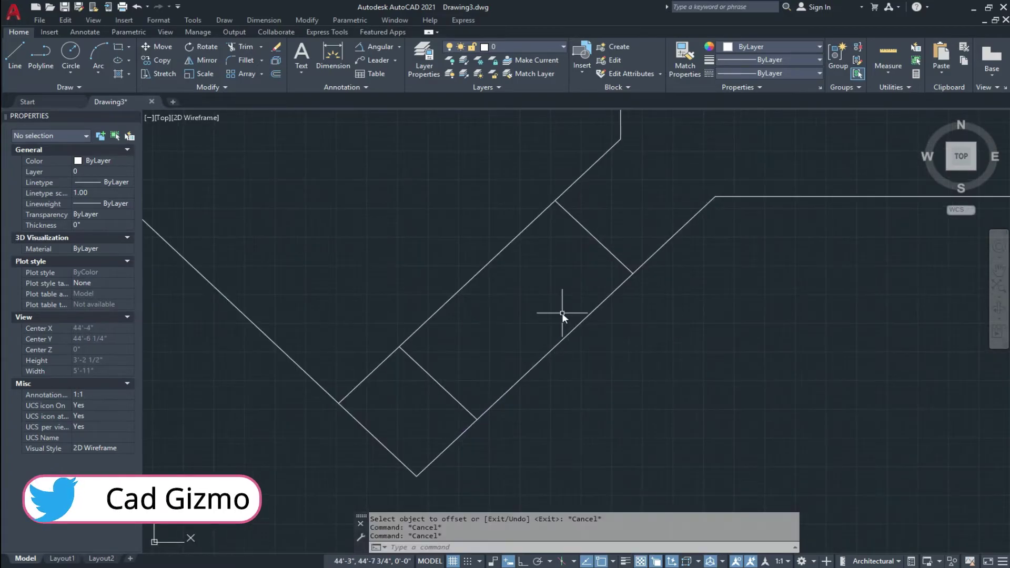
pyautogui.write('tr')
pyautogui.press('Return')
pyautogui.press('Return')
pyautogui.press('Escape')
pyautogui.press('Escape')
pyautogui.press('Escape')
pyautogui.press('Escape')
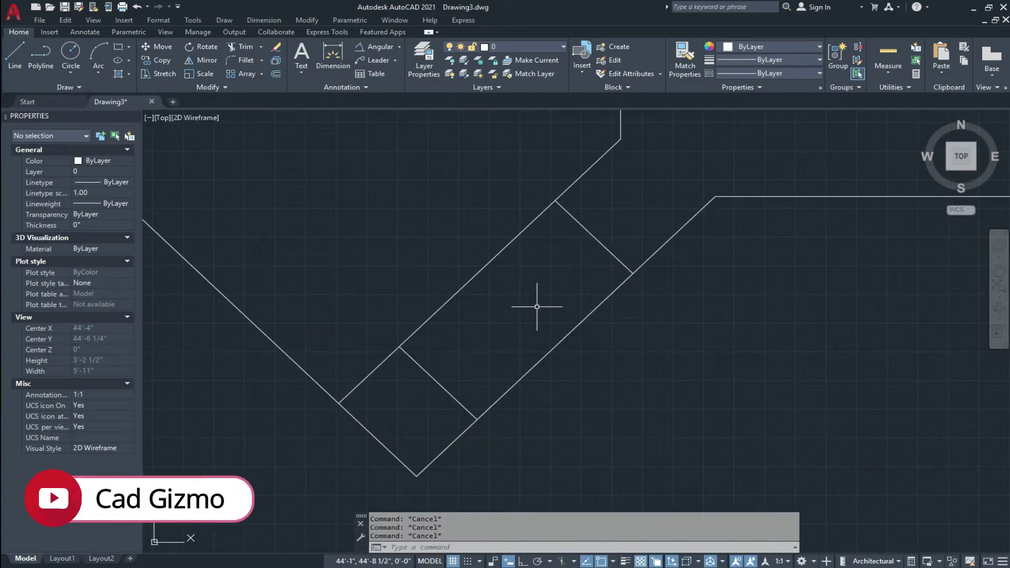
# - Trim both diagonal wall lines between the window marks above the double door
pyautogui.press('Return')
pyautogui.press('Return')
pyautogui.click(612, 300)
pyautogui.click(532, 338)
pyautogui.click(542, 241)
pyautogui.click(450, 279)
pyautogui.press('Escape')
pyautogui.press('Escape')
pyautogui.press('Escape')
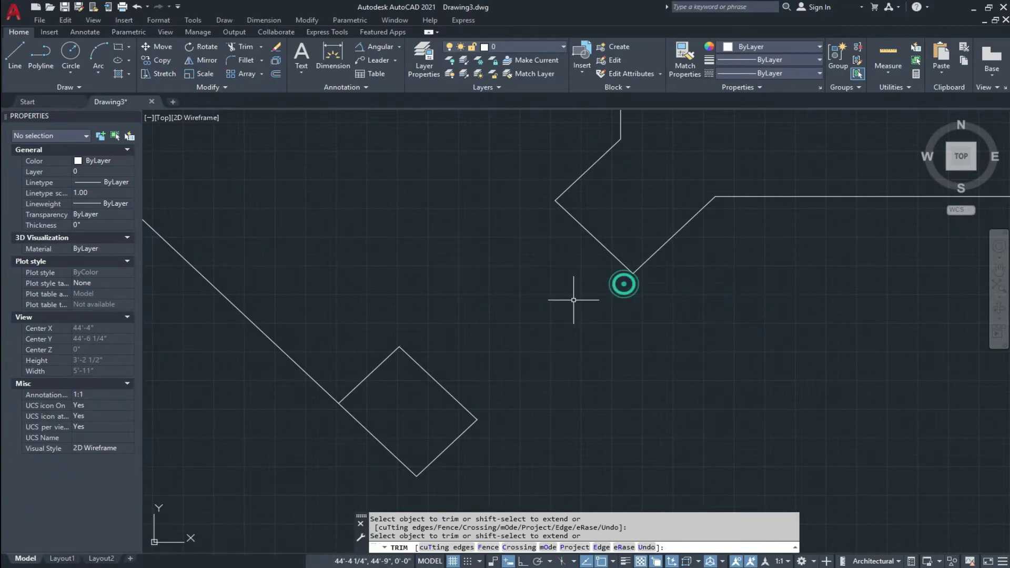
# - Draw a line across the upper window opening along the wall's outer face, joining the two jambs' ends
pyautogui.click(633, 274)
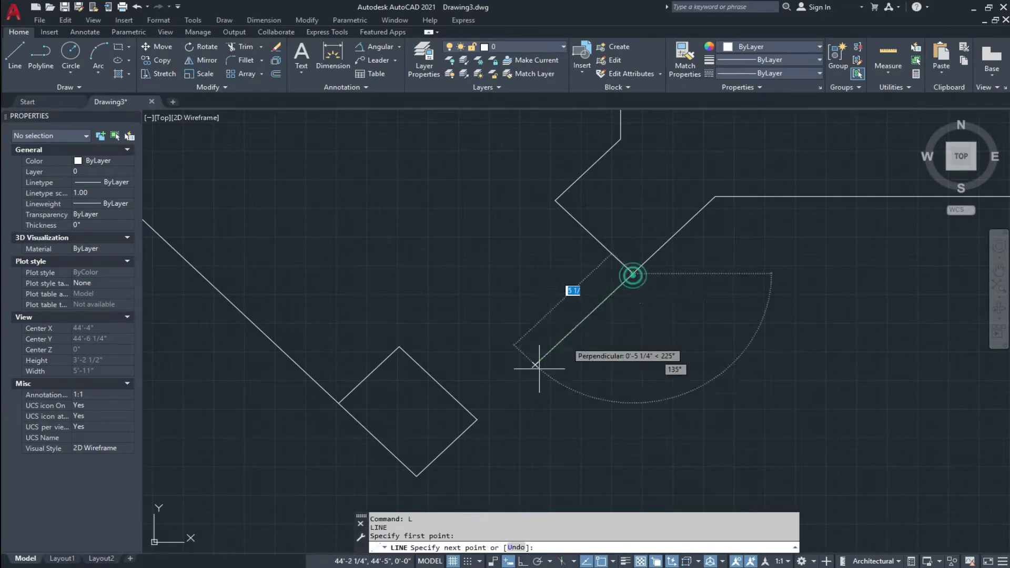
pyautogui.click(477, 419)
pyautogui.press('Escape')
# - Offset the upper window line 3" repeatedly across the wall thickness towards the large room
pyautogui.write('o')
pyautogui.press('Return')
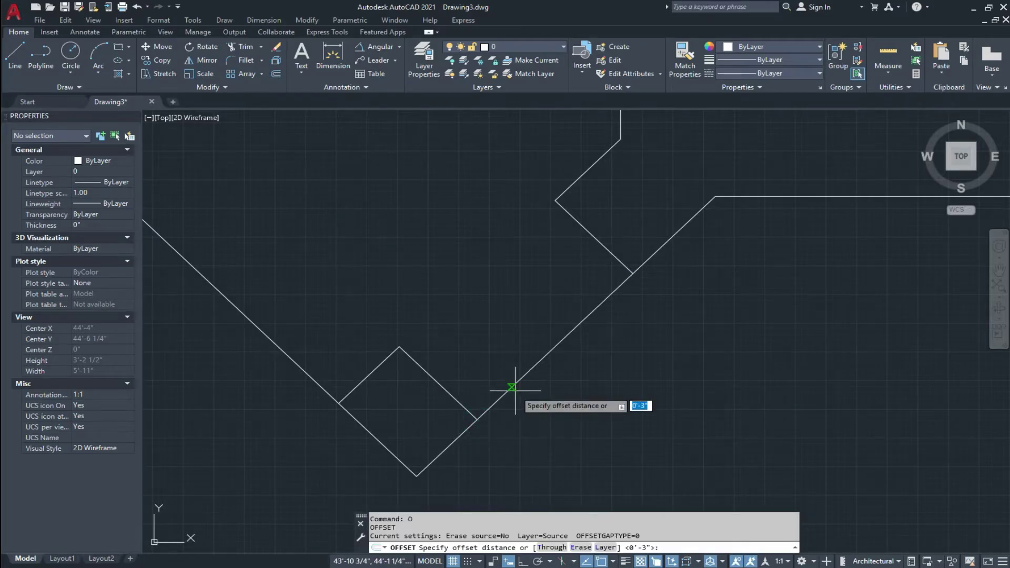
pyautogui.write('3')
pyautogui.press('Return')
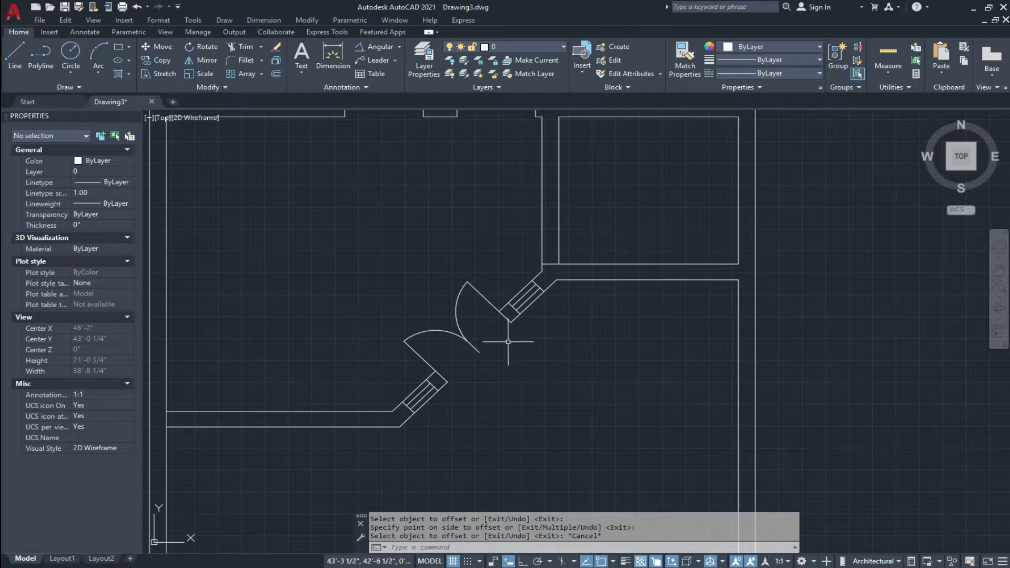
pyautogui.scroll(4, 478, 343)
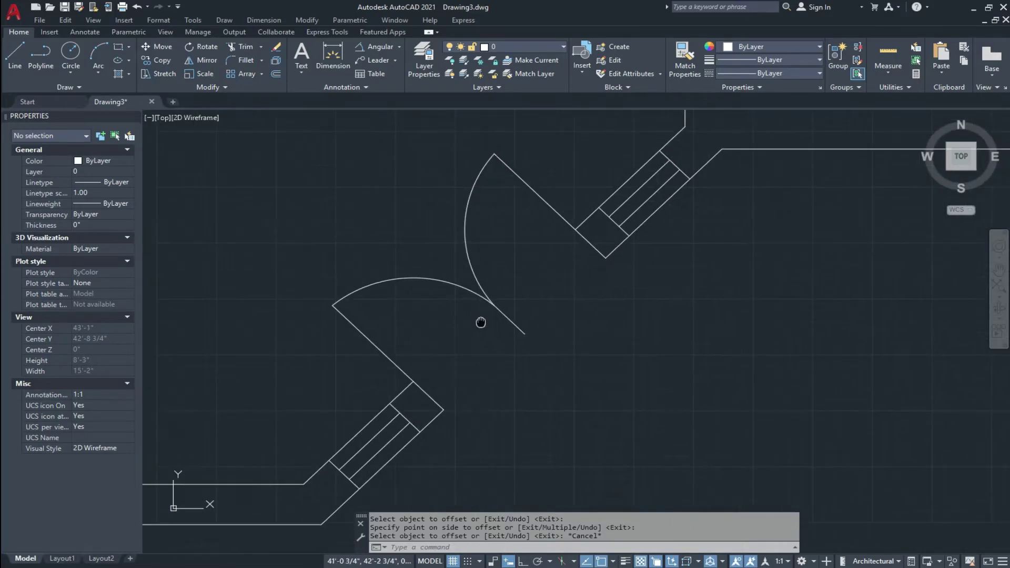
# - Draw a line across the thickness of the horizontal wall adjoining the diagonal wall, starting at its upper face's midpoint
pyautogui.scroll(-2, 568, 316)
pyautogui.moveTo(563, 348); pyautogui.dragTo(577, 297, button='middle')
pyautogui.moveTo(531, 343); pyautogui.dragTo(503, 322, button='middle')
pyautogui.scroll(-1, 498, 358)
pyautogui.scroll(4, 435, 309)
pyautogui.moveTo(435, 309); pyautogui.dragTo(418, 348, button='middle')
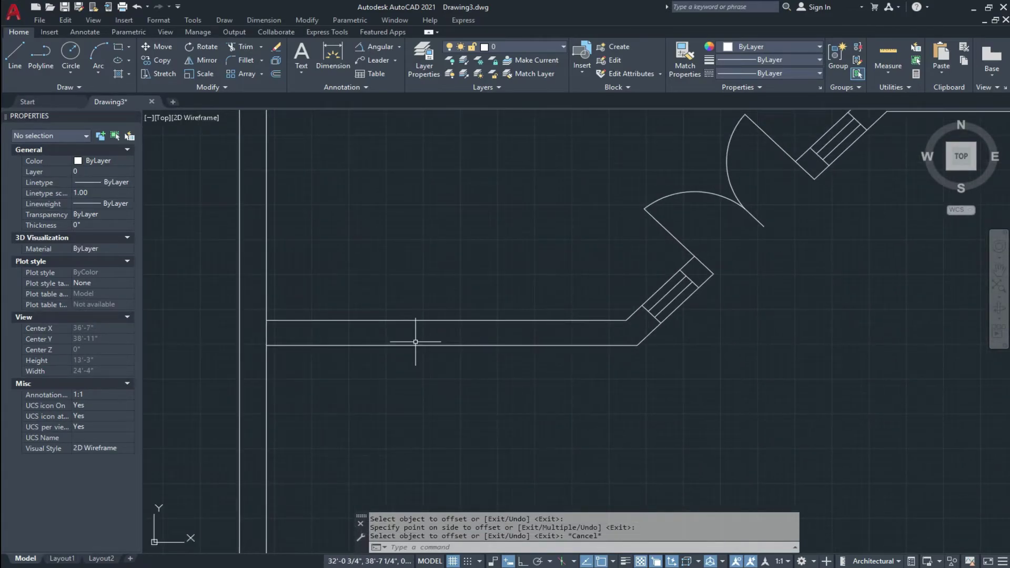
pyautogui.press('Escape')
pyautogui.scroll(-3, 480, 343)
pyautogui.scroll(3, 461, 335)
pyautogui.press('Return')
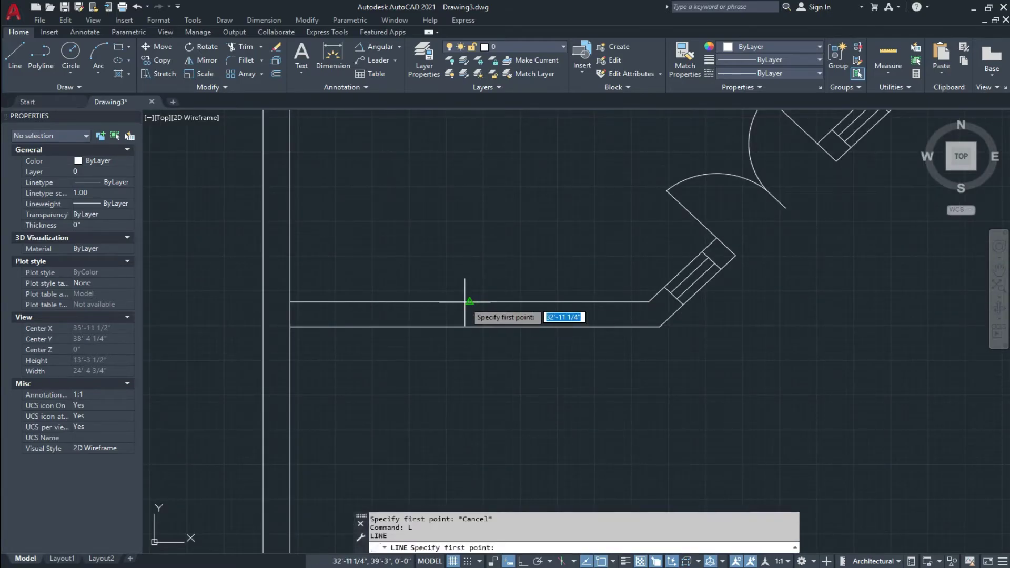
pyautogui.click(469, 300)
pyautogui.click(469, 326)
pyautogui.press('Escape')
pyautogui.press('Escape')
pyautogui.scroll(2, 471, 308)
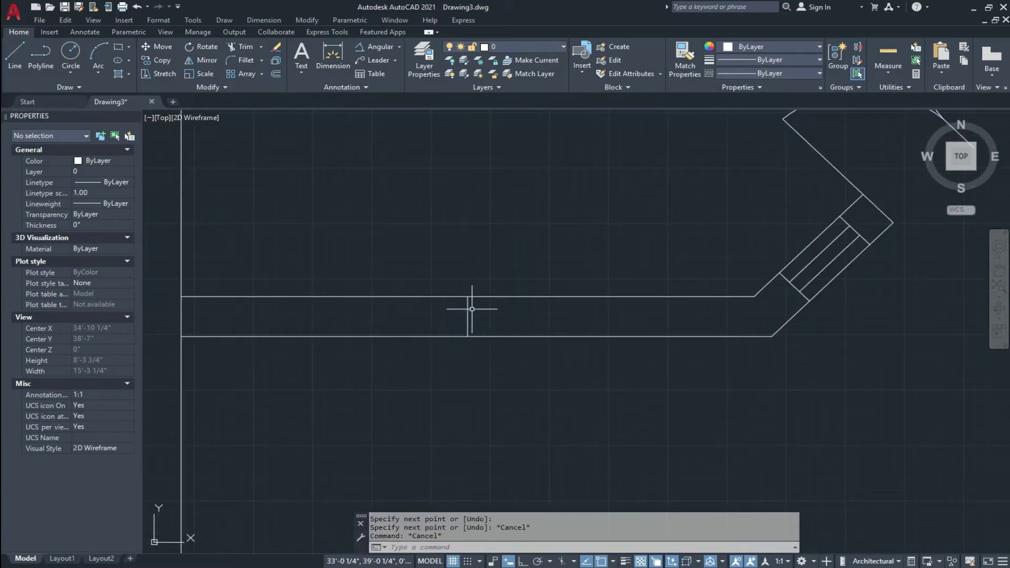
# - Offset the cross line at the wall's midpoint 3' to each side
pyautogui.write('o')
pyautogui.press('Return')
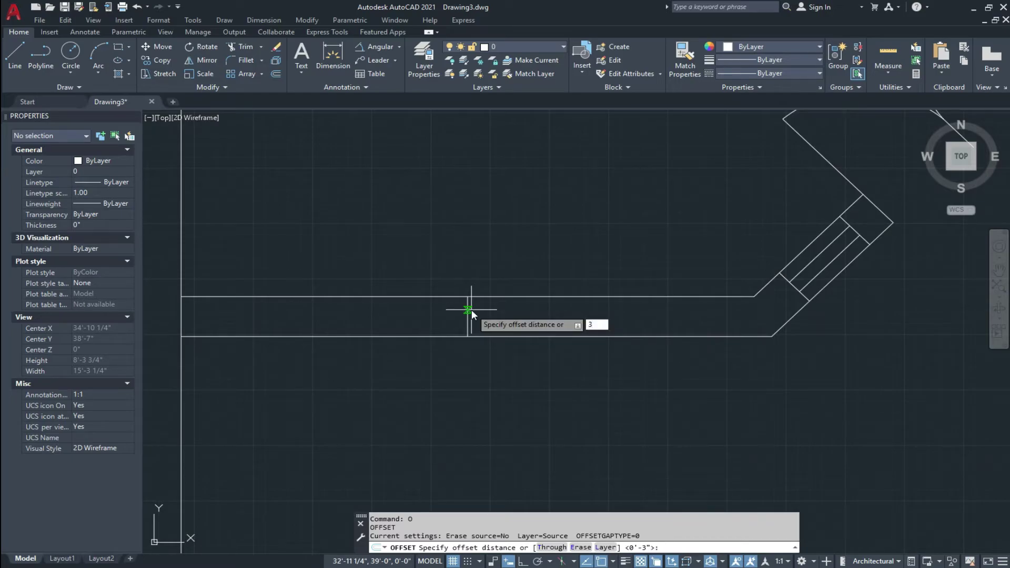
pyautogui.write("3'")
pyautogui.press('Return')
pyautogui.click(467, 310)
pyautogui.click(531, 315)
pyautogui.click(467, 311)
pyautogui.click(431, 310)
pyautogui.press('Escape')
# - Erase the middle cross line between the two offset window marks
pyautogui.click(468, 316)
pyautogui.click(439, 317)
pyautogui.write('e')
pyautogui.press('Return')
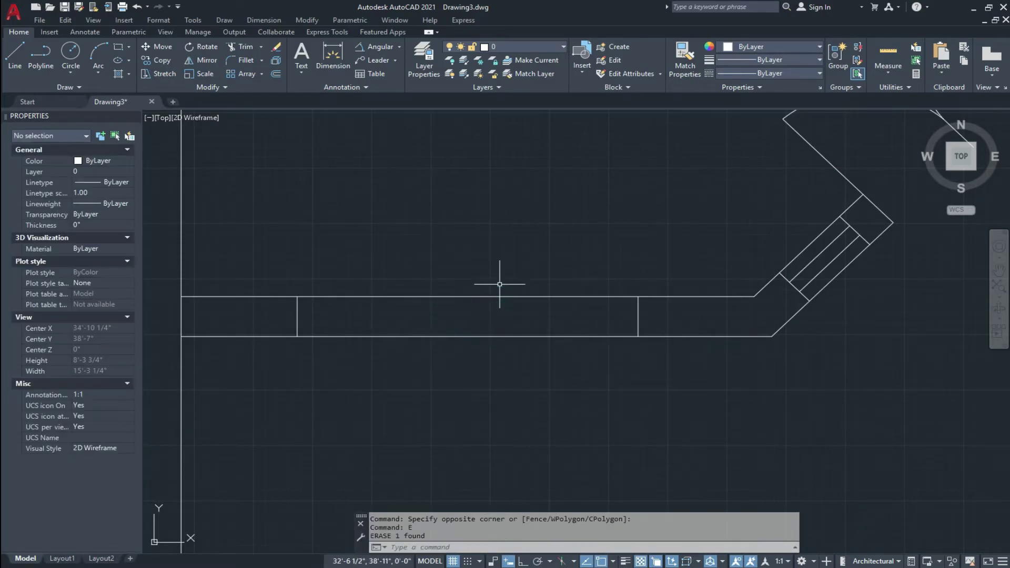
# - Trim both horizontal wall lines between the two window marks to open the wall
pyautogui.write('tr')
pyautogui.press('Return')
pyautogui.moveTo(554, 266); pyautogui.dragTo(399, 356)
pyautogui.press('Escape')
pyautogui.press('Escape')
# - Draw a line across the window opening along the wall's lower face, joining the two jambs' lower ends
pyautogui.write('l')
pyautogui.press('Return')
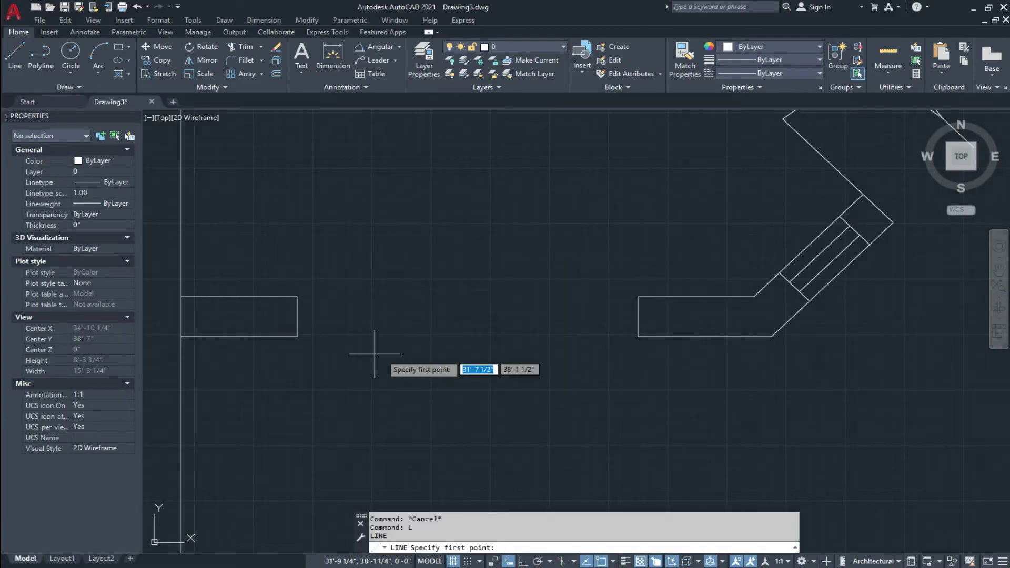
pyautogui.click(297, 336)
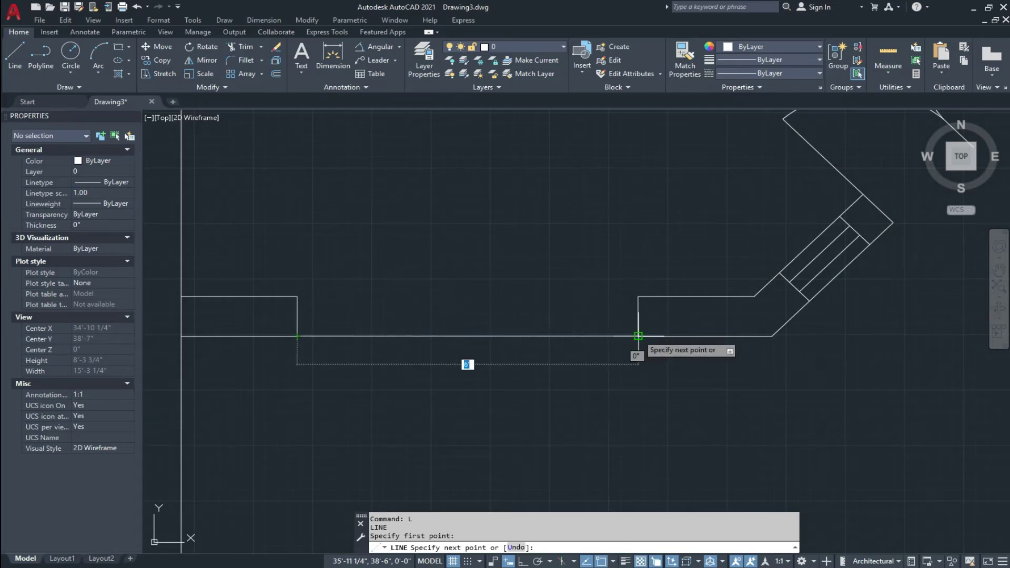
pyautogui.click(638, 336)
pyautogui.press('Escape')
# - Offset the lower window line 3" three times across the wall thickness up to the upper face
pyautogui.write('o')
pyautogui.press('Return')
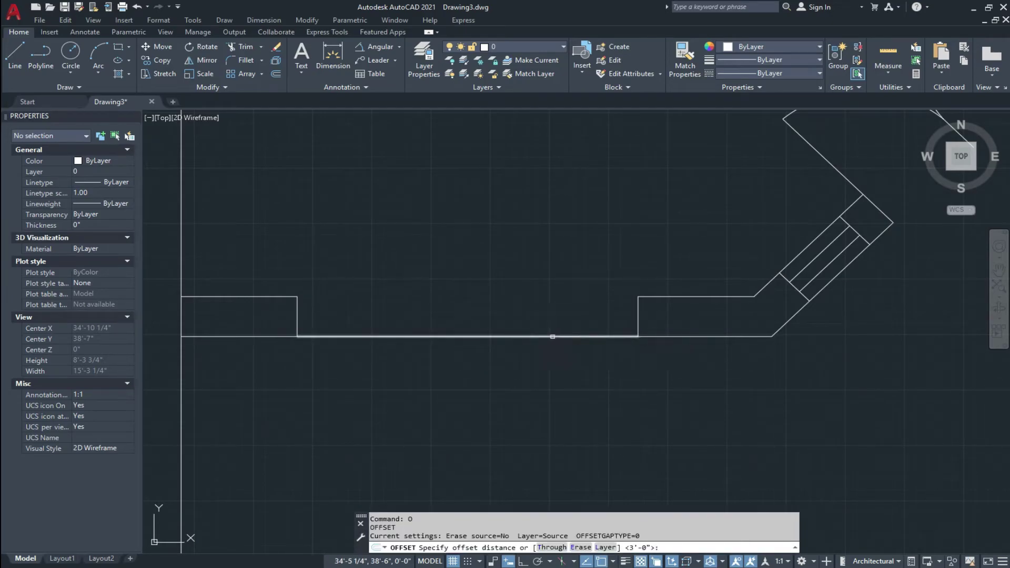
pyautogui.write('3')
pyautogui.press('Return')
pyautogui.click(552, 336)
pyautogui.click(547, 320)
pyautogui.click(547, 323)
pyautogui.click(545, 302)
pyautogui.click(544, 310)
pyautogui.click(536, 283)
pyautogui.scroll(-4, 536, 341)
pyautogui.moveTo(551, 370); pyautogui.dragTo(521, 340, button='middle')
pyautogui.press('Escape')
pyautogui.scroll(-4, 514, 346)
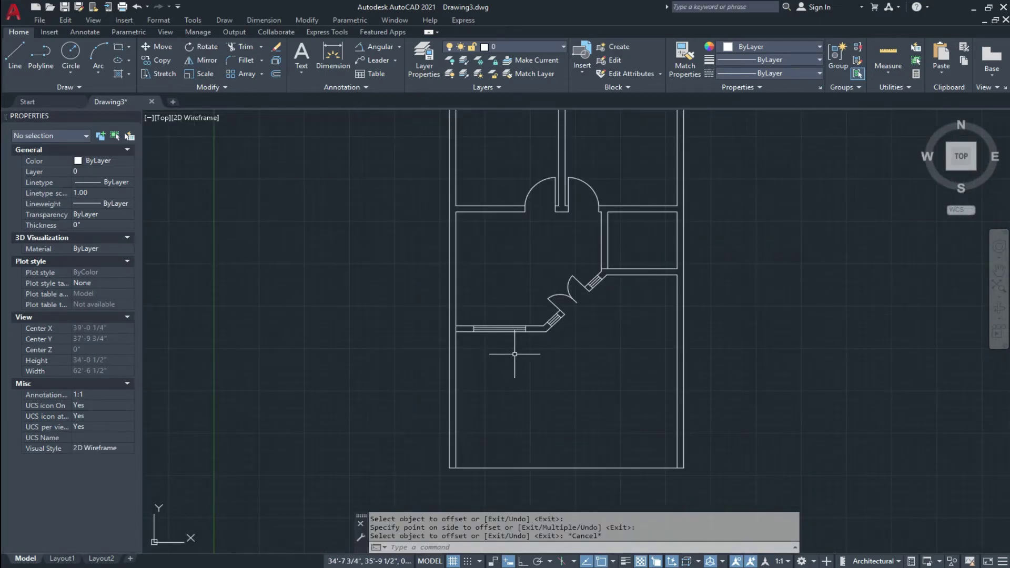
# - Try to trim the outer wall's inner line where the horizontal window wall meets it
pyautogui.scroll(5, 480, 337)
pyautogui.press('Escape')
pyautogui.press('Escape')
pyautogui.write('tr')
pyautogui.press('Return')
pyautogui.press('Return')
pyautogui.click(380, 304)
pyautogui.press('Escape')
pyautogui.hotkey('ctrl', 'z')
pyautogui.hotkey('ctrl', 'z')
# - Trim the outer wall's inner line at its junction with the horizontal window wall and erase the leftover segment
pyautogui.scroll(5, 389, 337)
pyautogui.press('Escape')
pyautogui.press('Escape')
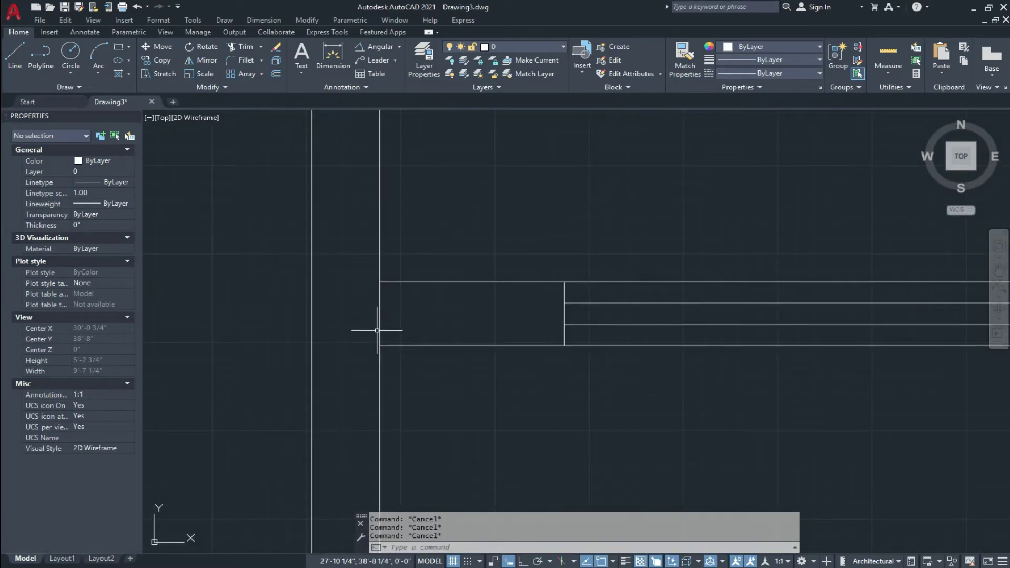
pyautogui.write('tr')
pyautogui.press('Return')
pyautogui.press('Return')
pyautogui.click(394, 289)
pyautogui.click(361, 325)
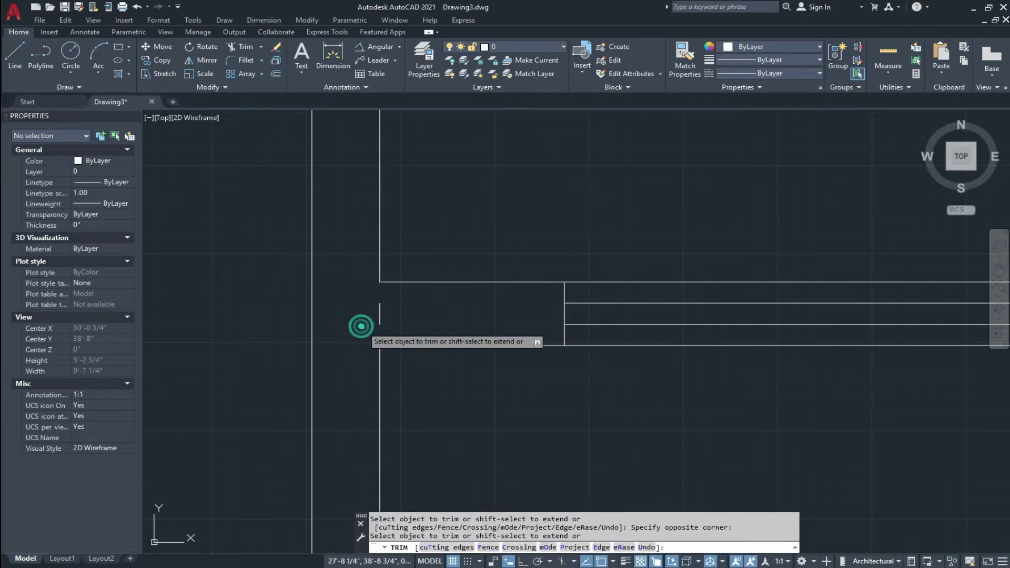
pyautogui.press('Escape')
pyautogui.click(395, 310)
pyautogui.click(374, 316)
pyautogui.write('e')
pyautogui.press('Return')
# - Examine the wall junctions around the diagonal wall and the small room
pyautogui.scroll(-6, 413, 337)
pyautogui.moveTo(440, 376)
pyautogui.mouseDown(button='middle')
pyautogui.moveTo(414, 329)
pyautogui.moveTo(410, 349)
pyautogui.mouseUp(button='middle')
pyautogui.scroll(-4, 427, 347)
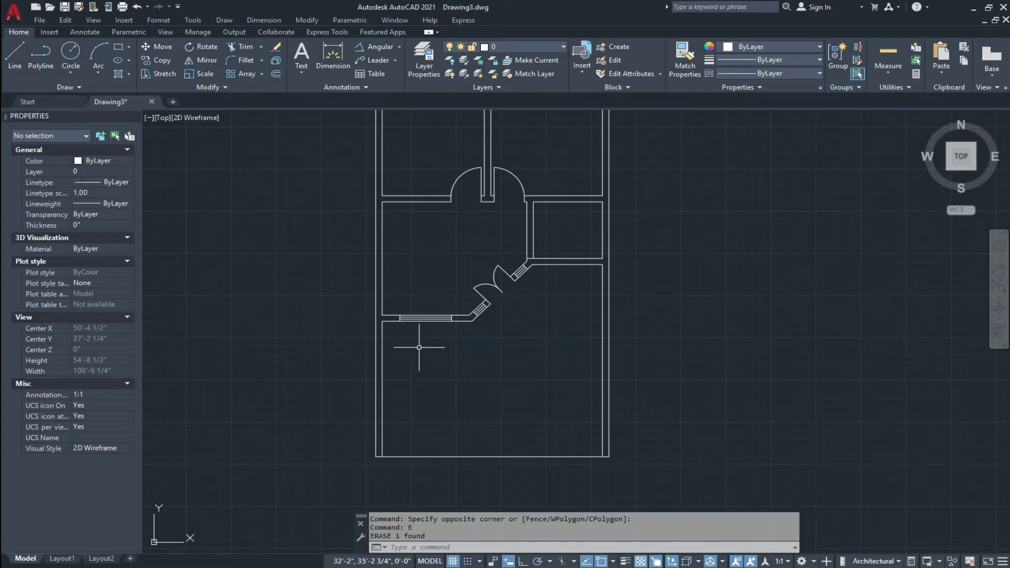
pyautogui.moveTo(444, 348); pyautogui.dragTo(412, 428, button='middle')
pyautogui.moveTo(436, 296); pyautogui.dragTo(407, 318, button='middle')
pyautogui.scroll(3, 464, 319)
pyautogui.moveTo(472, 321); pyautogui.dragTo(458, 294, button='middle')
pyautogui.scroll(6, 459, 338)
pyautogui.moveTo(449, 351); pyautogui.dragTo(440, 318, button='middle')
pyautogui.scroll(2, 432, 380)
pyautogui.scroll(-6, 428, 378)
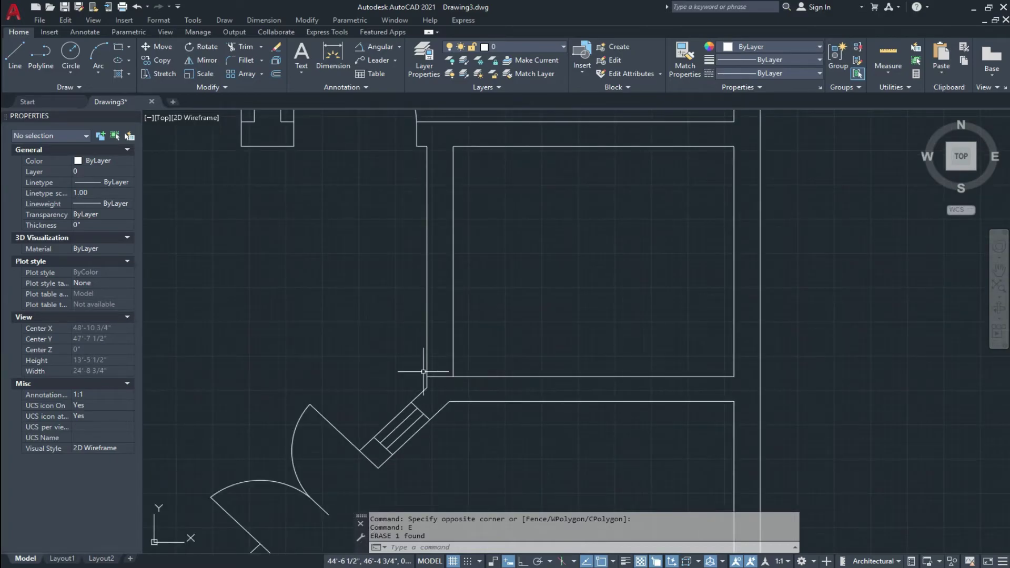
pyautogui.scroll(-3, 408, 342)
pyautogui.scroll(3, 357, 349)
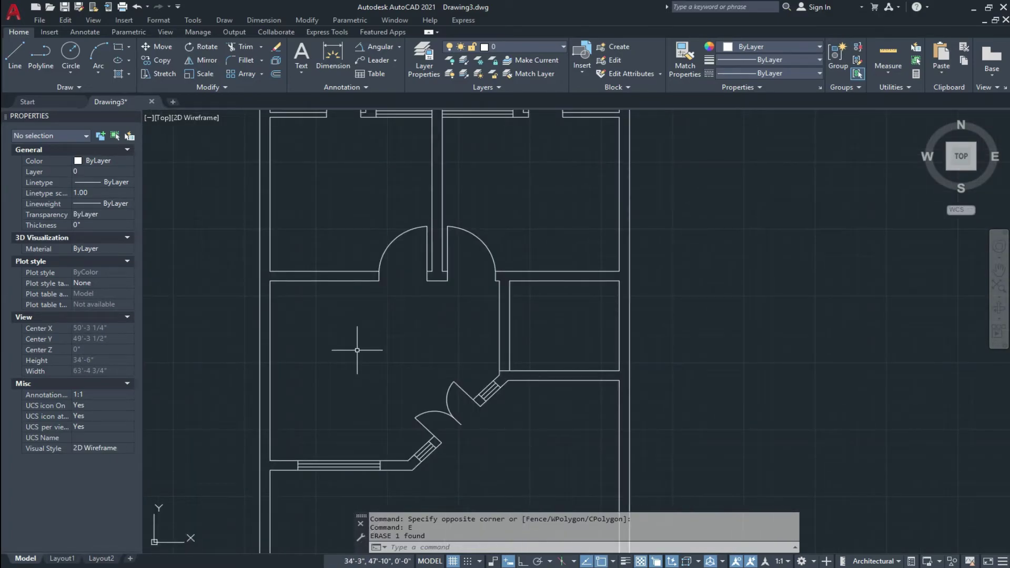
pyautogui.scroll(8, 480, 336)
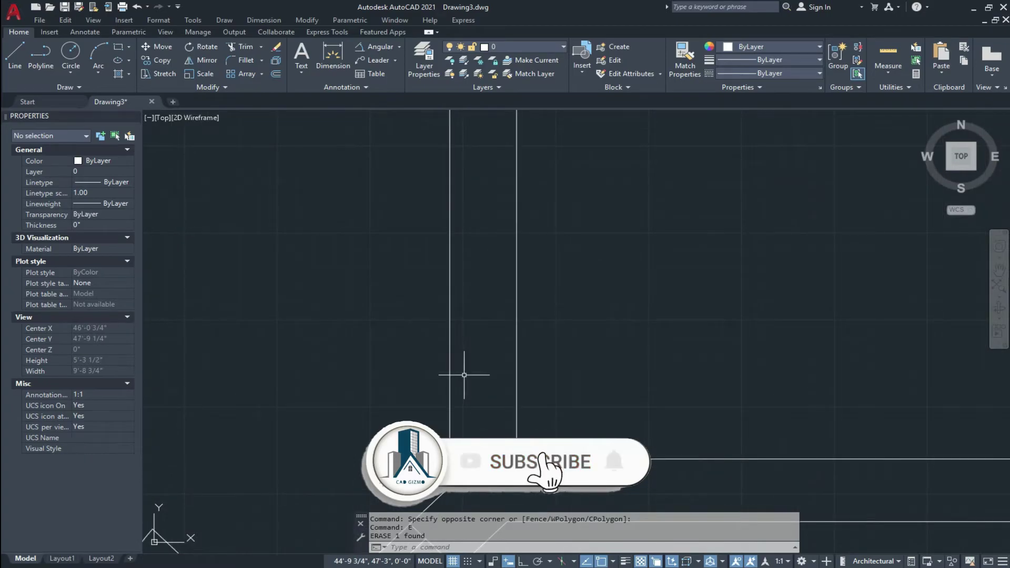
# - Shorten the small room's lower wall line to the room's lower-left inner corner and draw a line across its left wall there
pyautogui.click(473, 412)
pyautogui.click(446, 429)
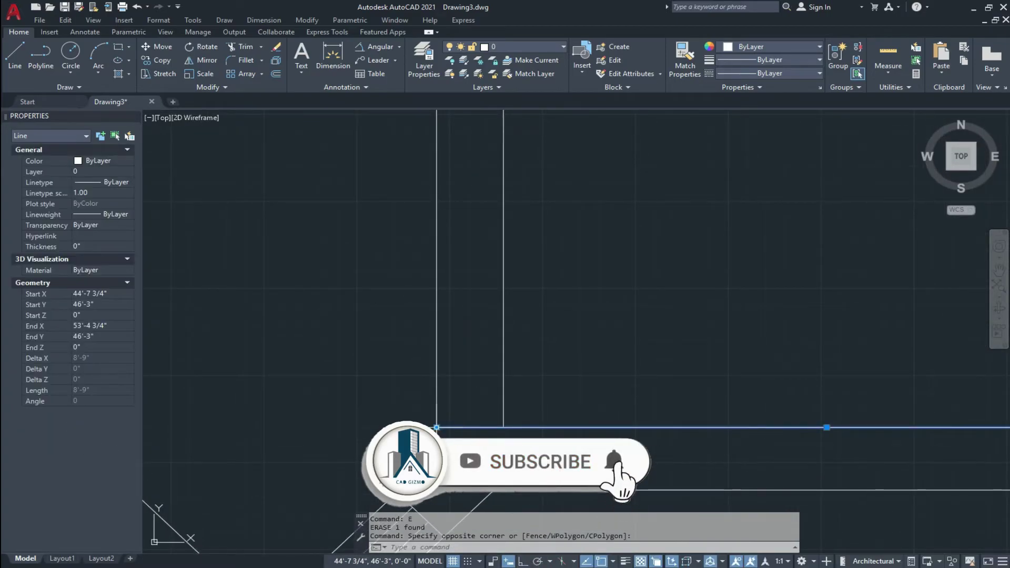
pyautogui.press('Escape')
pyautogui.write('l')
pyautogui.press('Return')
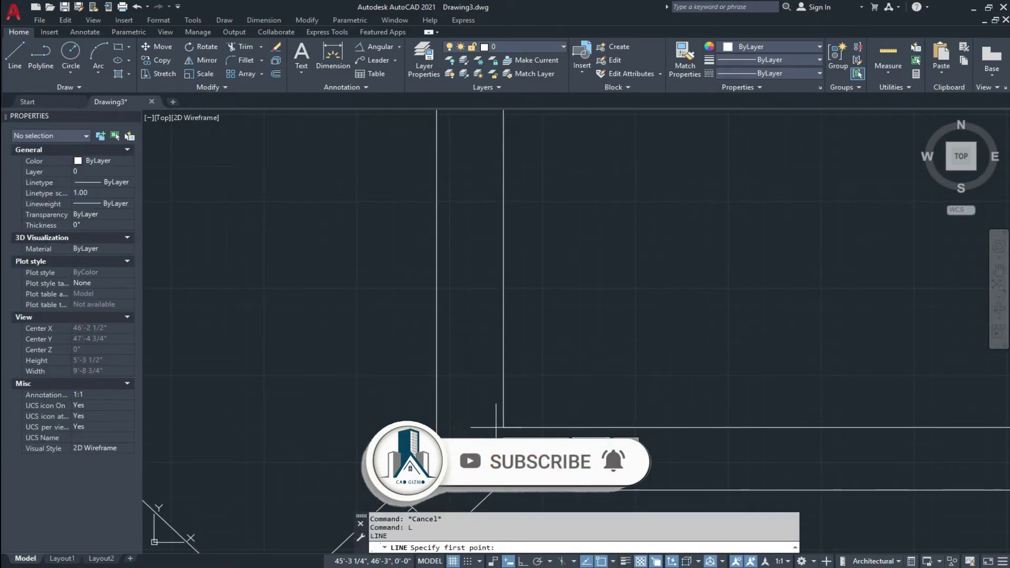
pyautogui.click(436, 428)
pyautogui.press('Escape')
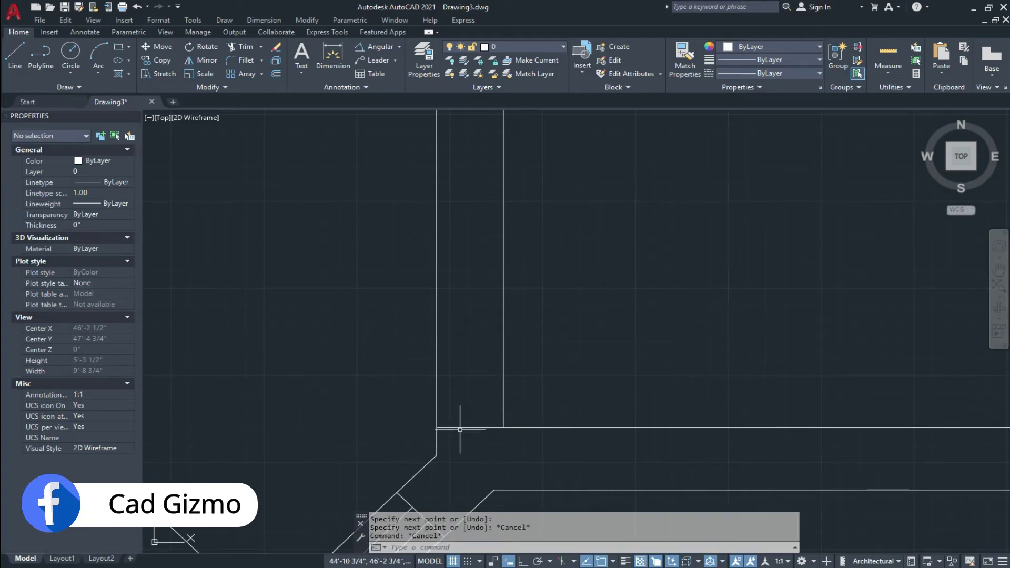
# - Move the short line across the small room's left wall 4.5" upward
pyautogui.click(460, 428)
pyautogui.write('m')
pyautogui.press('Return')
pyautogui.click(503, 427)
pyautogui.write('4.5')
pyautogui.press('Return')
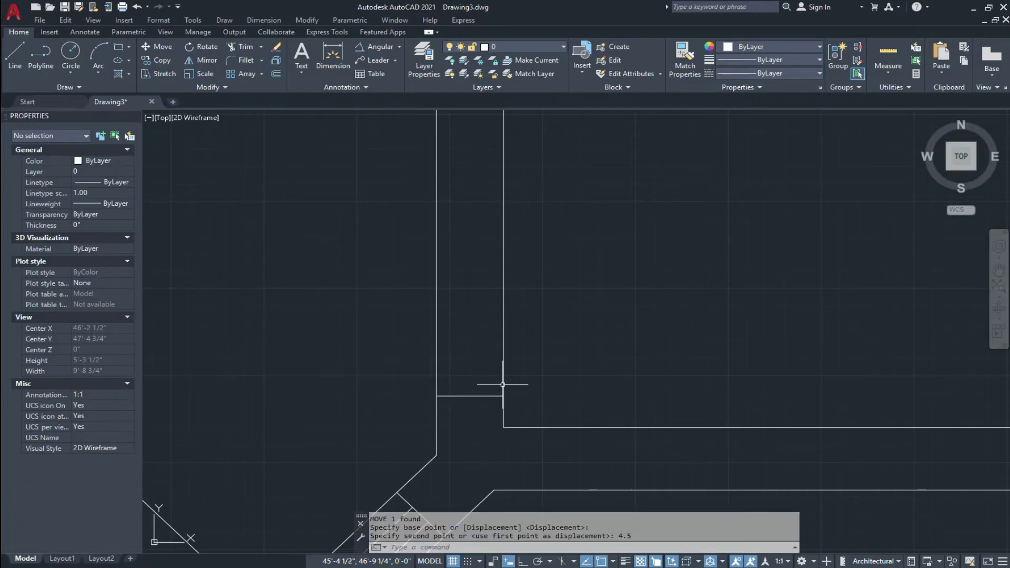
pyautogui.write('o')
pyautogui.press('Return')
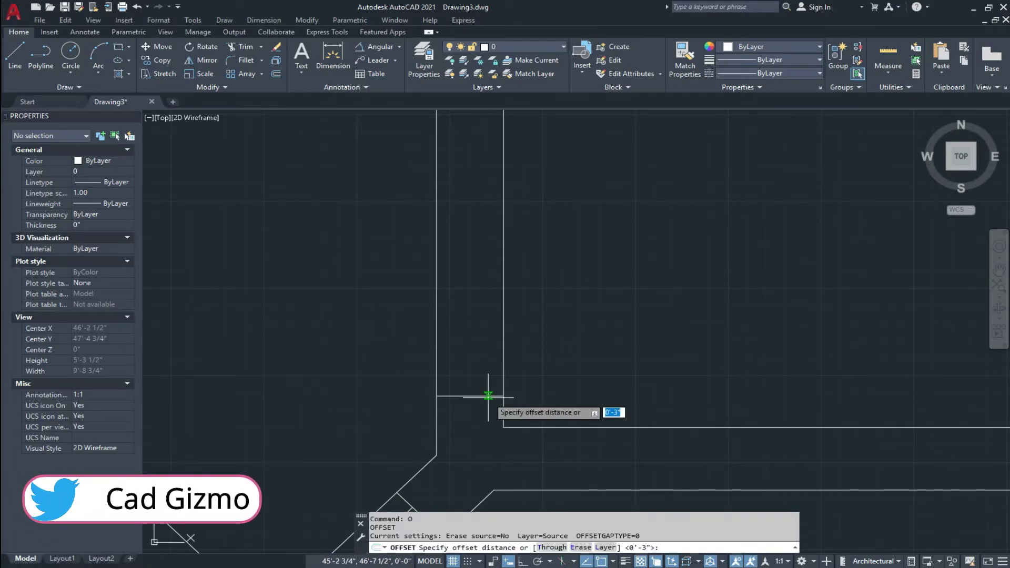
pyautogui.write('36')
pyautogui.press('Return')
pyautogui.press('Escape')
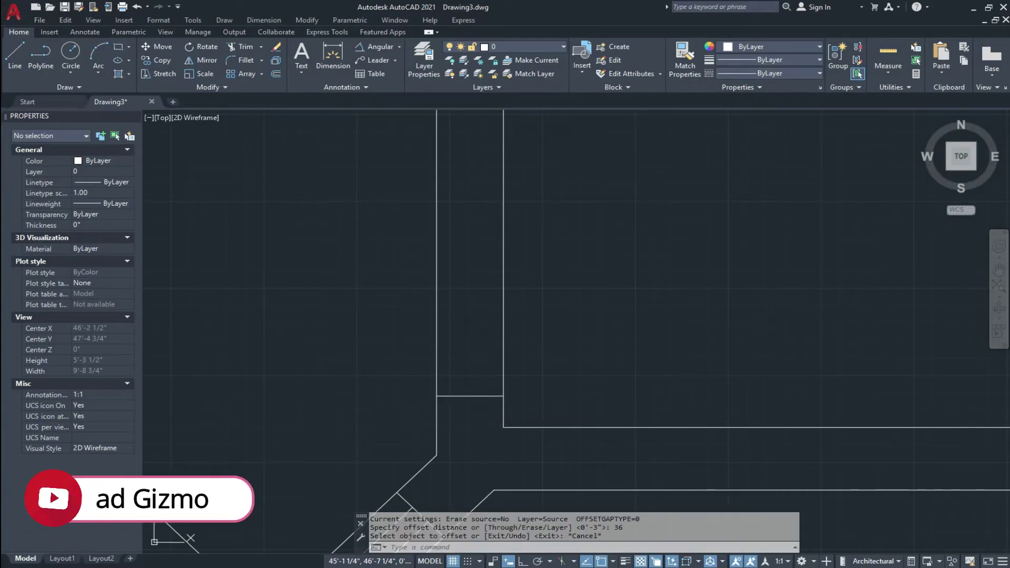
# - Offset the short line across the small room's left wall 36" upward to mark the door opening
pyautogui.write('o')
pyautogui.press('Return')
pyautogui.write('36')
pyautogui.press('Return')
pyautogui.click(477, 396)
pyautogui.click(465, 330)
pyautogui.moveTo(472, 347); pyautogui.dragTo(472, 382, button='middle')
pyautogui.press('Escape')
pyautogui.press('Escape')
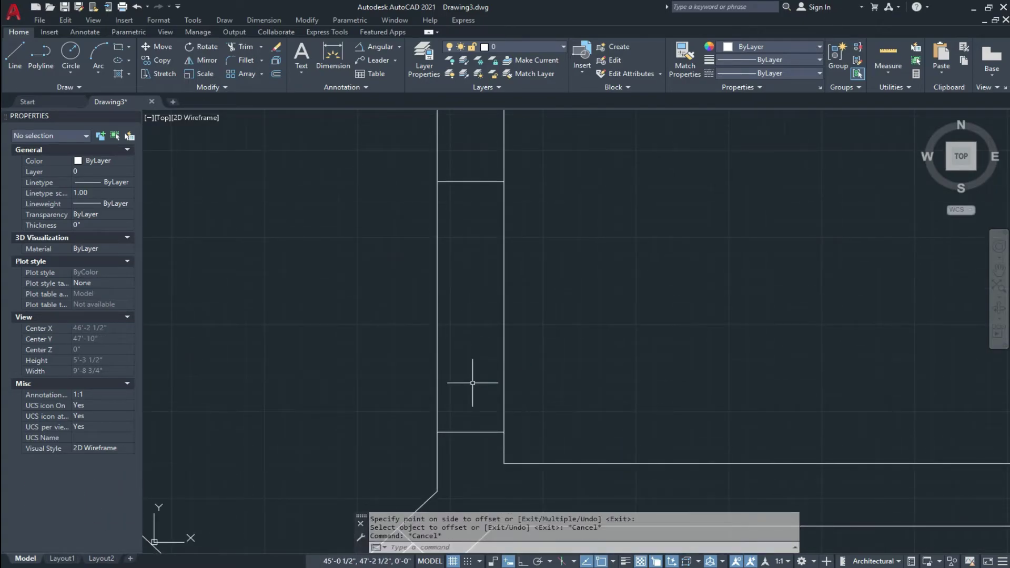
# - Trim both lines of the small room's left wall between the door marks, including the remainder at the lower jamb
pyautogui.write('tr')
pyautogui.press('Return')
pyautogui.click(547, 237)
pyautogui.click(372, 390)
pyautogui.press('Escape')
pyautogui.press('Escape')
pyautogui.scroll(5, 502, 431)
pyautogui.press('Return')
pyautogui.click(520, 415)
pyautogui.click(502, 424)
pyautogui.press('Escape')
pyautogui.scroll(-5, 452, 408)
pyautogui.press('Escape')
# - Turn Ortho on and draw a 36" horizontal door leaf from the lower jamb's corner into the small room
pyautogui.moveTo(452, 408); pyautogui.dragTo(426, 444, button='middle')
pyautogui.write('l')
pyautogui.press('Return')
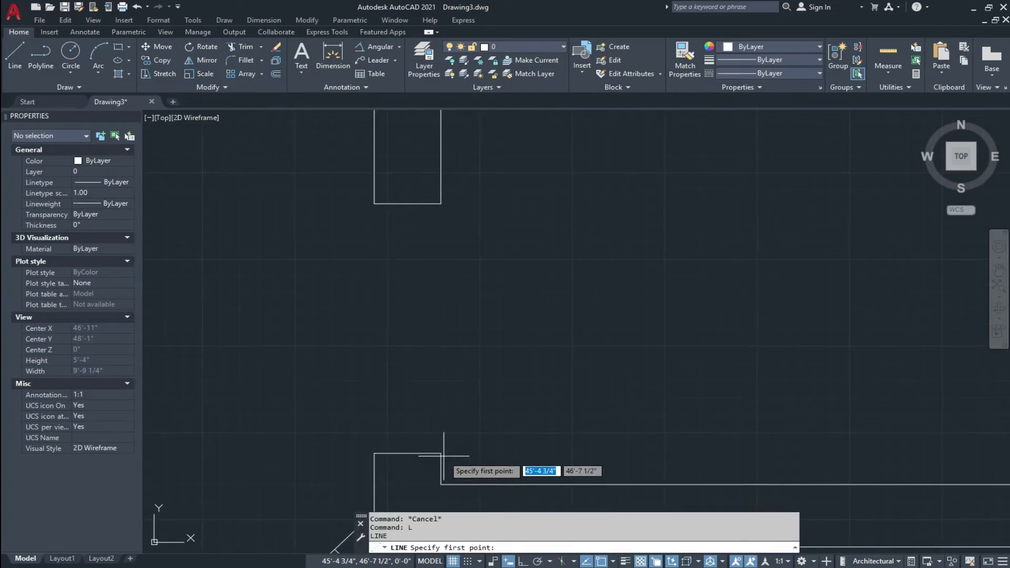
pyautogui.click(441, 452)
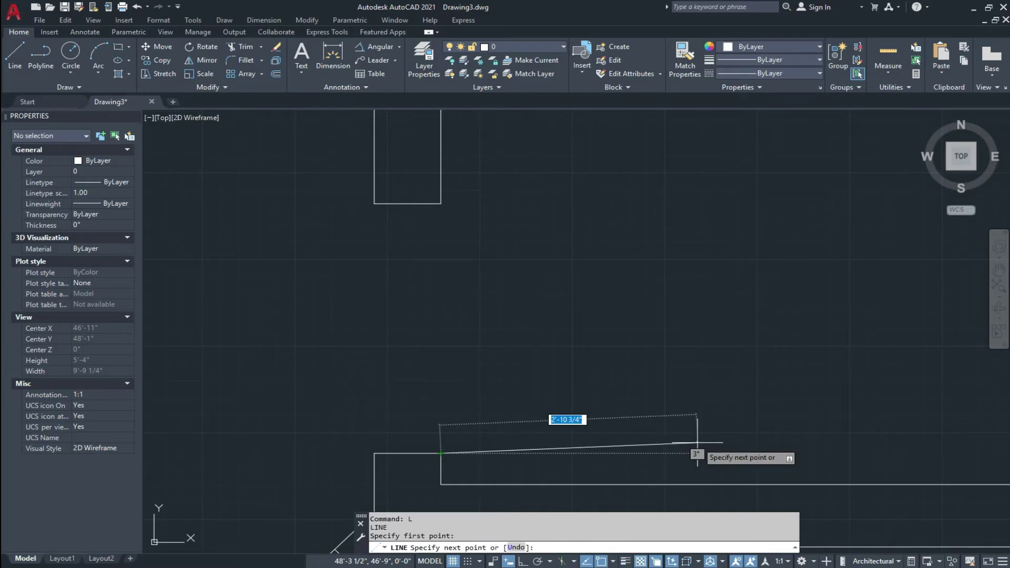
pyautogui.press('F8')
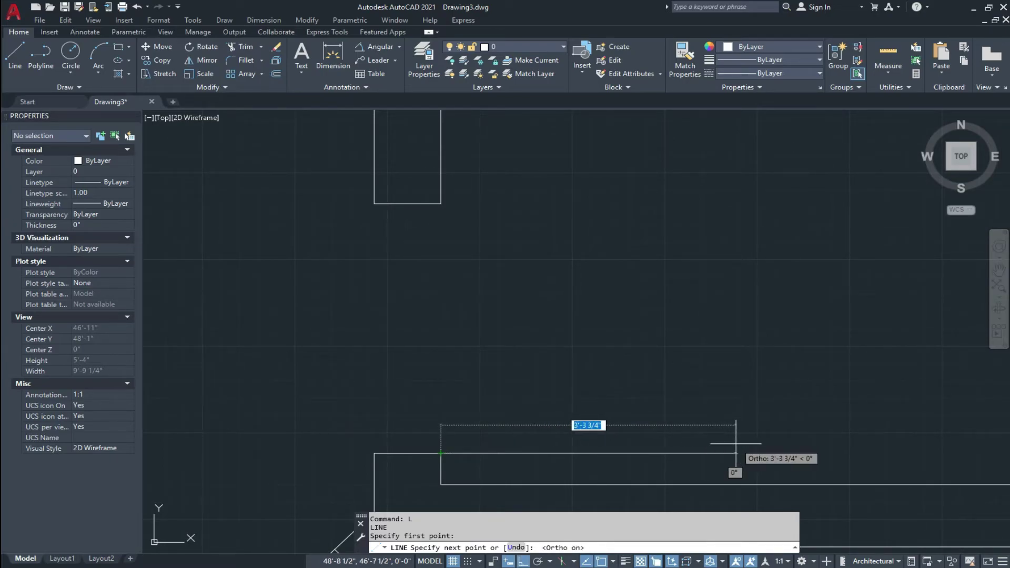
pyautogui.press('Return')
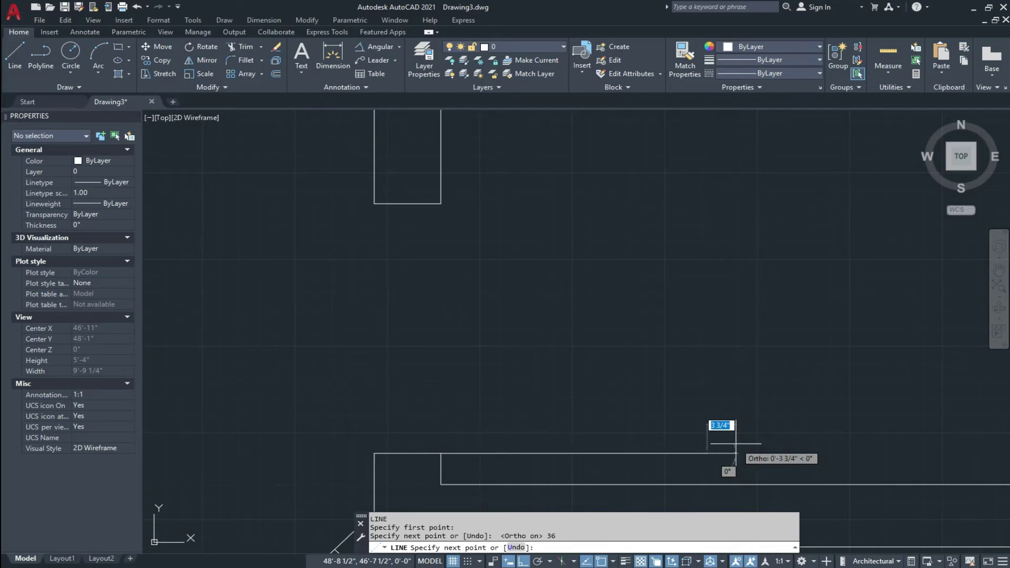
pyautogui.press('Escape')
# - Draw the door-swing arc from the leaf's free end to the upper jamb of the opening
pyautogui.write('a')
pyautogui.press('Return')
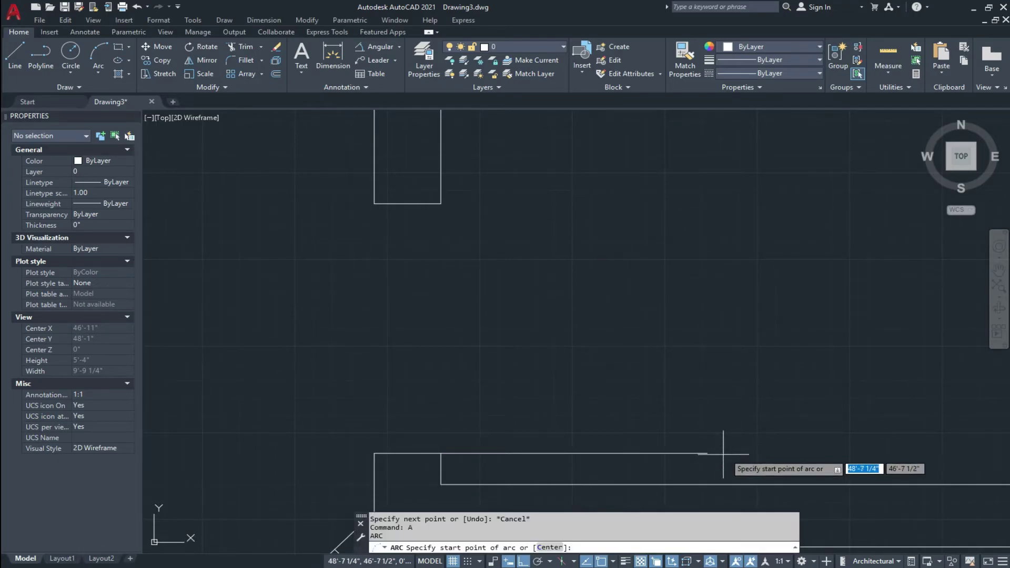
pyautogui.click(707, 453)
pyautogui.moveTo(583, 354); pyautogui.dragTo(601, 460, button='middle')
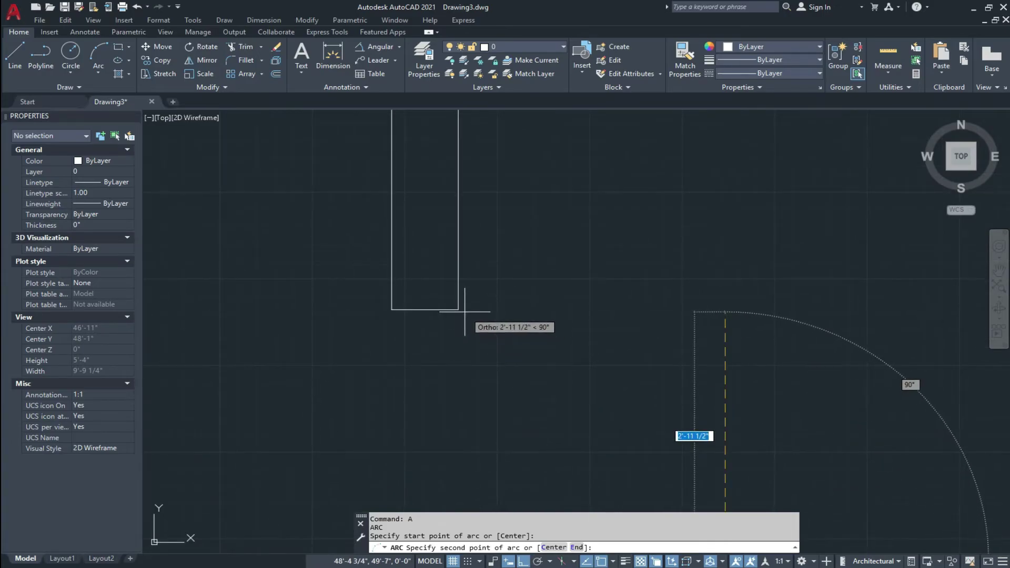
pyautogui.click(441, 203)
pyautogui.press('Escape')
pyautogui.scroll(10, 424, 309)
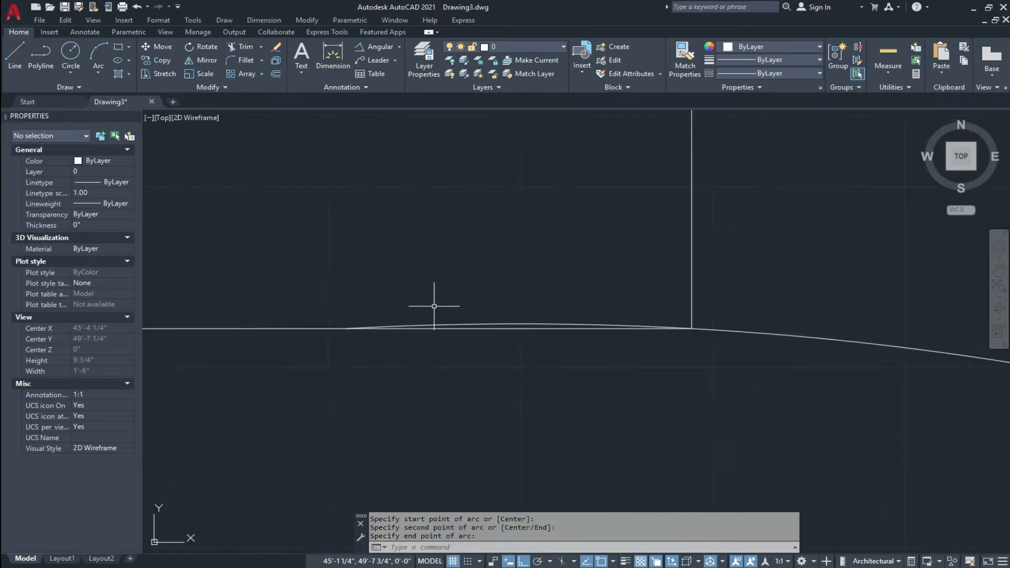
# - Trim the part of the door-swing arc that extends past the upper jamb's corner
pyautogui.write('tr')
pyautogui.press('Return')
pyautogui.press('Return')
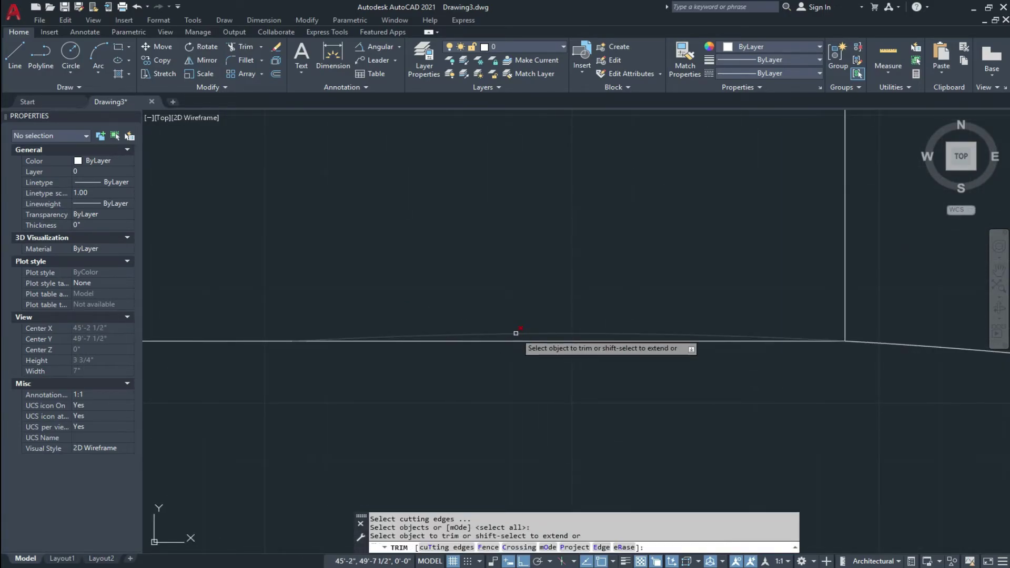
pyautogui.scroll(-4, 525, 339)
pyautogui.scroll(-5, 524, 339)
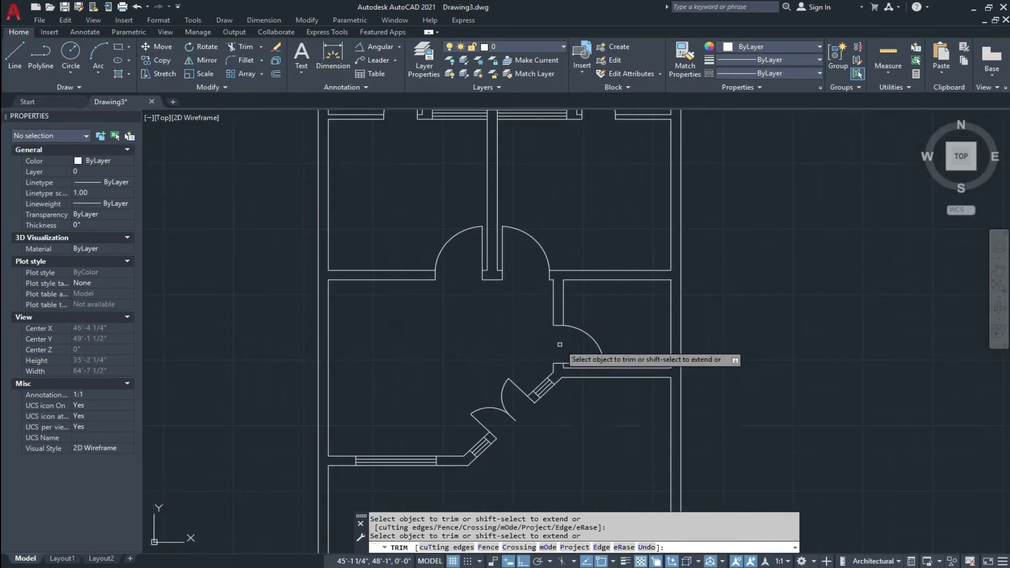
pyautogui.scroll(4, 512, 393)
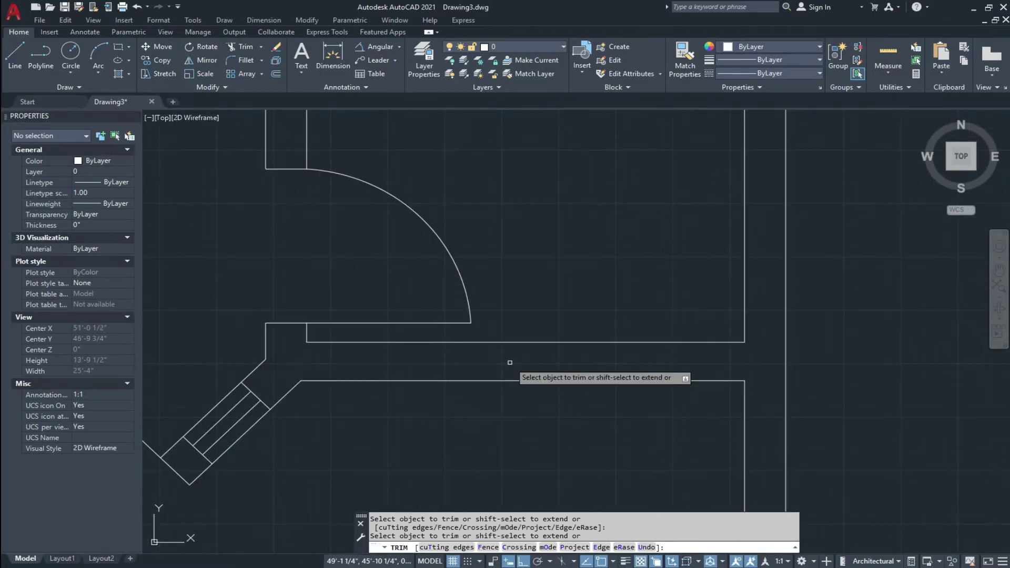
pyautogui.press('Escape')
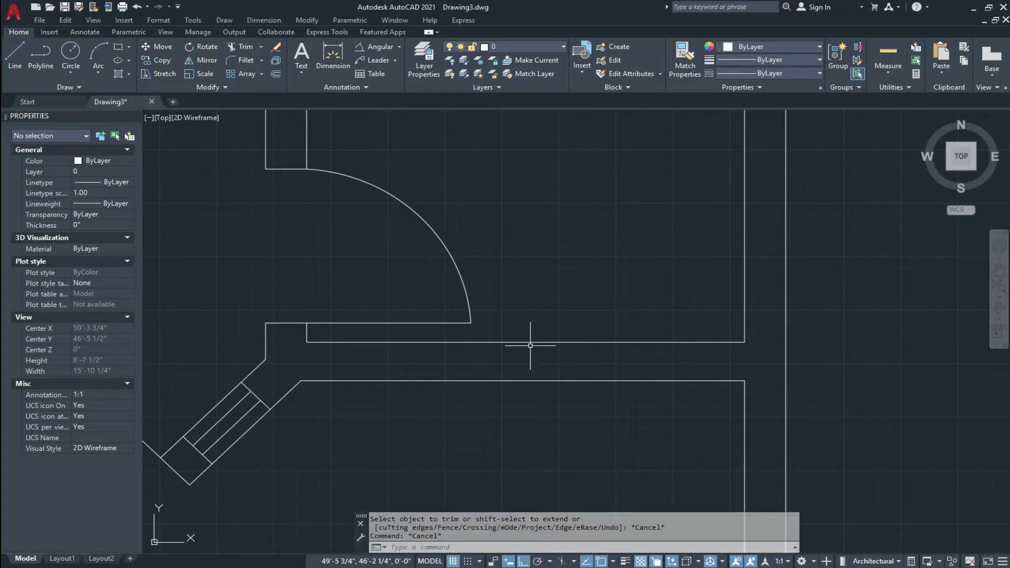
# - Draw a line across the wall below the small room, starting at the midpoint of its upper face
pyautogui.write('l')
pyautogui.press('Return')
pyautogui.click(523, 342)
pyautogui.click(524, 381)
pyautogui.press('Escape')
pyautogui.moveTo(512, 350); pyautogui.dragTo(516, 382, button='middle')
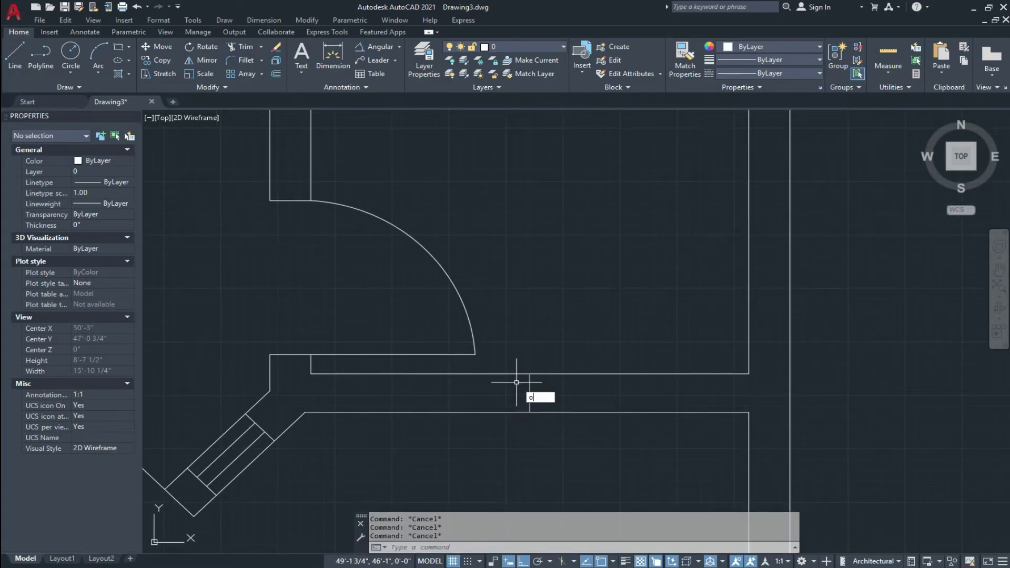
# - Offset the centre line across the small room's lower wall by 36" to both sides as opening jambs
pyautogui.press('Return')
pyautogui.write('36')
pyautogui.press('Return')
pyautogui.click(528, 384)
pyautogui.click(554, 394)
pyautogui.click(529, 392)
pyautogui.click(484, 389)
pyautogui.press('Escape')
# - Trim the small room's lower wall faces between the centre line and the right jamb
pyautogui.write('t')
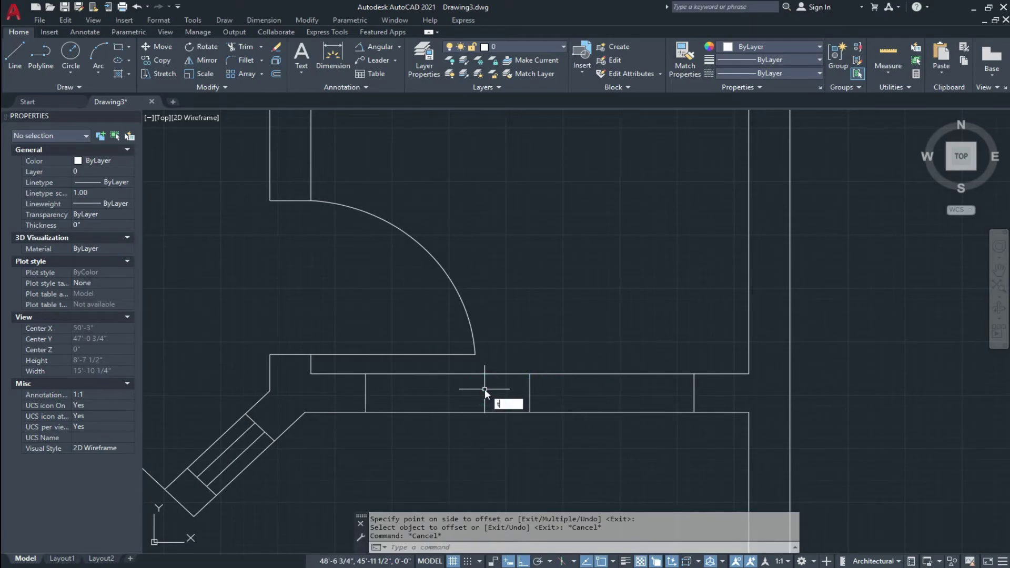
pyautogui.write('e cor')
pyautogui.press('Return')
pyautogui.click(626, 347)
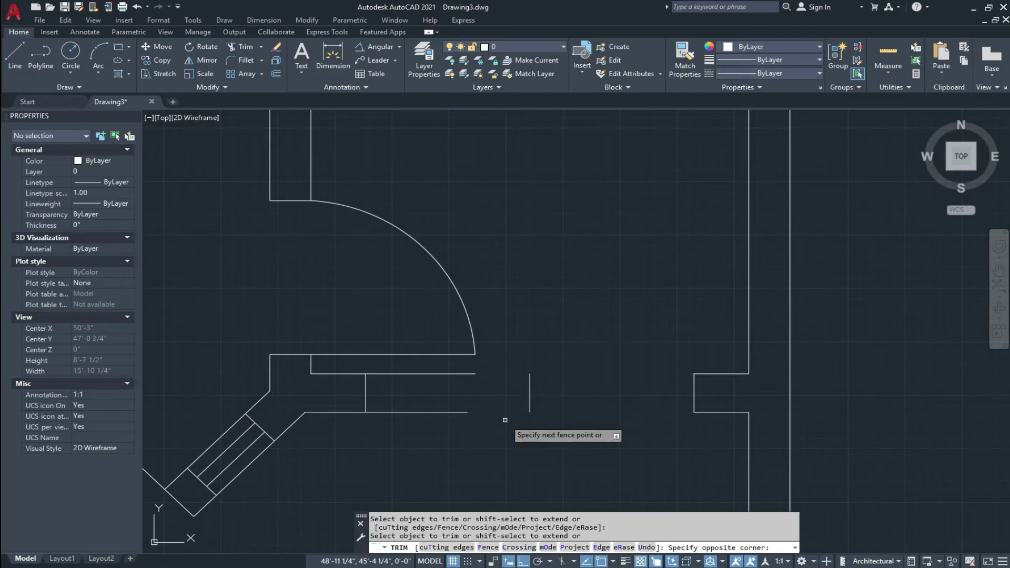
pyautogui.click(505, 420)
pyautogui.press('Escape')
# - Erase the centre line in the small room's lower wall
pyautogui.click(550, 377)
pyautogui.click(506, 403)
pyautogui.write('e')
pyautogui.press('Return')
pyautogui.press('Escape')
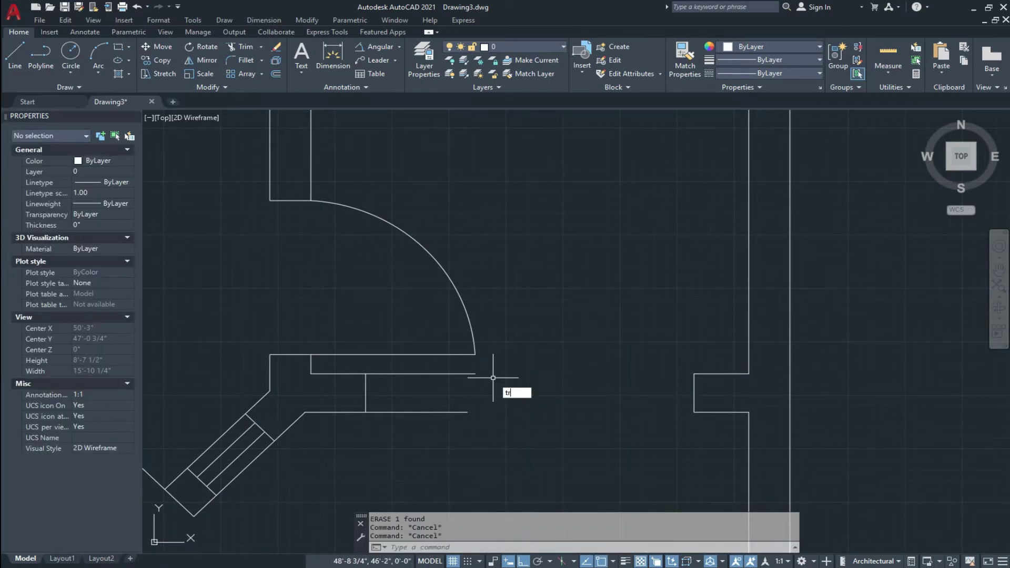
# - Trim the remaining wall-face pieces next to the left jamb to open the gap fully
pyautogui.press('Return')
pyautogui.click(501, 360)
pyautogui.click(425, 421)
pyautogui.press('Escape')
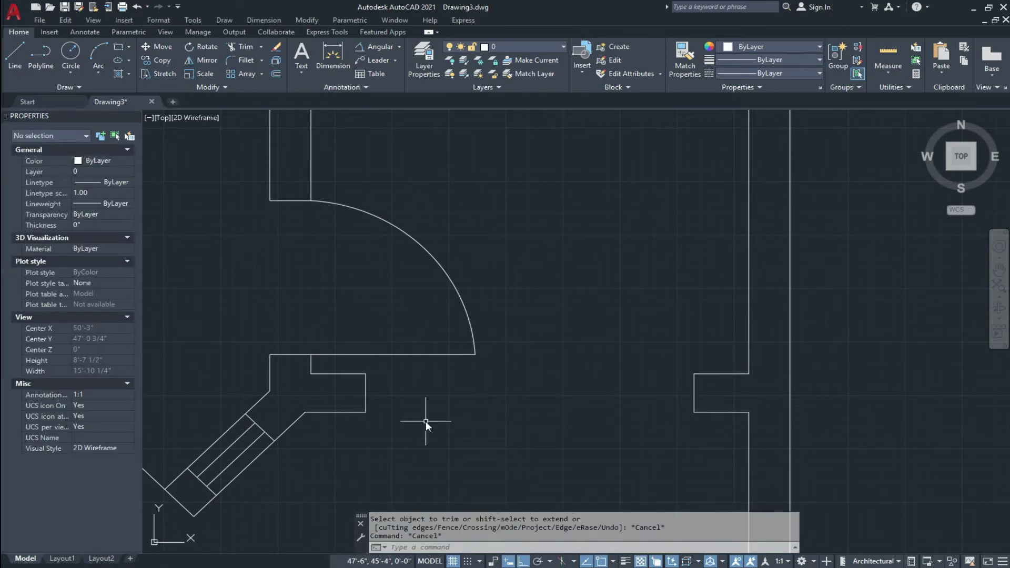
# - Draw a line across the opening between the lower corners of its two jambs
pyautogui.write('l')
pyautogui.press('Return')
pyautogui.click(366, 412)
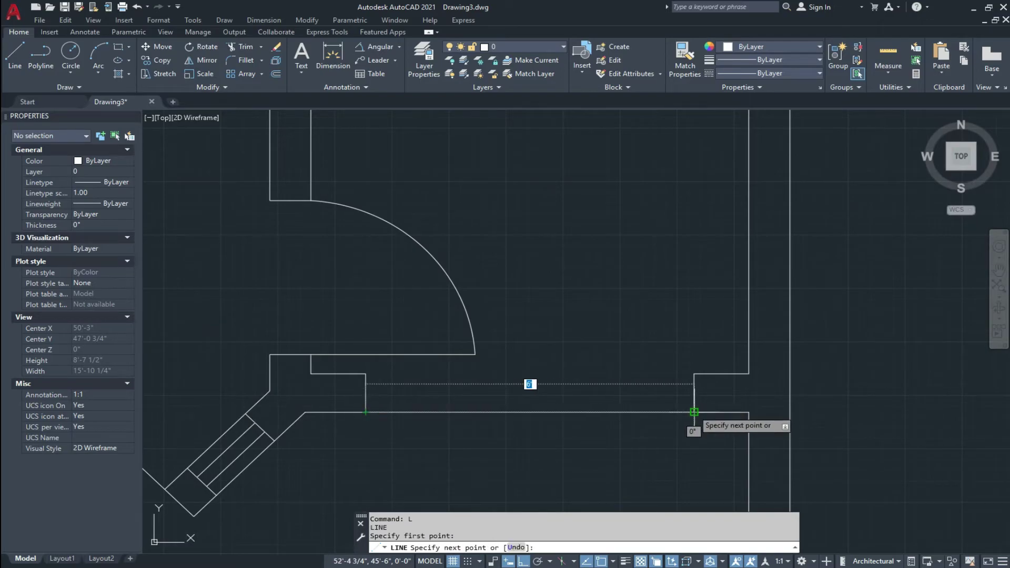
pyautogui.click(693, 412)
pyautogui.press('Escape')
# - Offset the new window line upward three times at 3" spacing to complete the window in the wall
pyautogui.write('o')
pyautogui.press('Return')
pyautogui.write('3')
pyautogui.press('Return')
pyautogui.click(594, 412)
pyautogui.click(592, 389)
pyautogui.click(593, 399)
pyautogui.click(593, 381)
pyautogui.click(591, 386)
pyautogui.click(590, 368)
pyautogui.scroll(-6, 579, 418)
pyautogui.press('Escape')
pyautogui.scroll(-2, 599, 372)
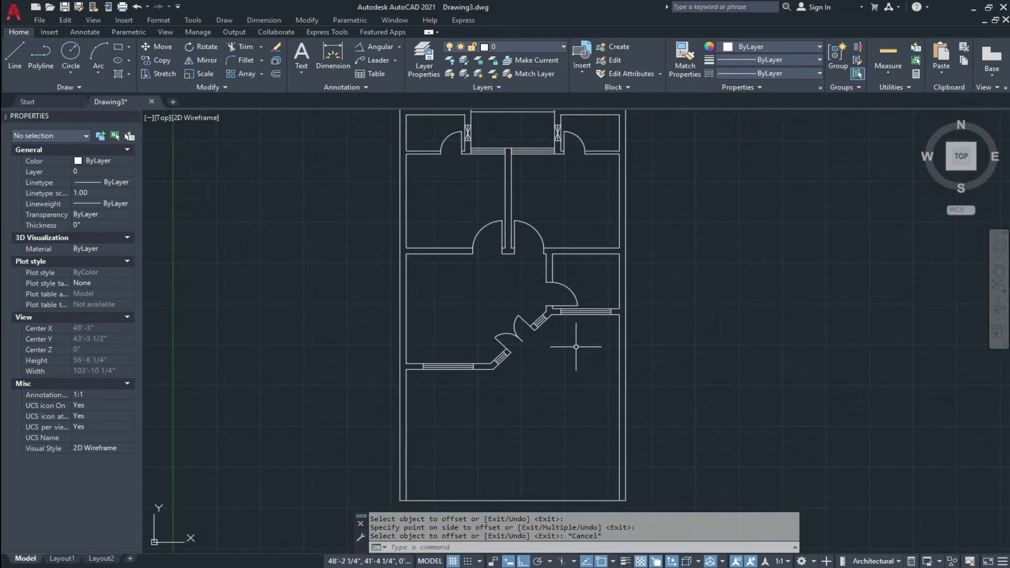
# - Extend the lower face of the left interior wall to the outer line of the left exterior wall
pyautogui.moveTo(578, 350); pyautogui.dragTo(557, 288, button='middle')
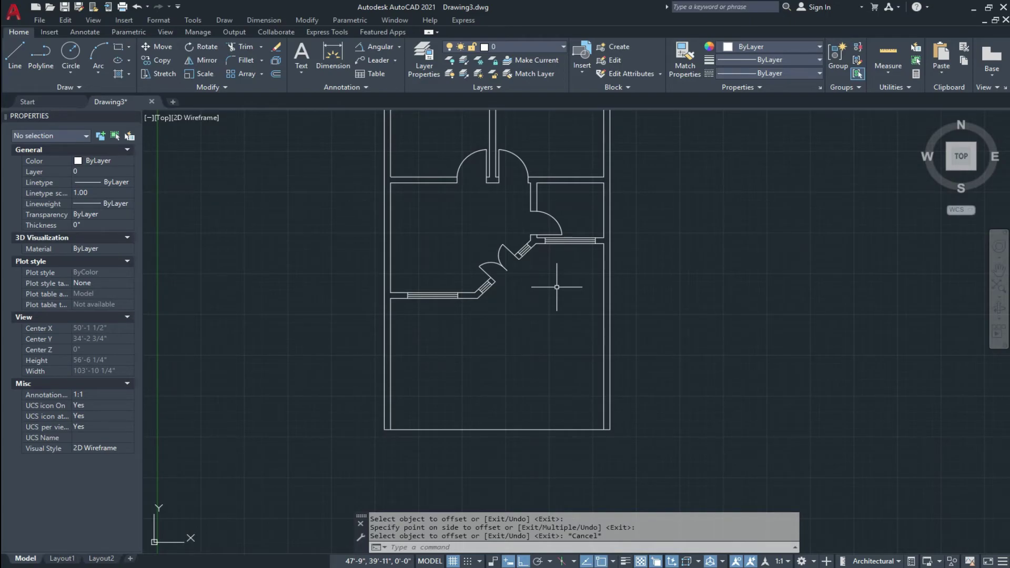
pyautogui.write('ex')
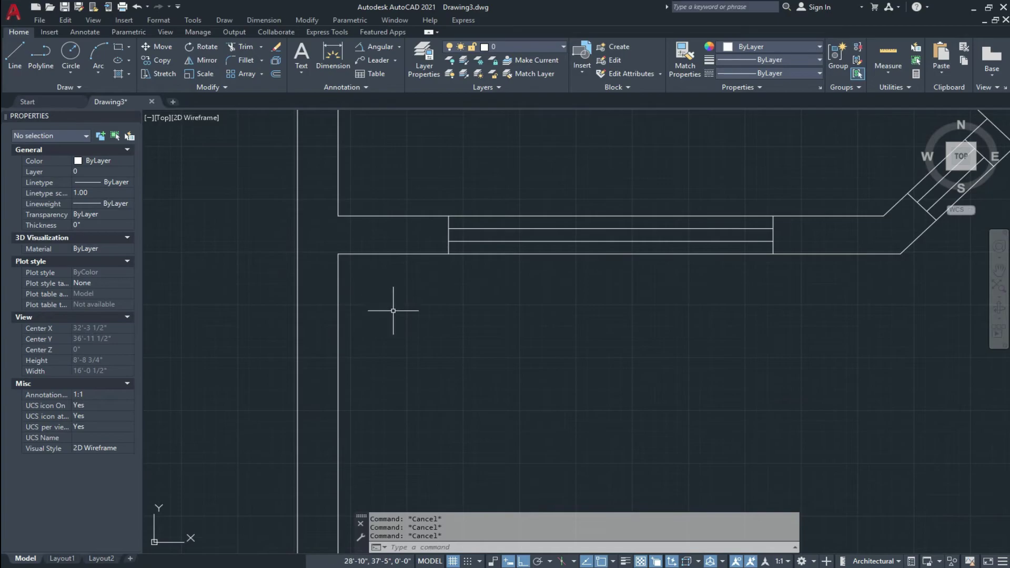
pyautogui.scroll(-6, 410, 313)
pyautogui.moveTo(424, 320); pyautogui.dragTo(405, 307, button='middle')
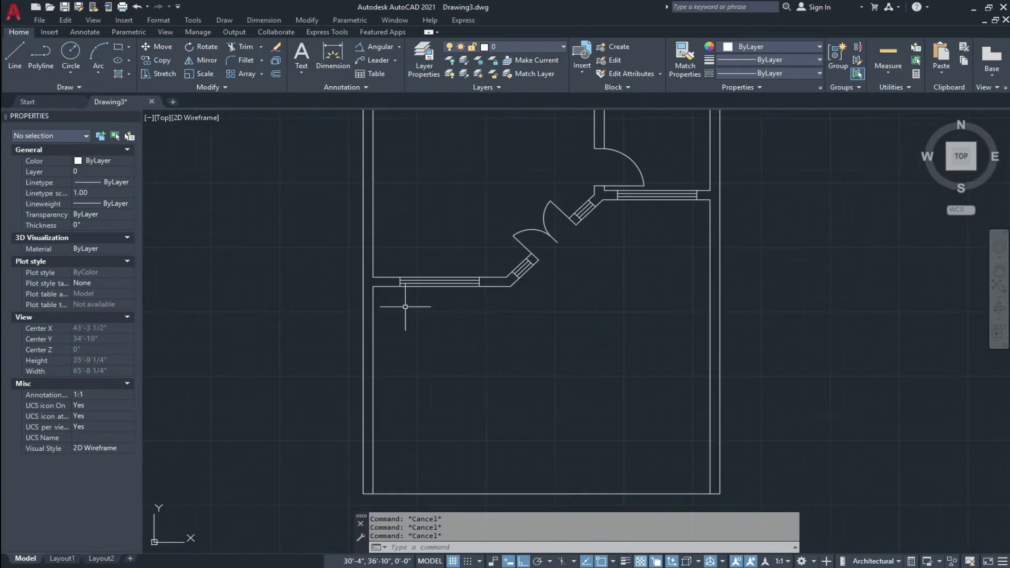
pyautogui.scroll(-4, 410, 307)
pyautogui.scroll(4, 418, 309)
pyautogui.scroll(8, 418, 308)
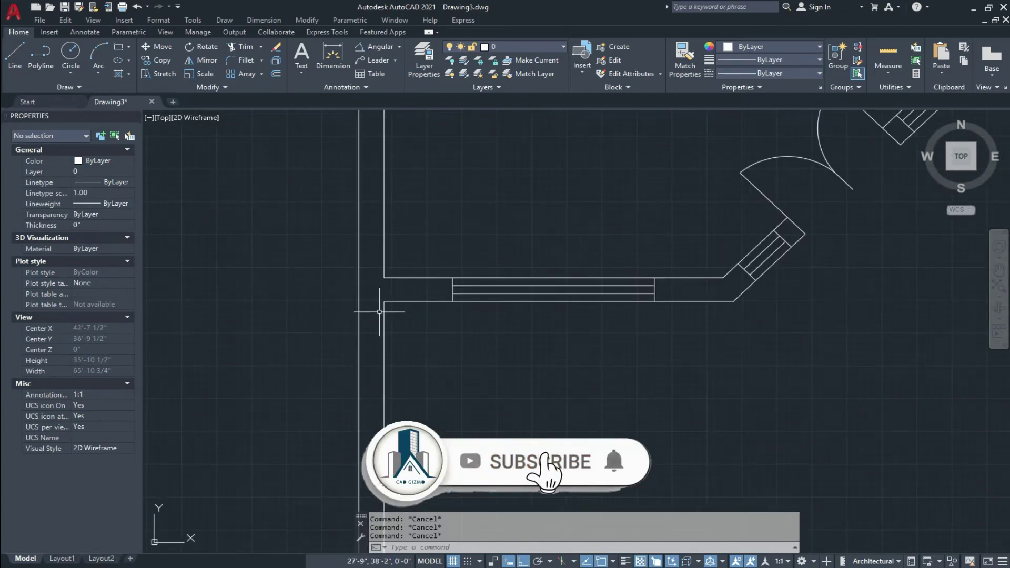
pyautogui.write('x')
pyautogui.press('Return')
pyautogui.press('Return')
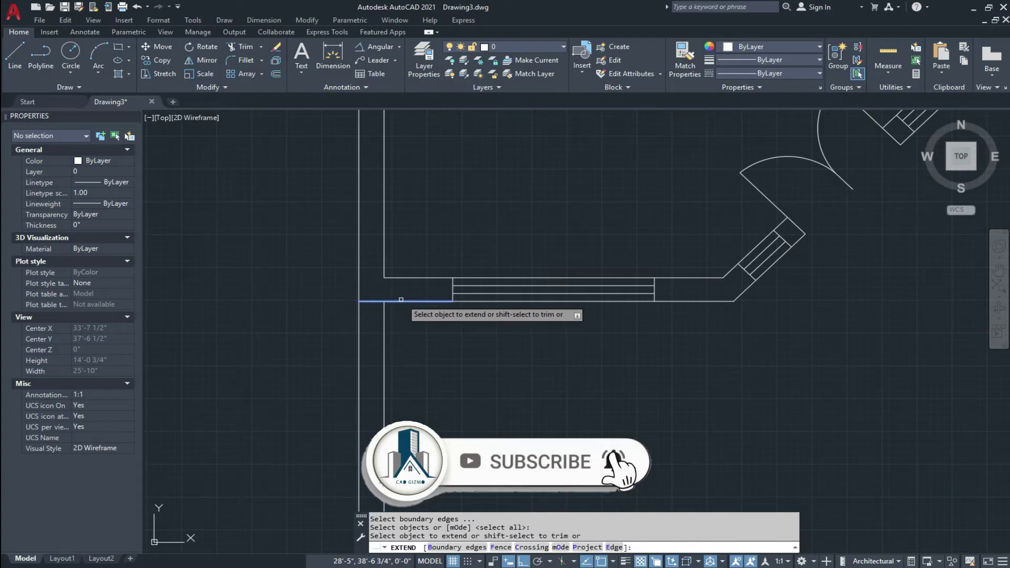
pyautogui.click(399, 301)
pyautogui.press('Escape')
# - Move the left exterior wall's inner line below the interior wall 4.5" toward the outer line
pyautogui.click(383, 320)
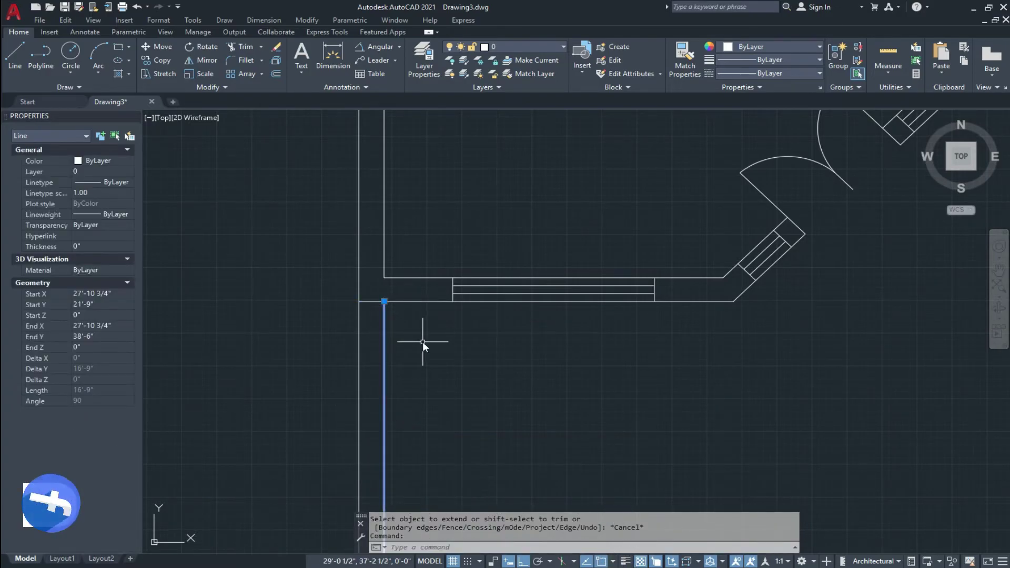
pyautogui.write('m')
pyautogui.press('Return')
pyautogui.click(473, 347)
pyautogui.write('4.5')
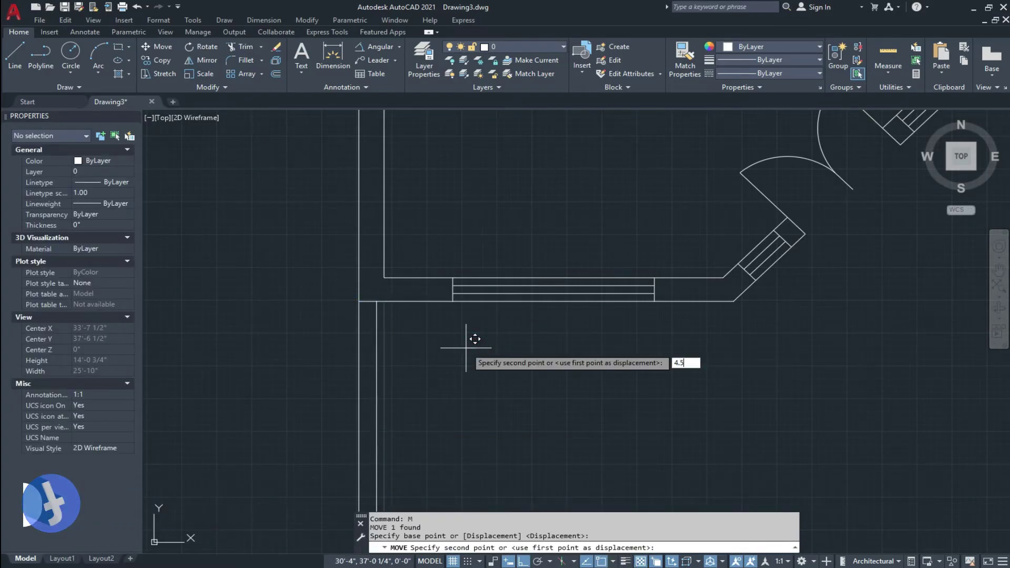
pyautogui.press('Return')
pyautogui.scroll(-4, 466, 348)
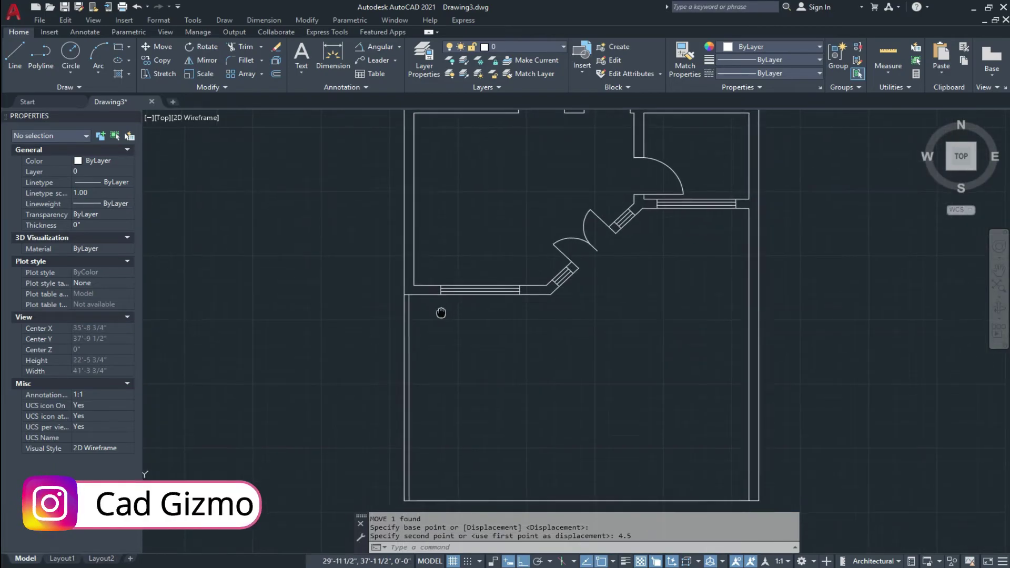
pyautogui.press('Escape')
pyautogui.press('Escape')
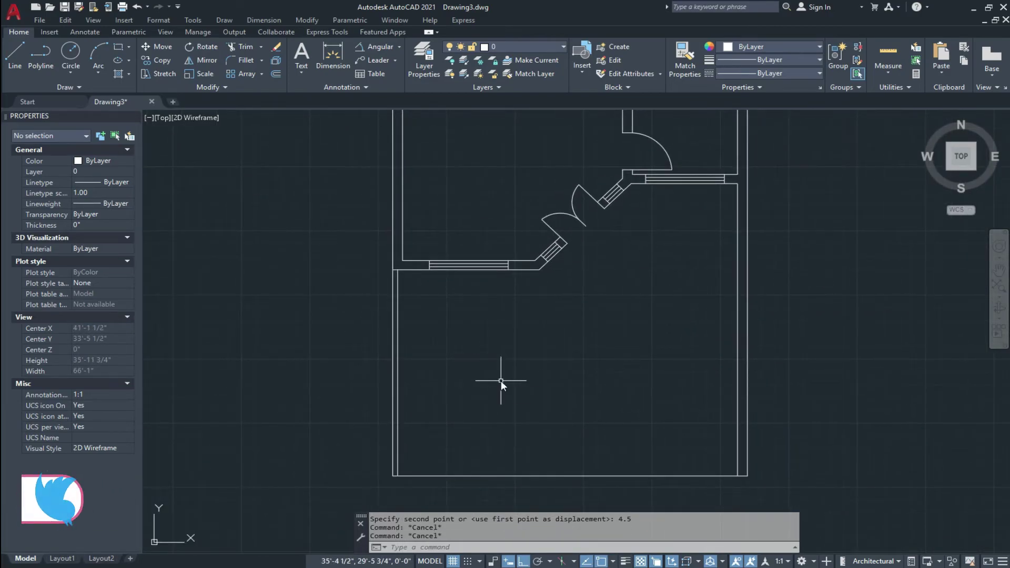
pyautogui.write('o')
pyautogui.press('Return')
pyautogui.press('Return')
pyautogui.press('Escape')
# - Offset the plan's bottom exterior line 4.5" inward
pyautogui.write('o')
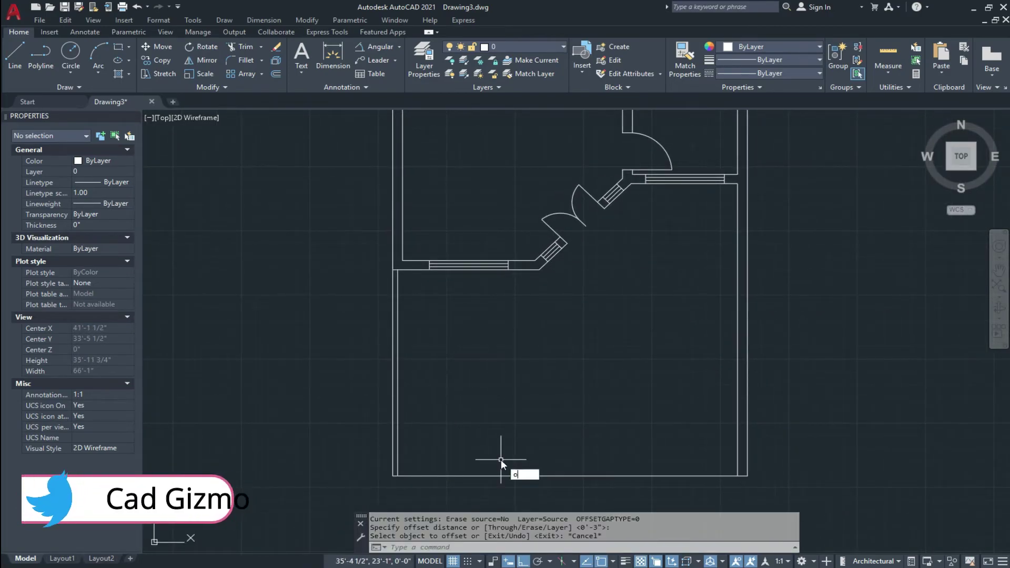
pyautogui.press('Return')
pyautogui.write('4.5')
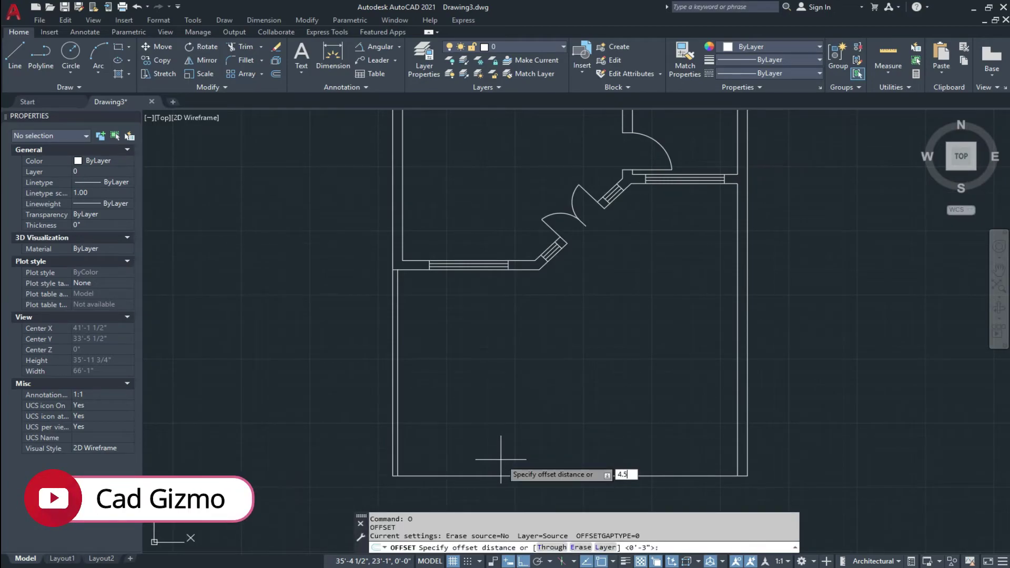
pyautogui.press('Return')
pyautogui.click(490, 469)
pyautogui.click(489, 408)
pyautogui.scroll(6, 578, 412)
pyautogui.press('Escape')
# - Move the right exterior wall's inner line below the small room 4.5" toward the outer line
pyautogui.moveTo(656, 286); pyautogui.dragTo(591, 357, button='middle')
pyautogui.press('Escape')
pyautogui.click(703, 326)
pyautogui.click(635, 347)
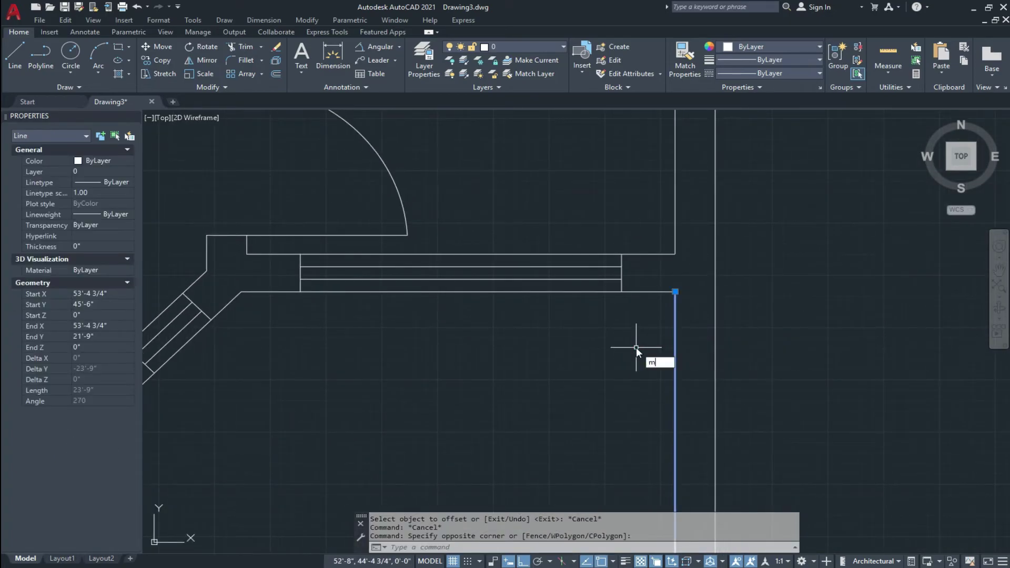
pyautogui.write('m')
pyautogui.press('Return')
pyautogui.click(568, 370)
pyautogui.write('4.5')
pyautogui.press('Return')
pyautogui.press('Escape')
# - Fillet the small room's lower wall face to the moved inner line, and stretch its end to the outer wall line
pyautogui.write('f')
pyautogui.press('Return')
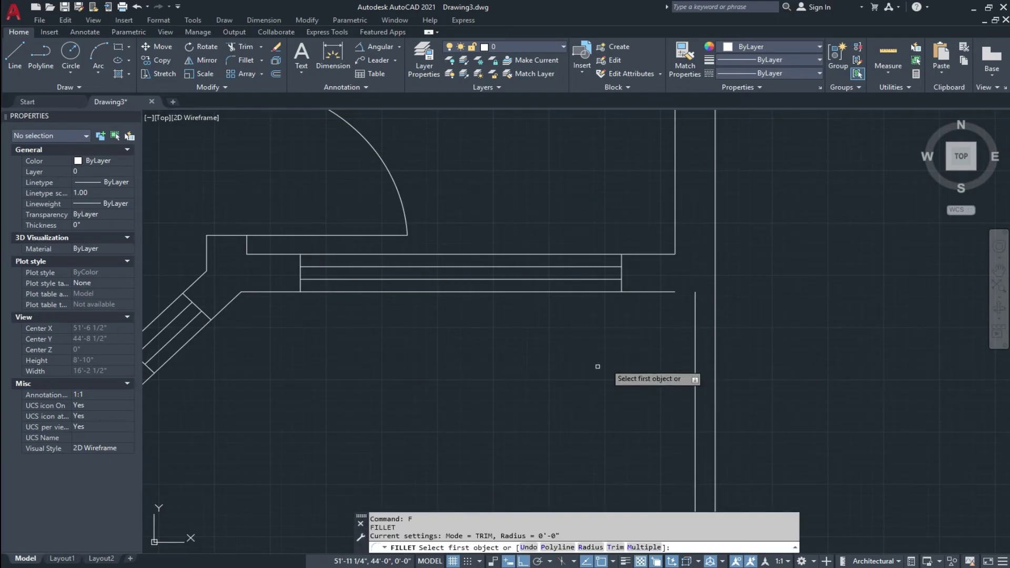
pyautogui.click(671, 291)
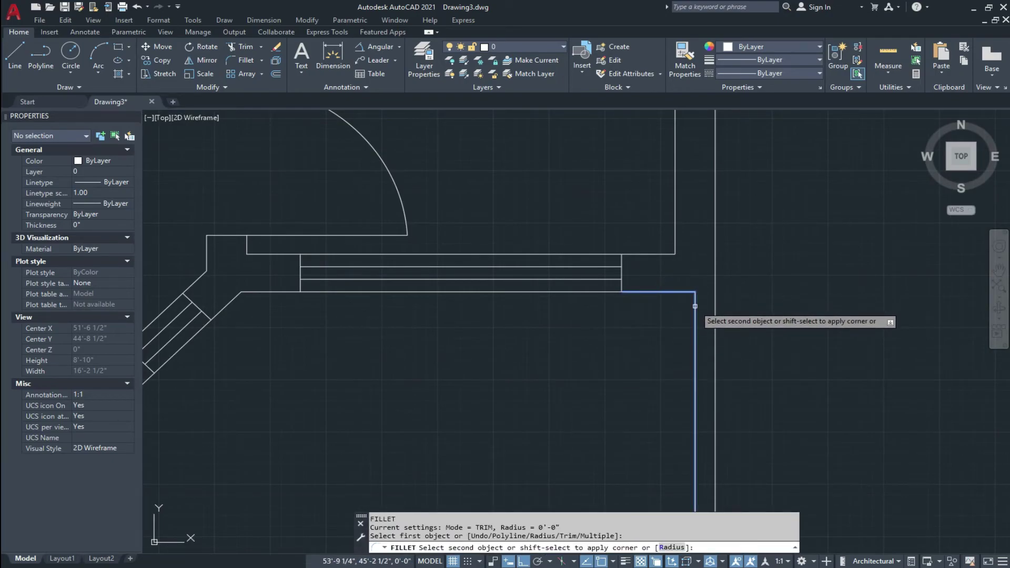
pyautogui.click(694, 303)
pyautogui.click(683, 291)
pyautogui.click(694, 292)
pyautogui.press('Escape')
pyautogui.scroll(-6, 618, 307)
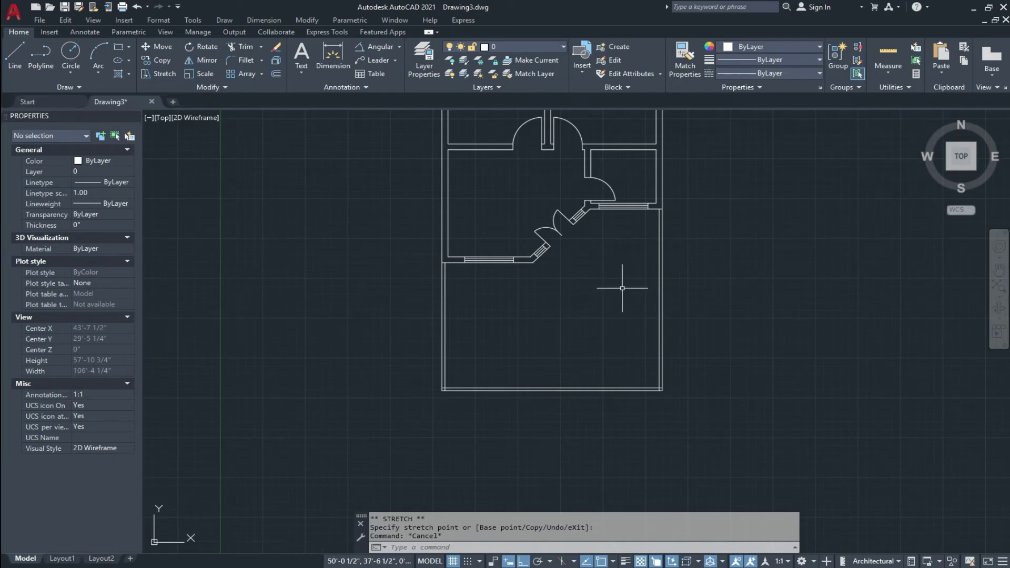
# - Offset the short wall-face line left of the lower-left window 3'4" downward
pyautogui.scroll(4, 458, 318)
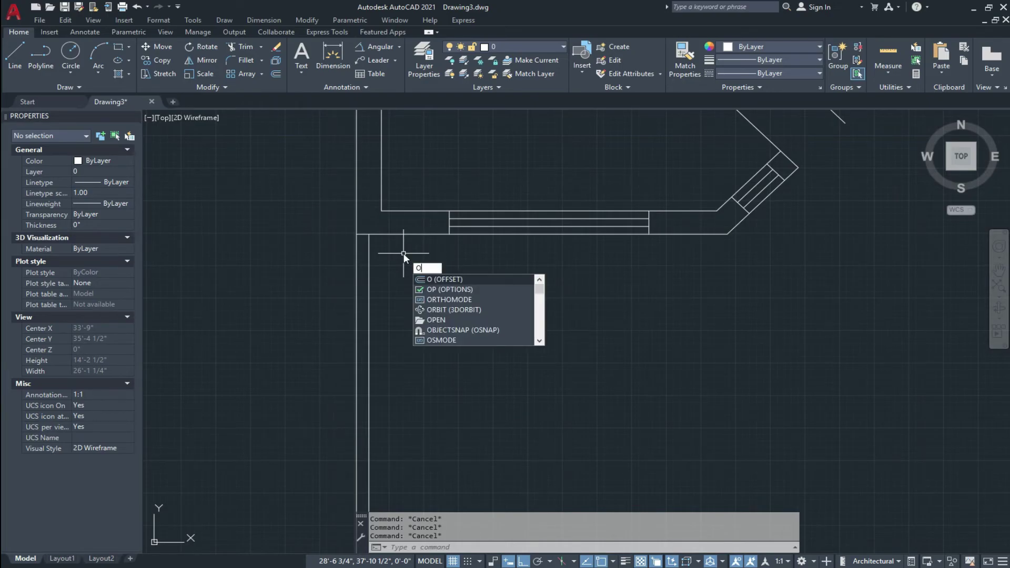
pyautogui.press('Return')
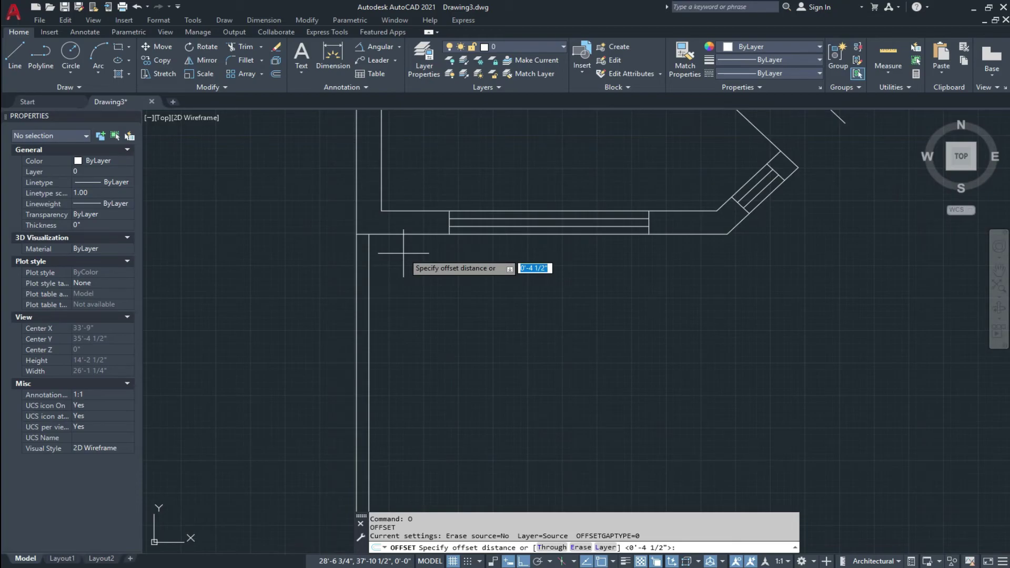
pyautogui.write("3'4")
pyautogui.press('Return')
pyautogui.click(403, 233)
pyautogui.click(402, 278)
pyautogui.scroll(-5, 402, 287)
pyautogui.press('Escape')
pyautogui.press('Escape')
# - Offset the left exterior wall's inner line to the right into the lower open area
pyautogui.moveTo(477, 302); pyautogui.dragTo(450, 310, button='middle')
pyautogui.scroll(-3, 462, 315)
pyautogui.scroll(3, 423, 301)
pyautogui.press('Escape')
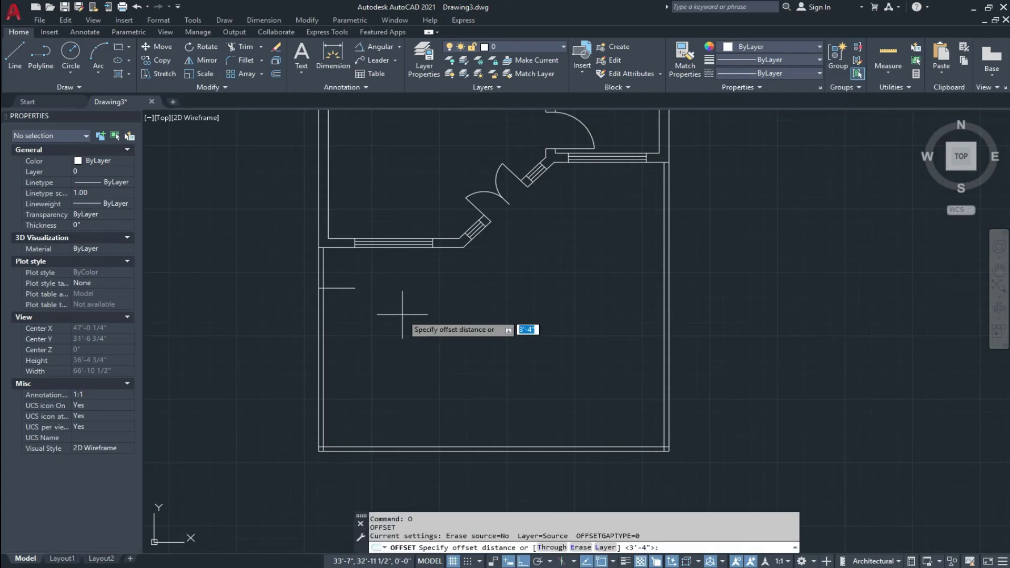
pyautogui.press('Return')
pyautogui.click(321, 323)
pyautogui.click(441, 326)
pyautogui.press('Escape')
pyautogui.press('Escape')
pyautogui.press('Escape')
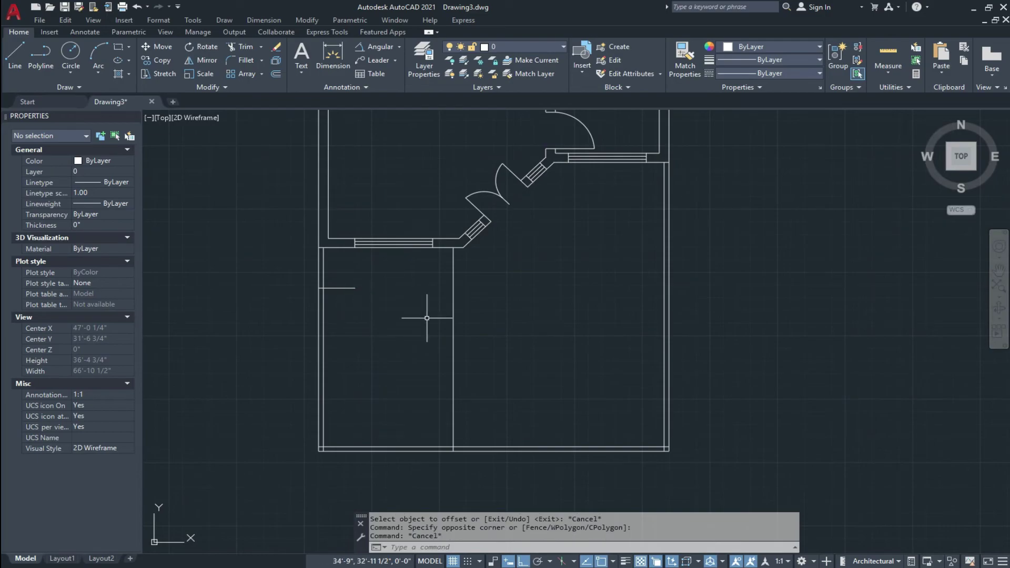
# - Move the offset vertical line 4' to the right
pyautogui.moveTo(491, 326); pyautogui.dragTo(429, 349)
pyautogui.press('Return')
pyautogui.click(401, 365)
pyautogui.write('4')
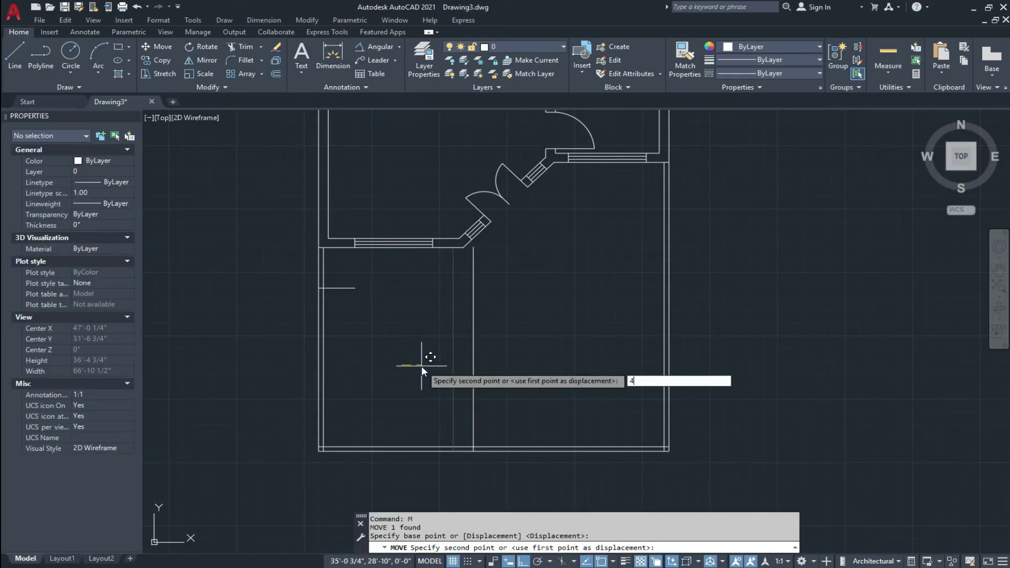
pyautogui.write("'")
pyautogui.press('Return')
pyautogui.press('Escape')
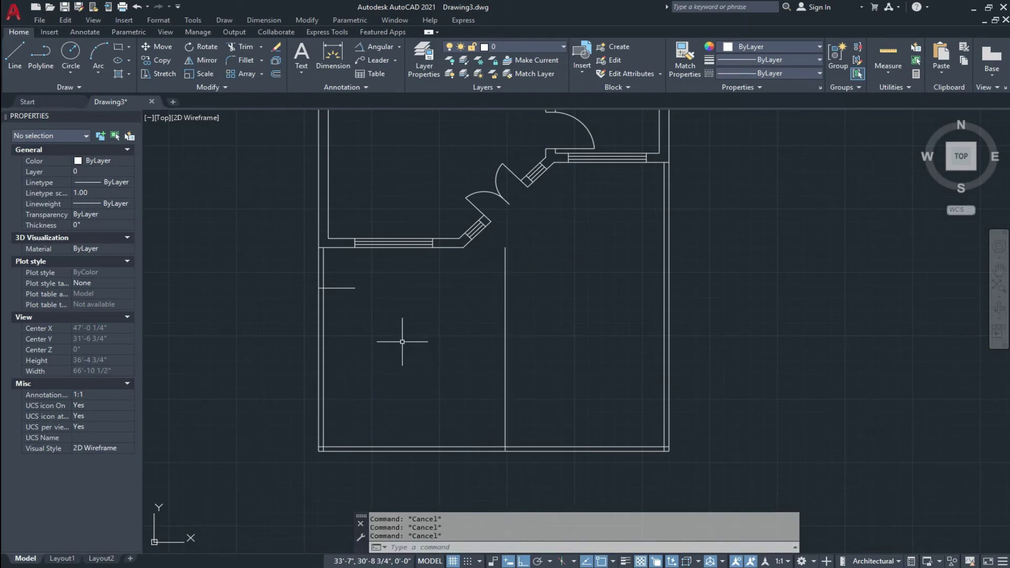
# - Fillet the short horizontal line with the moved vertical line to form a corner
pyautogui.write('f')
pyautogui.press('Return')
pyautogui.click(348, 288)
pyautogui.press('Escape')
pyautogui.scroll(2, 487, 326)
pyautogui.press('Escape')
pyautogui.press('Escape')
# - Offset the new enclosure's horizontal and vertical lines 2" inward
pyautogui.write('o')
pyautogui.press('Return')
pyautogui.write('2')
pyautogui.press('Return')
pyautogui.click(478, 297)
pyautogui.click(478, 327)
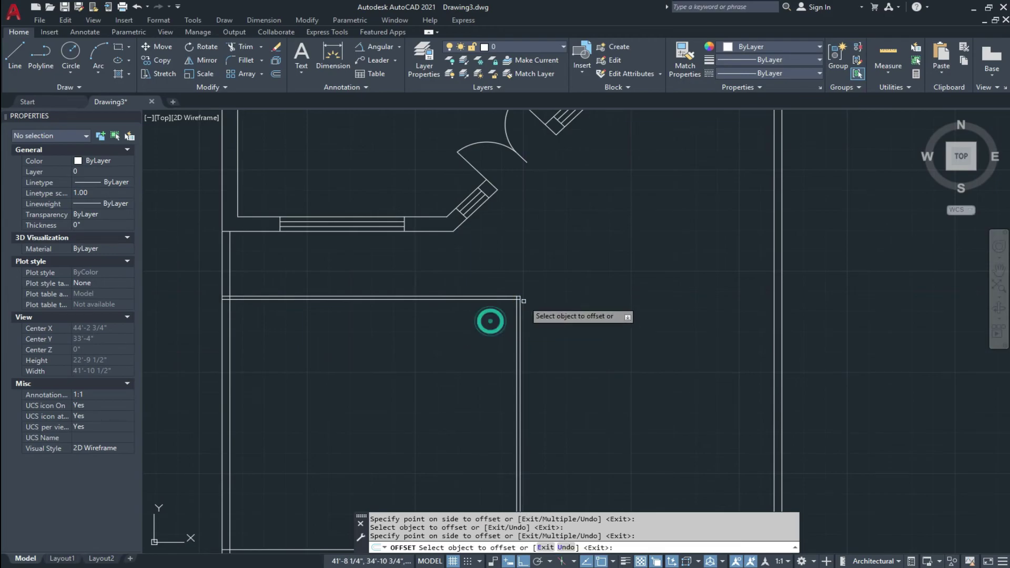
# - Fillet the enclosure's two inner offset lines into a clean corner
pyautogui.scroll(5, 489, 316)
pyautogui.press('Escape')
pyautogui.write('f')
pyautogui.press('Return')
pyautogui.click(486, 279)
pyautogui.click(491, 300)
pyautogui.scroll(-4, 492, 299)
pyautogui.press('Escape')
pyautogui.press('Escape')
# - Trim the enclosure lines that run into the left and bottom exterior walls
pyautogui.scroll(6, 315, 361)
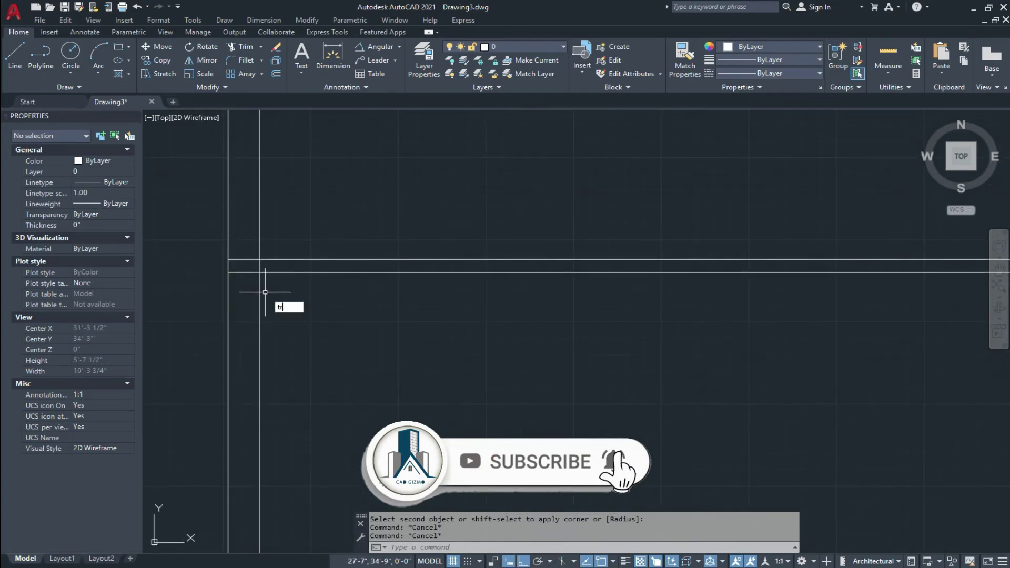
pyautogui.press('Return')
pyautogui.press('Return')
pyautogui.click(251, 249)
pyautogui.click(234, 278)
pyautogui.scroll(-6, 253, 279)
pyautogui.moveTo(391, 349); pyautogui.dragTo(370, 294, button='middle')
pyautogui.scroll(6, 370, 294)
pyautogui.moveTo(540, 410); pyautogui.dragTo(493, 417)
pyautogui.scroll(-10, 493, 417)
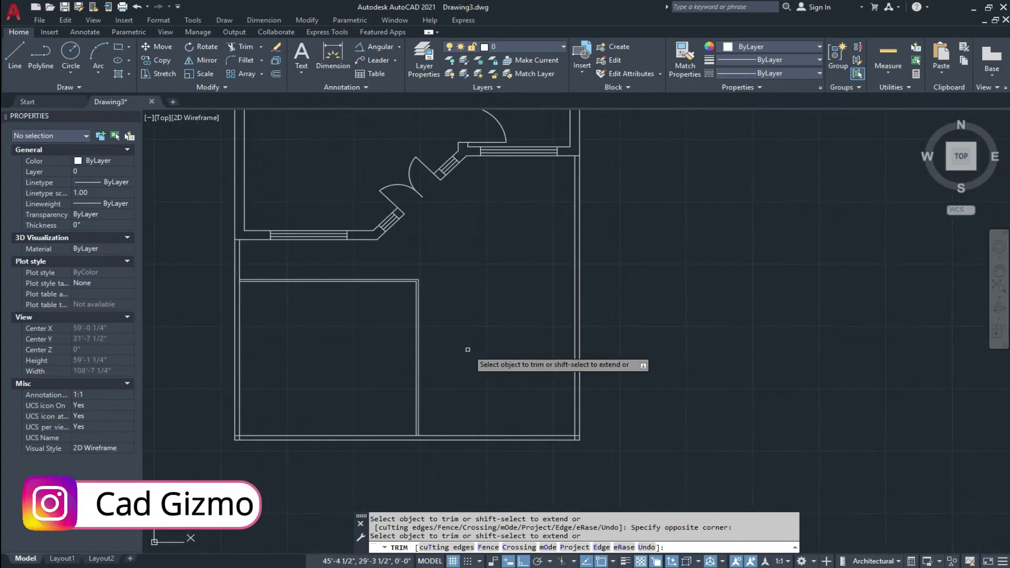
# - Trim the overlapping inner wall lines at the plan's lower-right corner
pyautogui.moveTo(481, 360); pyautogui.dragTo(460, 356, button='middle')
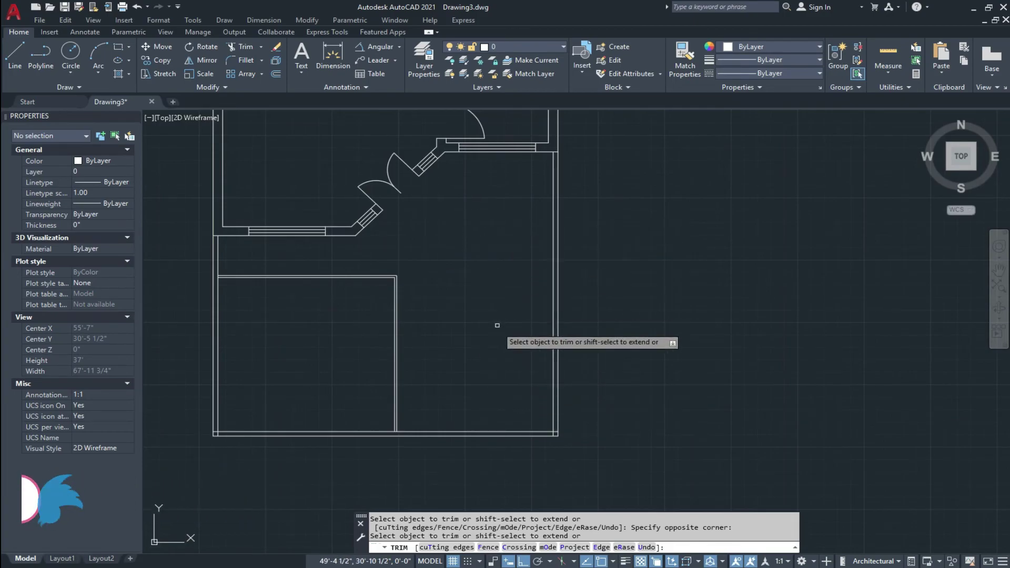
pyautogui.scroll(8, 497, 325)
pyautogui.moveTo(647, 331); pyautogui.dragTo(597, 360, button='middle')
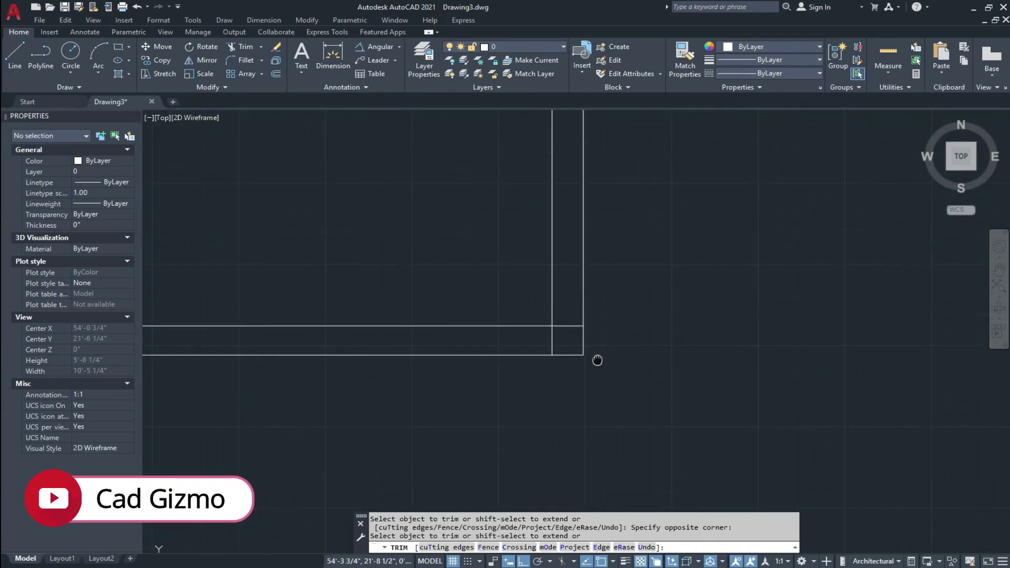
pyautogui.press('Escape')
pyautogui.press('Escape')
pyautogui.write('tr')
pyautogui.press('Return')
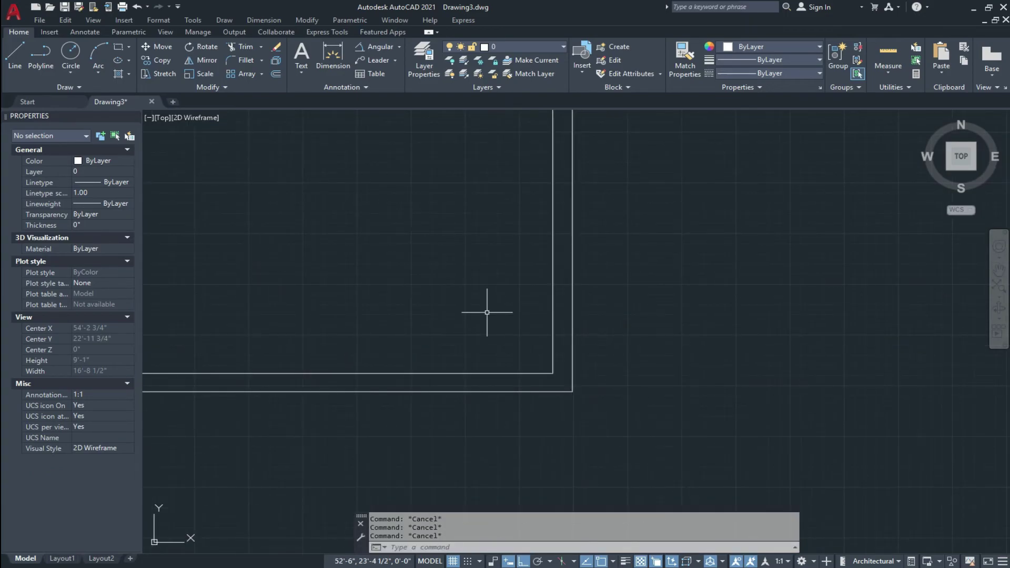
# - Draw a 13" by 13" column square in the open space near the plan's lower-right corner
pyautogui.write('rec')
pyautogui.press('Return')
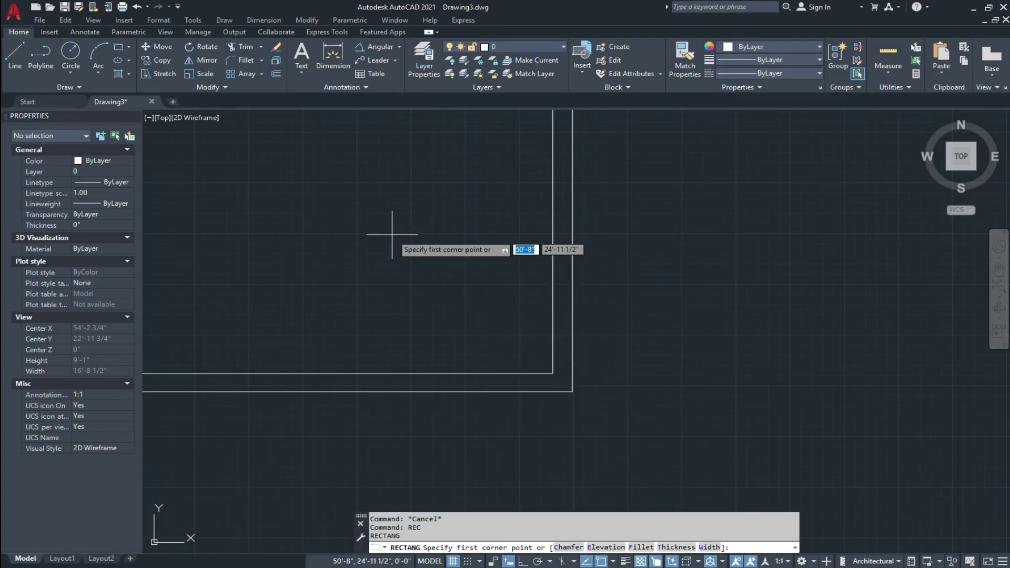
pyautogui.click(391, 235)
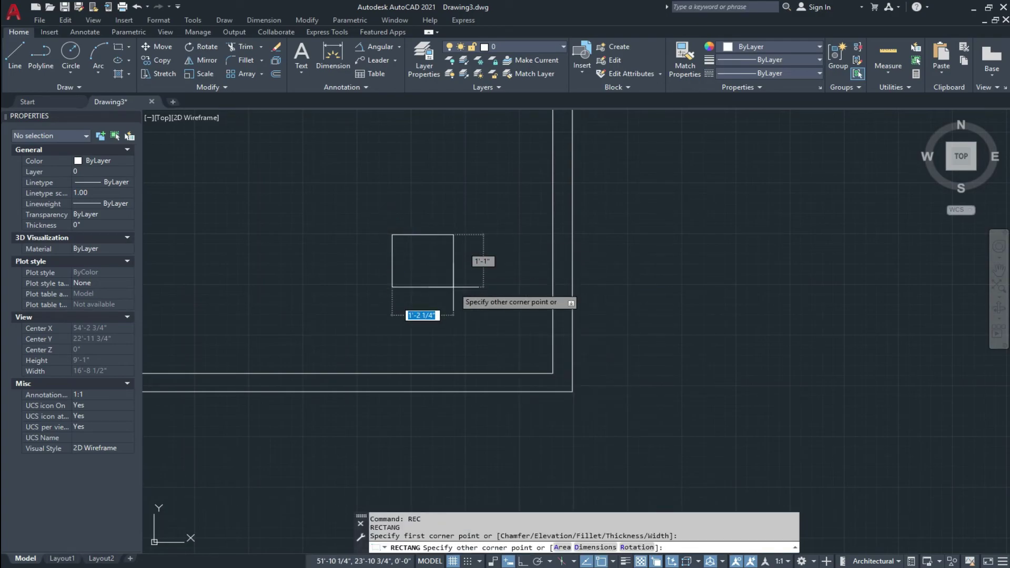
pyautogui.write('d')
pyautogui.press('Return')
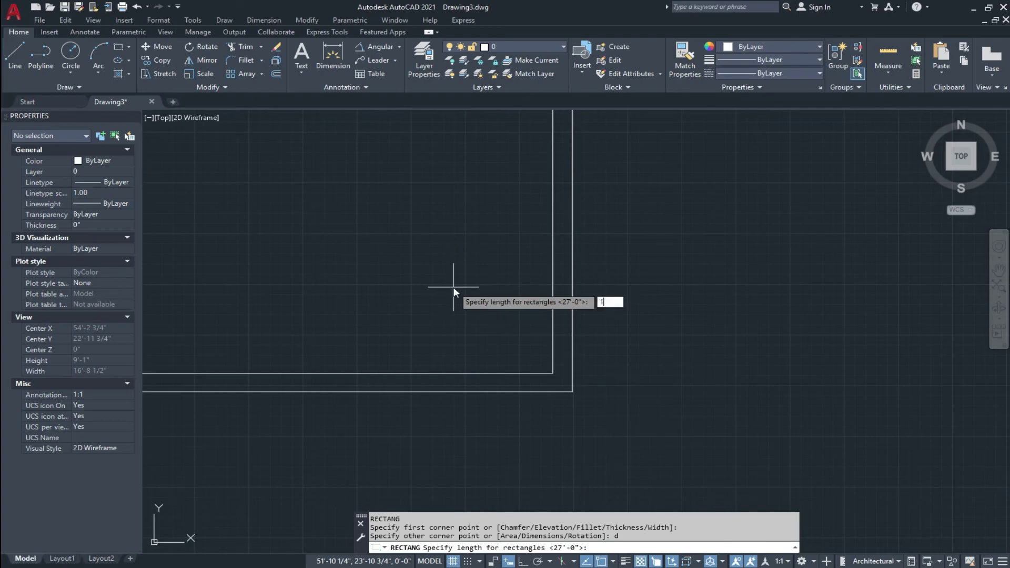
pyautogui.write('13')
pyautogui.press('Return')
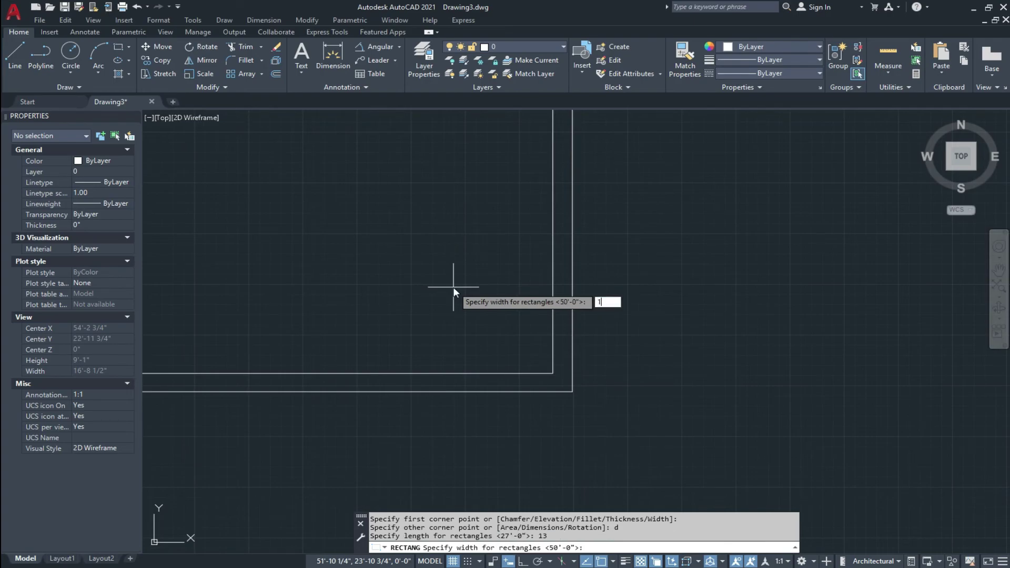
pyautogui.press('Return')
pyautogui.click(453, 287)
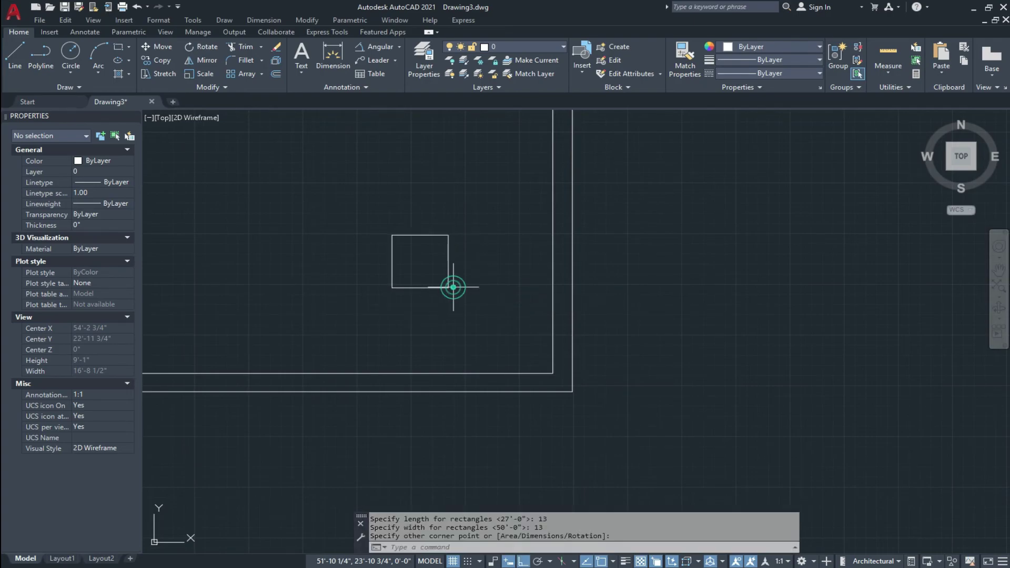
pyautogui.moveTo(495, 288); pyautogui.dragTo(501, 305, button='middle')
pyautogui.press('Escape')
# - Copy the column square by its lower-right corner onto the outer lower-right corner of the exterior walls
pyautogui.click(472, 270)
pyautogui.click(434, 272)
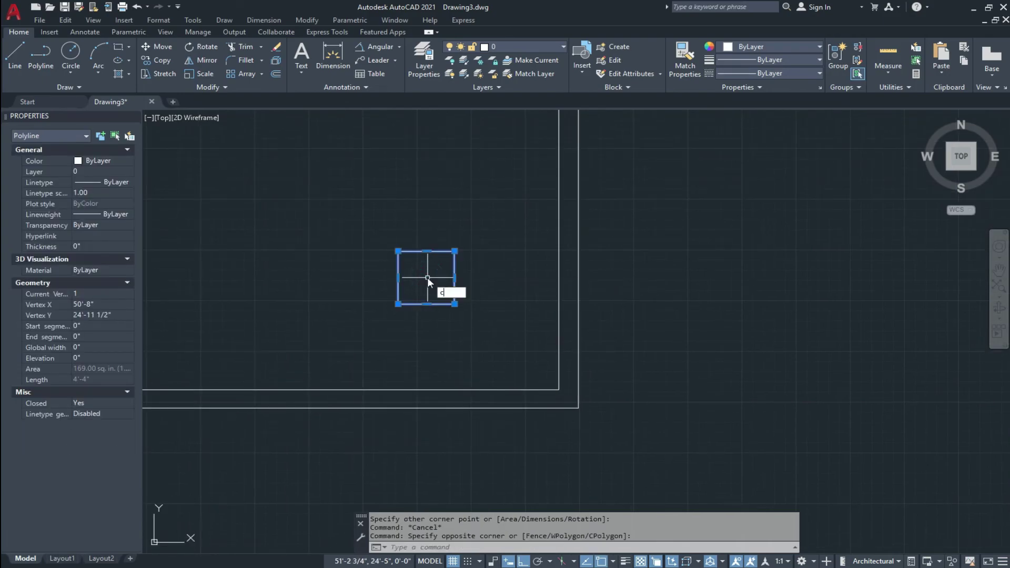
pyautogui.write('o')
pyautogui.press('Return')
pyautogui.click(454, 304)
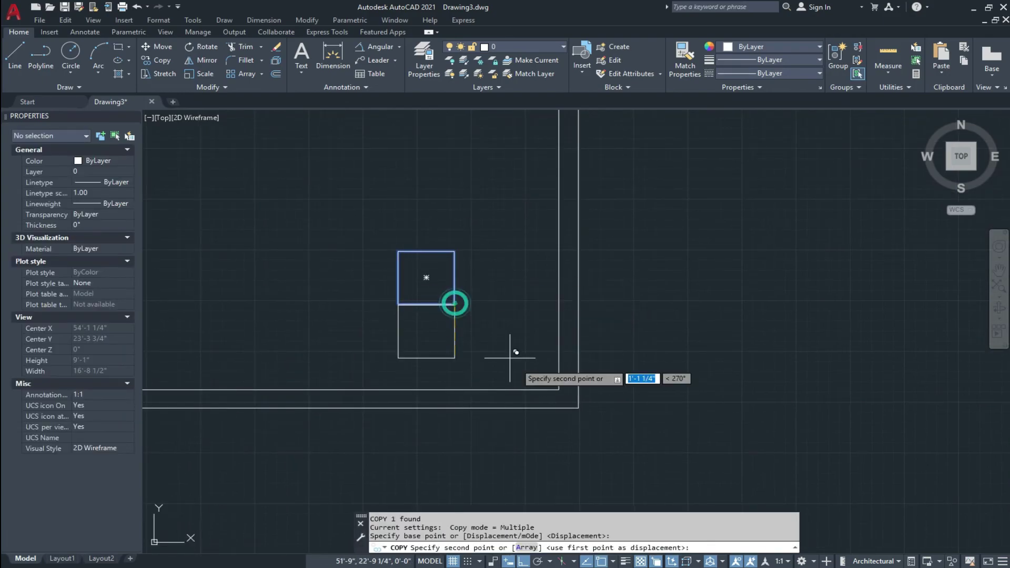
pyautogui.click(578, 407)
pyautogui.press('Escape')
pyautogui.press('Escape')
pyautogui.press('Escape')
# - Trim the inner wall lines that run inside the lower-right corner column
pyautogui.scroll(2, 565, 387)
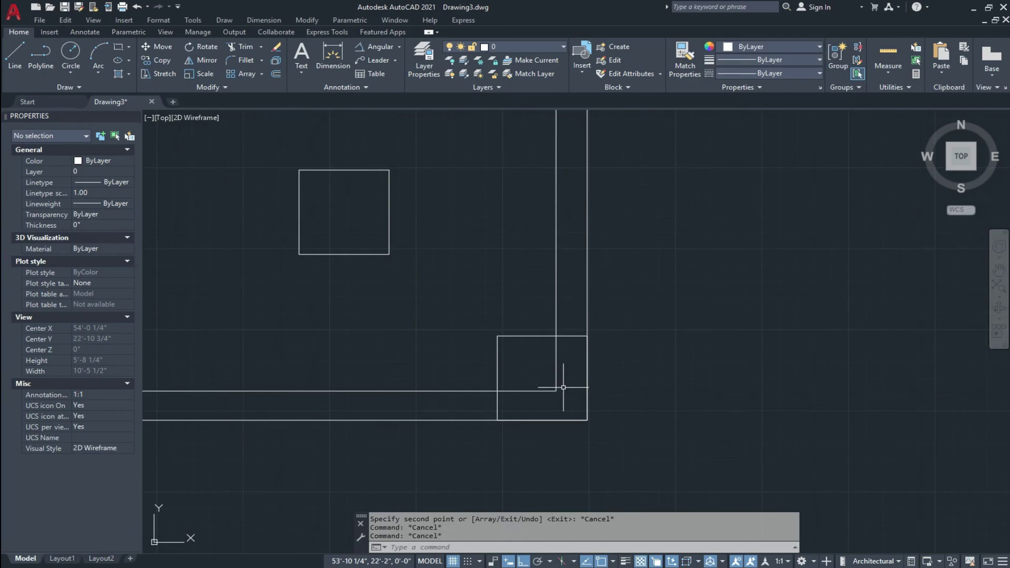
pyautogui.press('Return')
pyautogui.click(572, 365)
pyautogui.click(536, 399)
pyautogui.scroll(-2, 529, 373)
pyautogui.moveTo(530, 374); pyautogui.dragTo(595, 342, button='middle')
pyautogui.press('Escape')
pyautogui.press('Escape')
pyautogui.press('Escape')
pyautogui.press('Escape')
pyautogui.moveTo(531, 345); pyautogui.dragTo(532, 379, button='middle')
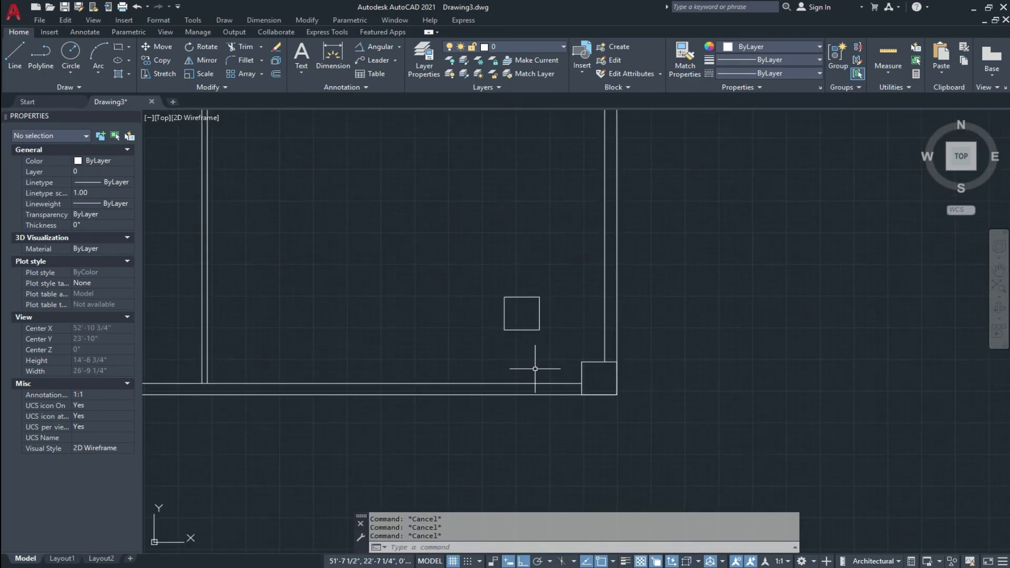
# - Offset the right exterior wall's inner line 8' to the left as a guide for the second column
pyautogui.write('o')
pyautogui.press('Return')
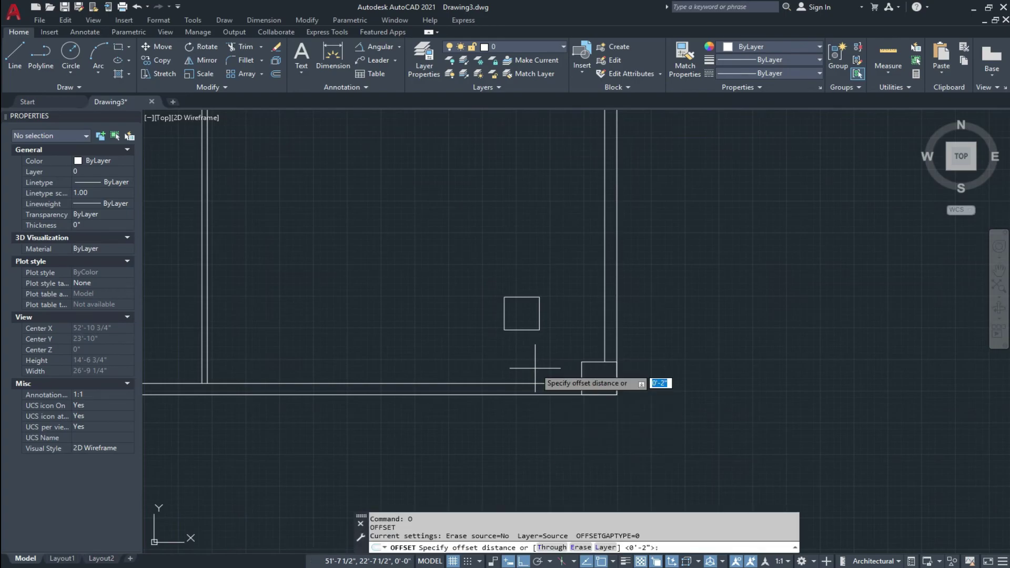
pyautogui.write("8'")
pyautogui.press('Return')
pyautogui.click(604, 327)
pyautogui.click(562, 335)
pyautogui.moveTo(442, 342); pyautogui.dragTo(478, 333, button='middle')
pyautogui.press('Escape')
pyautogui.press('Escape')
pyautogui.press('Escape')
# - Extend the offset guide line down to the outer line of the bottom exterior wall
pyautogui.write('ex')
pyautogui.press('Return')
pyautogui.press('Return')
pyautogui.click(436, 330)
pyautogui.click(401, 343)
pyautogui.click(440, 344)
pyautogui.click(397, 358)
pyautogui.press('Escape')
# - Copy the spare column square by its lower-right corner to the guide line's lower end on the bottom wall
pyautogui.click(615, 283)
pyautogui.click(582, 303)
pyautogui.write('co')
pyautogui.press('Return')
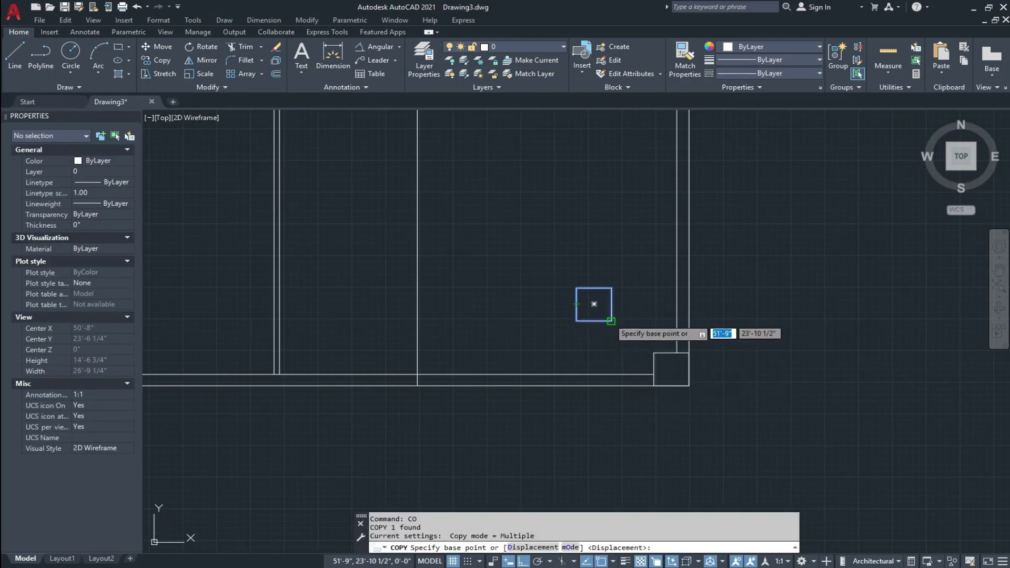
pyautogui.click(611, 320)
pyautogui.click(417, 385)
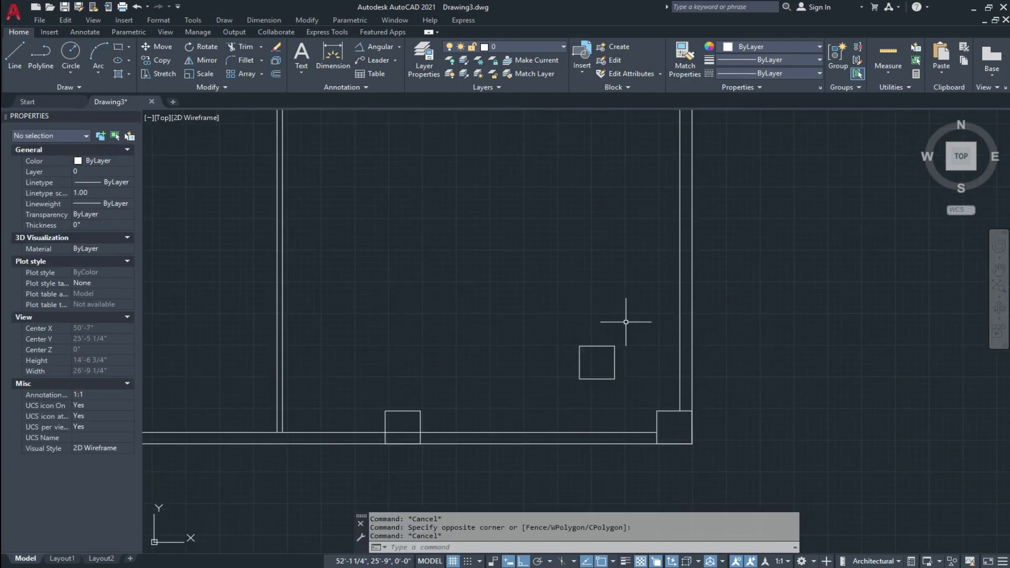
# - Erase the vertical guide line and the spare column square
pyautogui.click(468, 295)
pyautogui.click(379, 322)
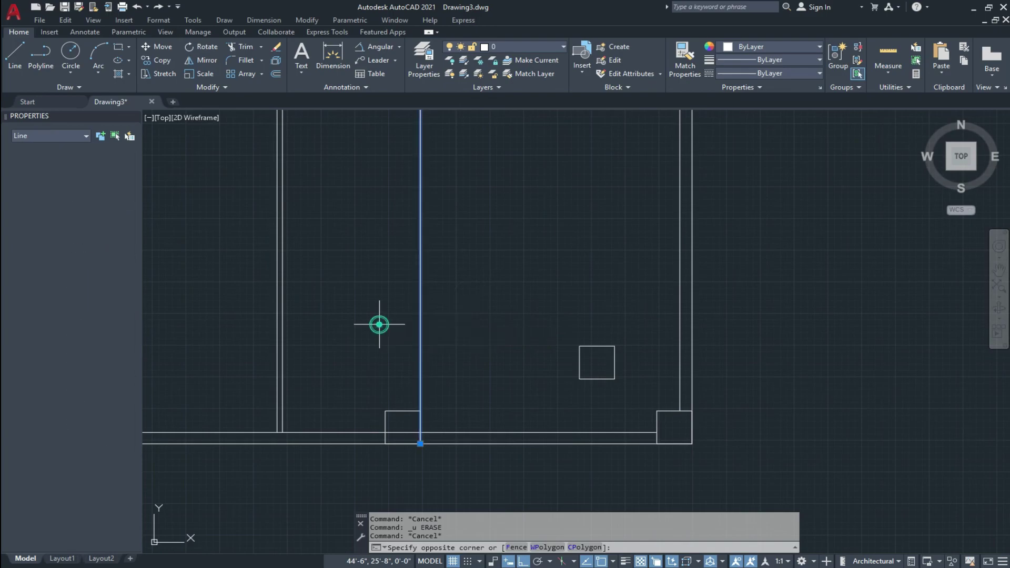
pyautogui.click(605, 330)
pyautogui.click(578, 357)
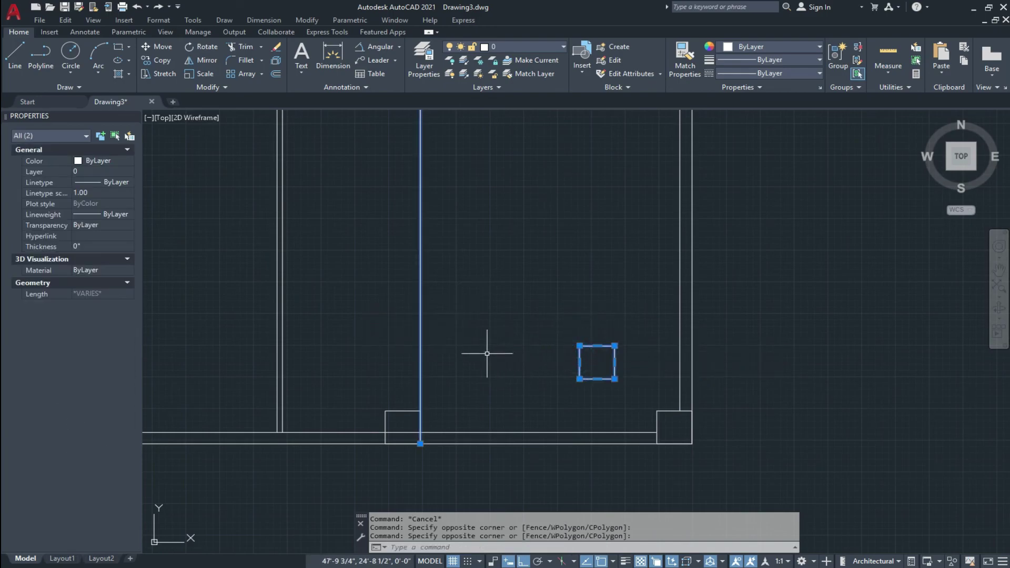
pyautogui.write('e')
pyautogui.press('Return')
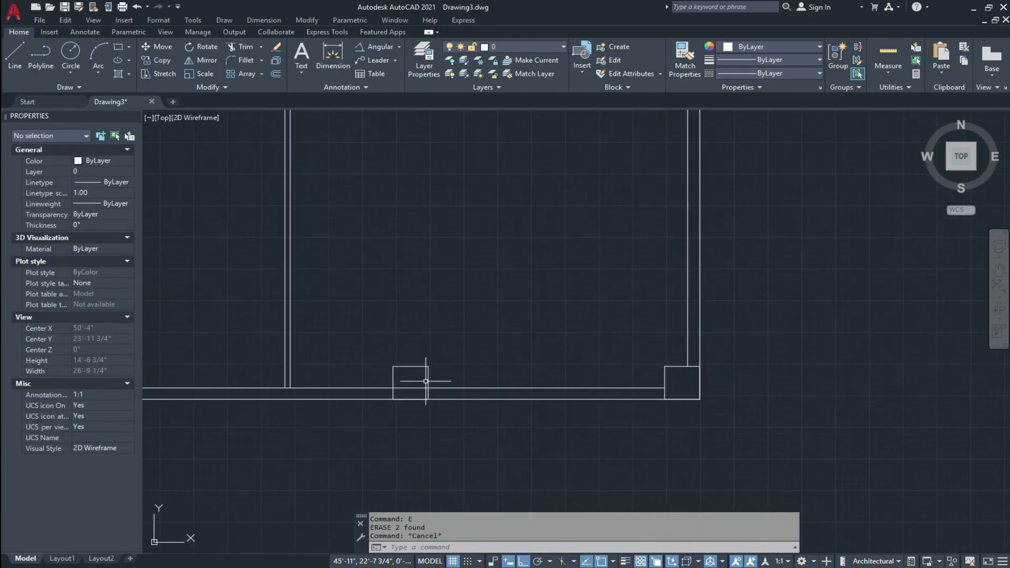
# - Trim the inner bottom wall line where it crosses the second column
pyautogui.scroll(4, 412, 384)
pyautogui.press('Escape')
pyautogui.press('Return')
pyautogui.press('Return')
pyautogui.click(428, 360)
pyautogui.click(401, 381)
pyautogui.moveTo(421, 381); pyautogui.dragTo(339, 417, button='middle')
pyautogui.scroll(-2, 349, 411)
pyautogui.press('Escape')
pyautogui.press('Escape')
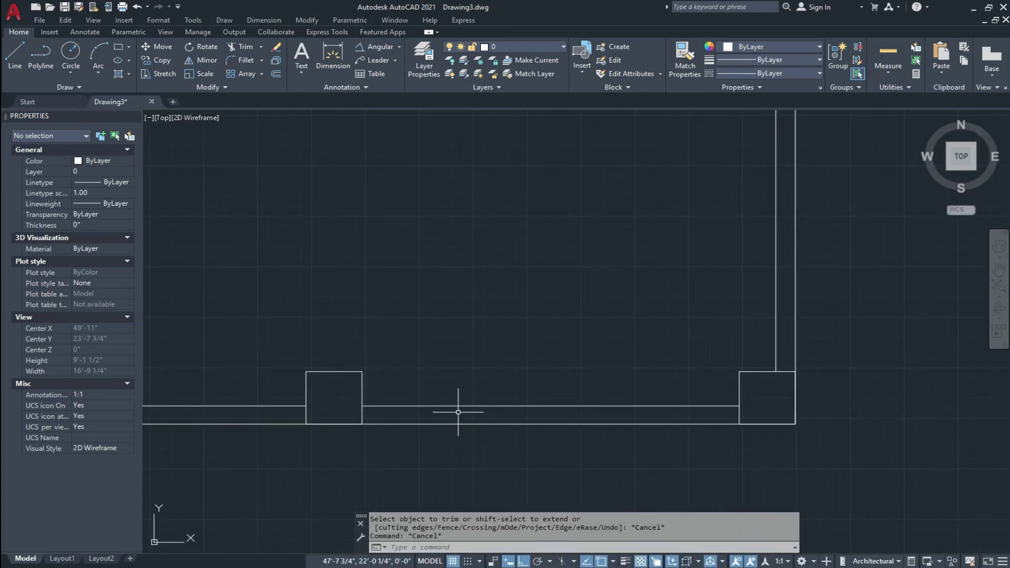
# - Shorten the bottom wall's outer line so its right end stops at the second column's lower-left corner
pyautogui.click(451, 424)
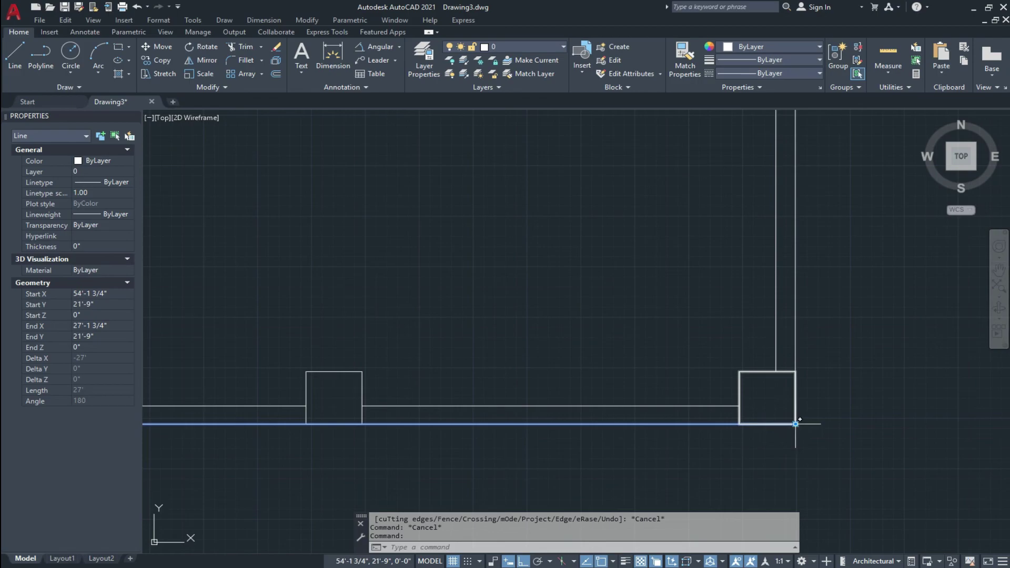
pyautogui.click(795, 423)
pyautogui.click(305, 423)
pyautogui.press('Escape')
pyautogui.press('Escape')
# - Move the remaining wall line between the two columns down to the columns' outer edge
pyautogui.moveTo(476, 417); pyautogui.dragTo(465, 429, button='middle')
pyautogui.click(529, 405)
pyautogui.click(482, 425)
pyautogui.write('m')
pyautogui.press('Return')
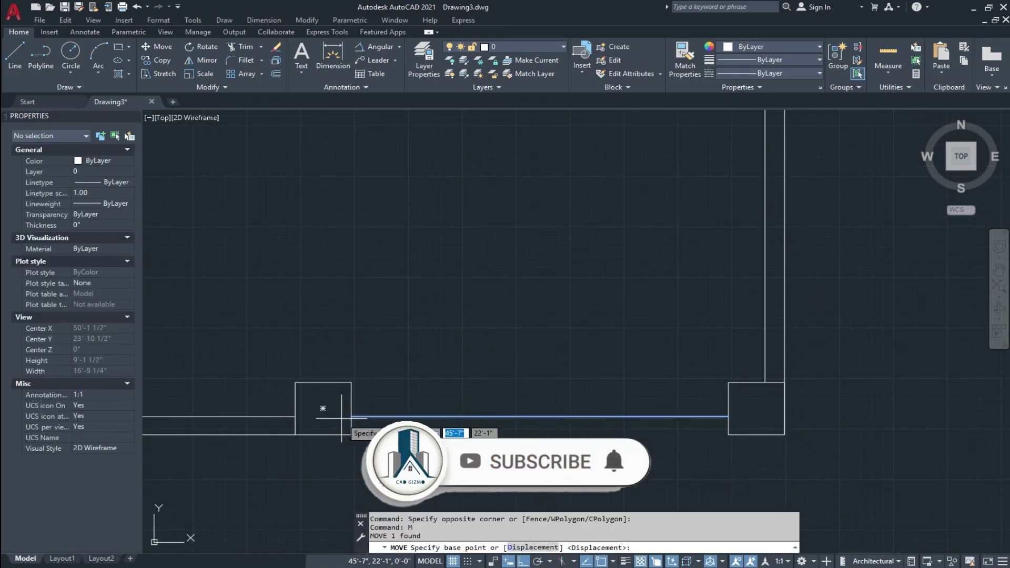
pyautogui.click(342, 418)
pyautogui.press('Escape')
pyautogui.scroll(-5, 463, 407)
pyautogui.moveTo(471, 413); pyautogui.dragTo(473, 429, button='middle')
pyautogui.scroll(-2, 473, 428)
pyautogui.moveTo(450, 348)
pyautogui.mouseDown(button='middle')
pyautogui.moveTo(438, 411)
pyautogui.moveTo(456, 372)
pyautogui.moveTo(483, 376)
pyautogui.mouseUp(button='middle')
pyautogui.scroll(-2, 444, 417)
pyautogui.scroll(2, 450, 373)
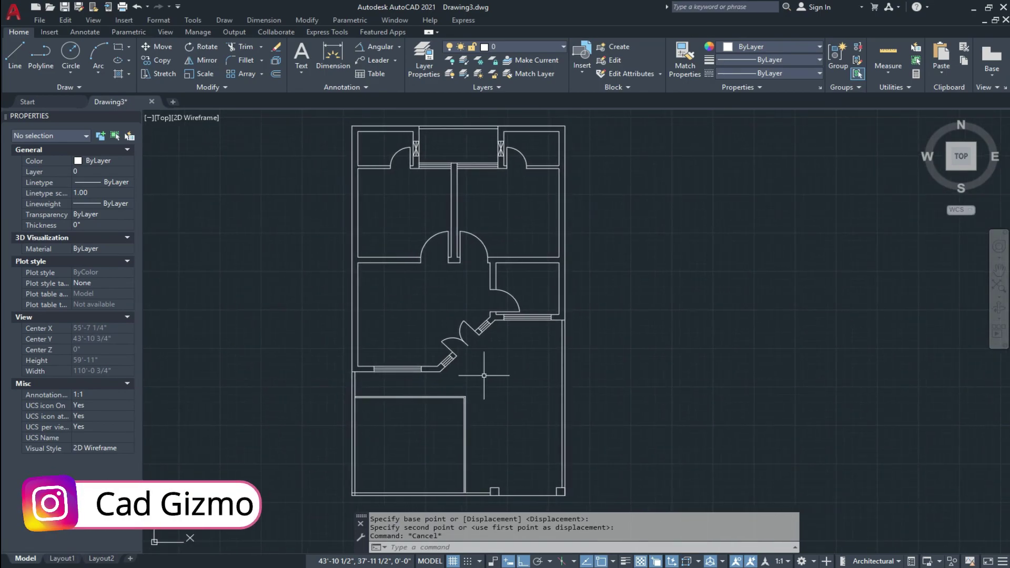